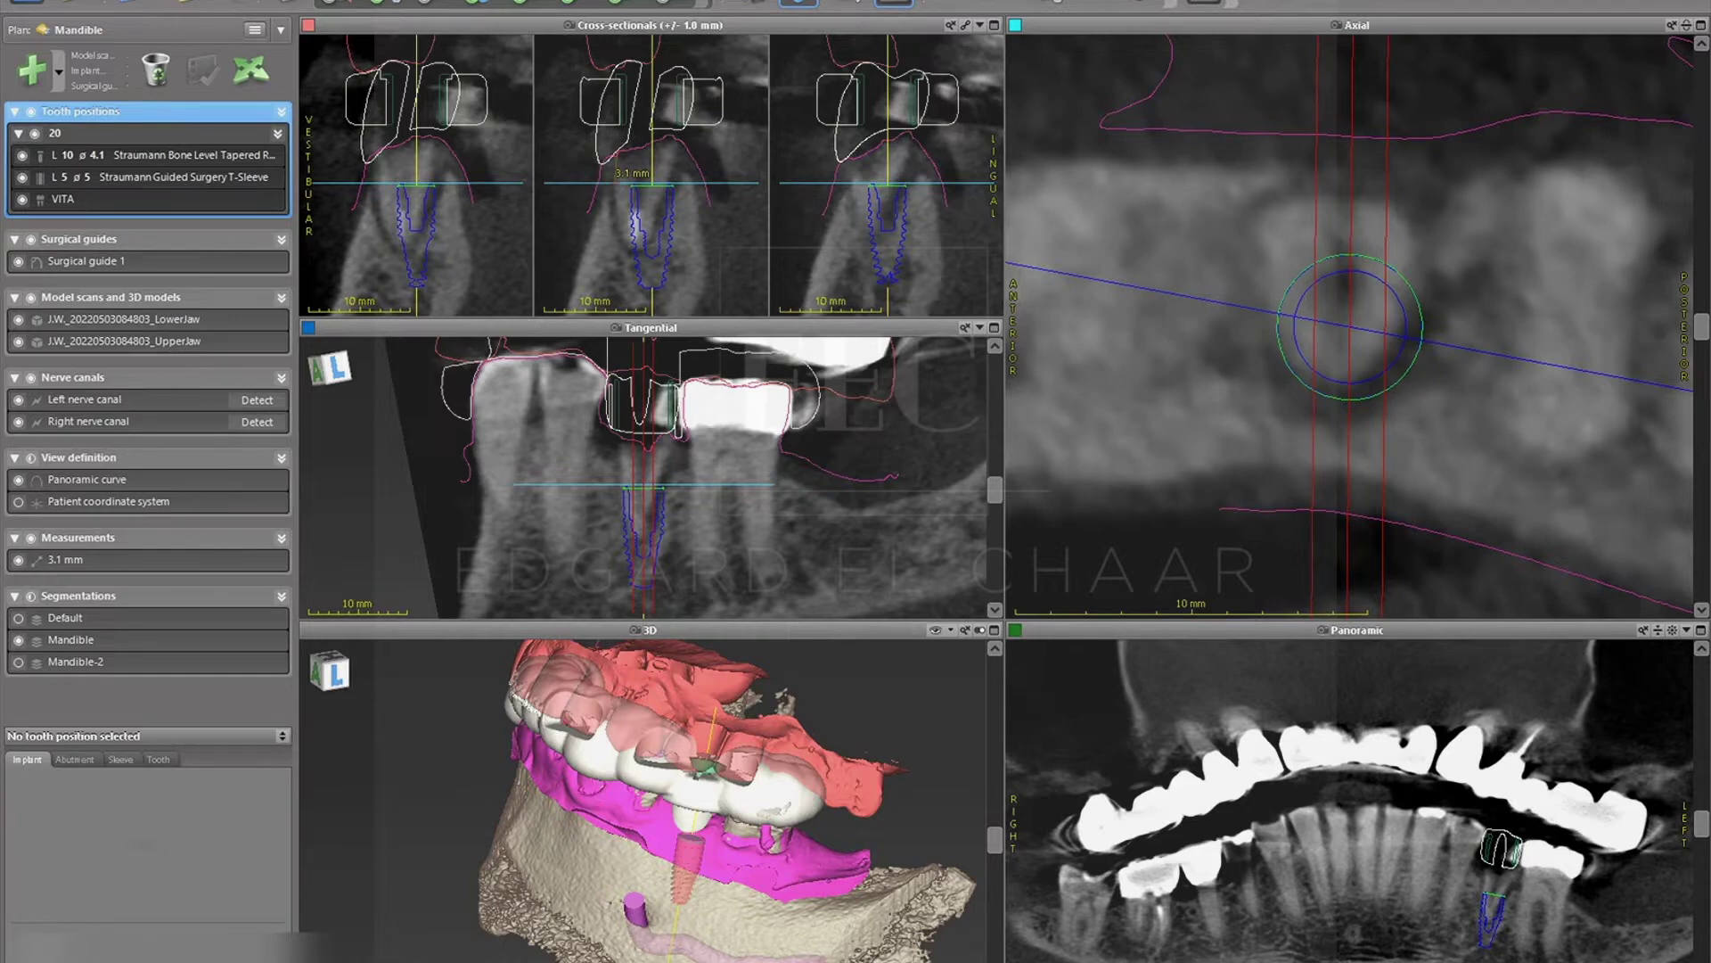
Step: Hide Surgical guide 1 and the VITA crown in the coDiagnostiX plan tree
click(17, 263)
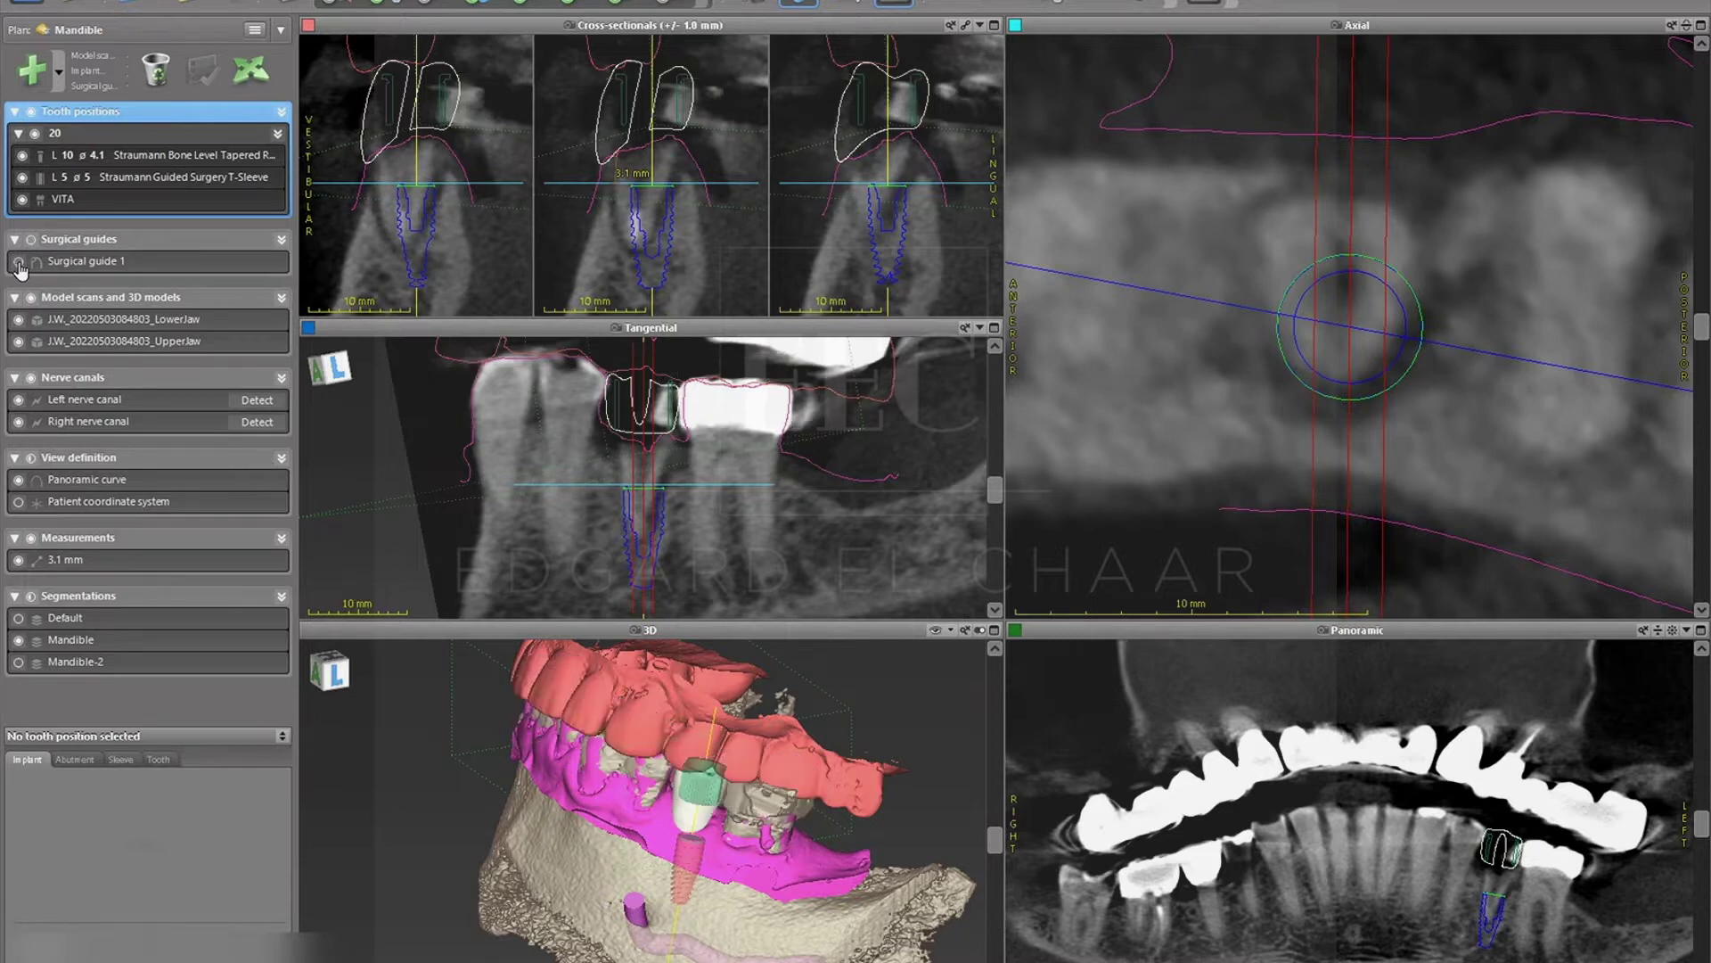
click(21, 198)
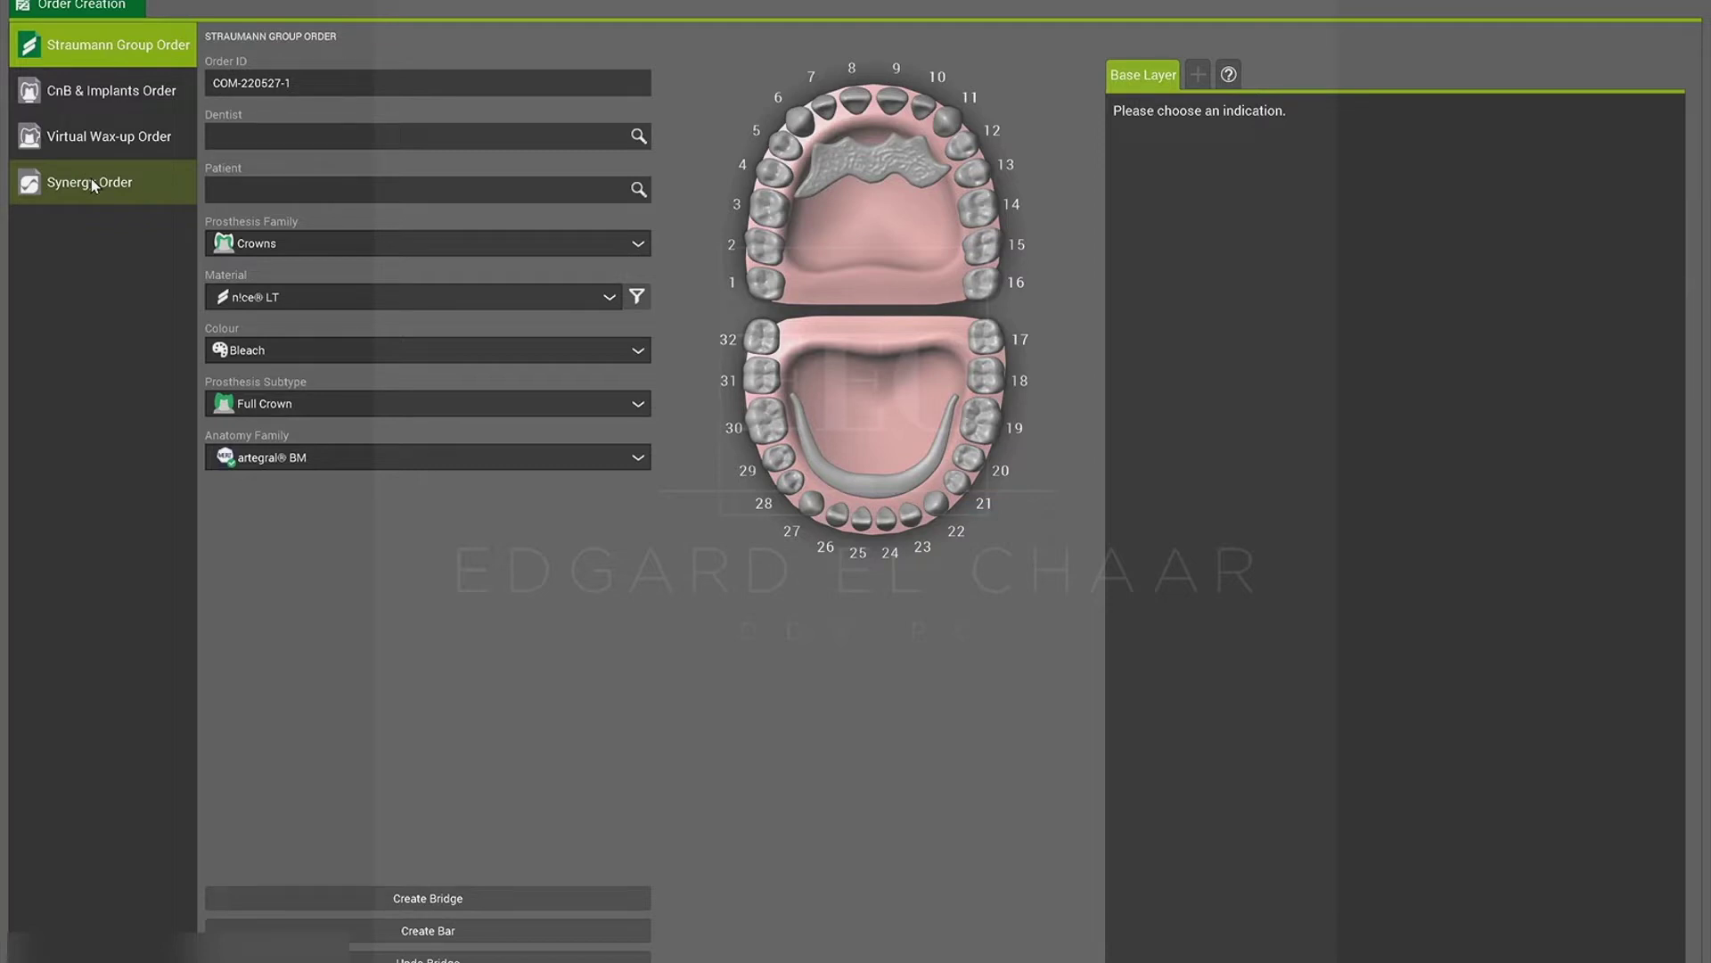
Step: Switch the new order form to a Synergy Order for an abutment
click(92, 183)
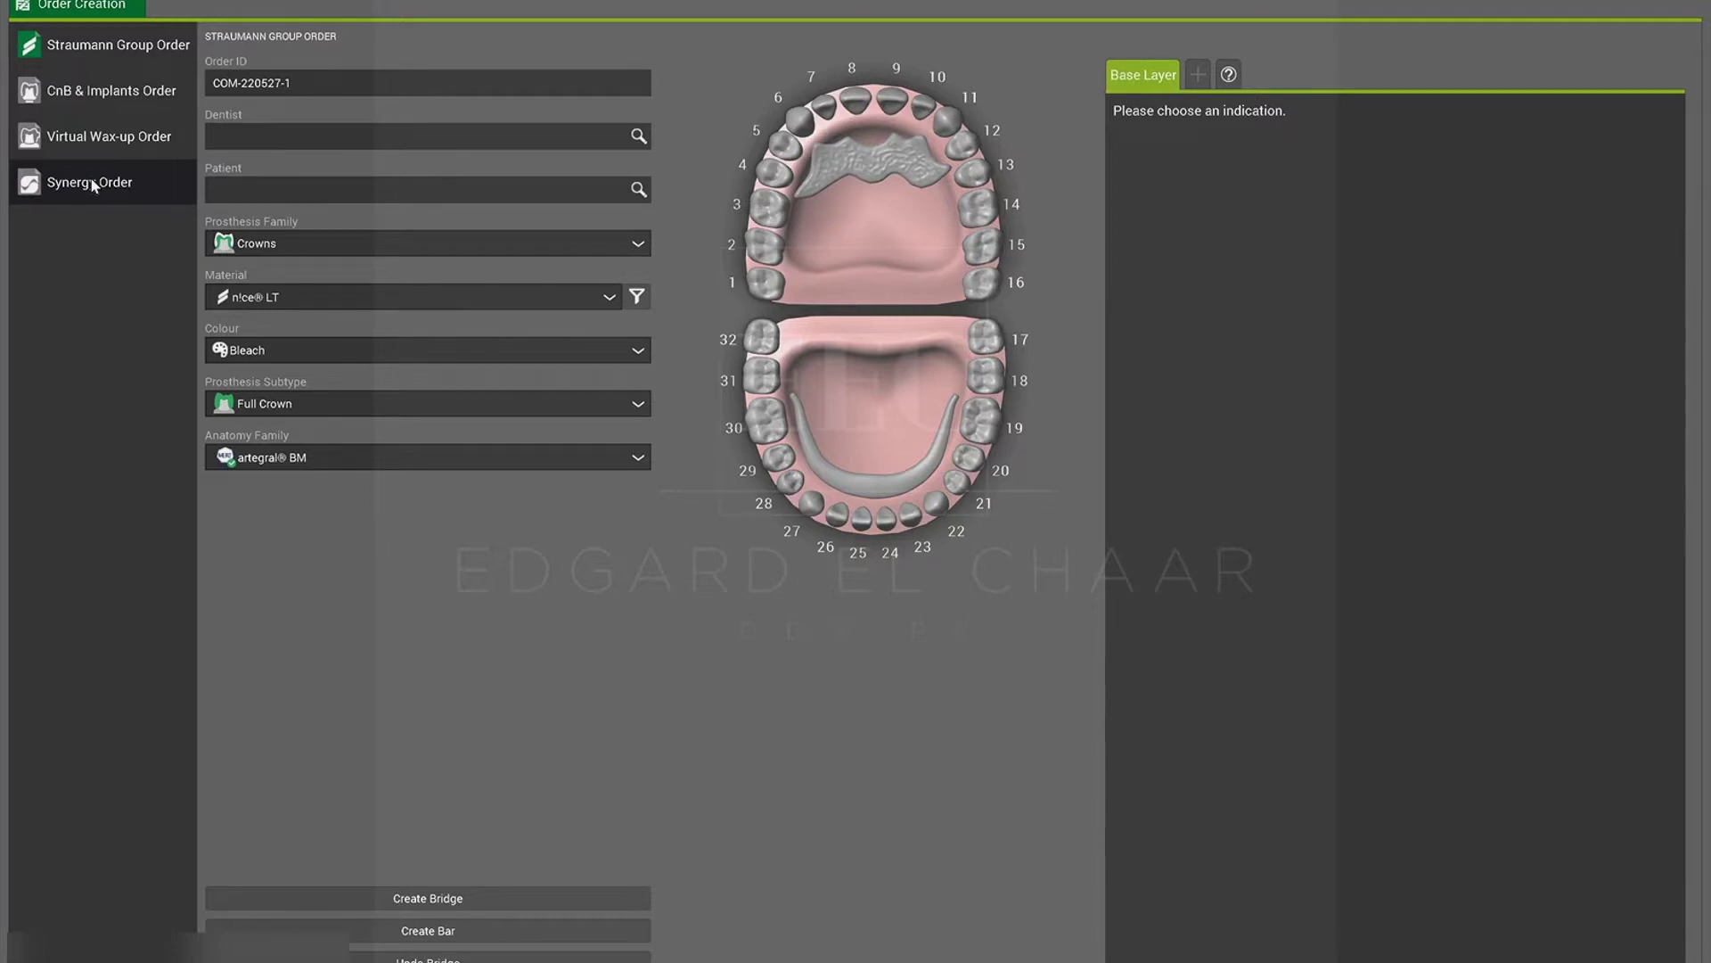
click(94, 184)
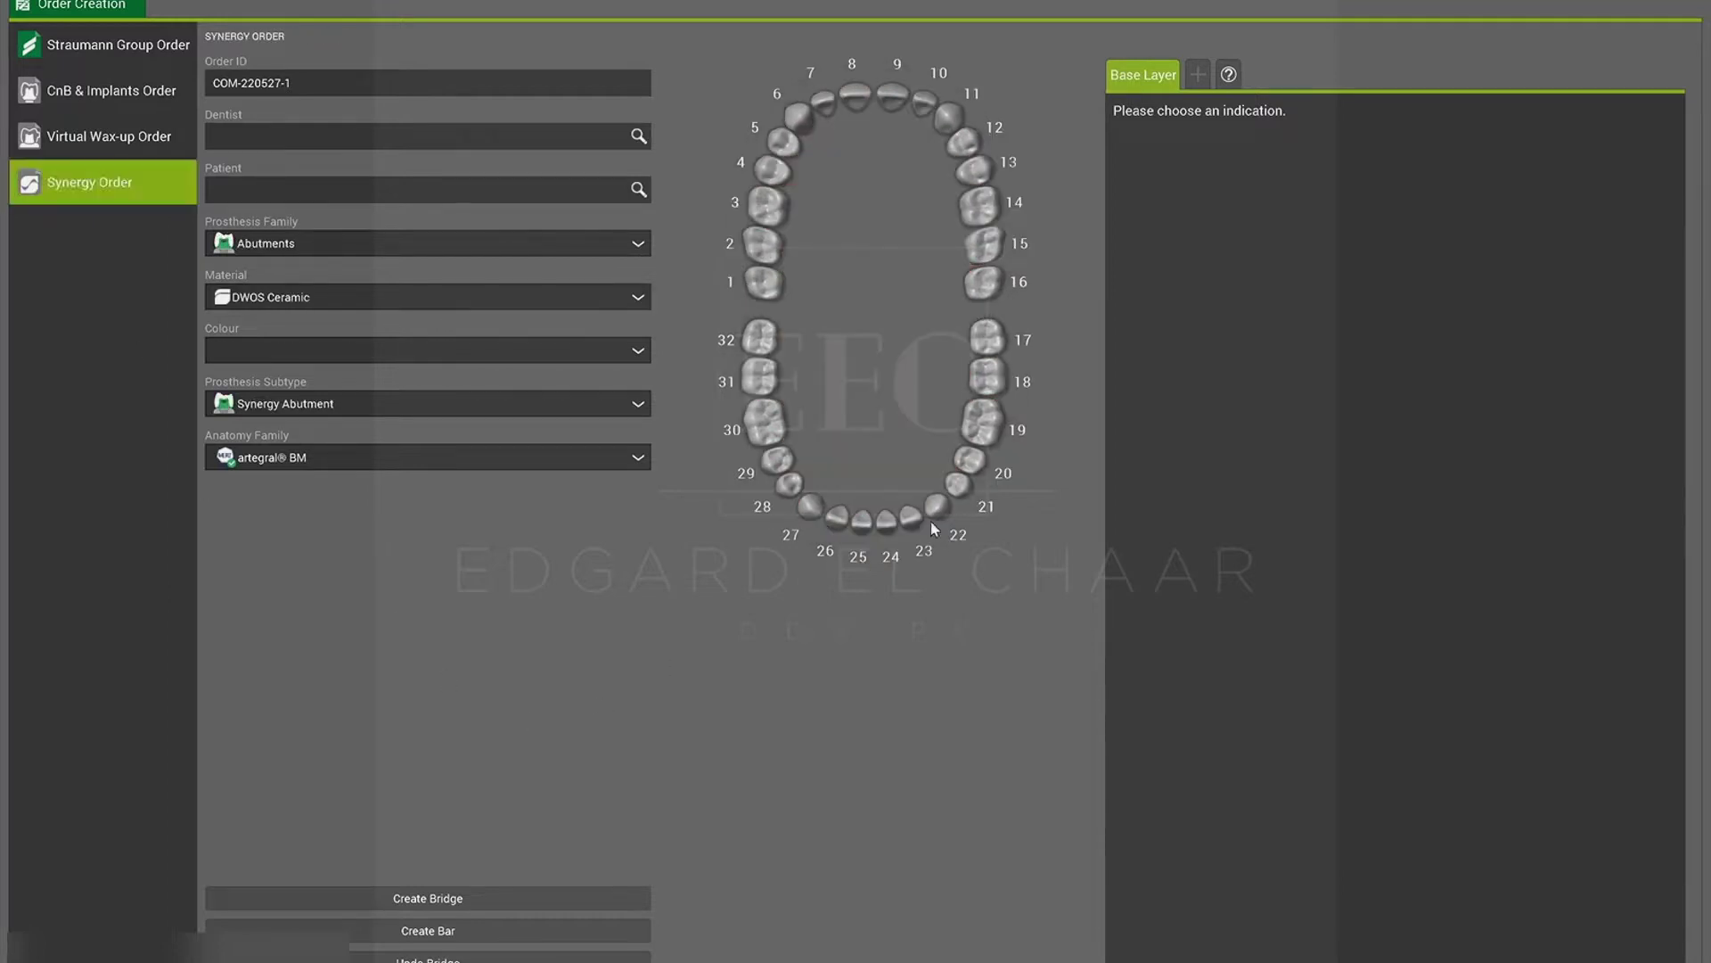
Step: Select tooth 20, pick the dentist from the suggestions and enter the patient's initials
click(967, 461)
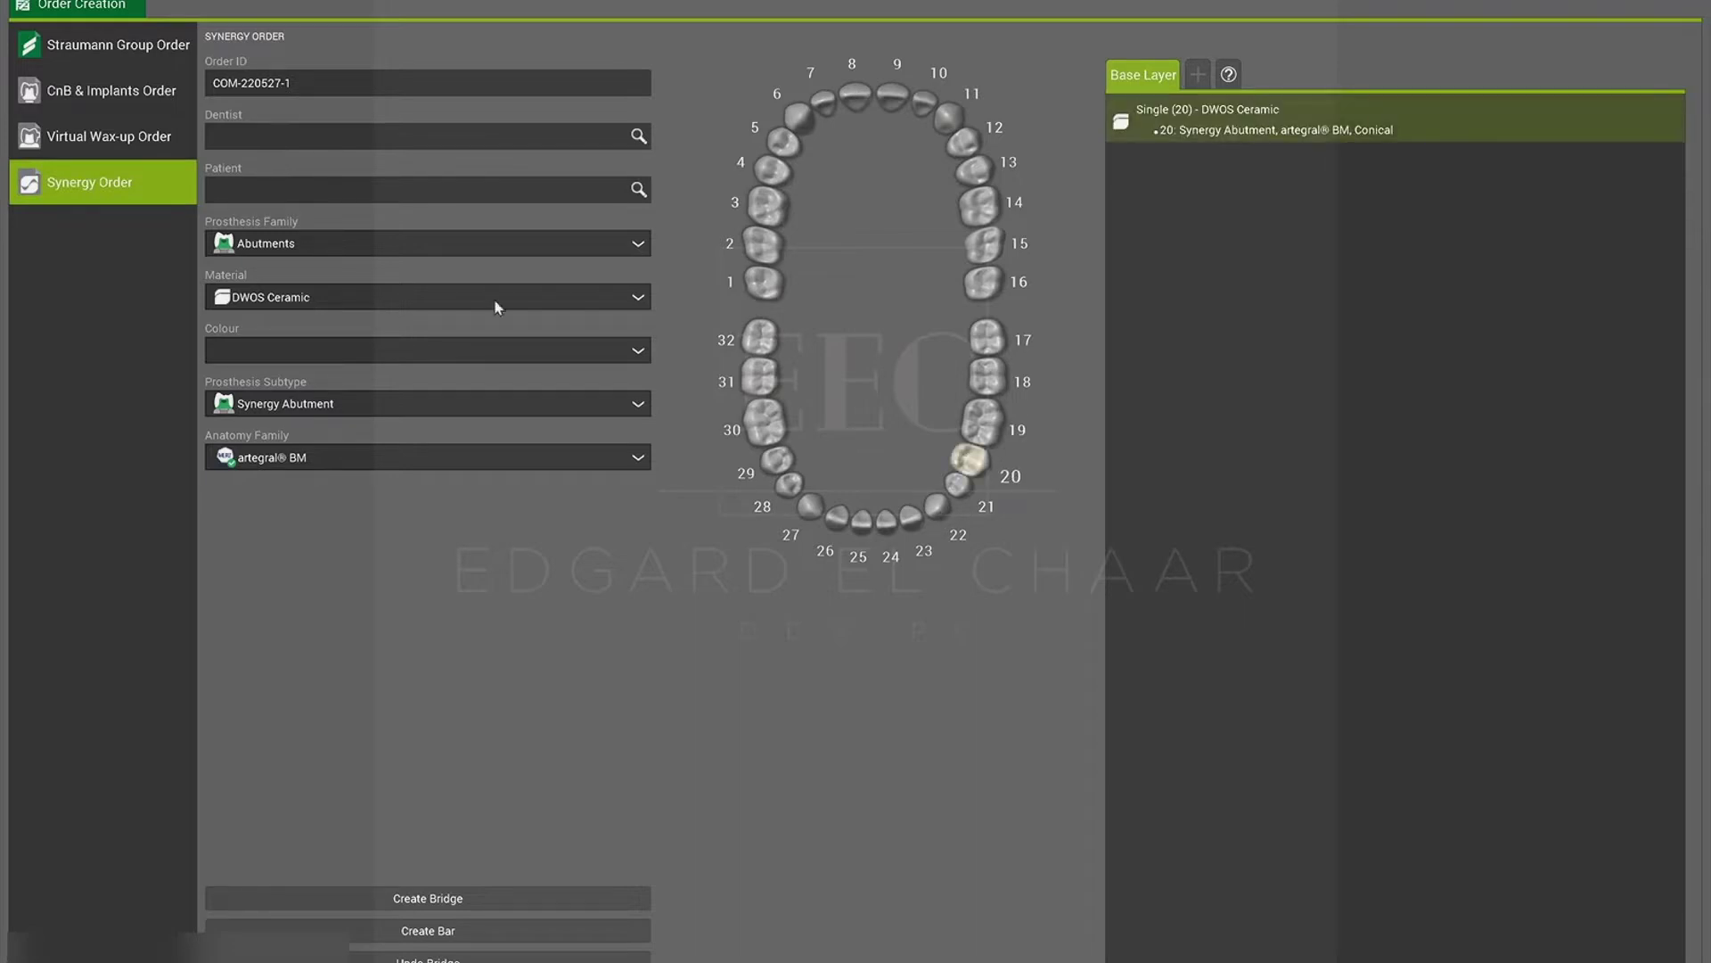
click(289, 131)
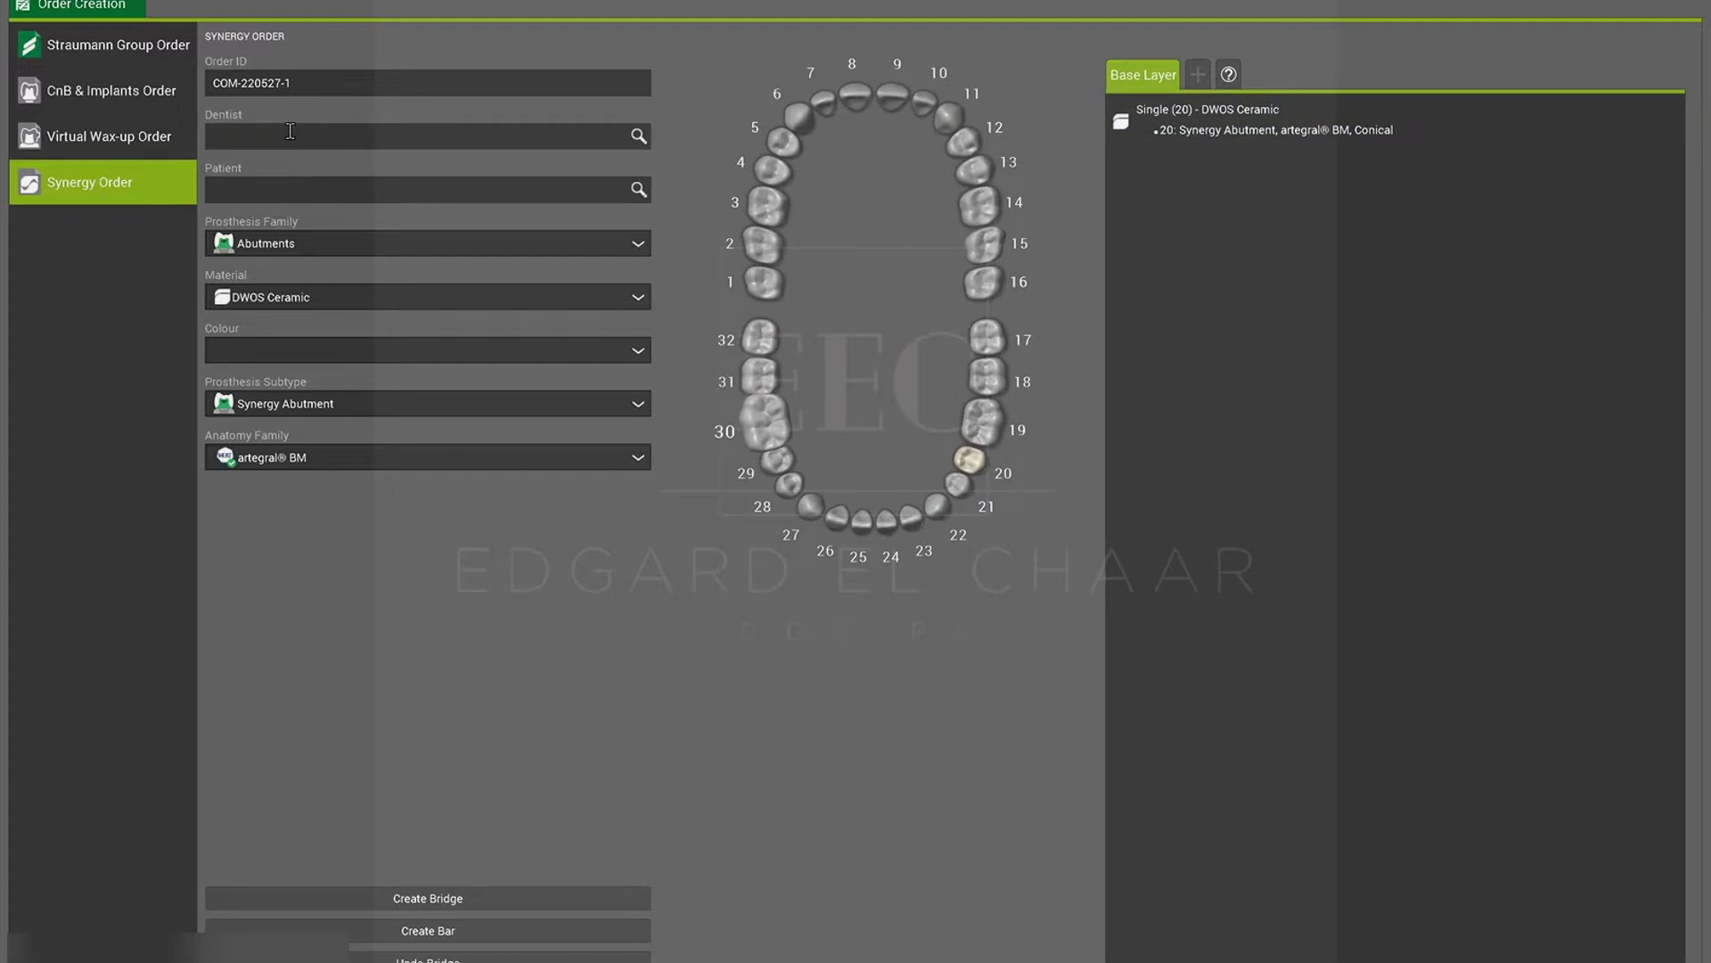
text(edgard)
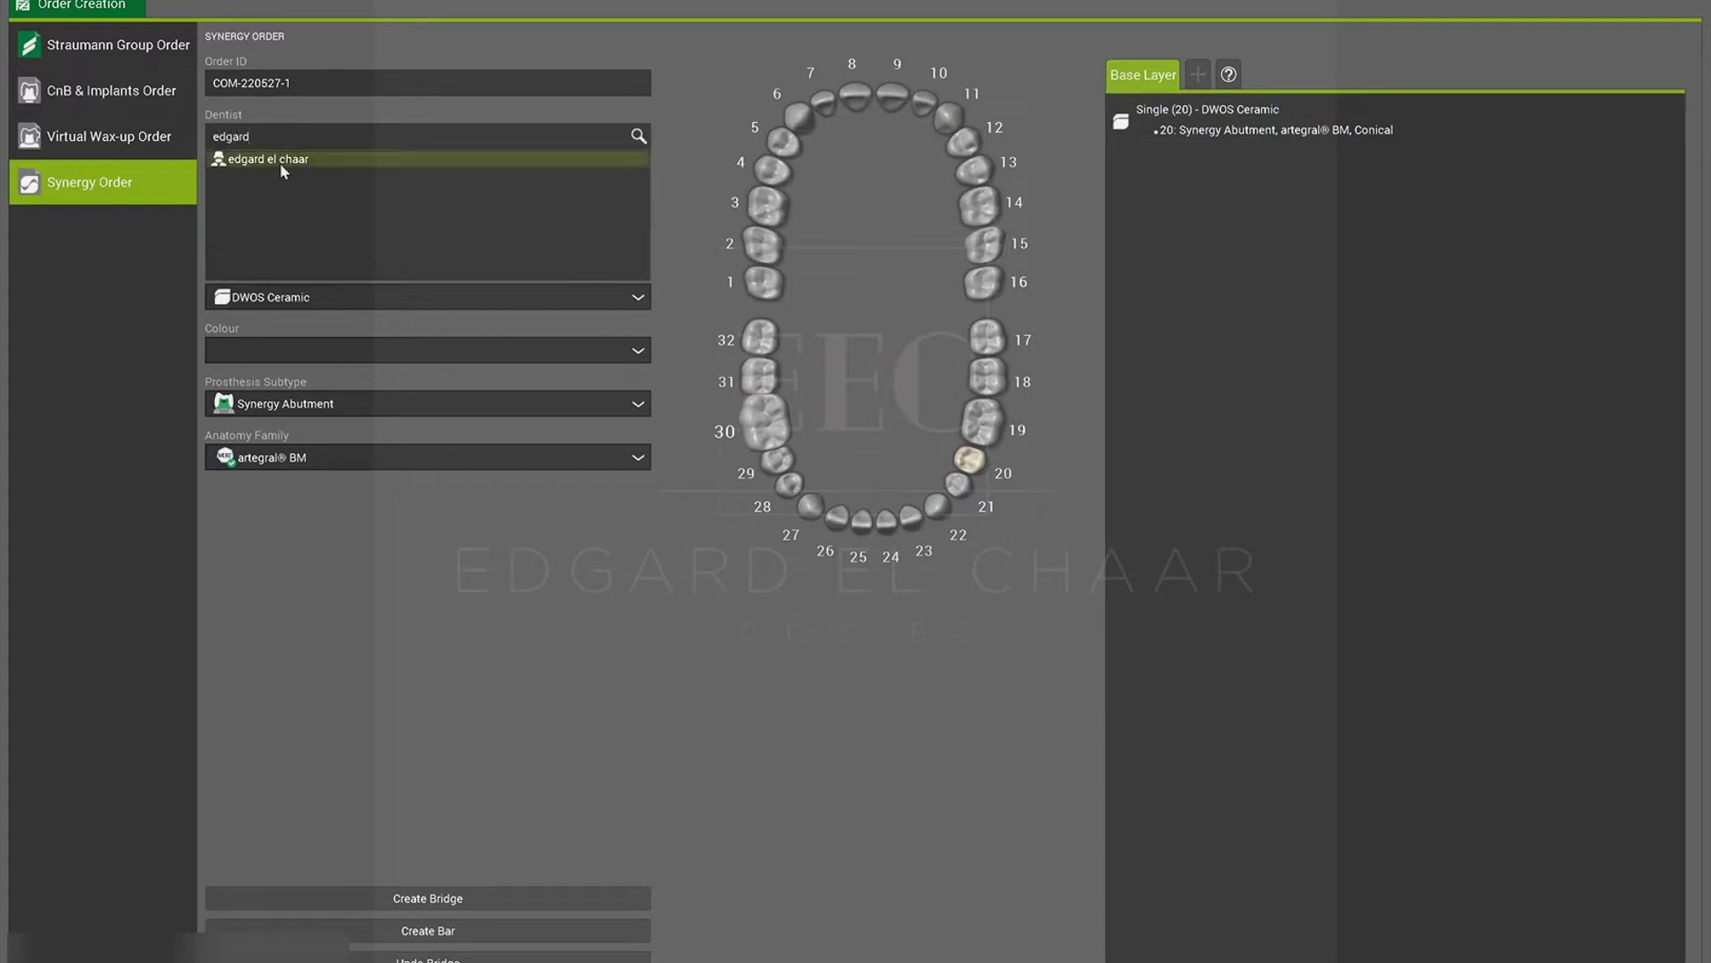
click(280, 162)
click(277, 188)
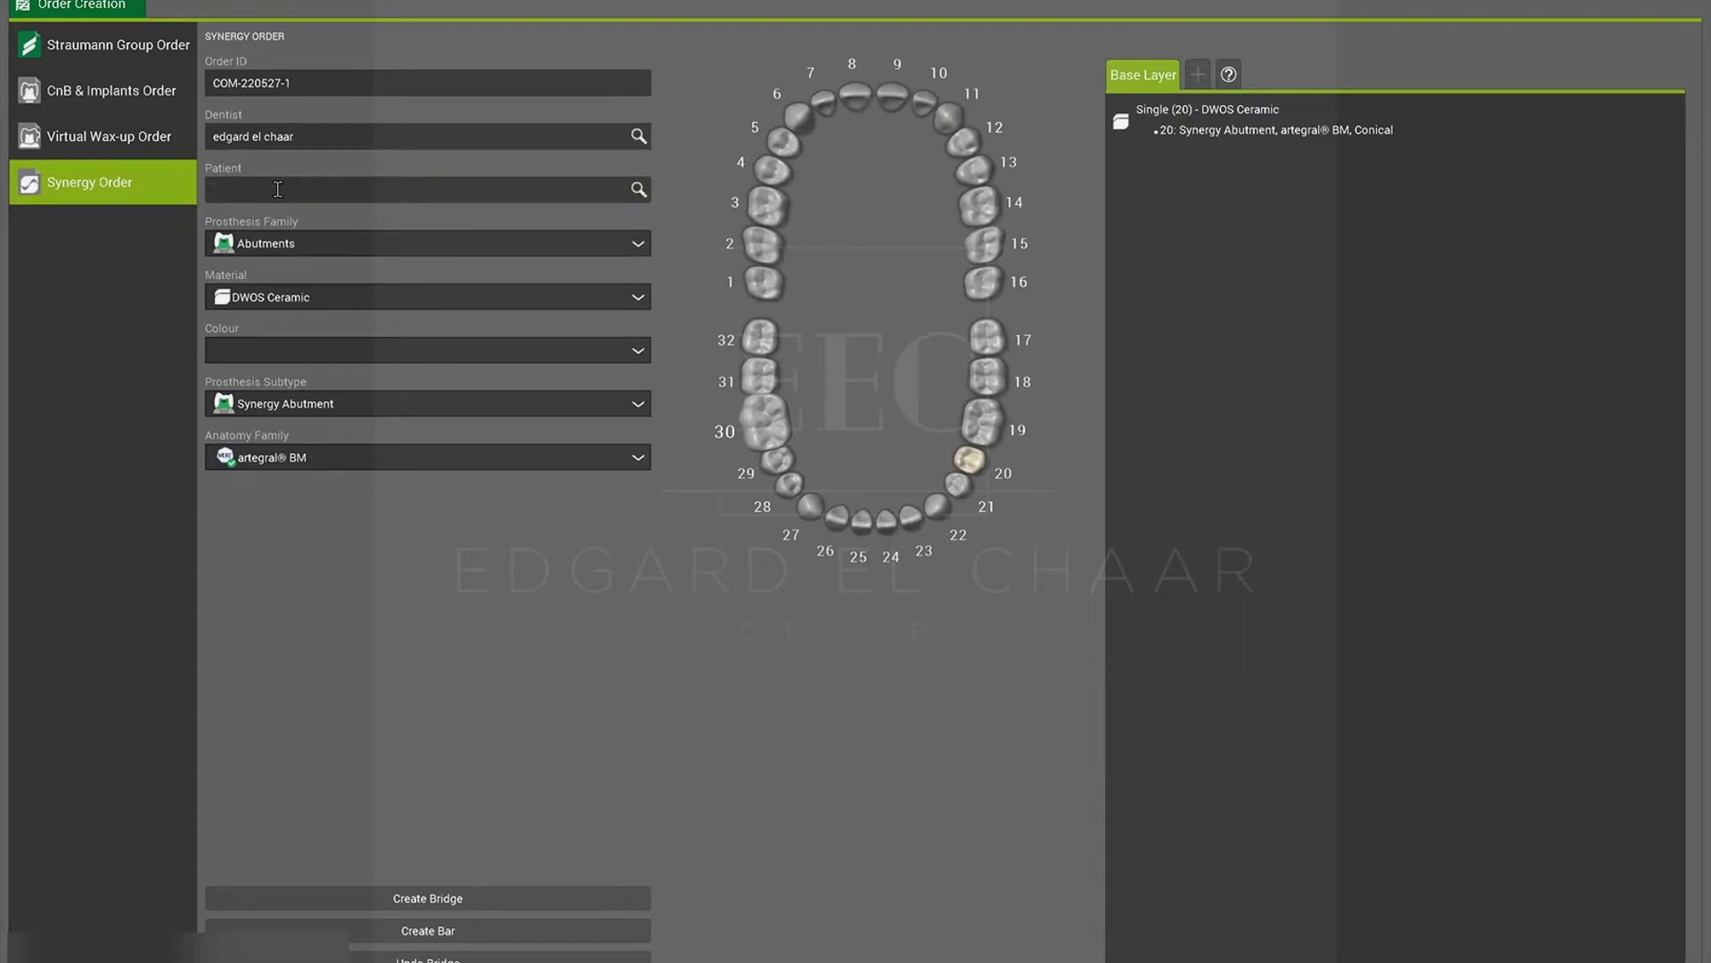
text(JW)
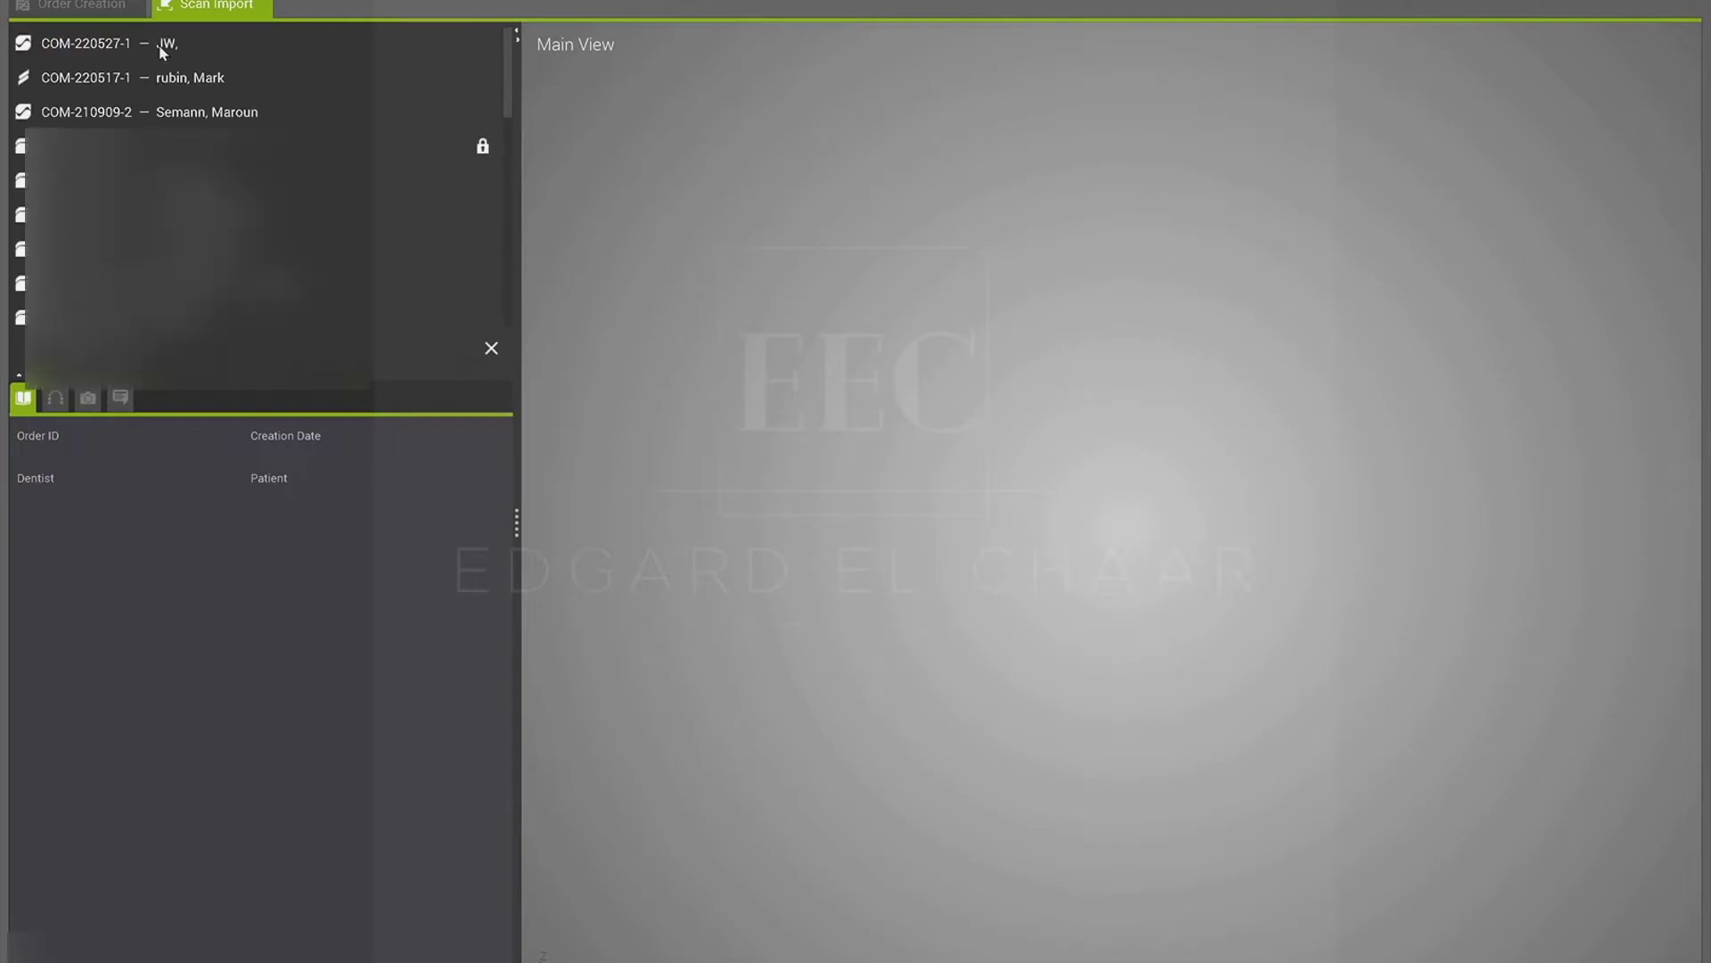
Step: Open order COM-220527-1 in the Main View and browse for its arch scan file
click(162, 51)
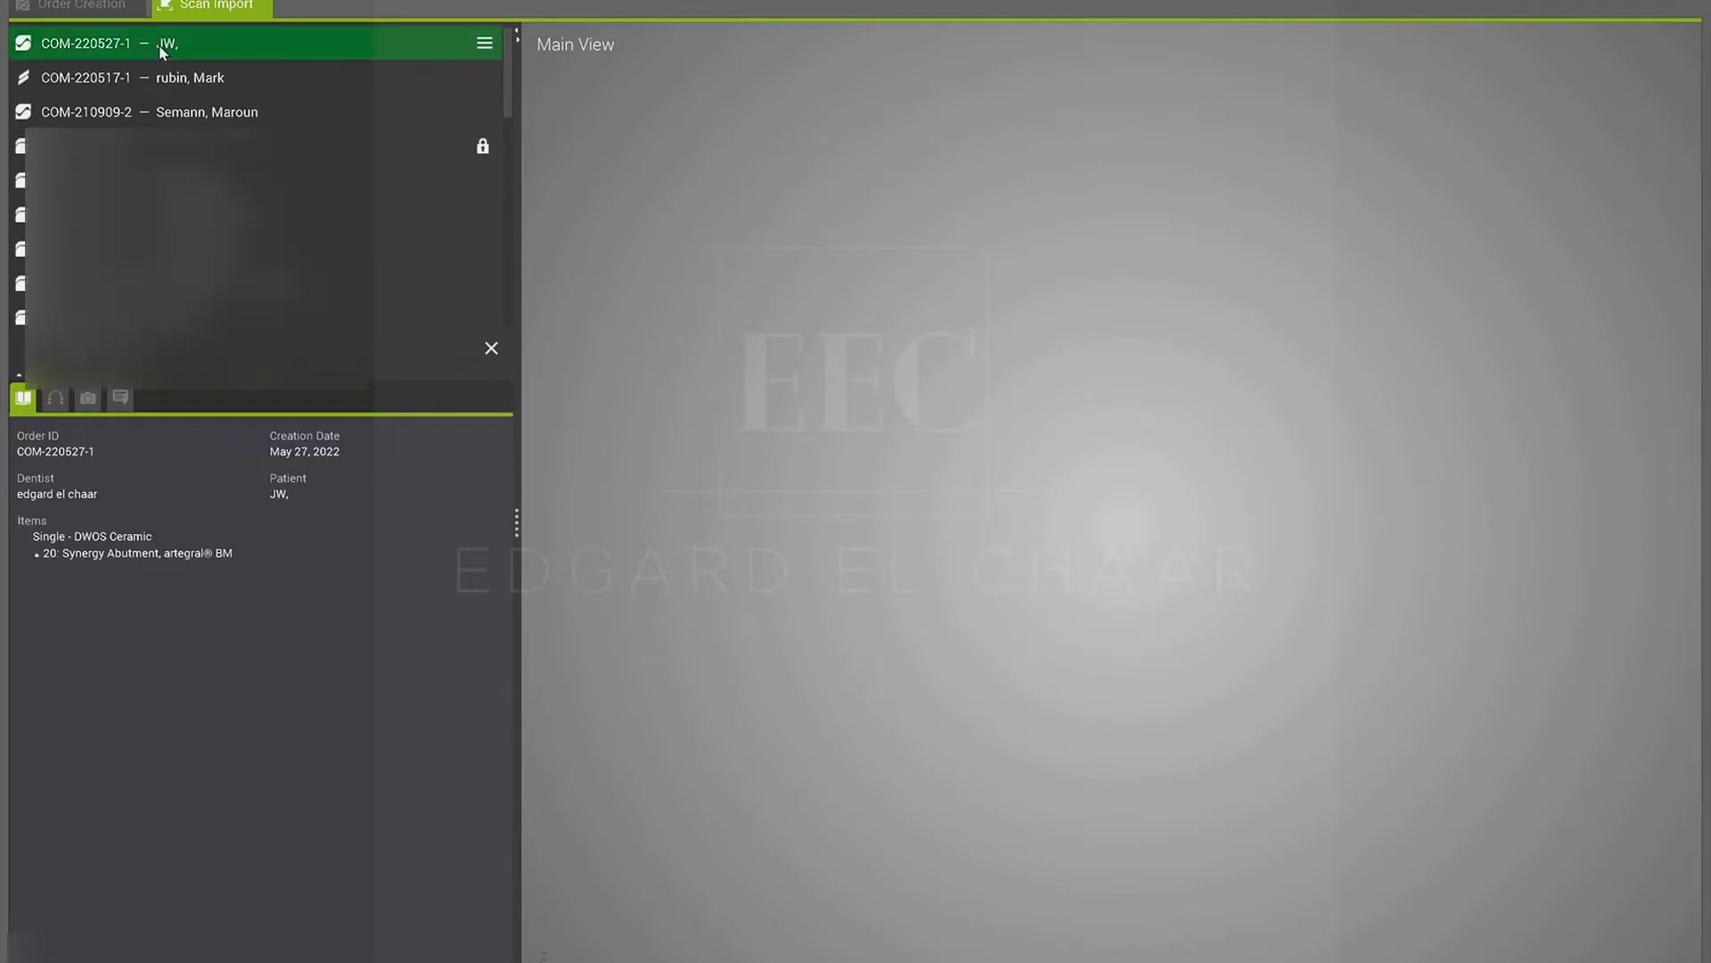
drag(229, 58, 1077, 464)
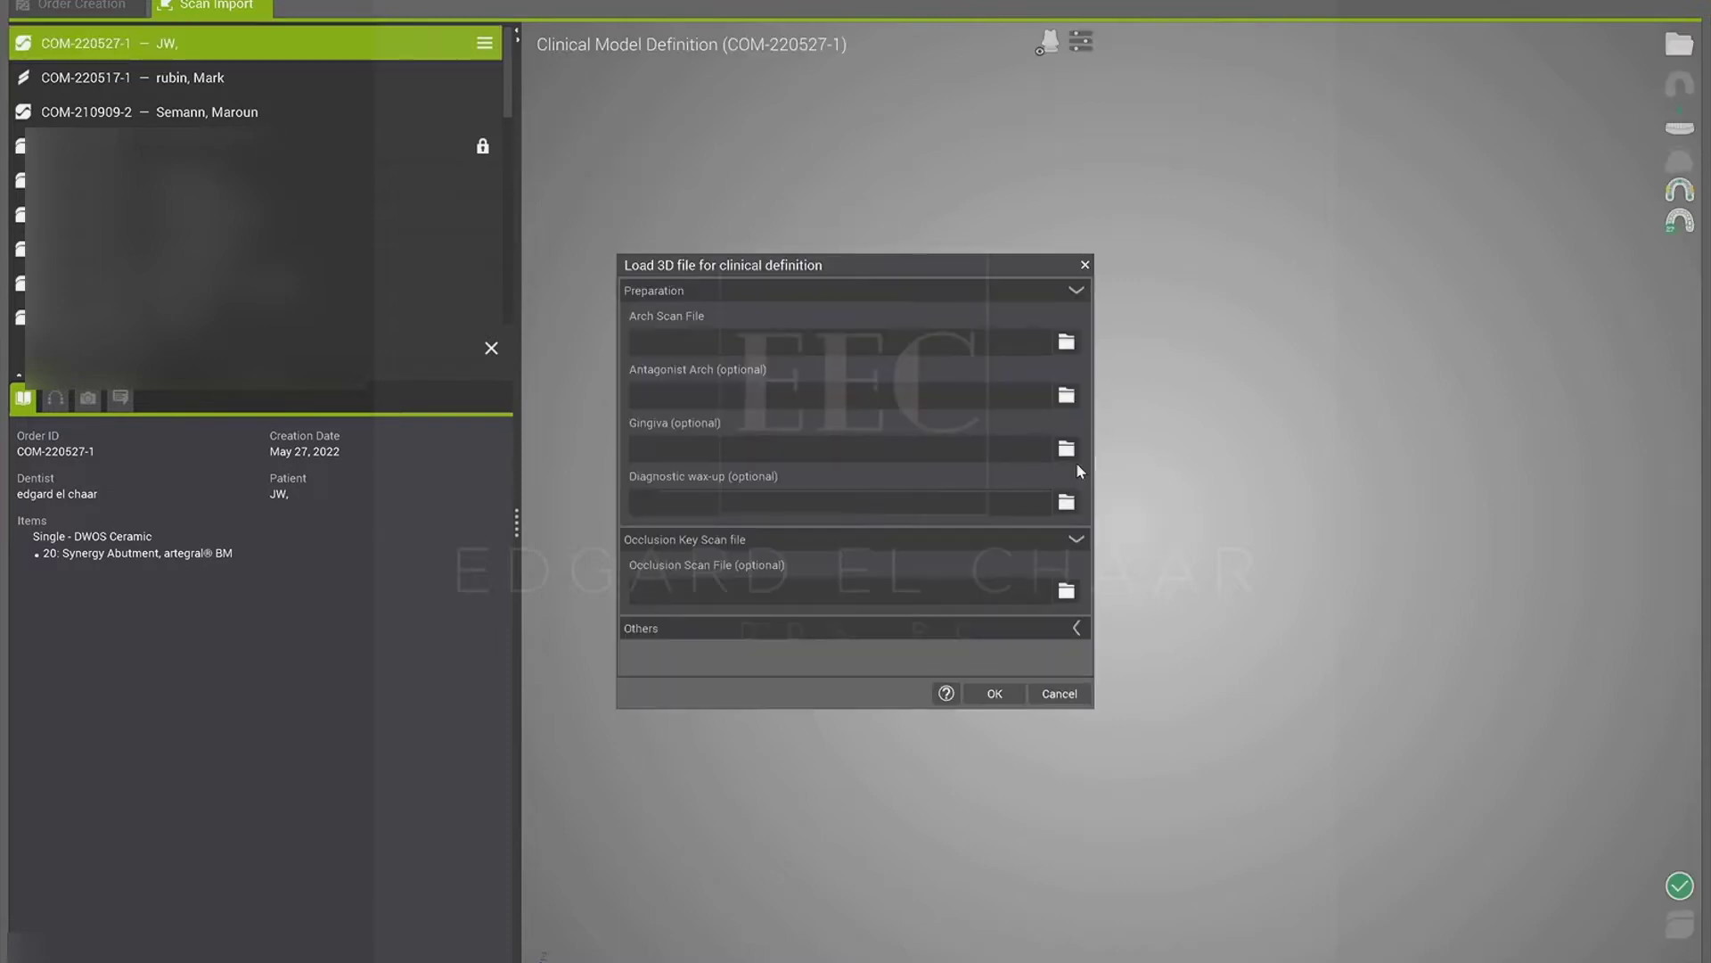
click(1066, 341)
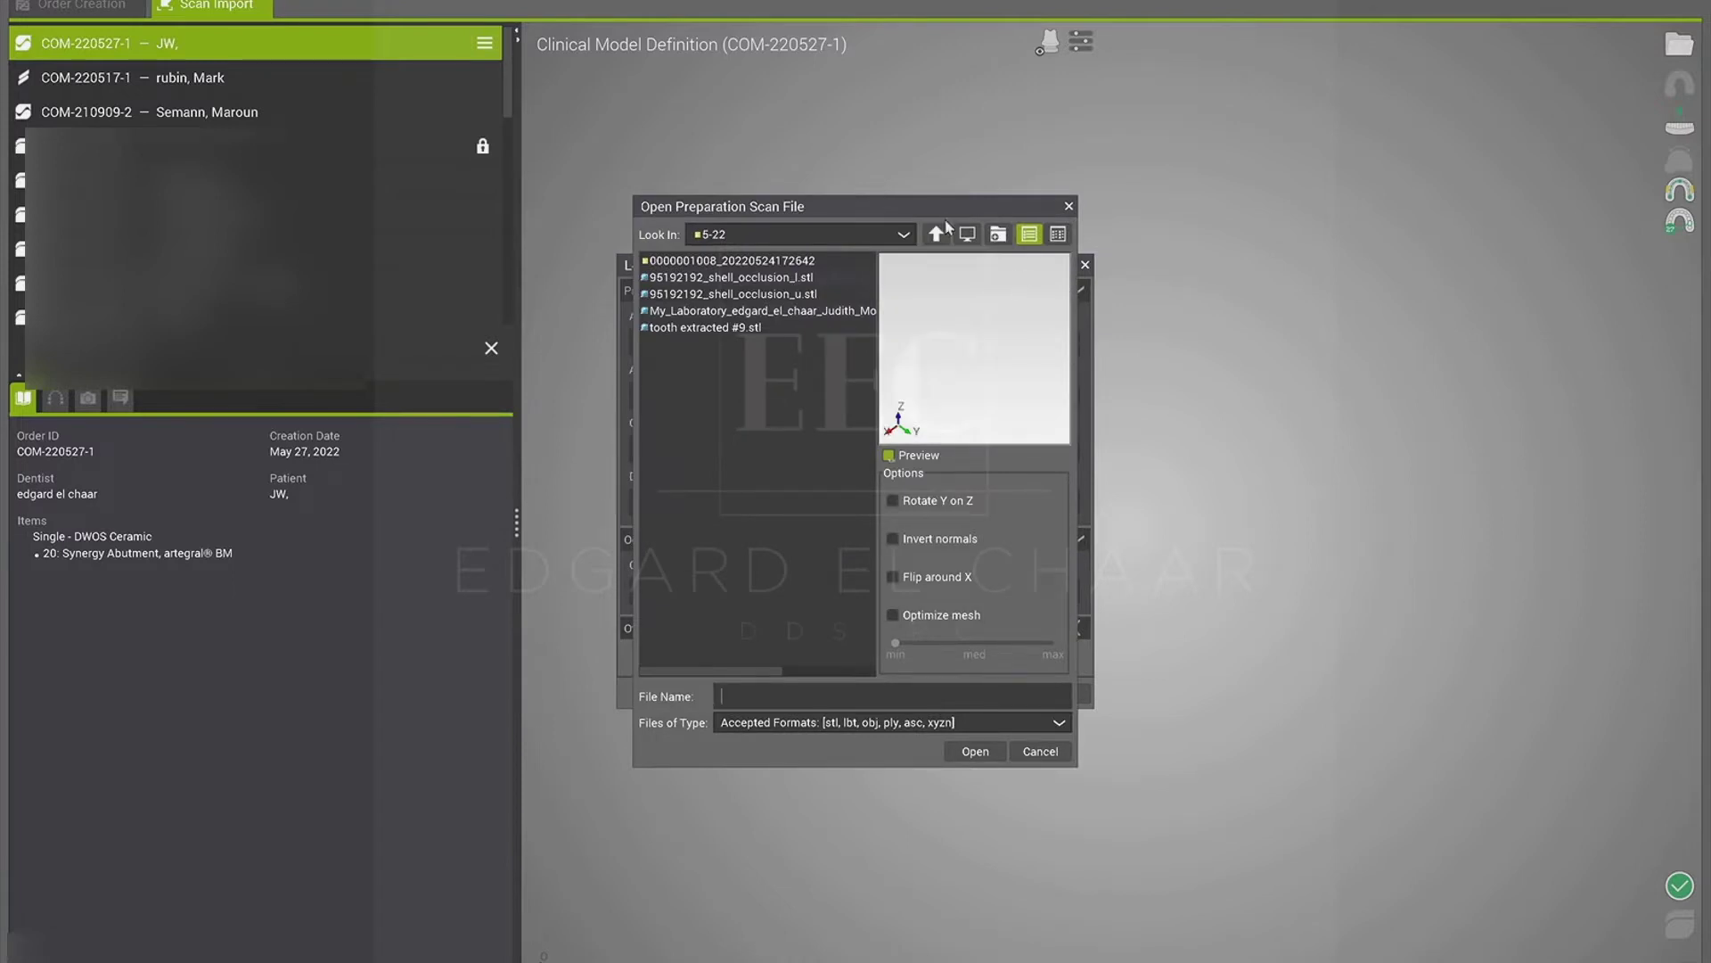
Step: Load LowerJaw.stl from the Desktop as the arch scan
click(904, 235)
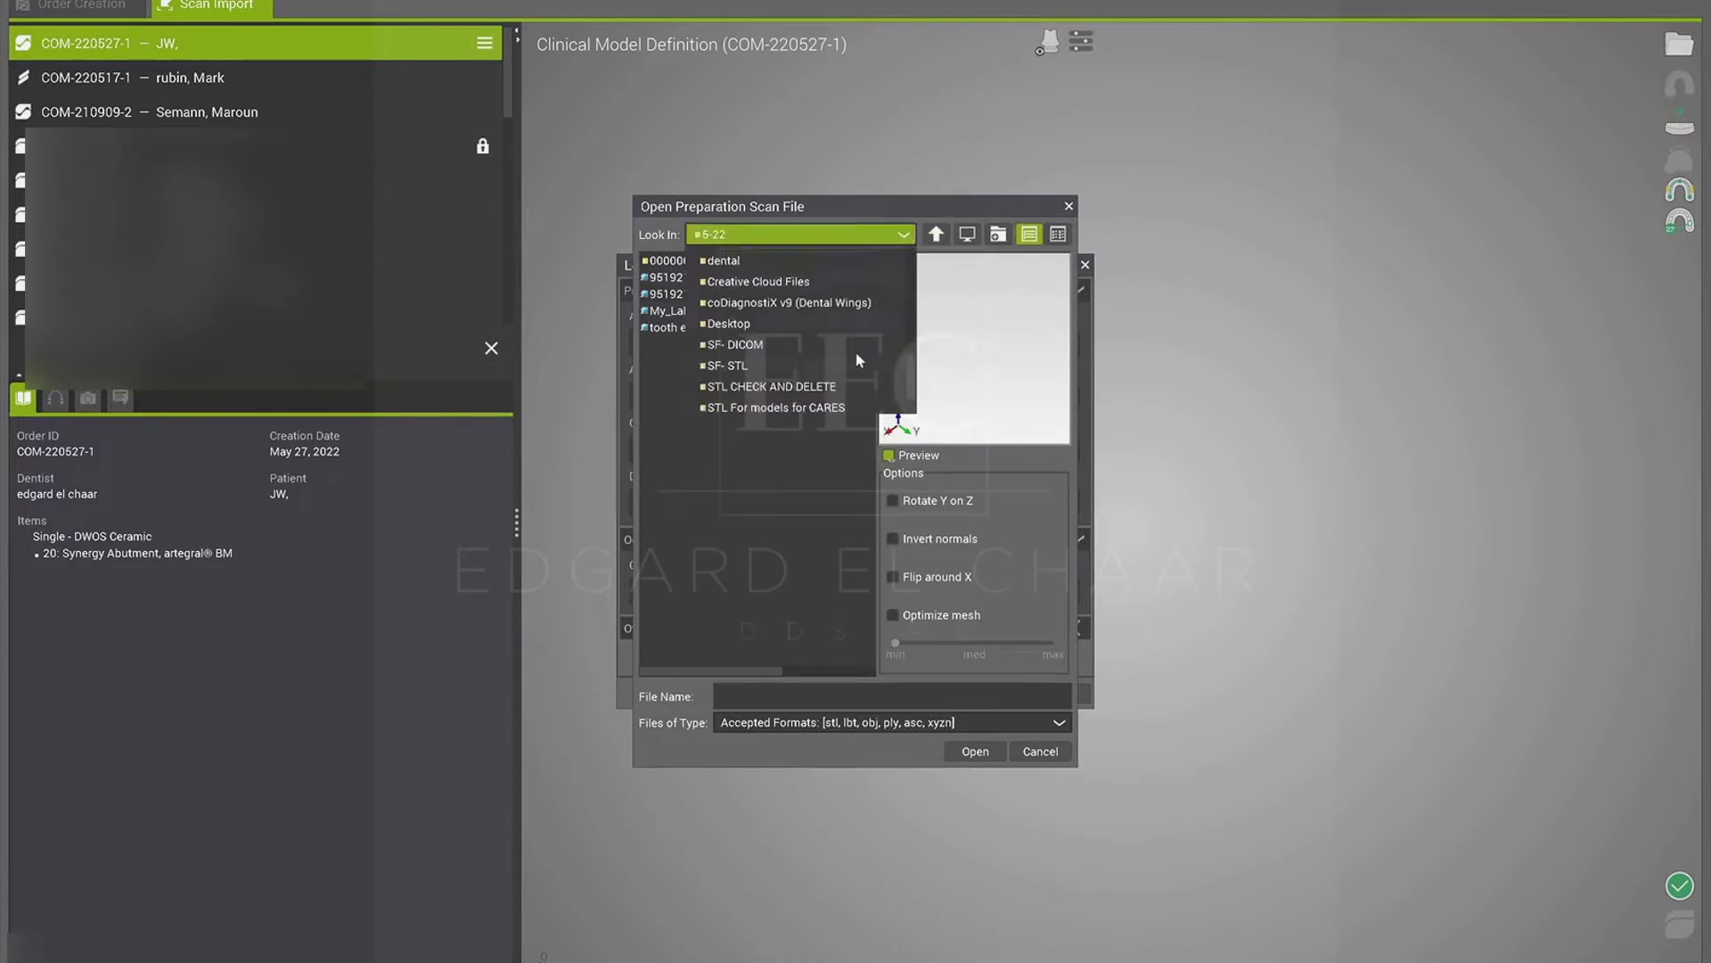
scroll(827, 337, down, 1)
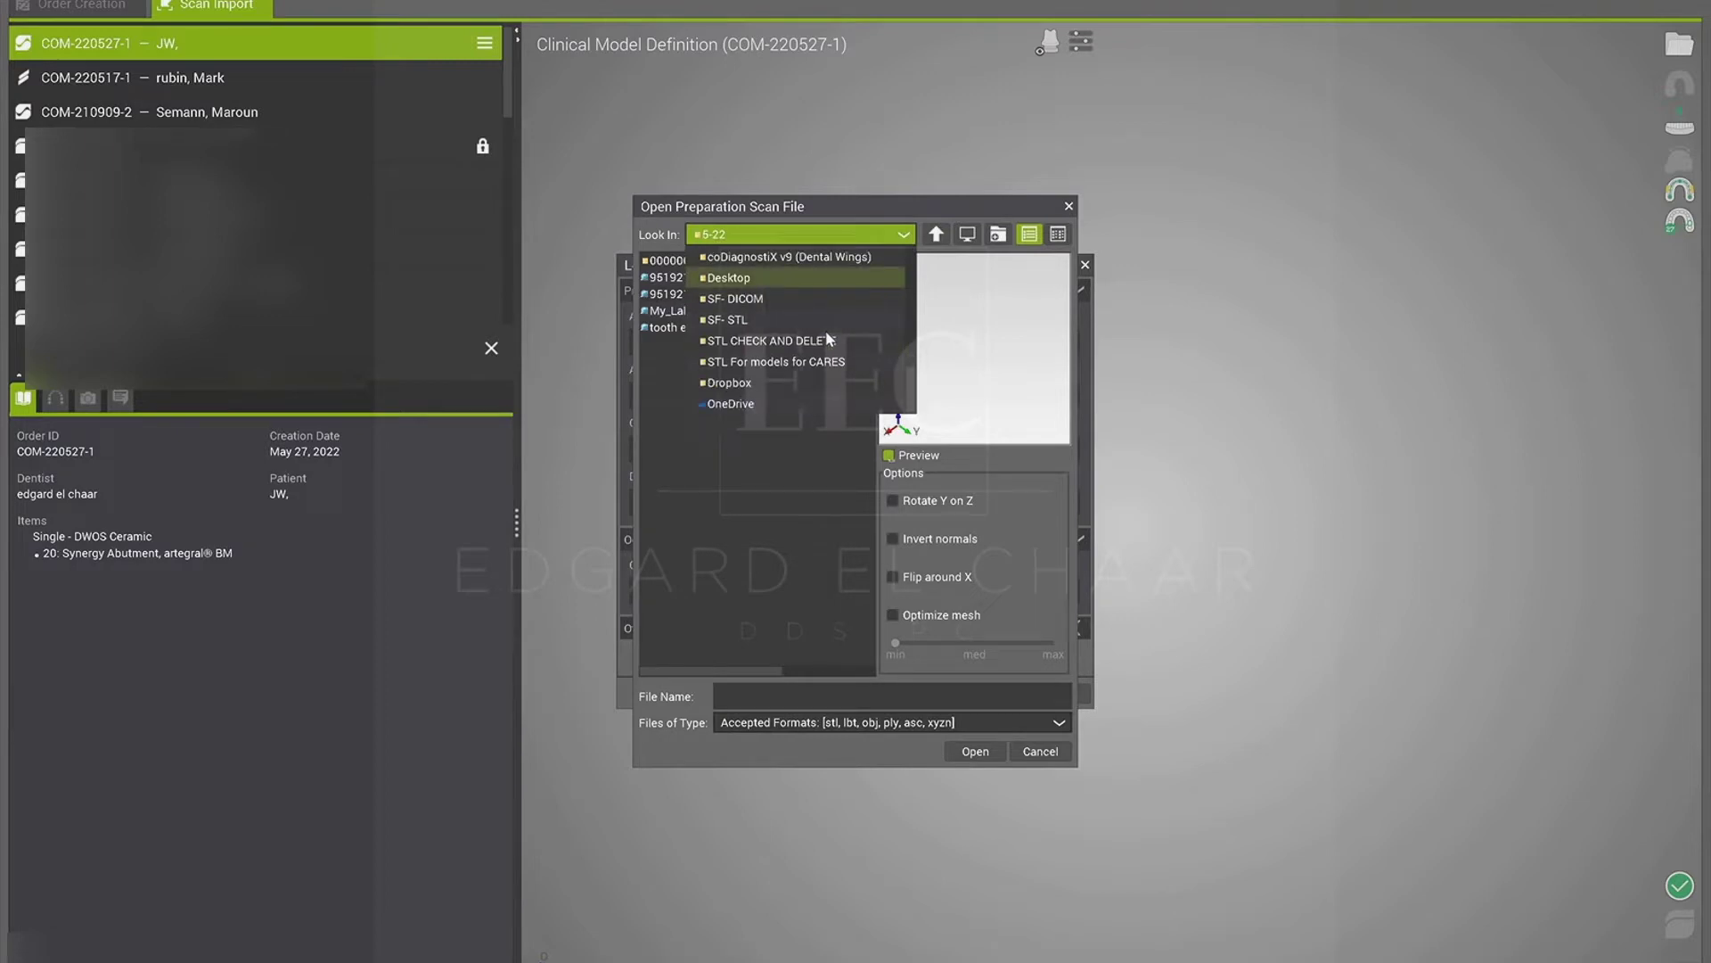
scroll(829, 339, down, 5)
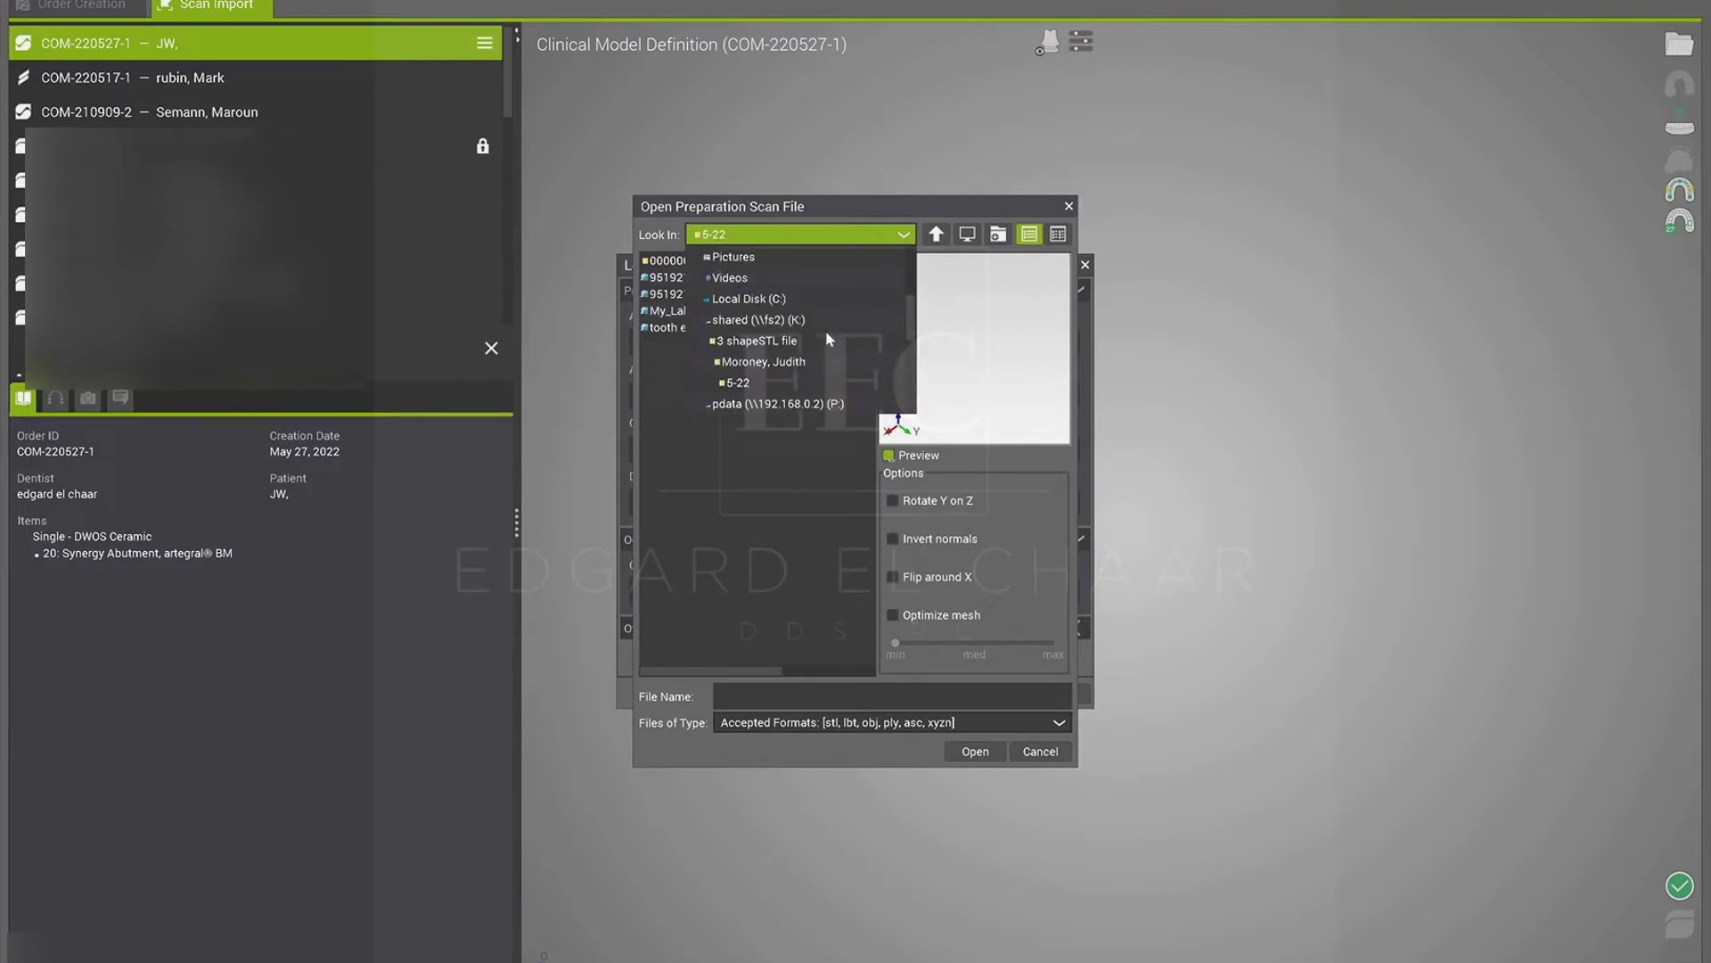
scroll(827, 338, up, 3)
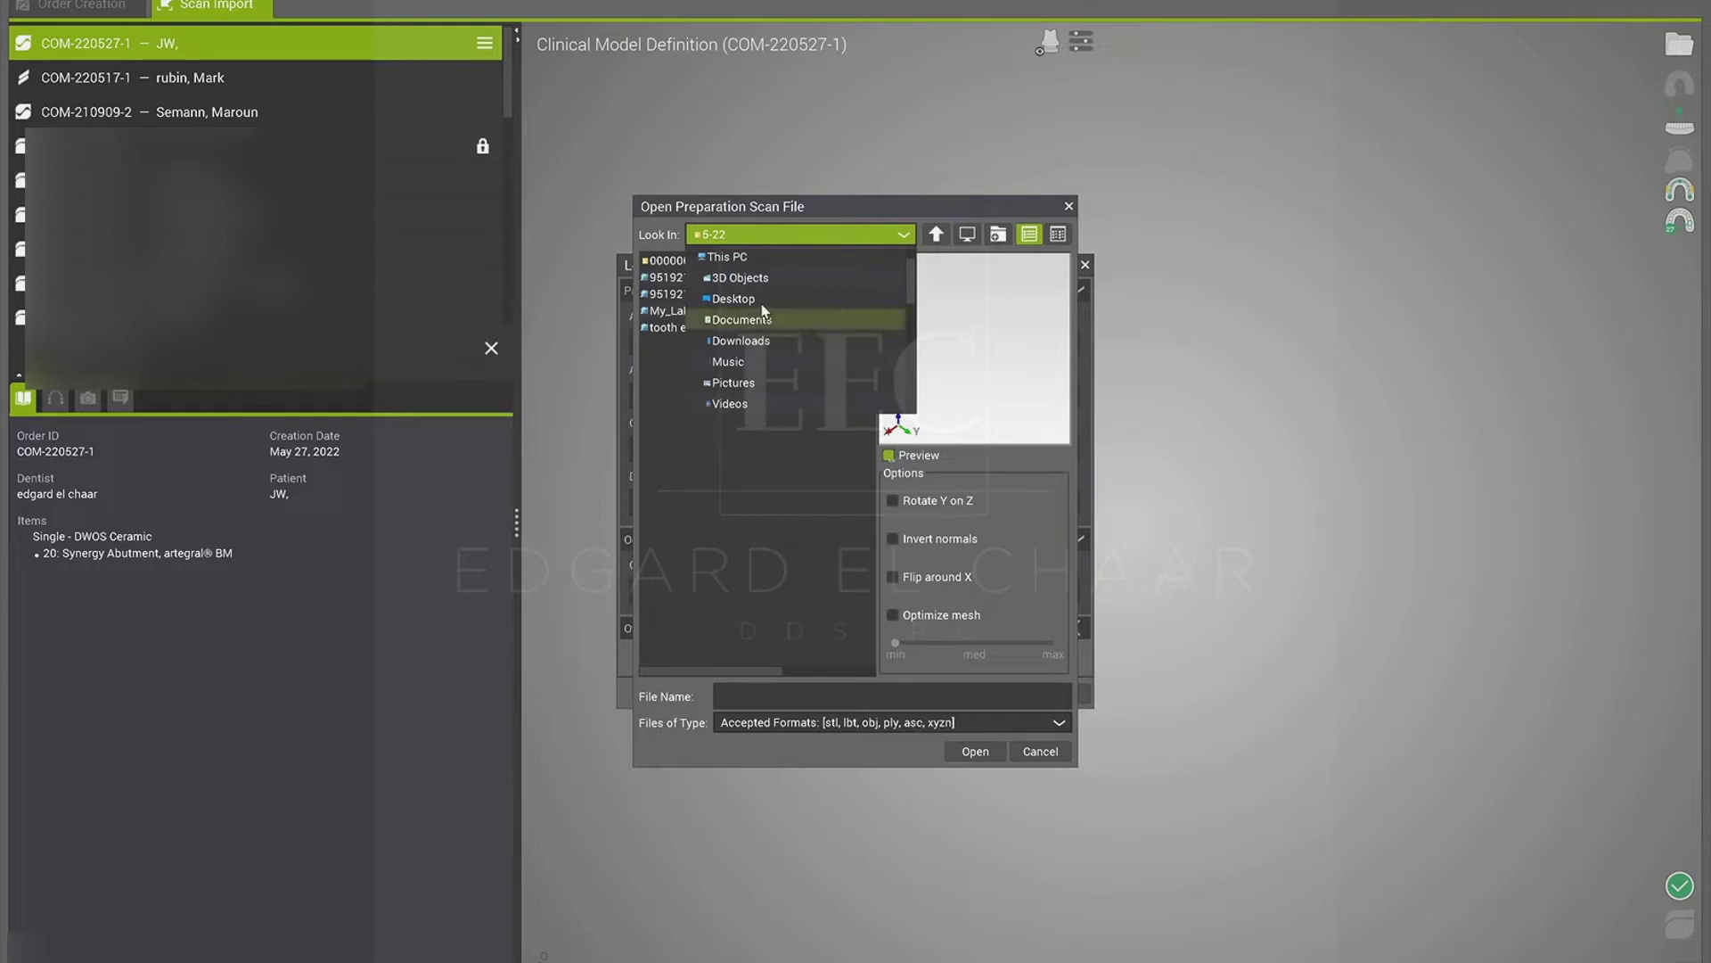
click(762, 299)
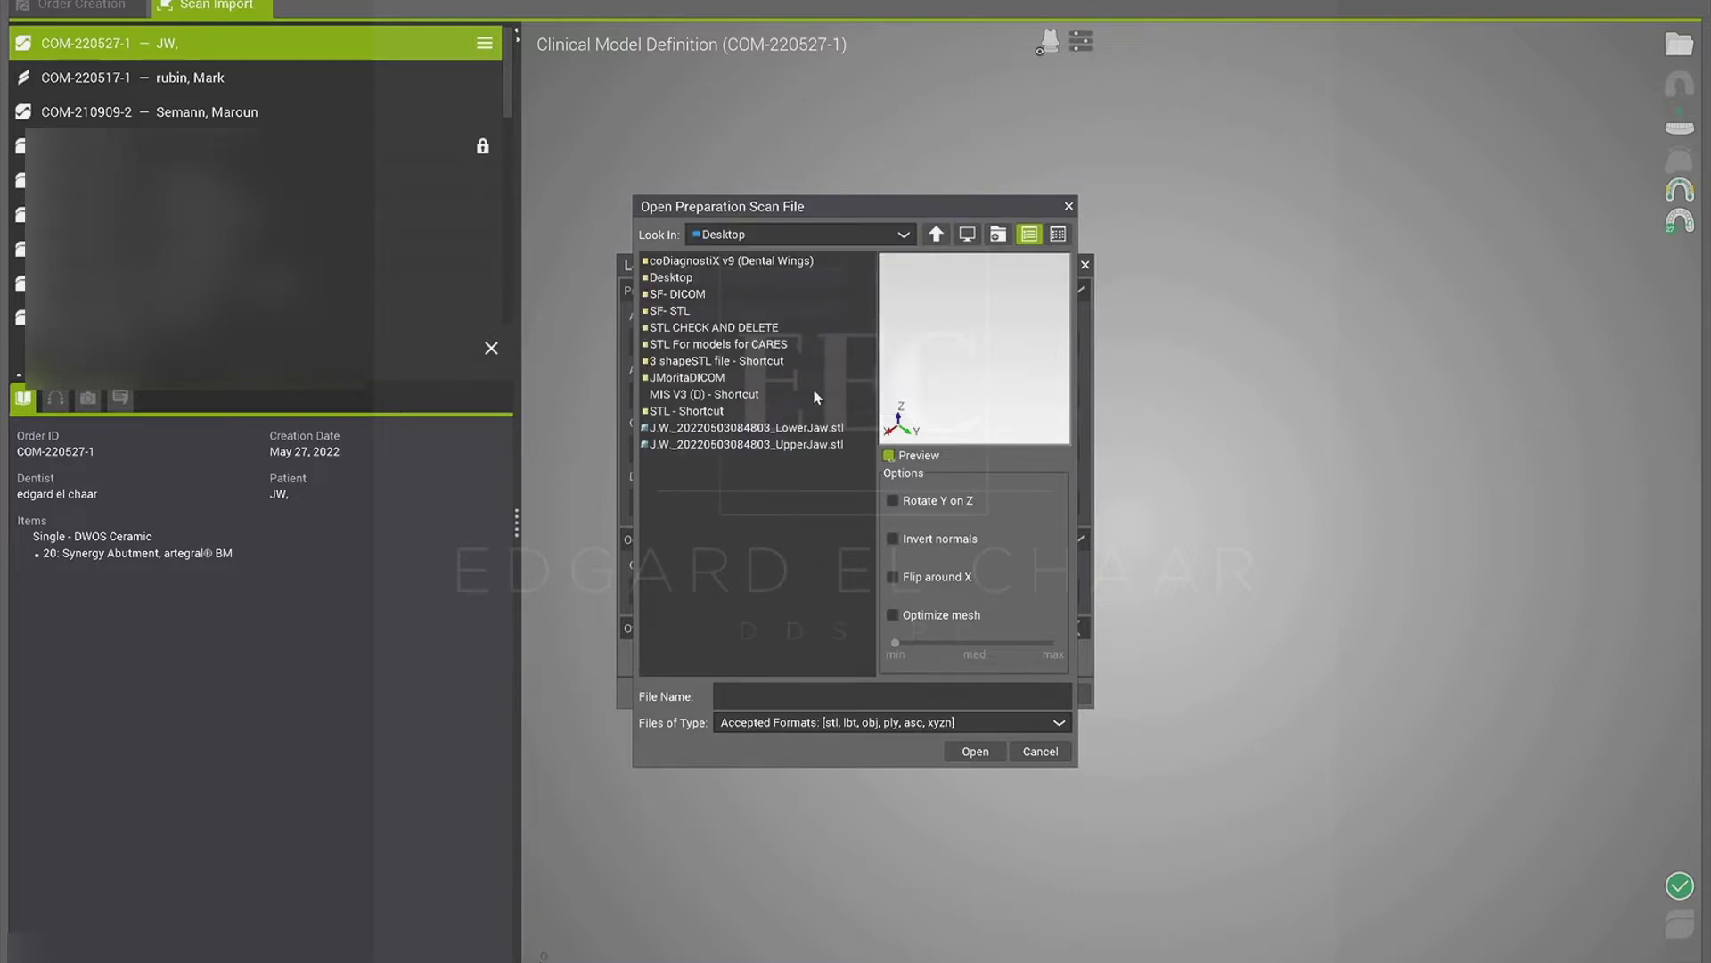
click(736, 445)
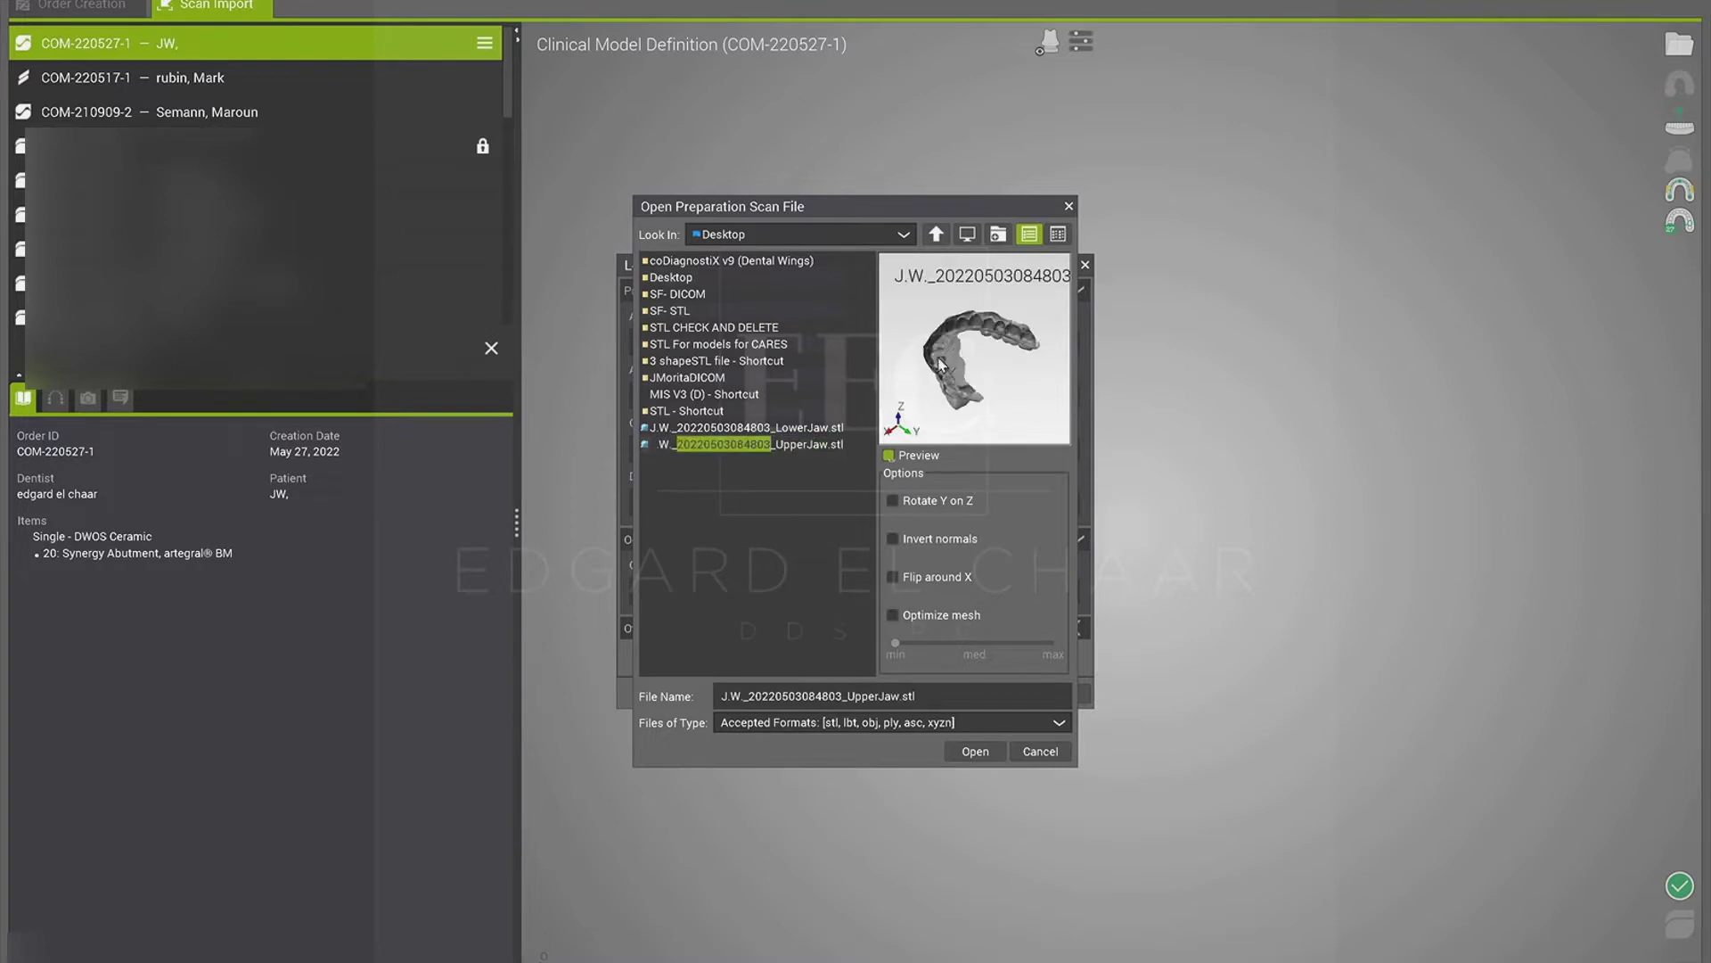
drag(947, 367, 897, 387)
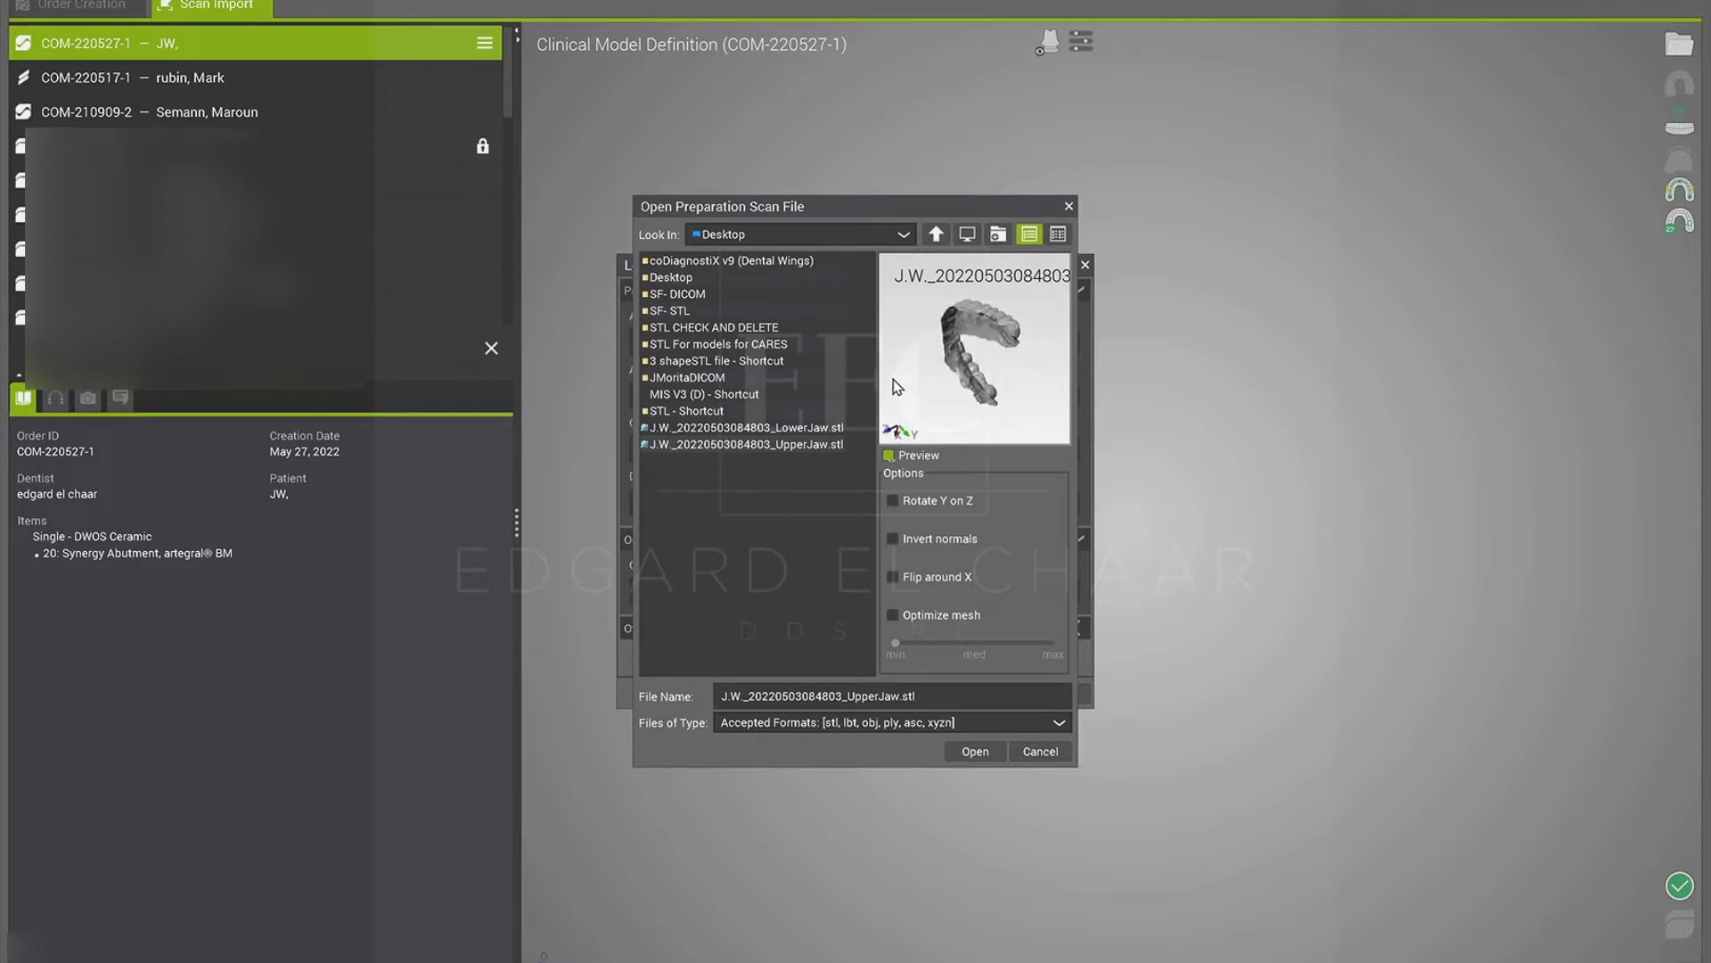
double_click(671, 429)
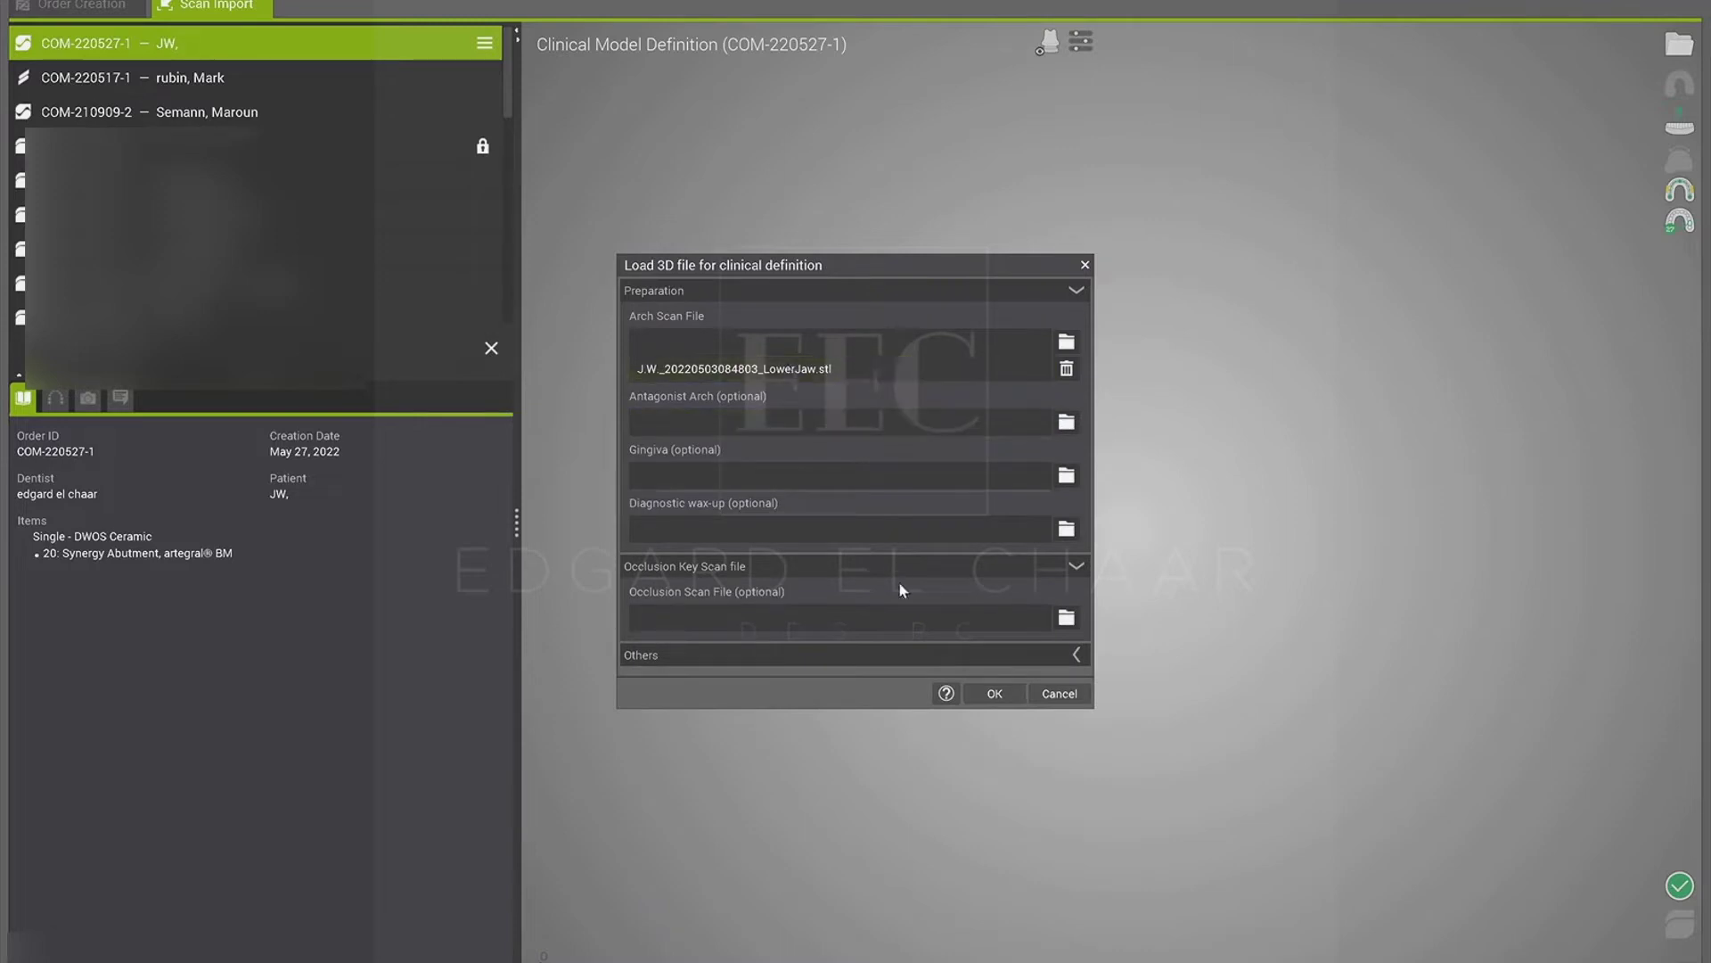
click(994, 692)
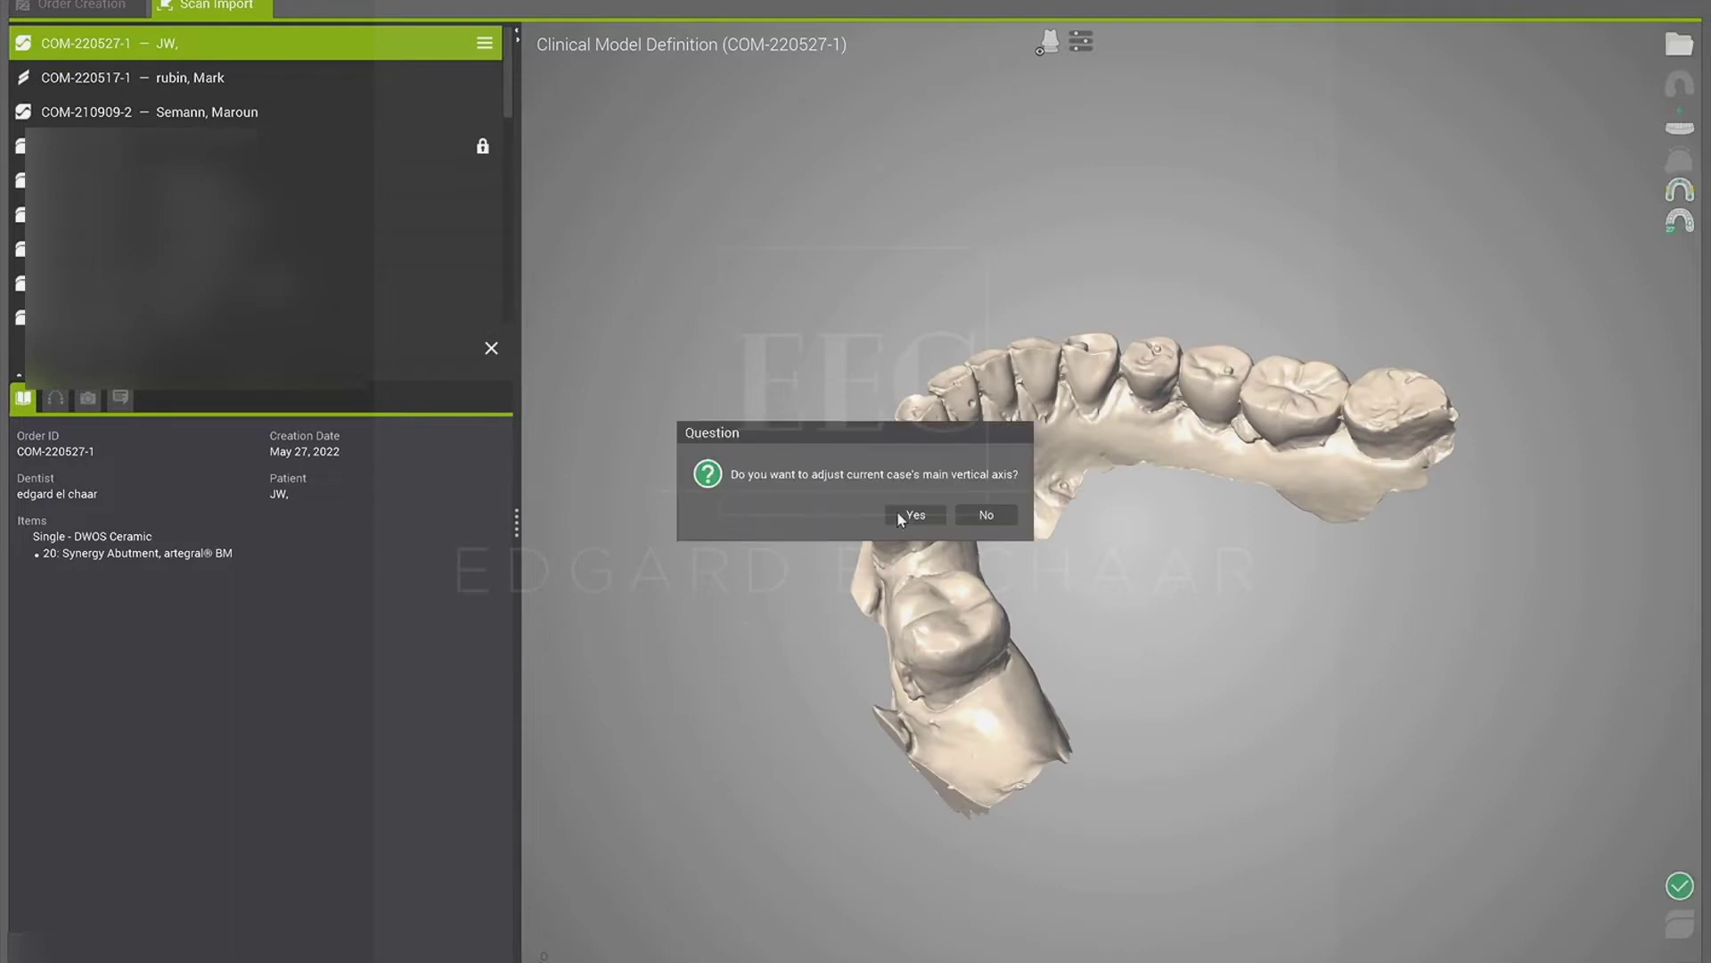
Step: Adjust the lower model's main vertical axis and accept its orientation
click(907, 509)
click(912, 517)
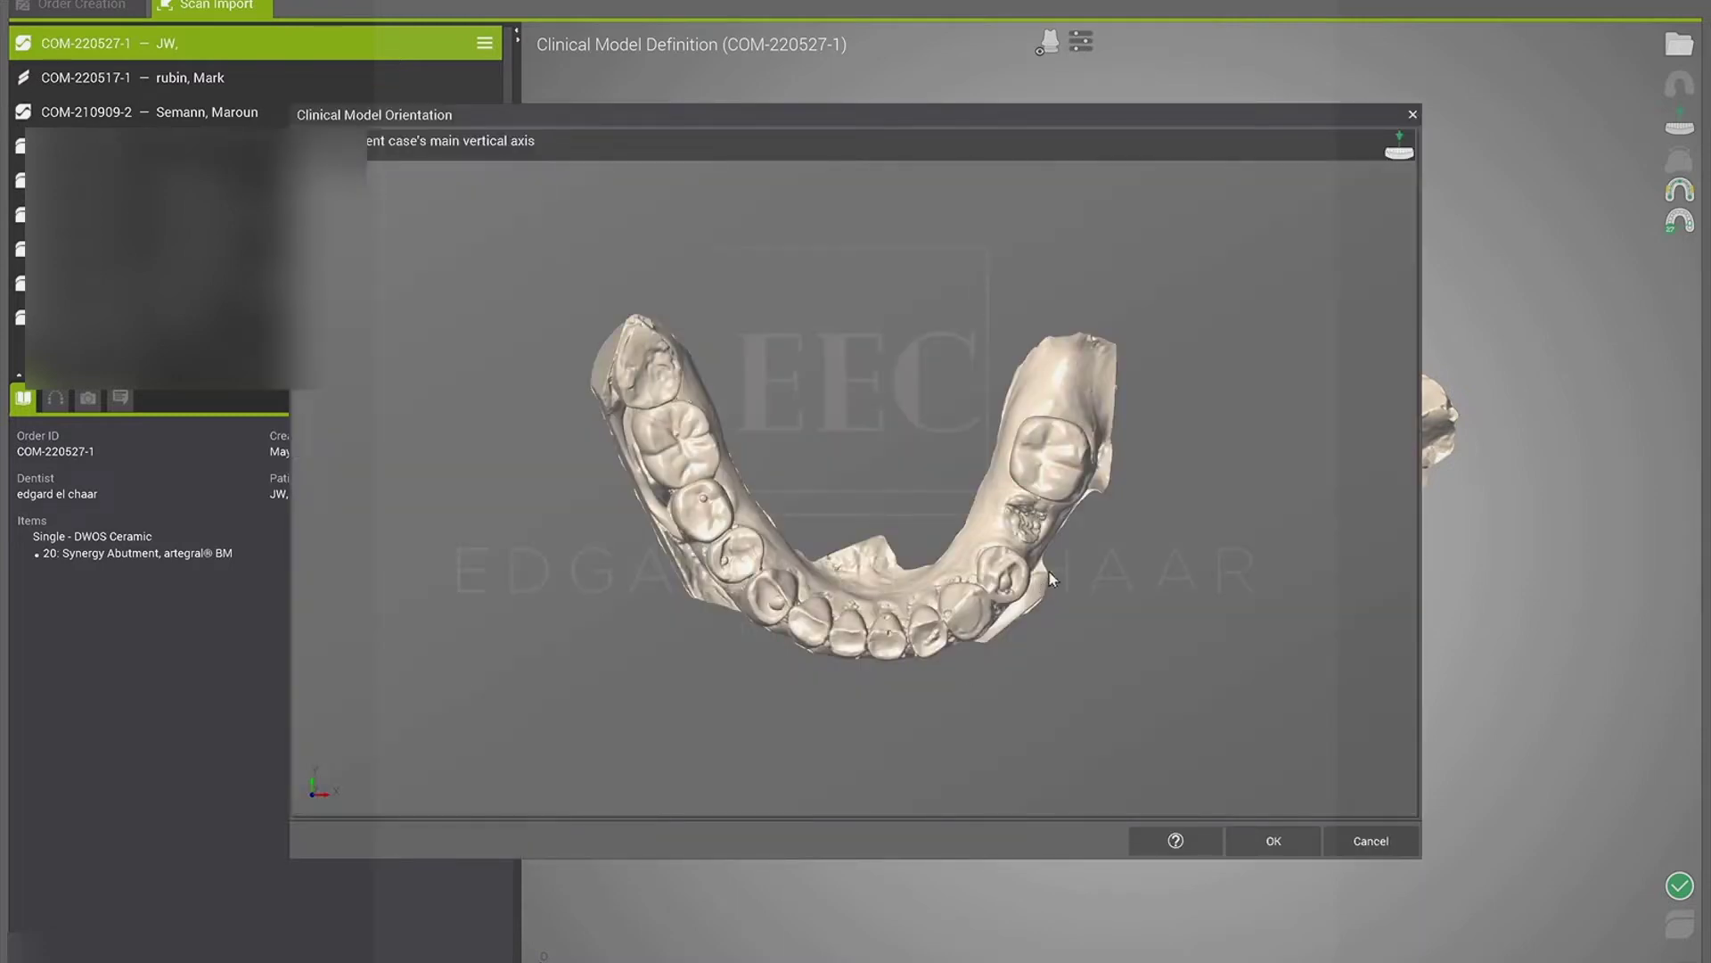
click(1273, 841)
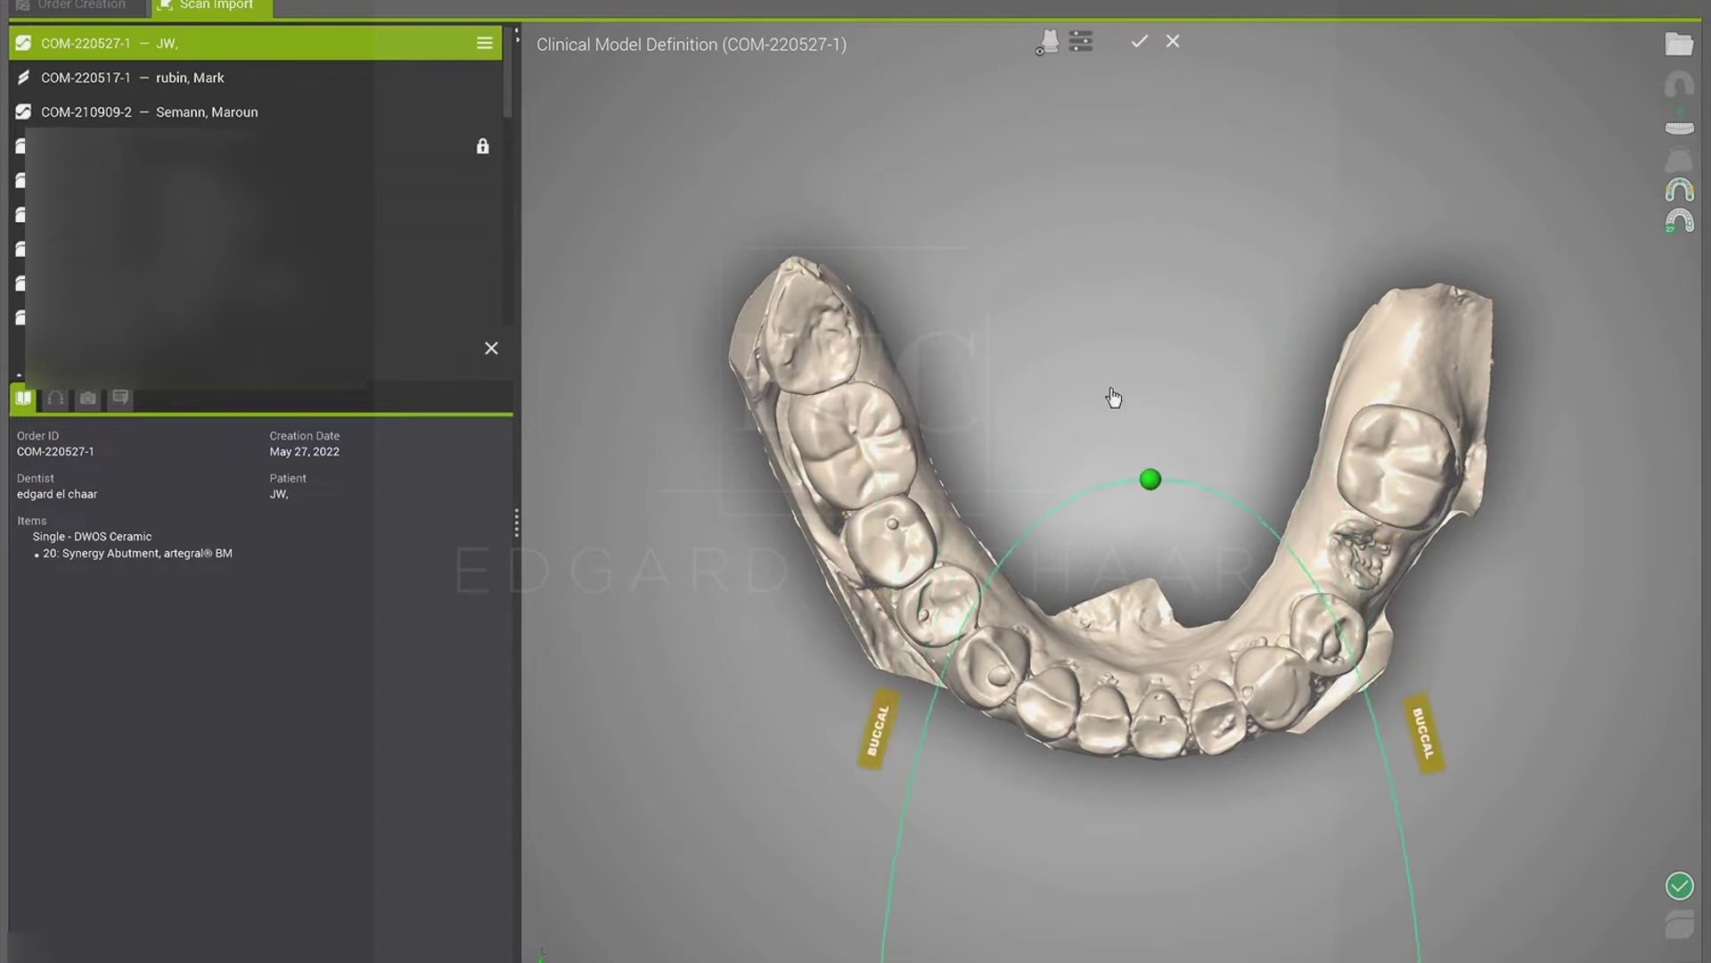
Step: Fit the green arch curve's ends and middle over the lower dental arch
drag(832, 945, 714, 356)
drag(1383, 936, 1505, 330)
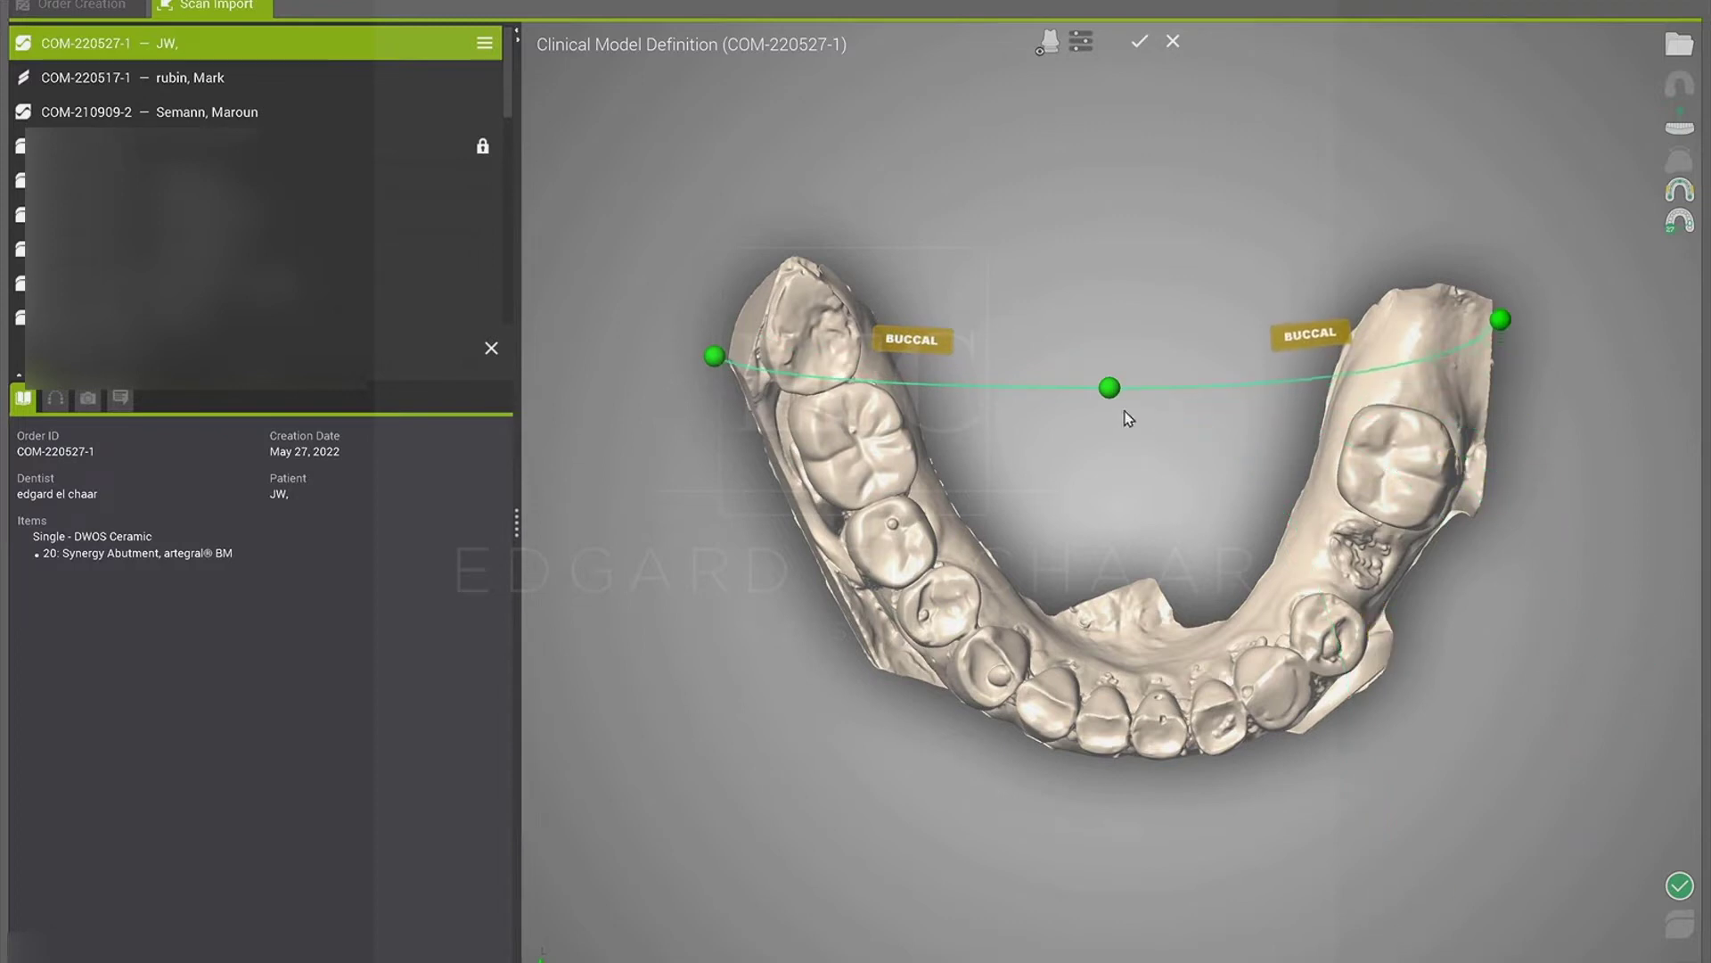
drag(1110, 388, 1138, 764)
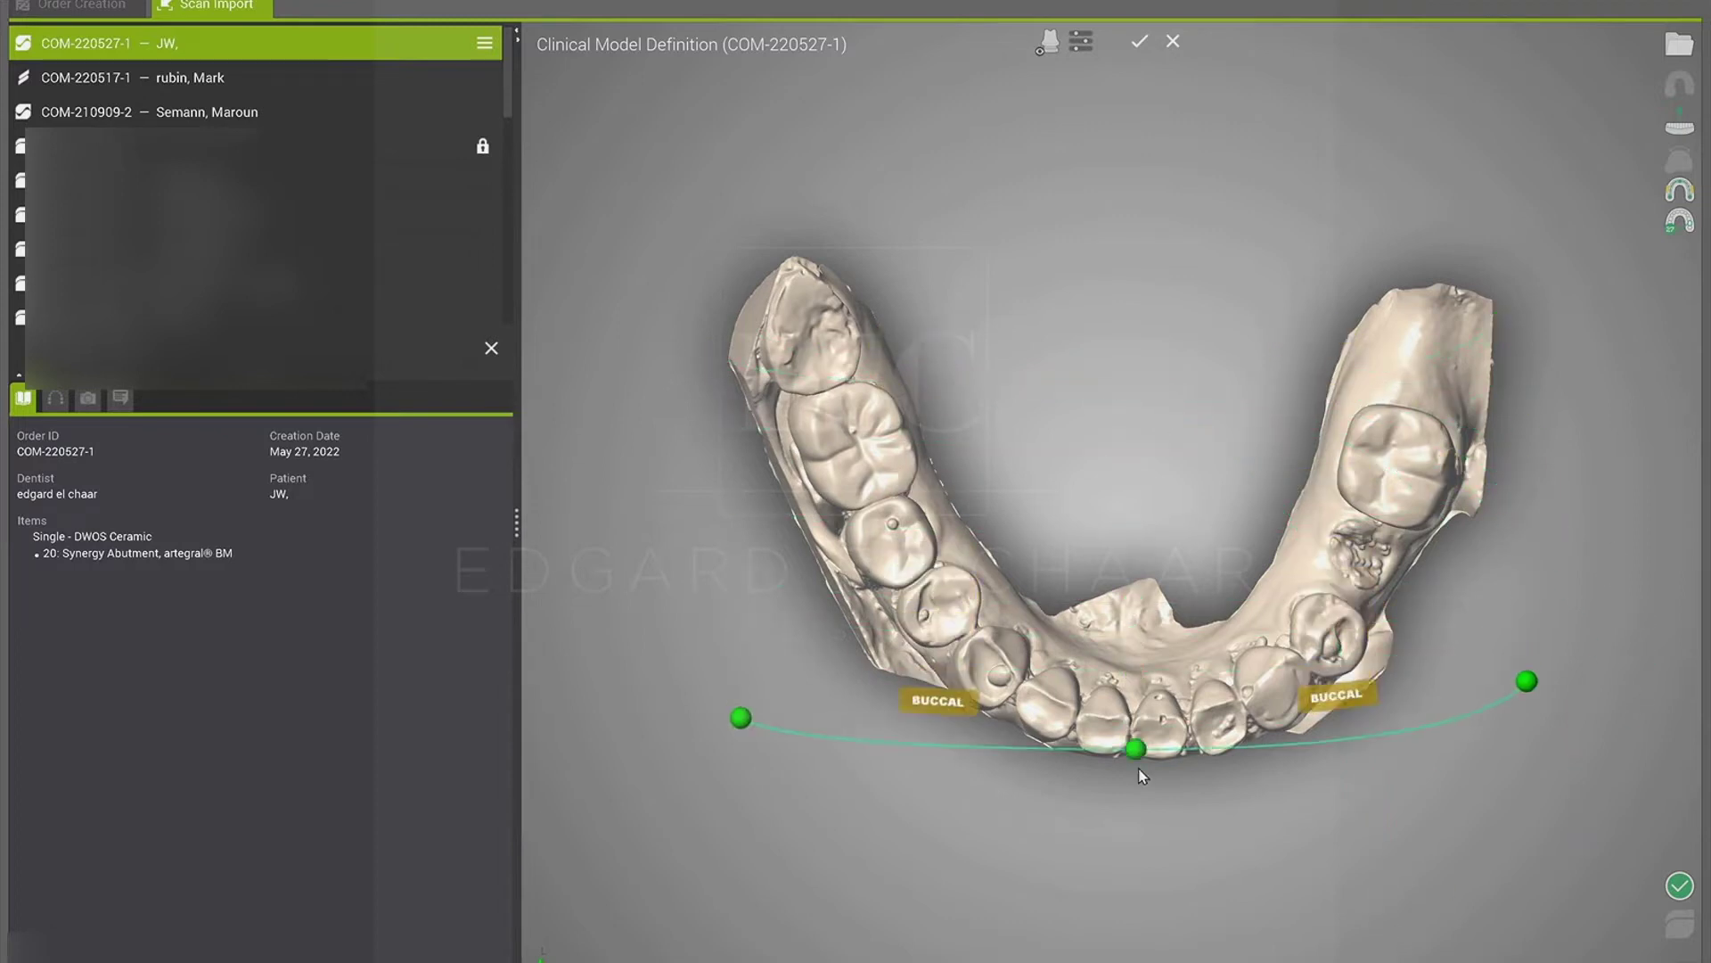
drag(1528, 698, 1500, 343)
drag(734, 743, 759, 357)
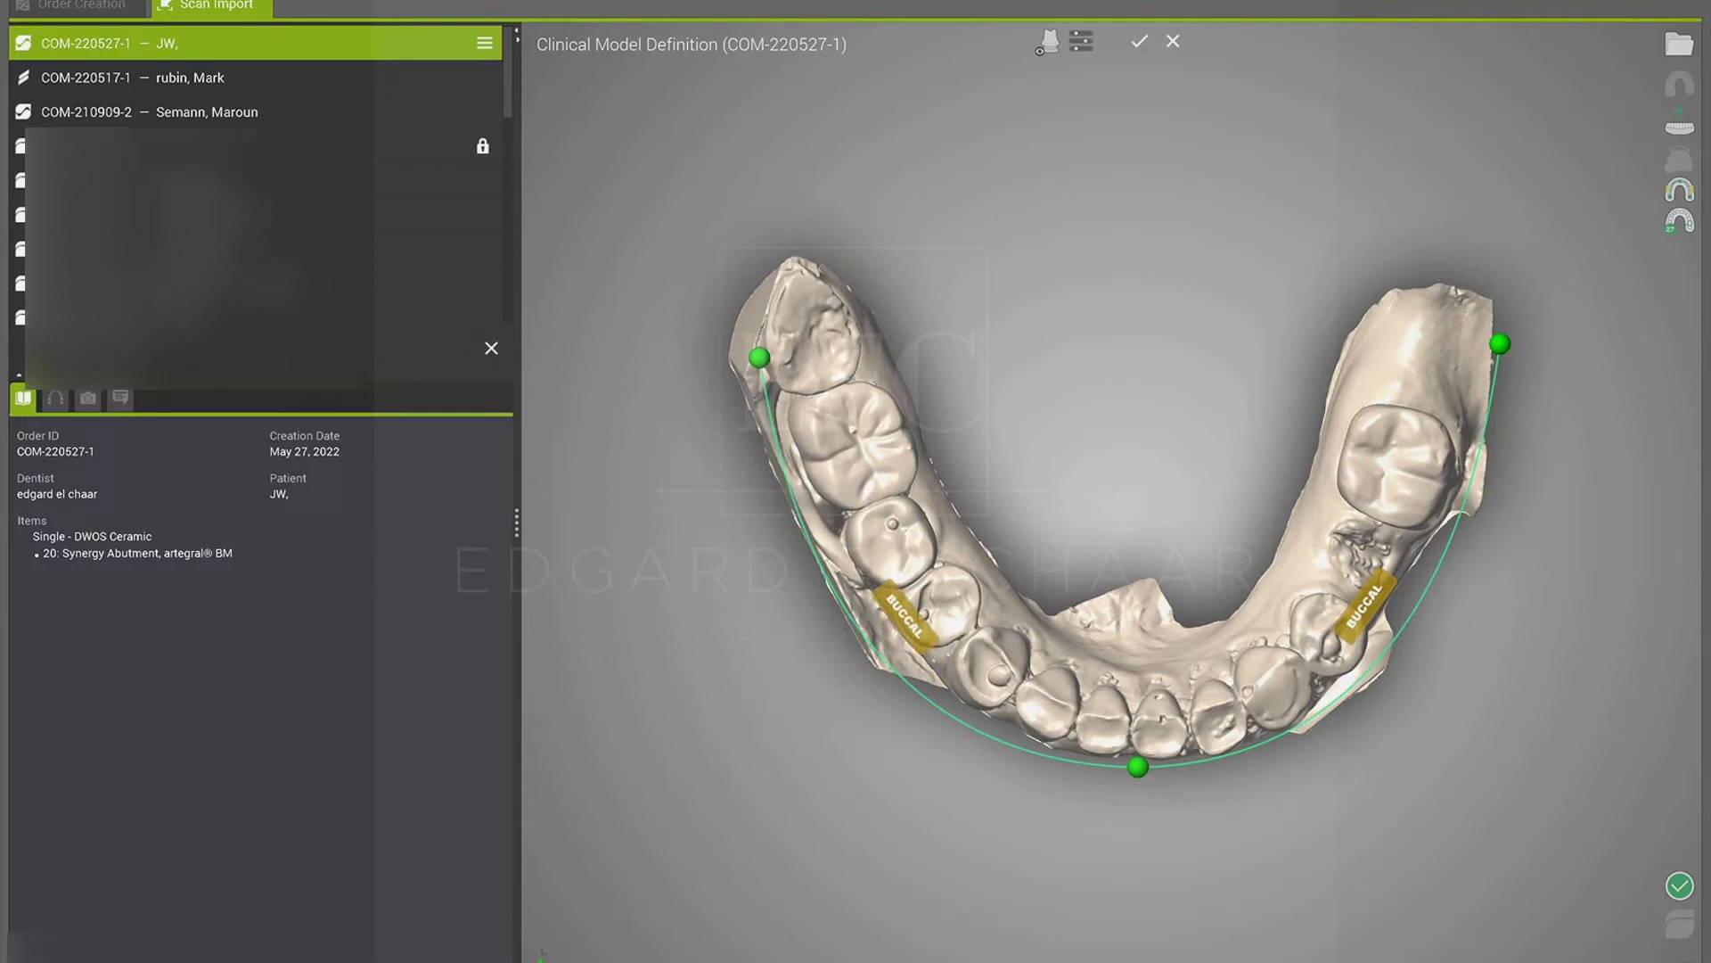
click(1139, 43)
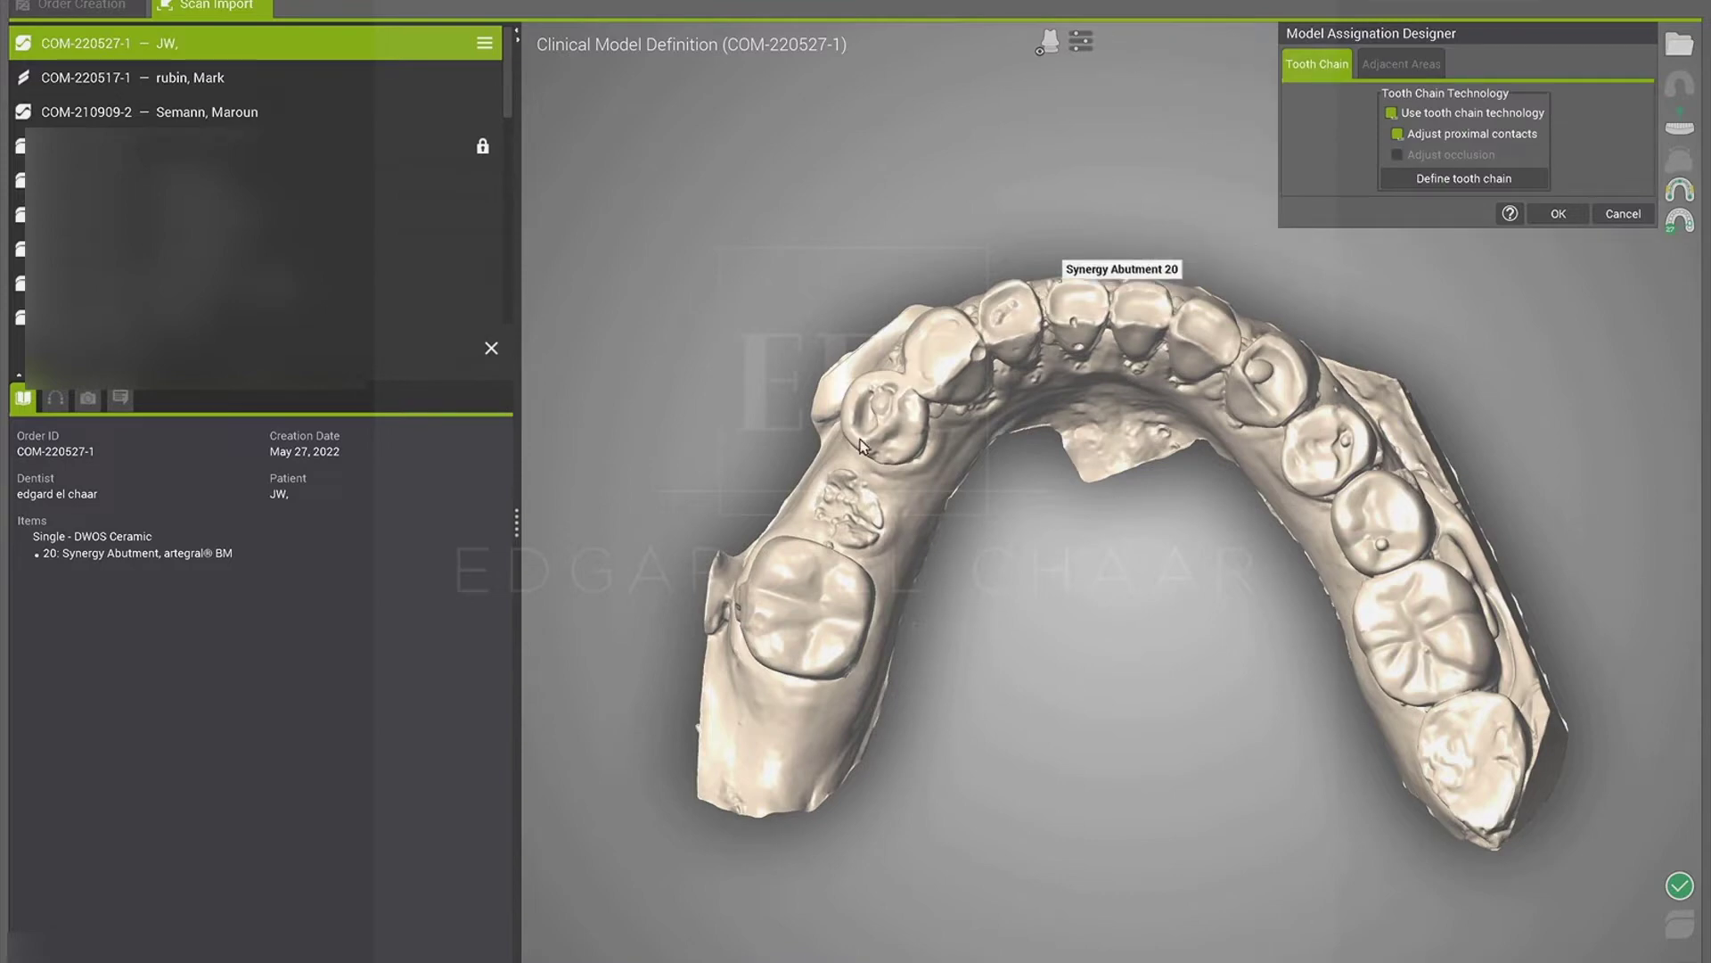
Step: Place Synergy Abutment 20 between teeth 19 and 21, tighten its outline, and finish
click(846, 516)
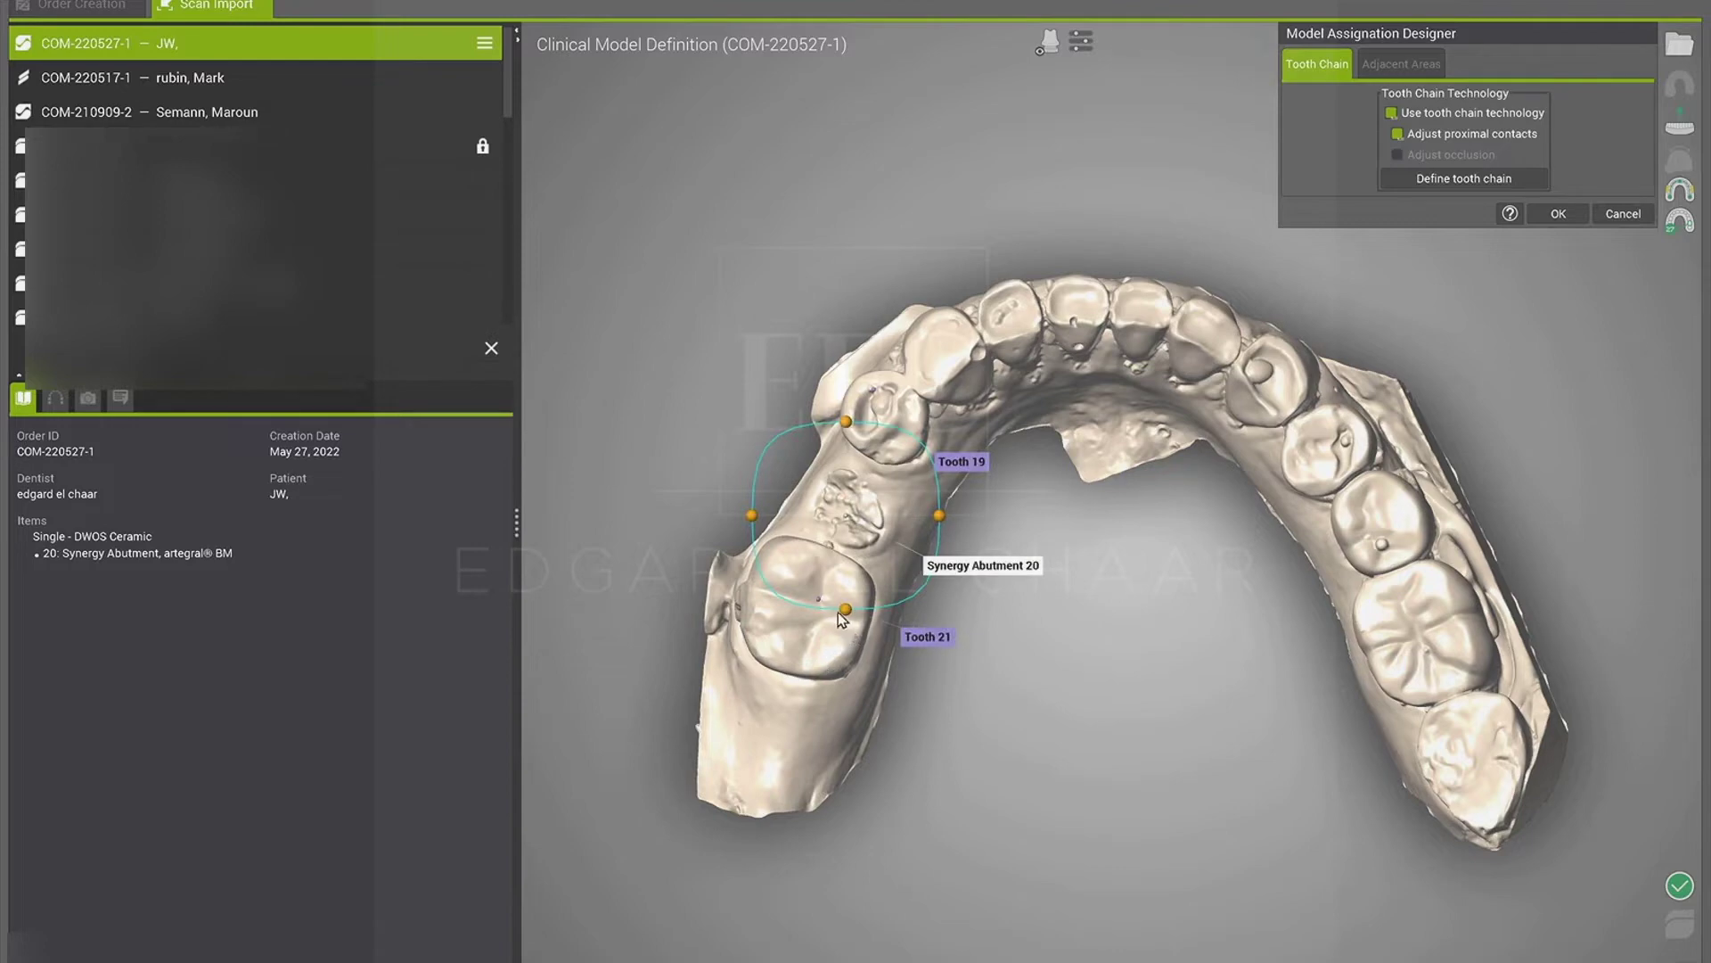
drag(840, 612, 842, 560)
drag(941, 517, 875, 543)
drag(846, 421, 871, 457)
drag(753, 517, 799, 488)
click(1559, 214)
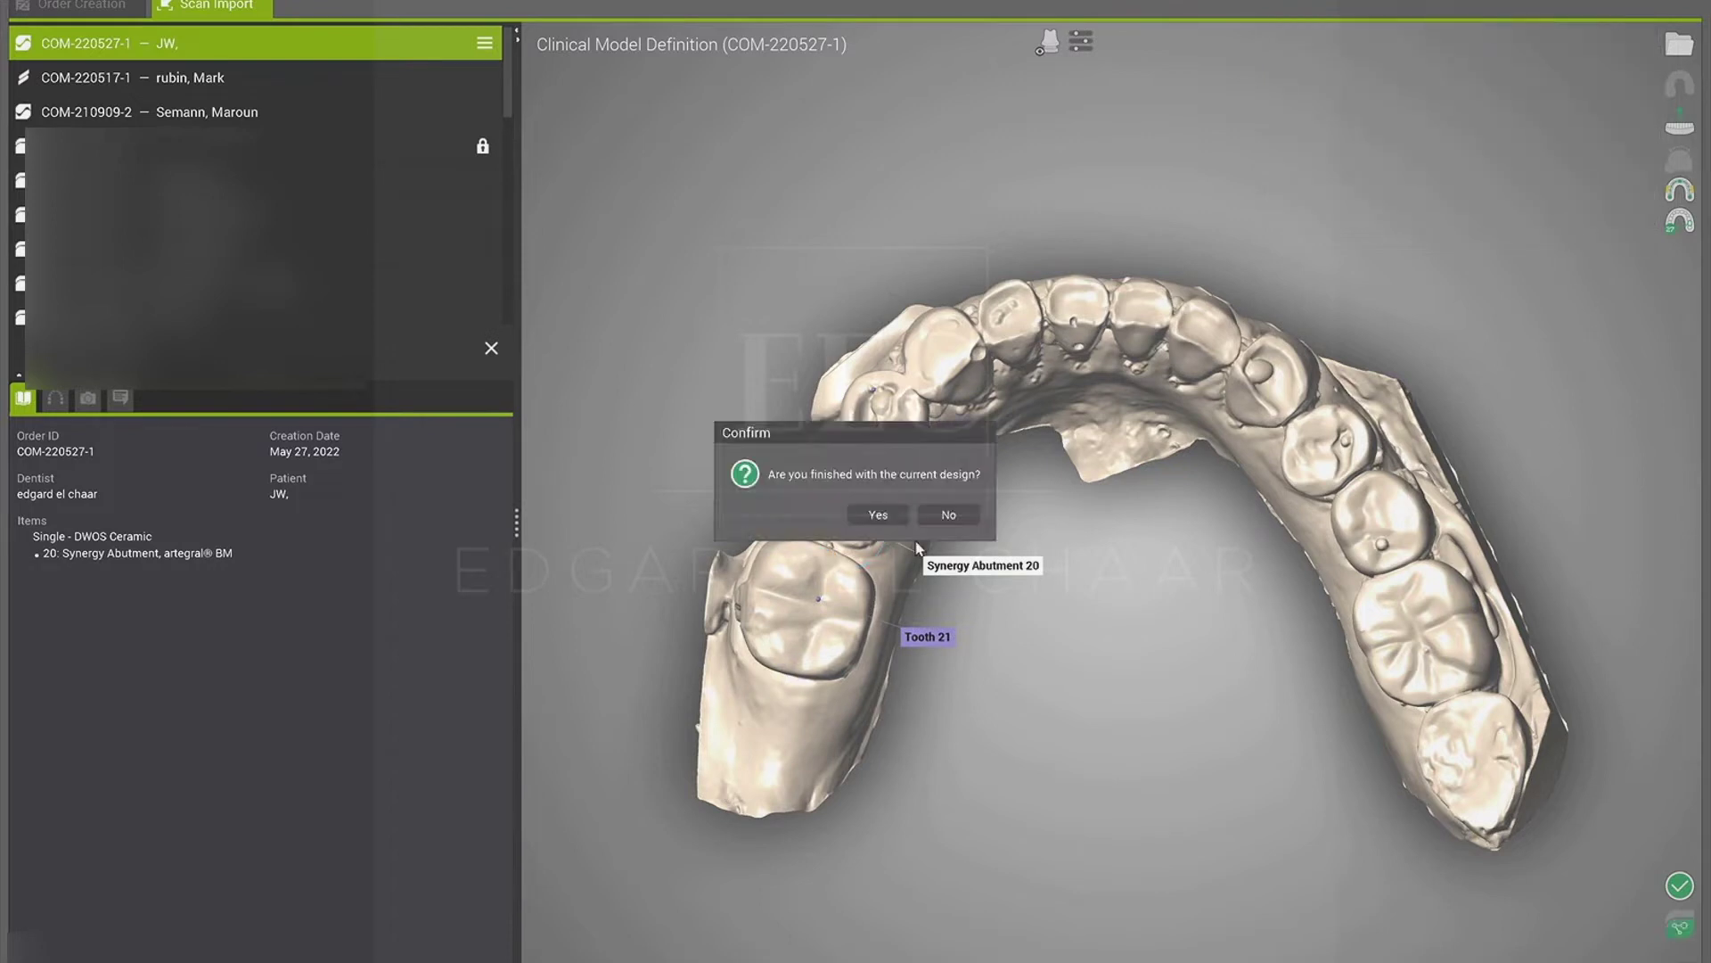
click(892, 514)
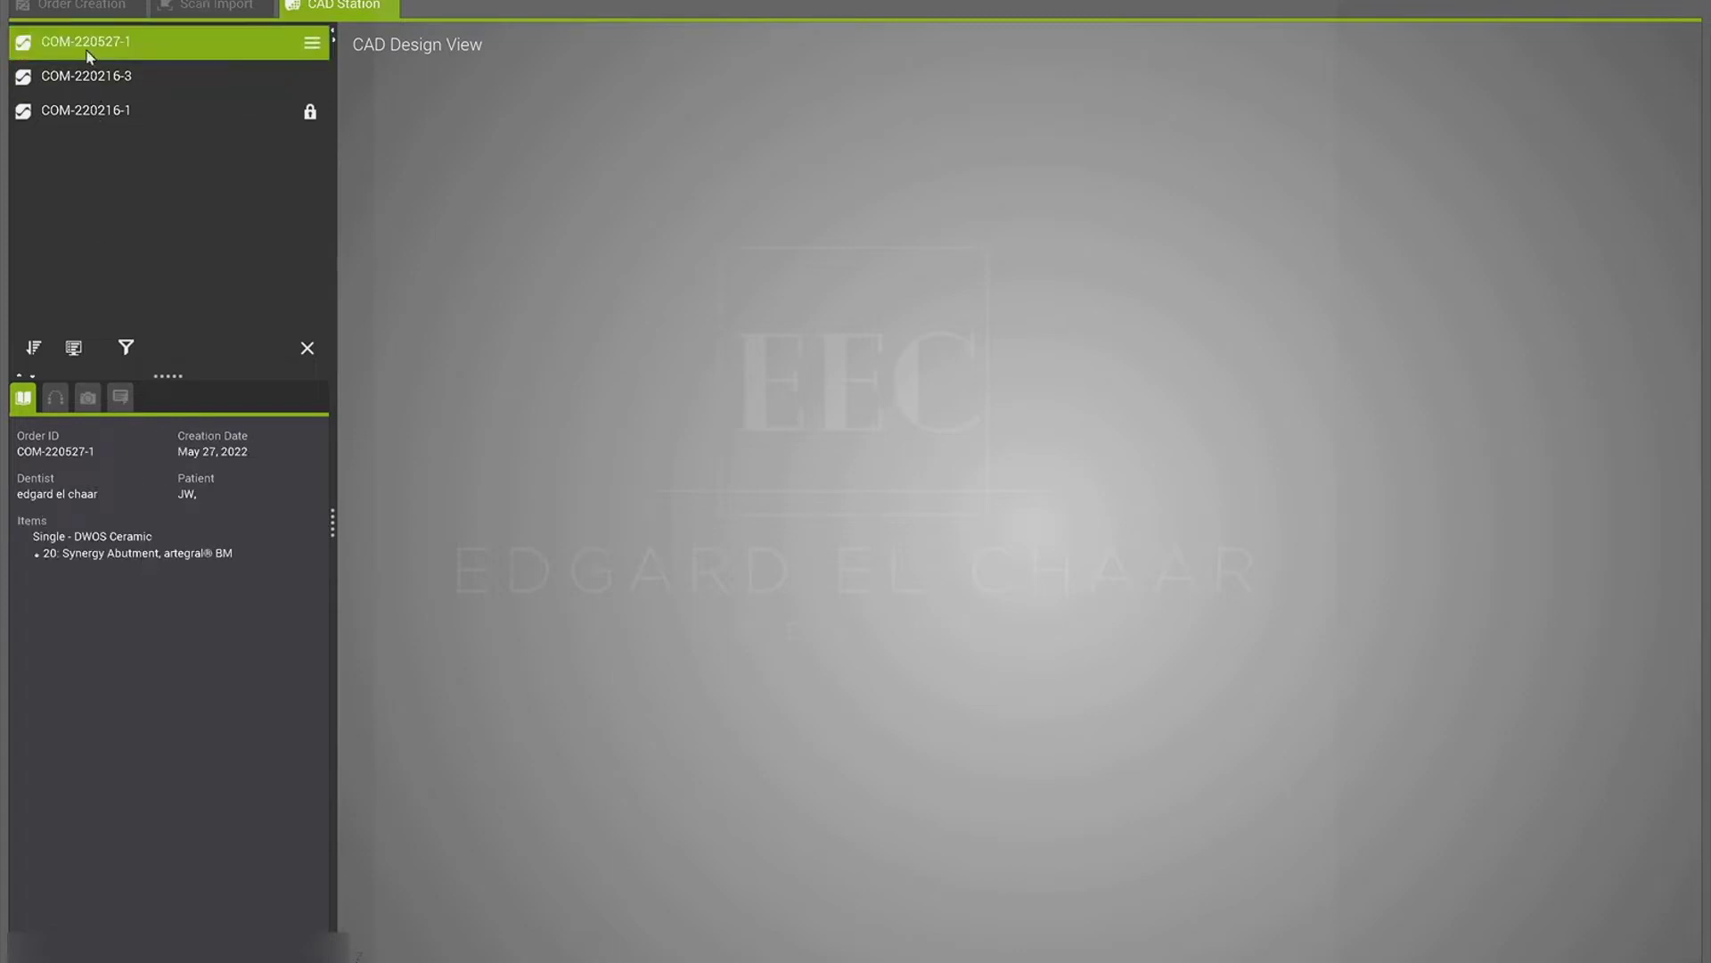
Step: Load order COM-220527-1 into the CAD Design View and rotate the lower-jaw model
drag(86, 48, 751, 324)
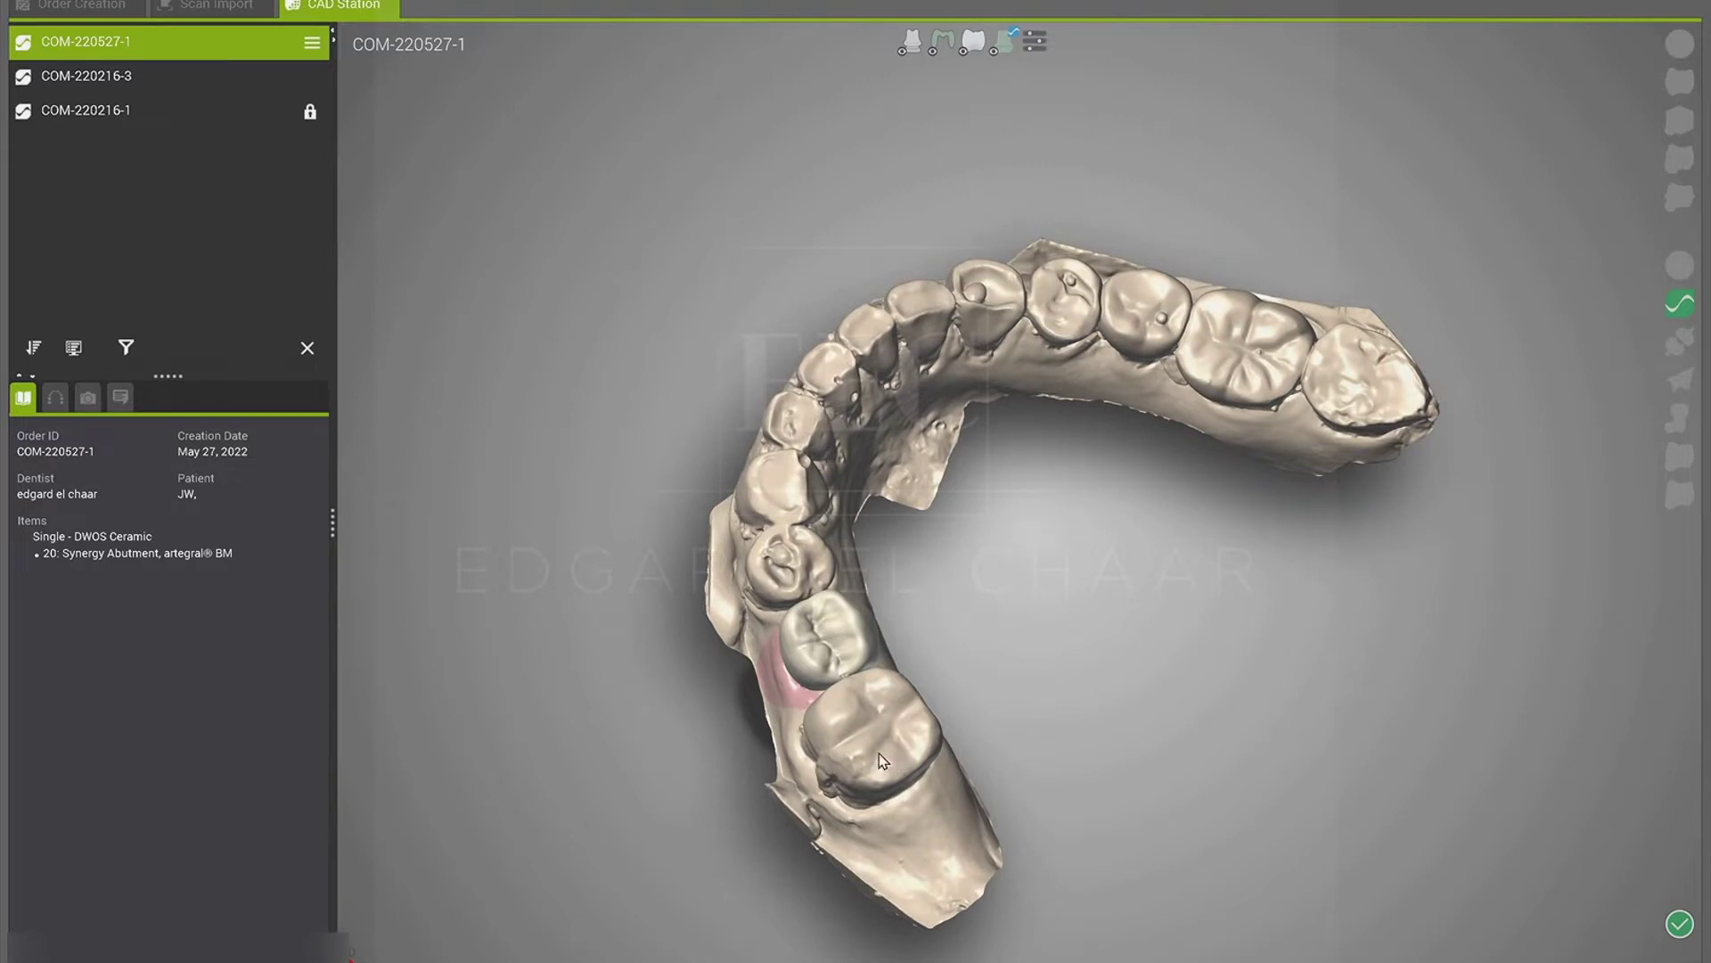
right_drag(879, 754, 826, 684)
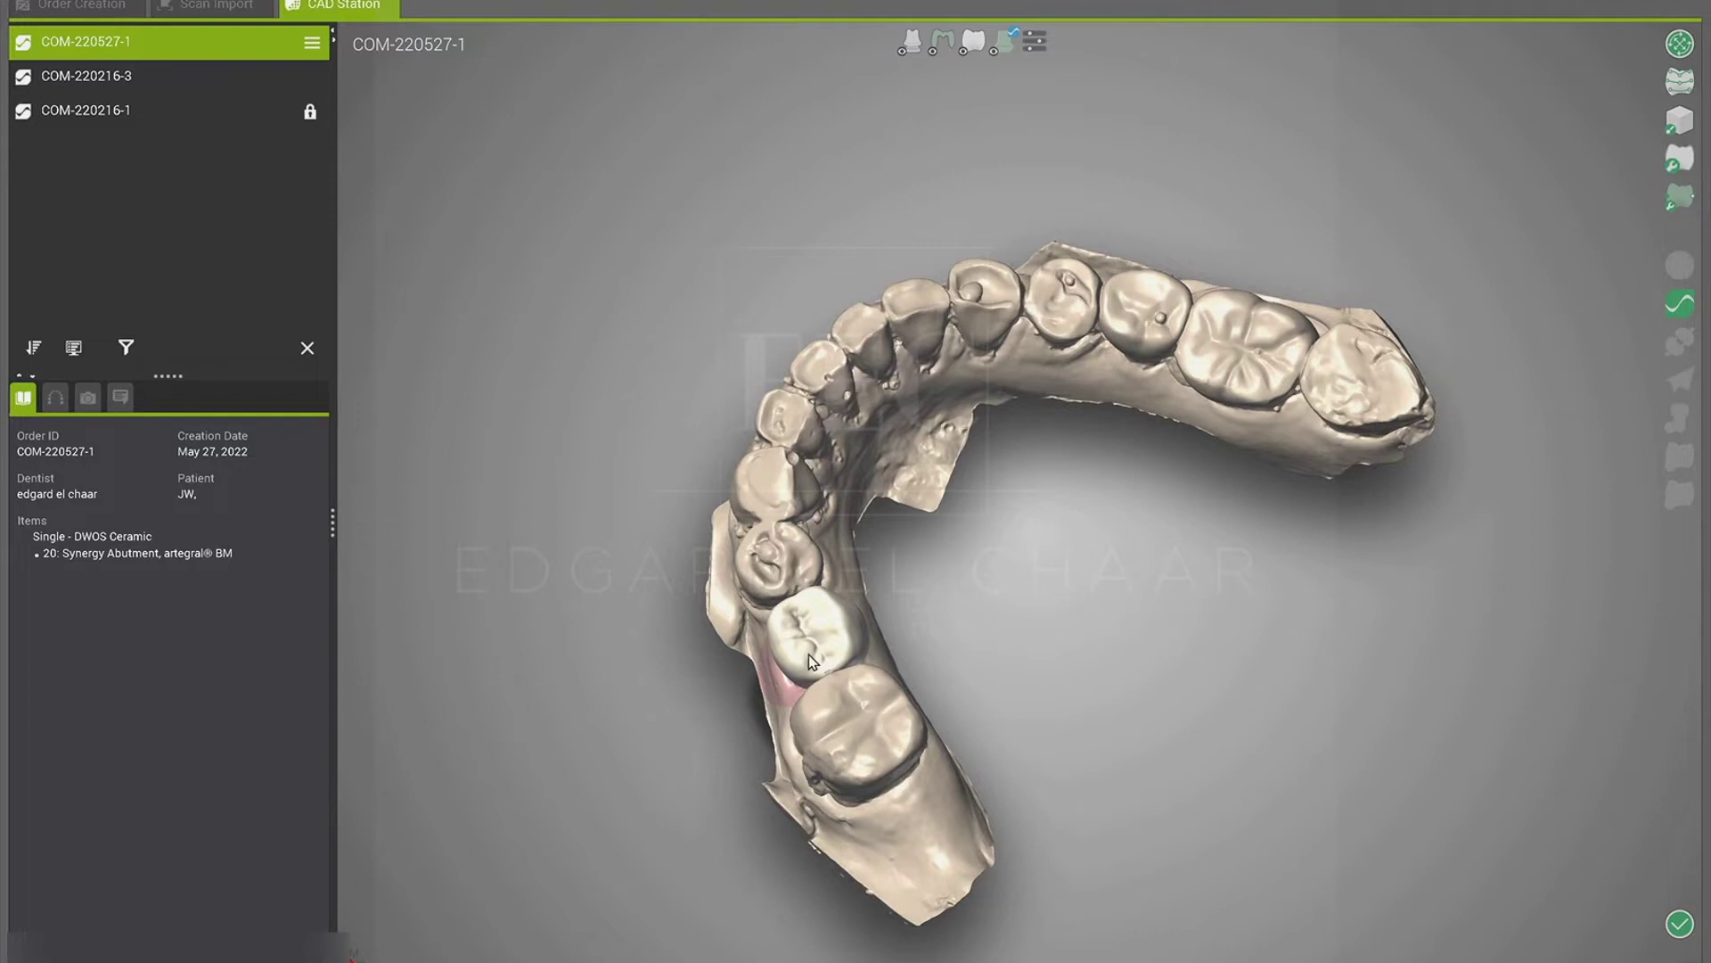
click(1679, 307)
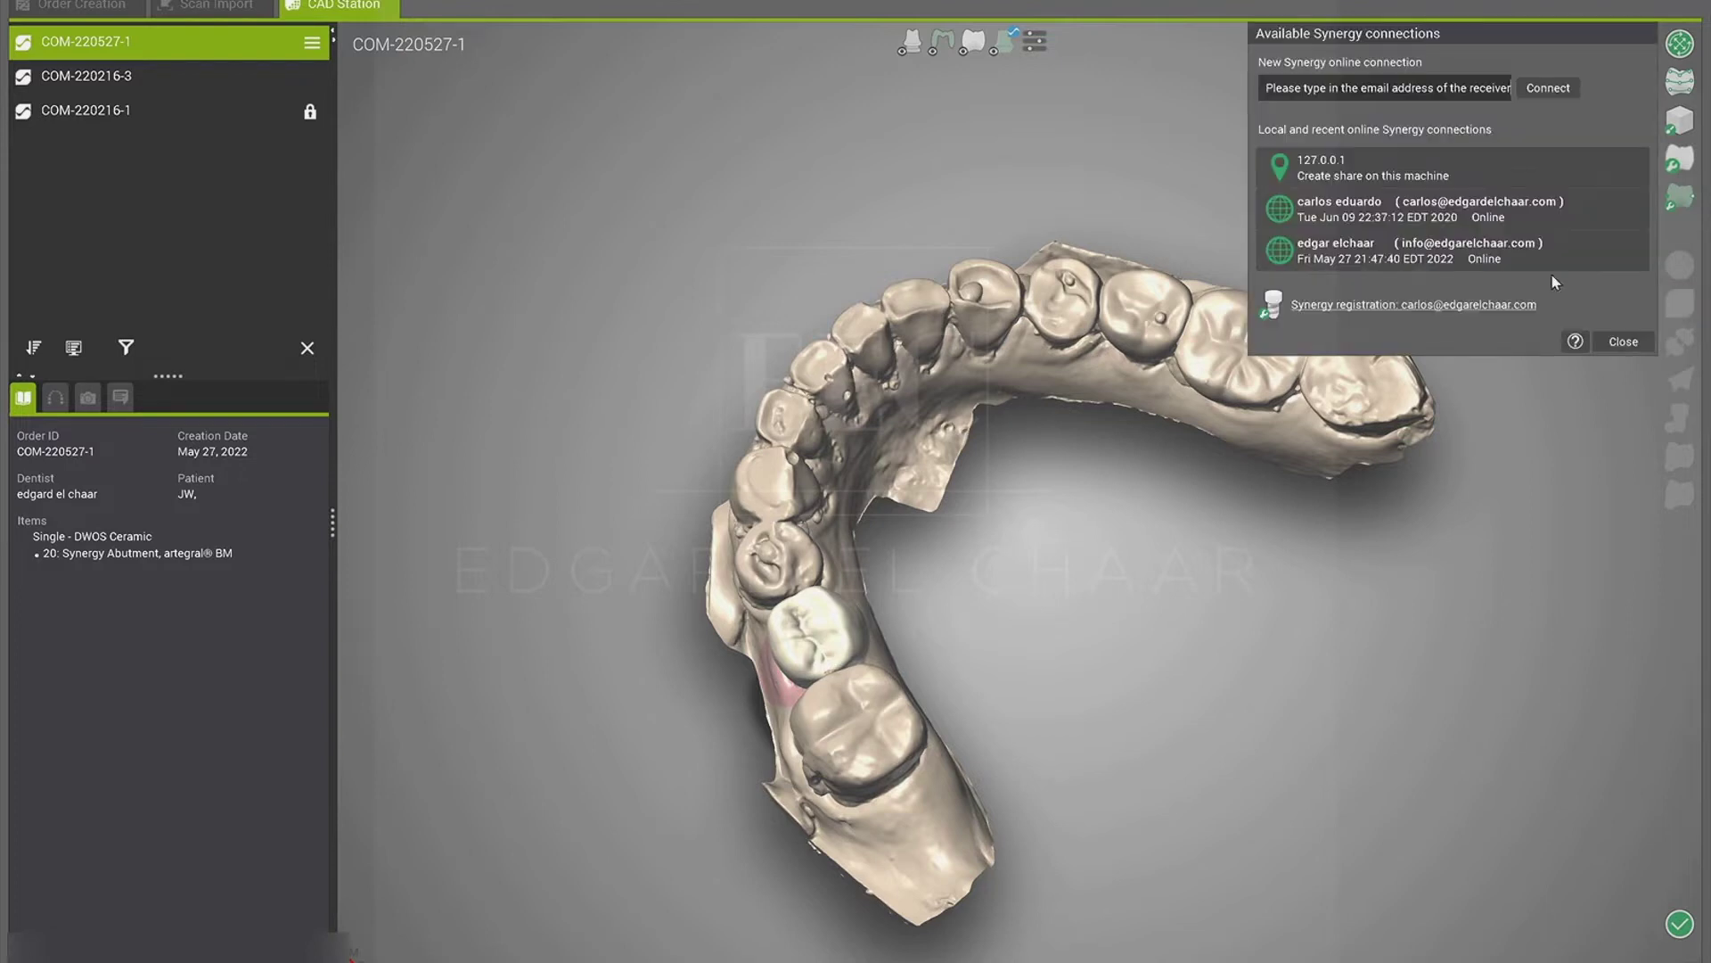
Step: Connect to the recent online Synergy share
double_click(1395, 257)
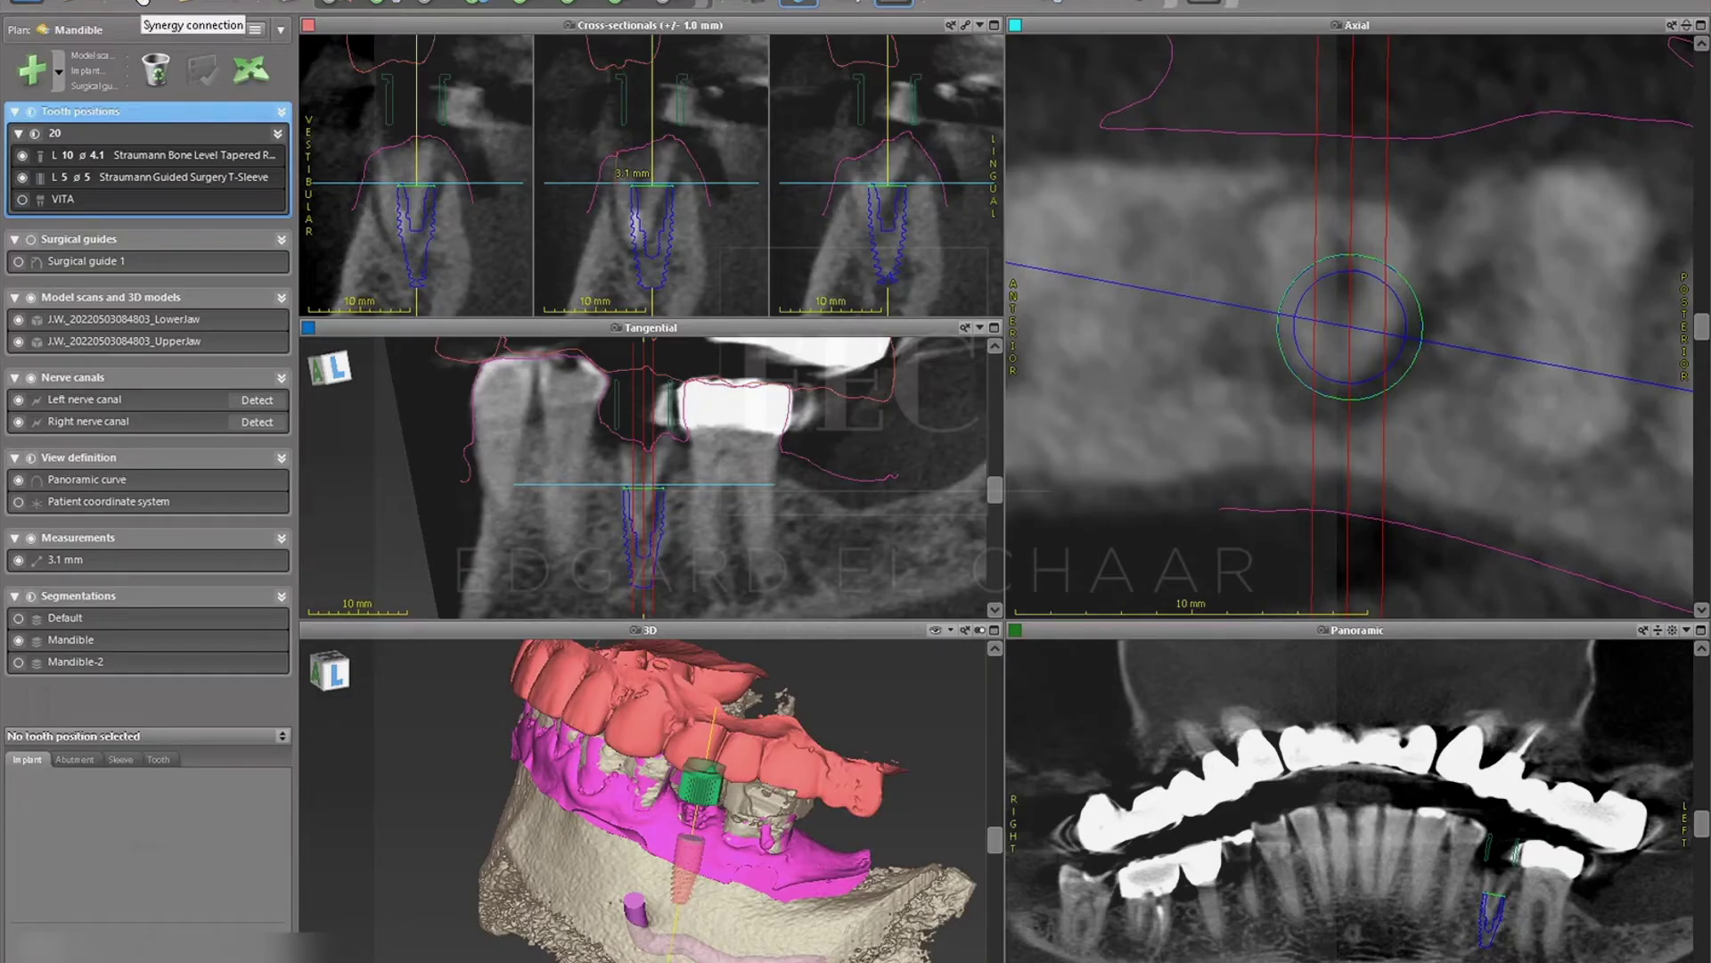
Step: Accept the lab's Synergy connection and choose to align the model scan to LowerJaw
click(143, 1)
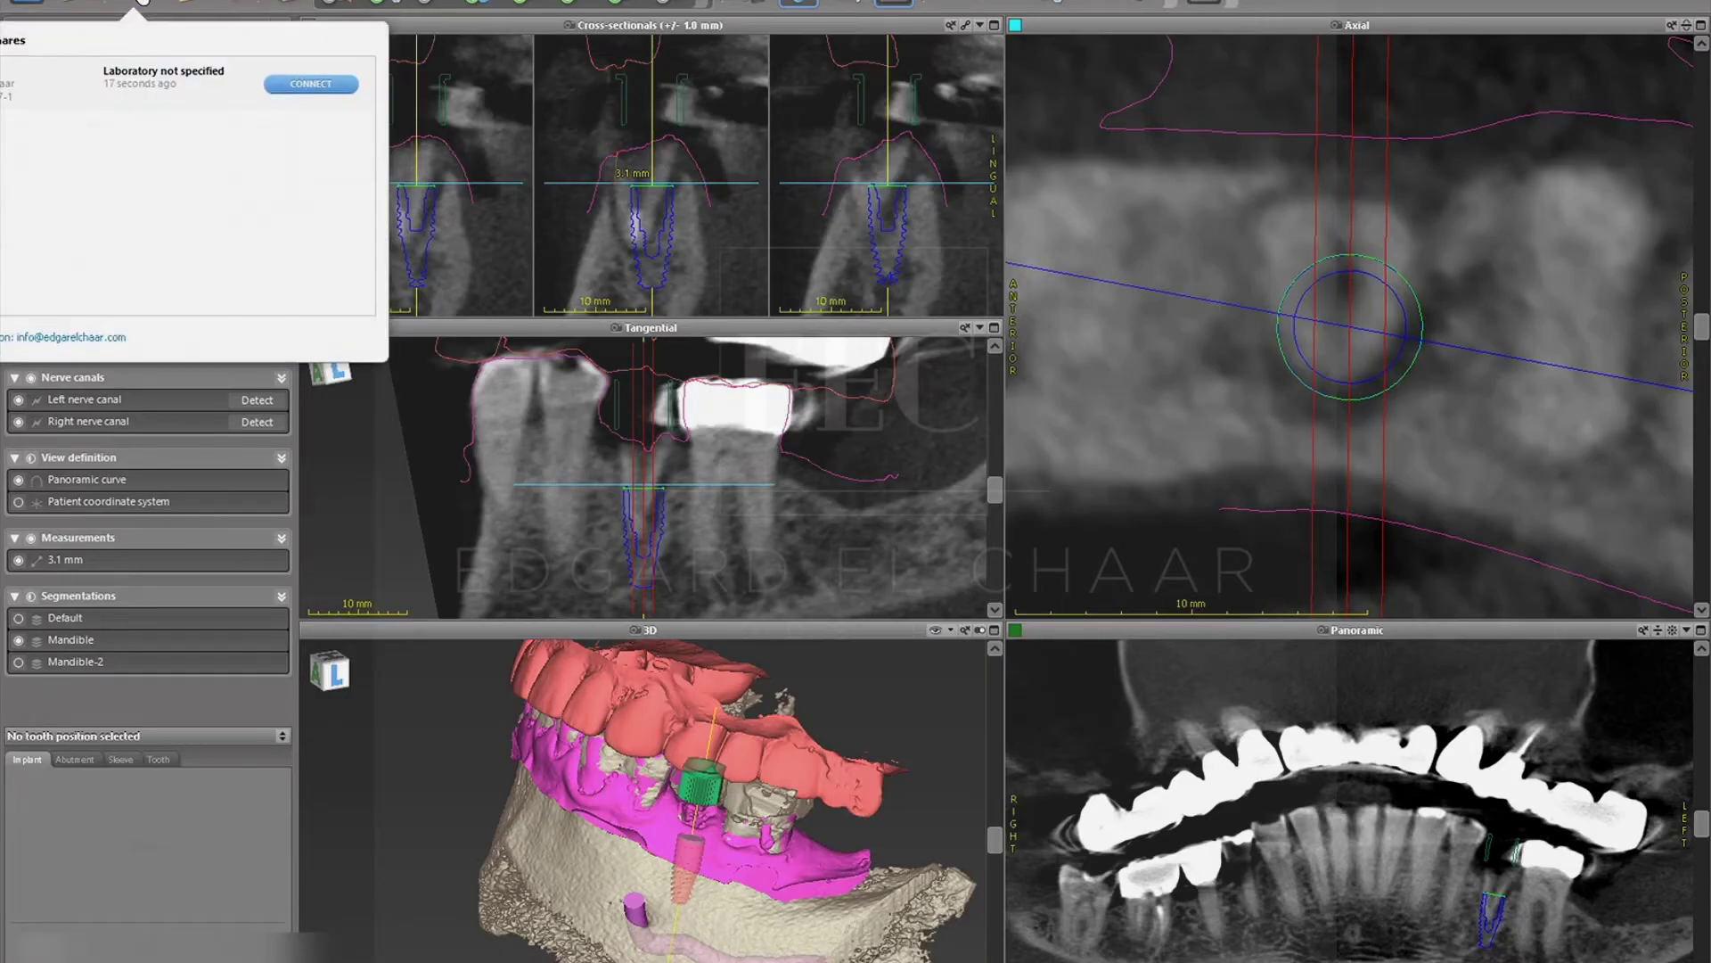
click(284, 89)
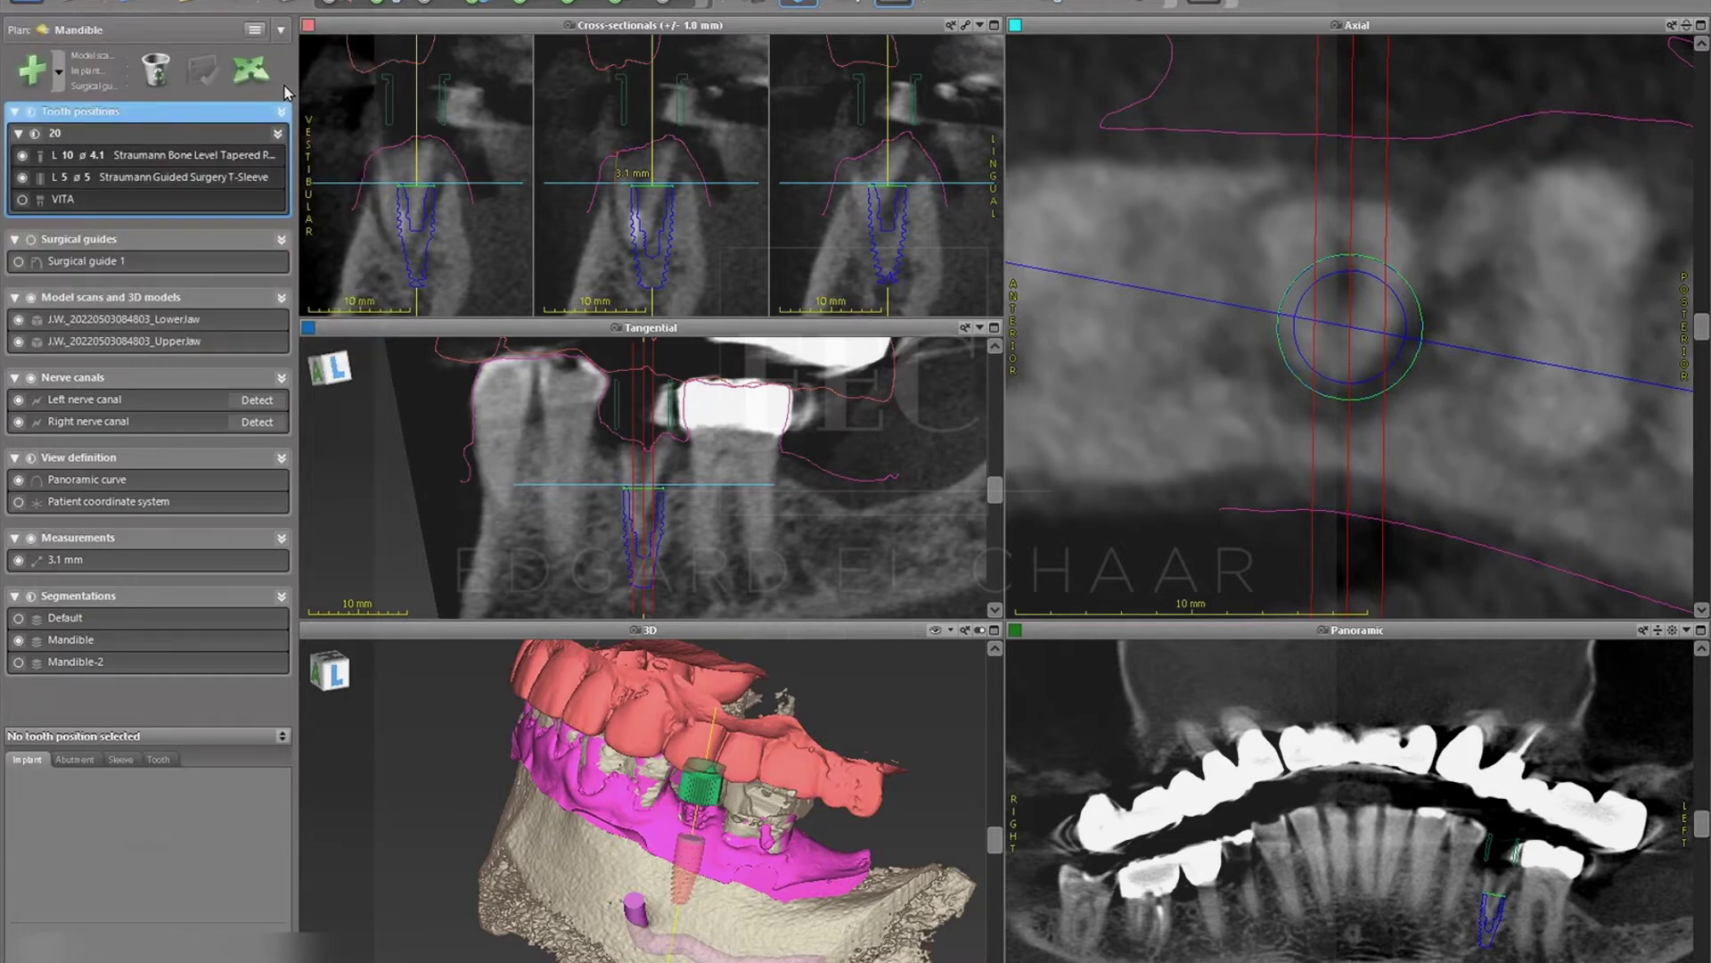
click(149, 4)
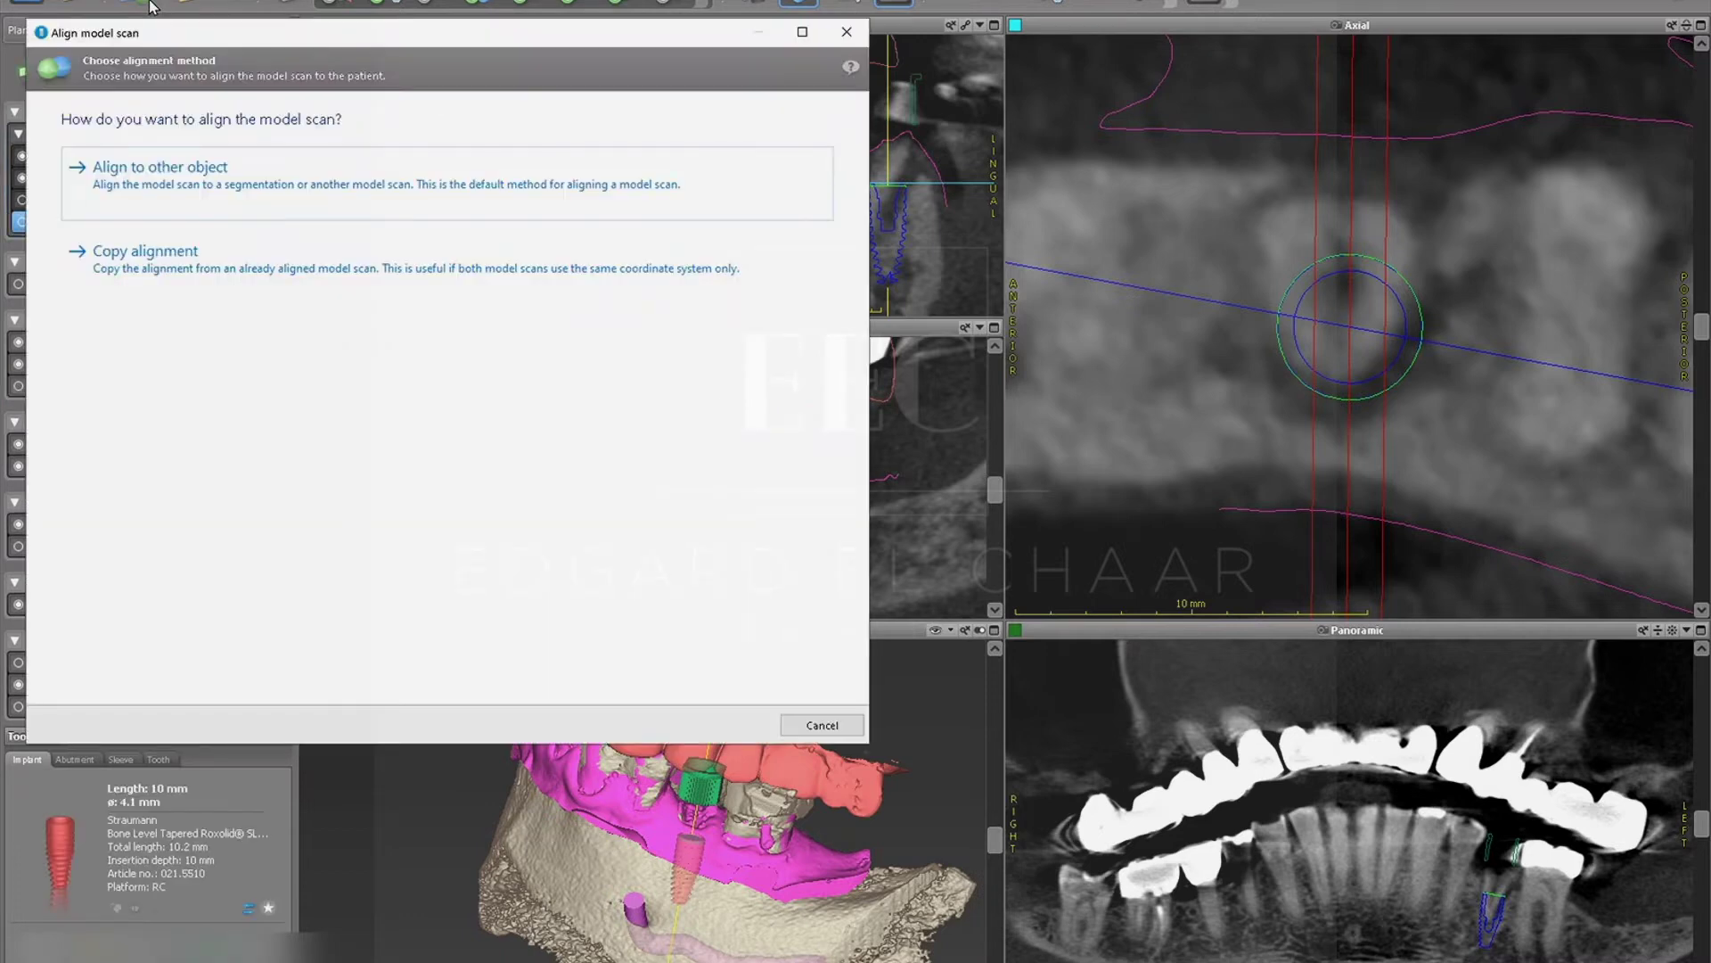
click(221, 186)
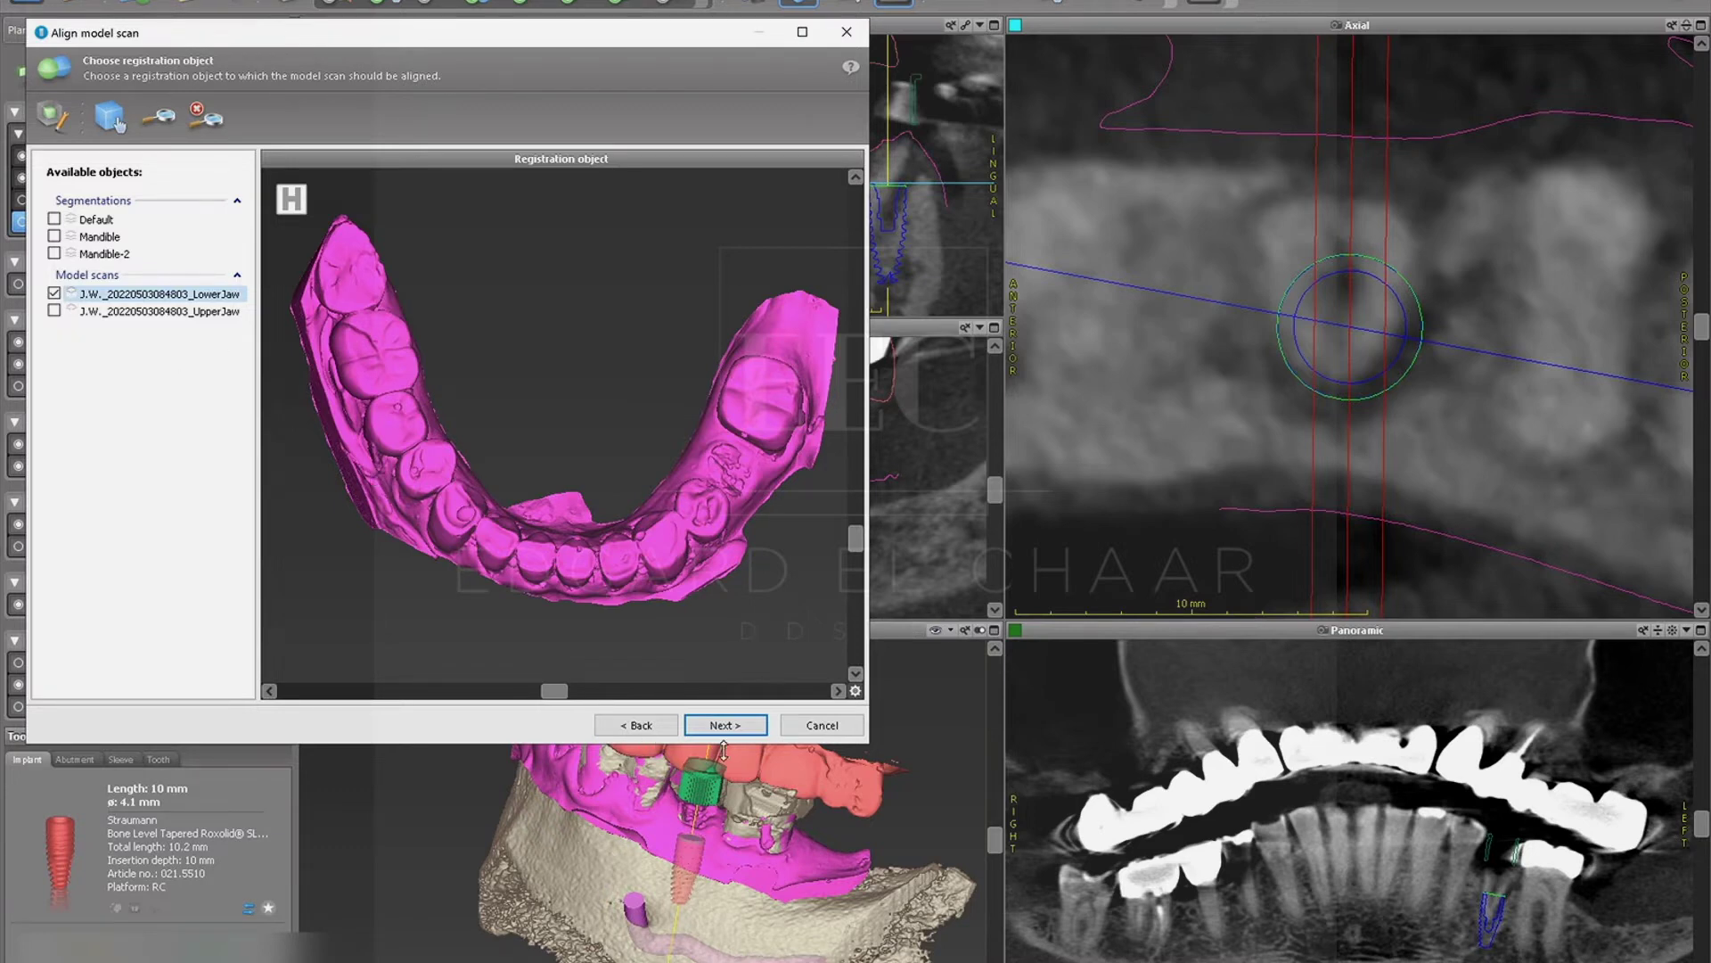
click(726, 729)
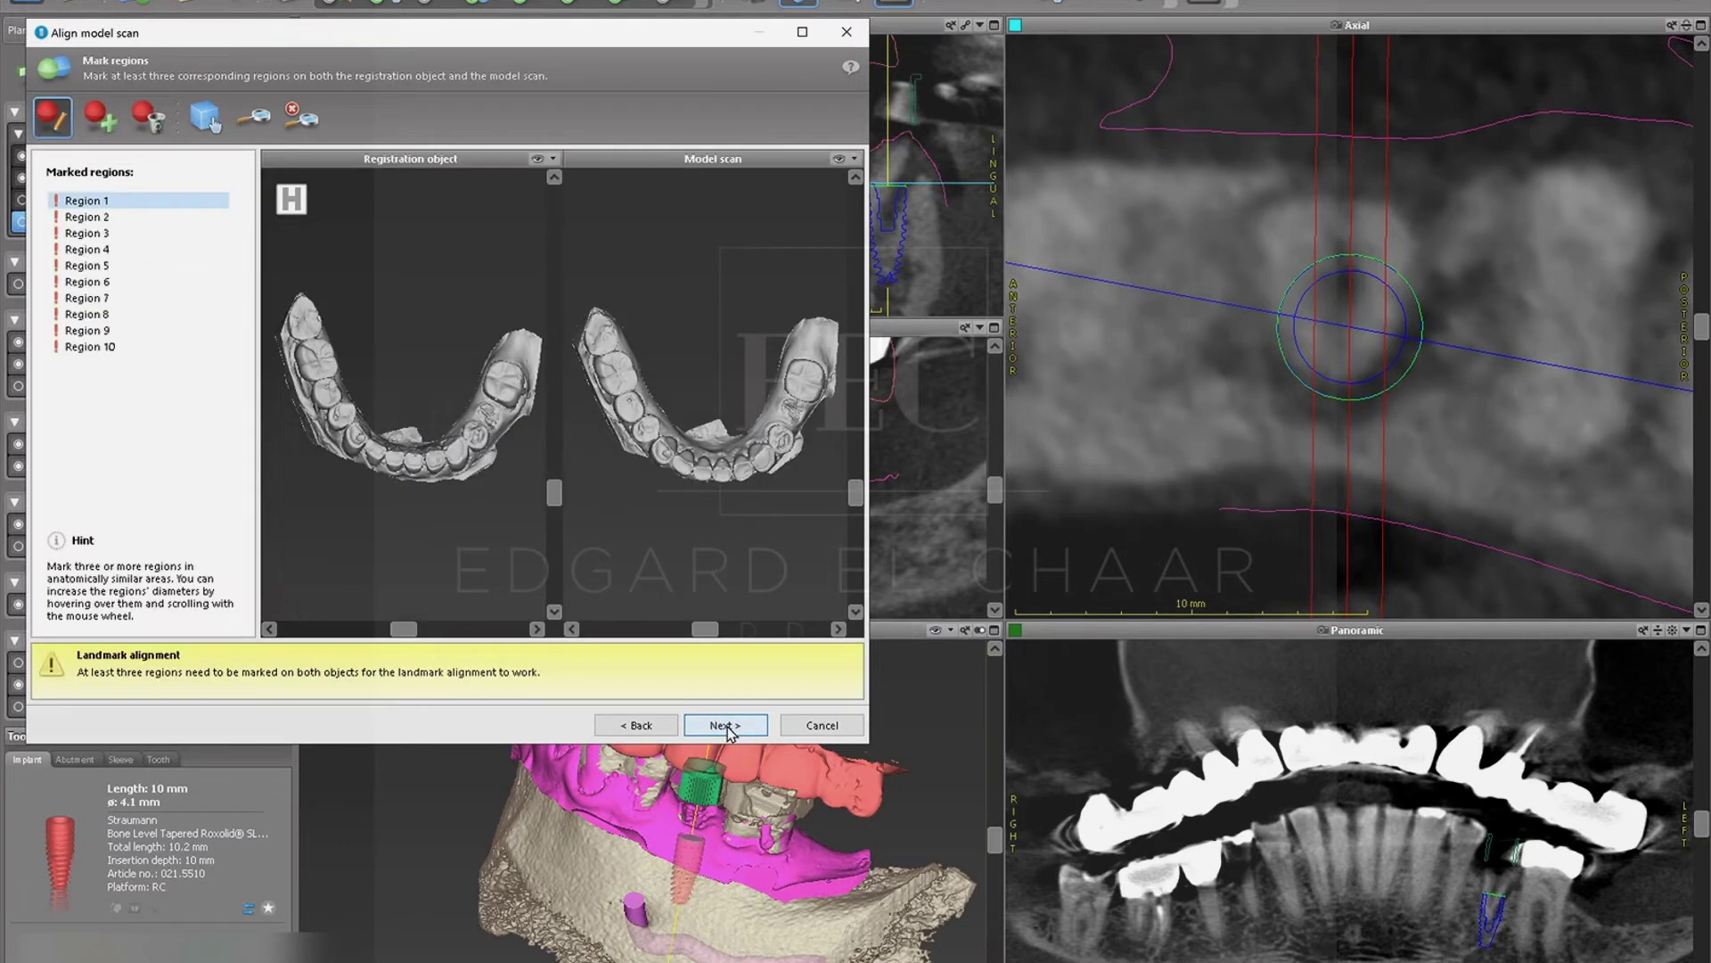
Step: Mark three matching regions on both jaws, register them and apply the alignment
click(317, 361)
click(615, 379)
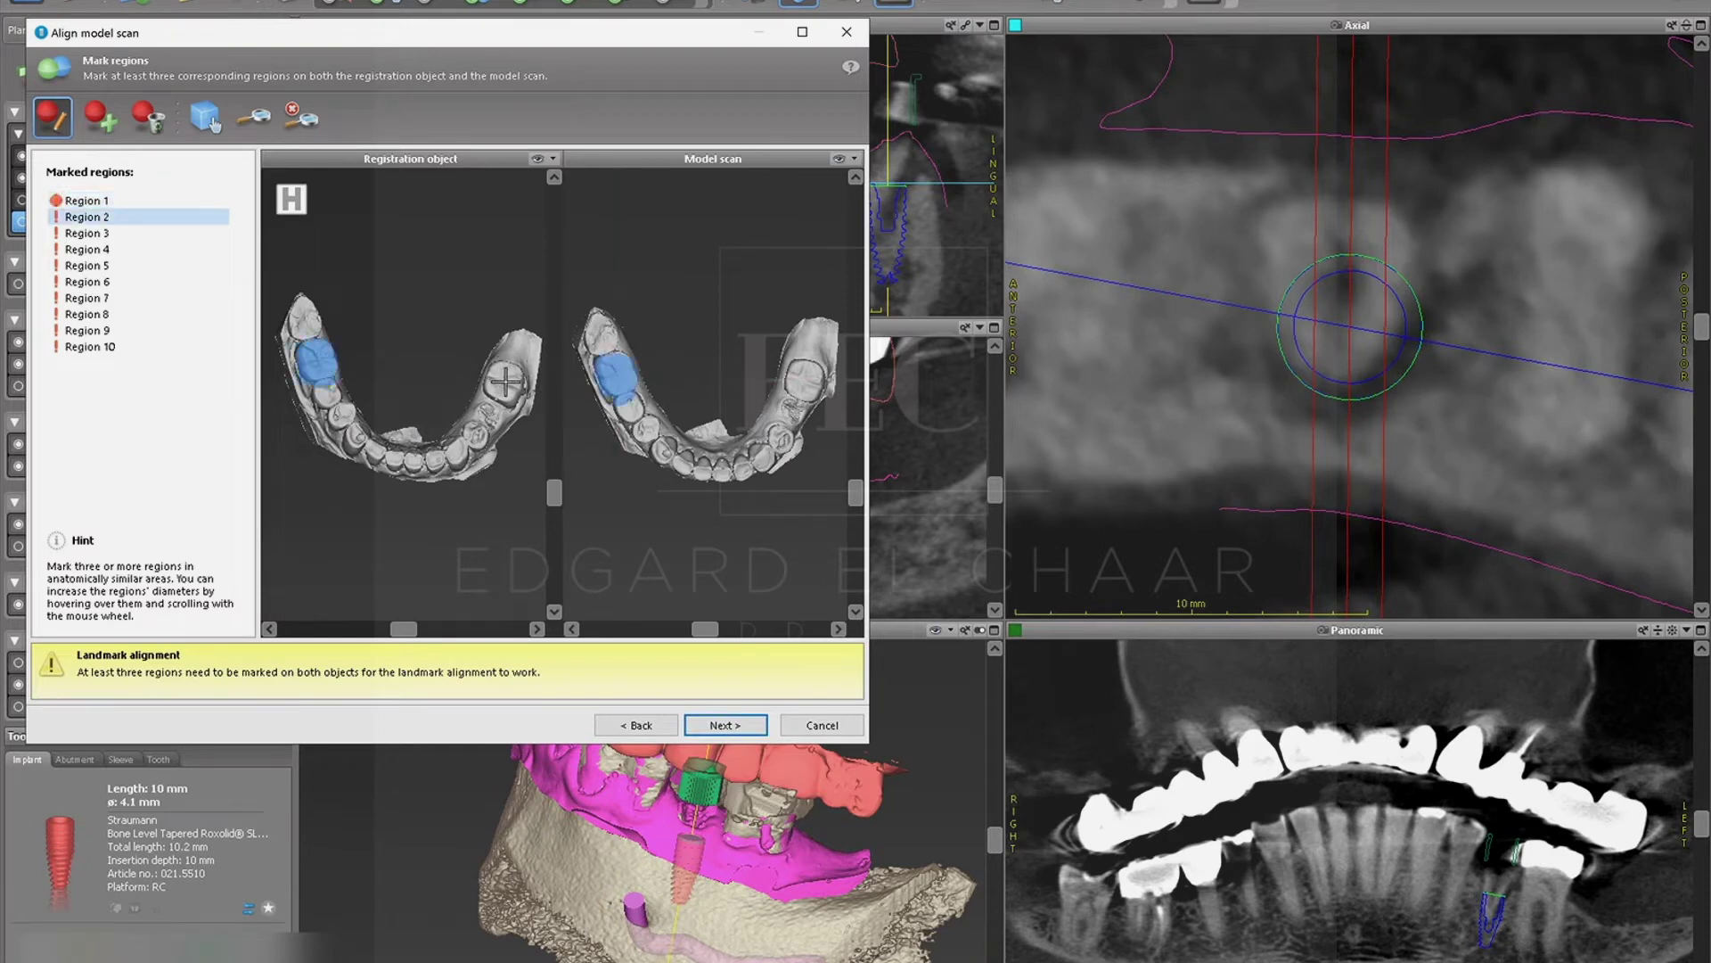
click(504, 381)
click(802, 385)
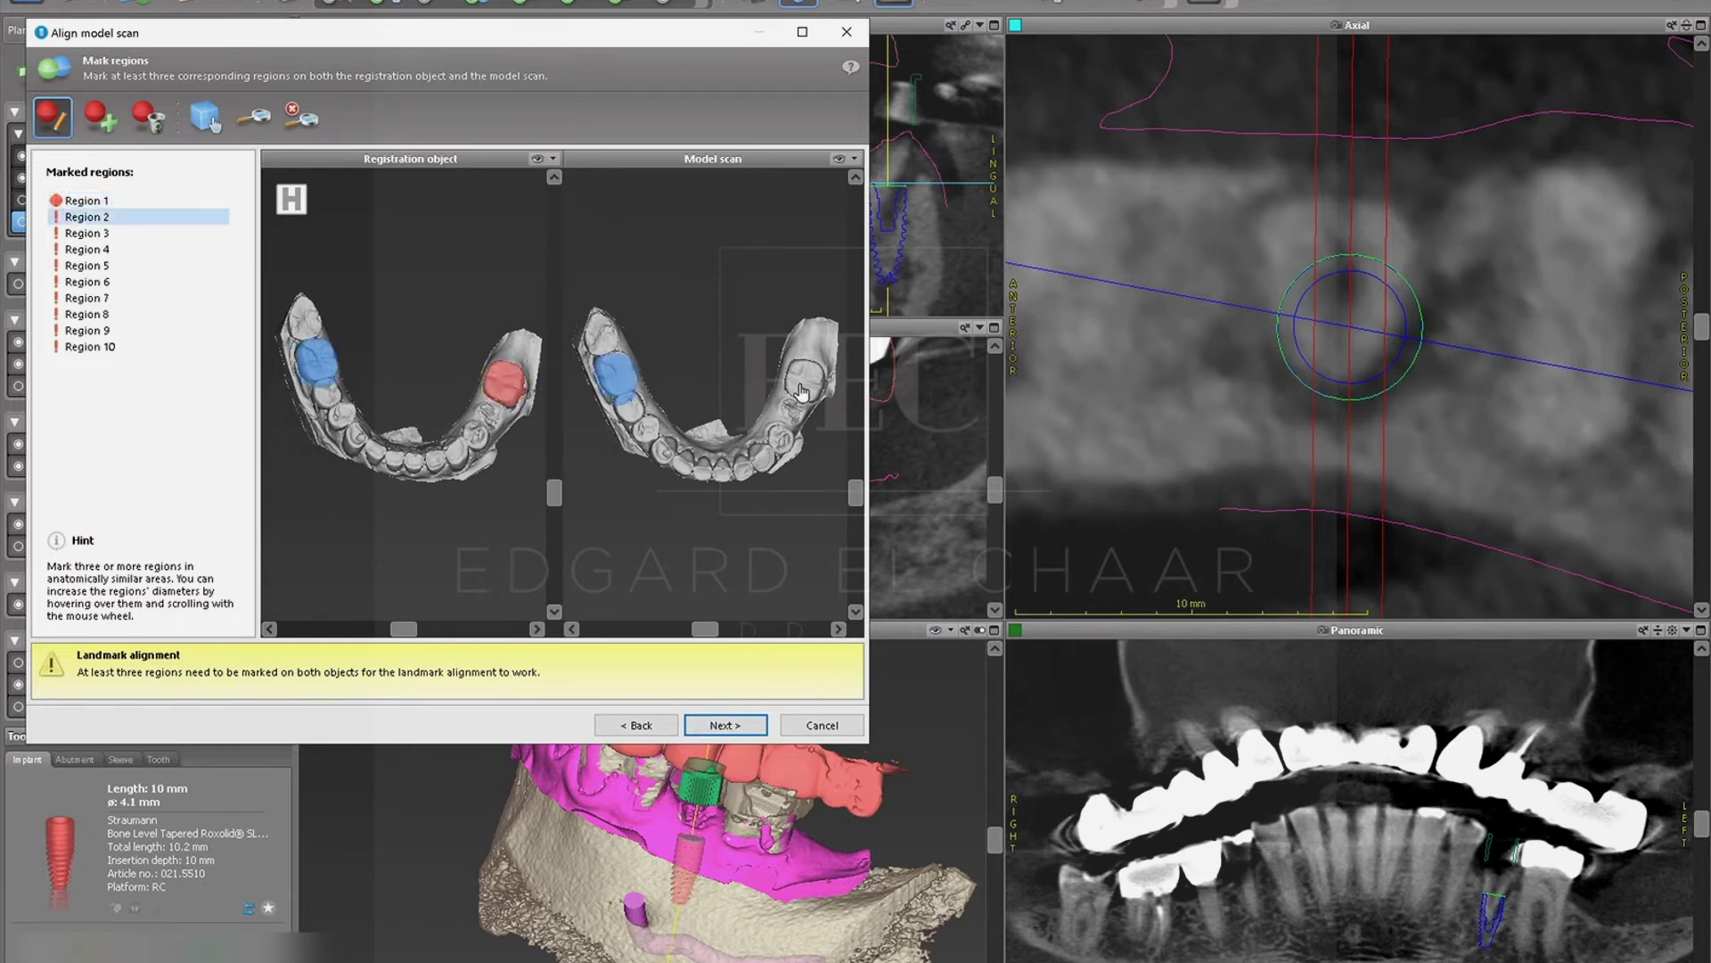
click(413, 459)
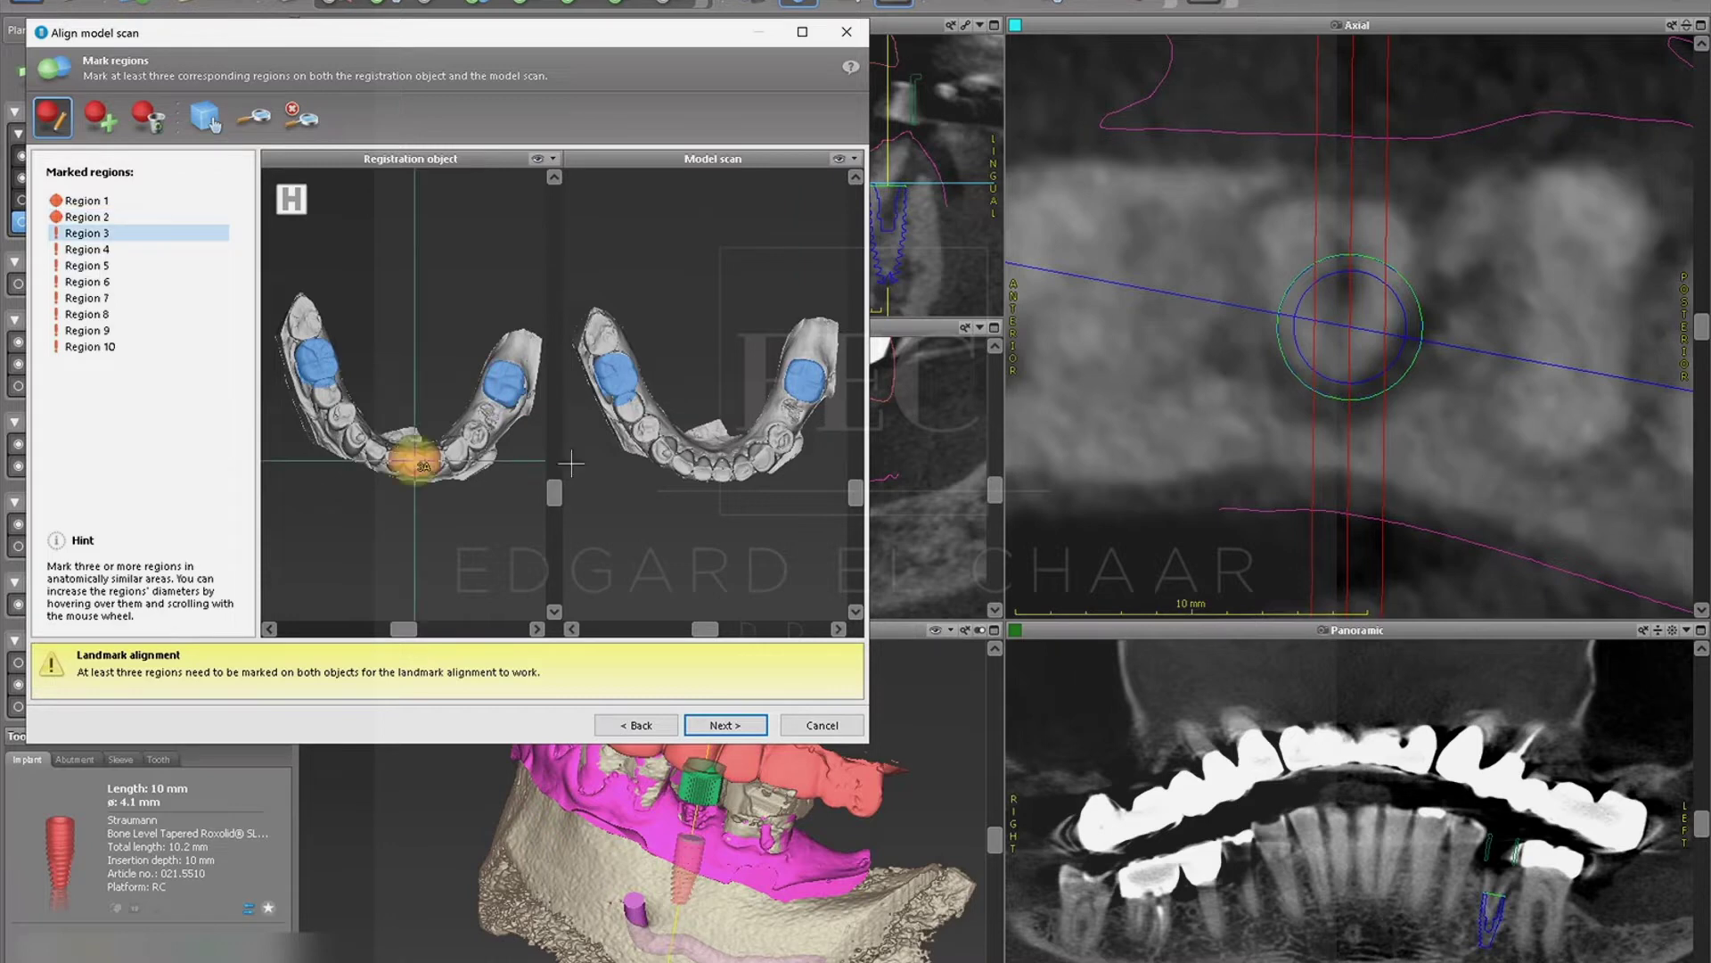
click(713, 473)
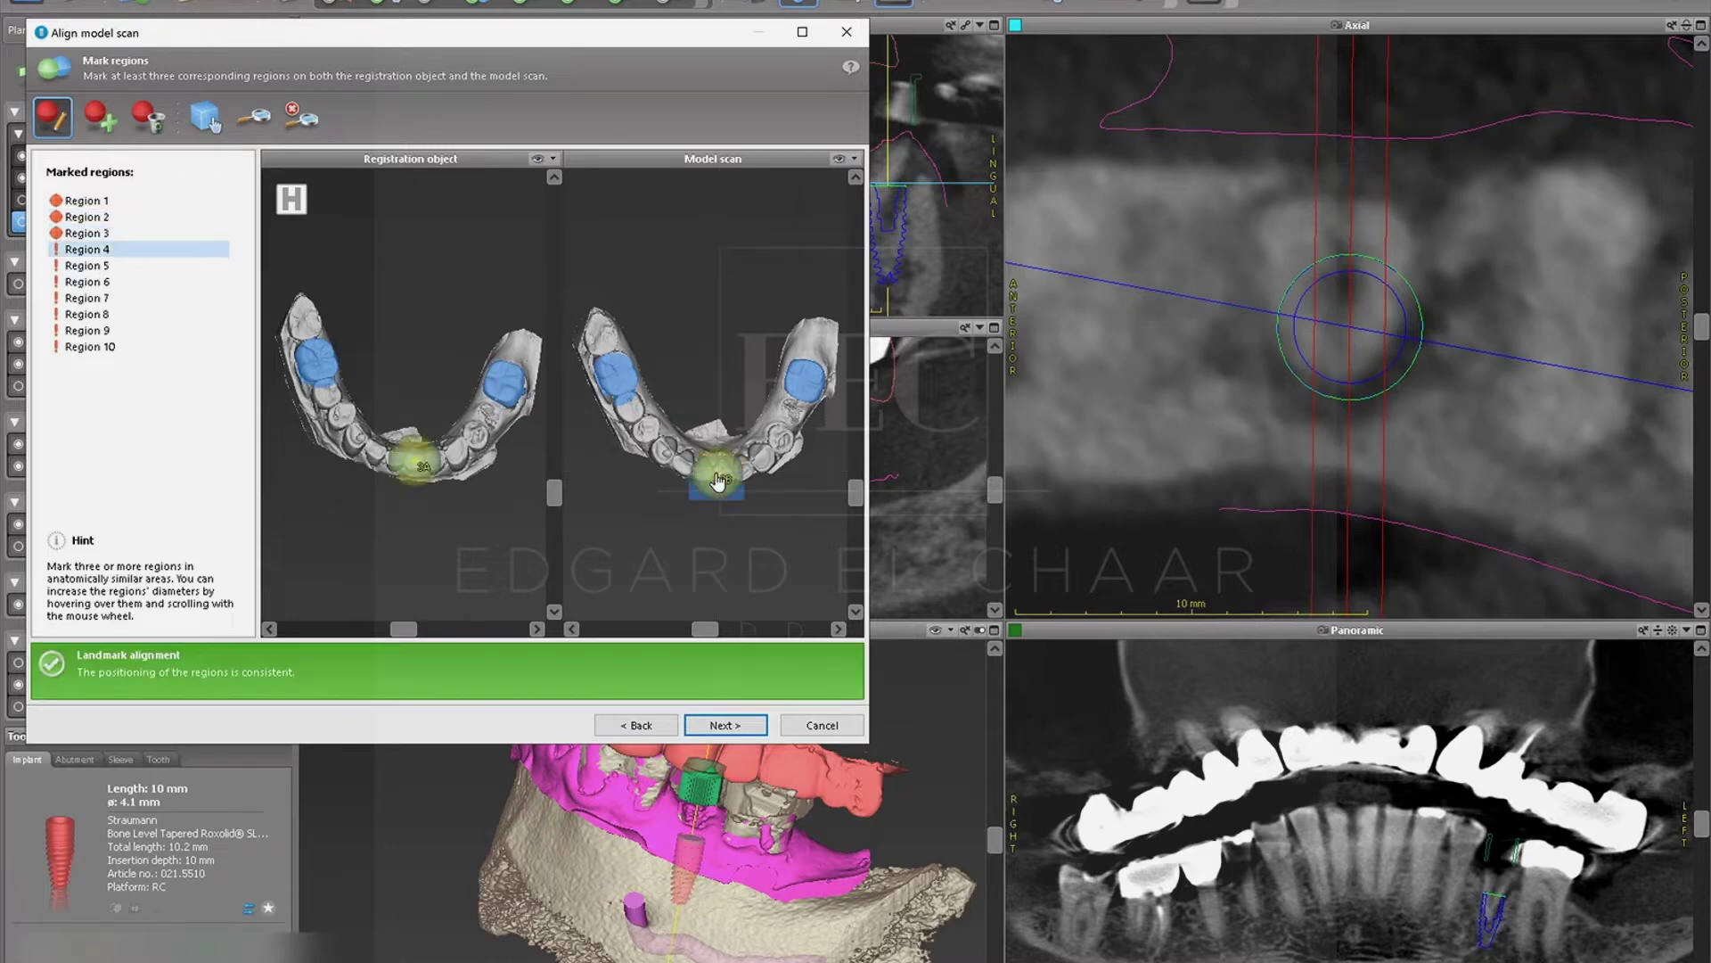
click(713, 725)
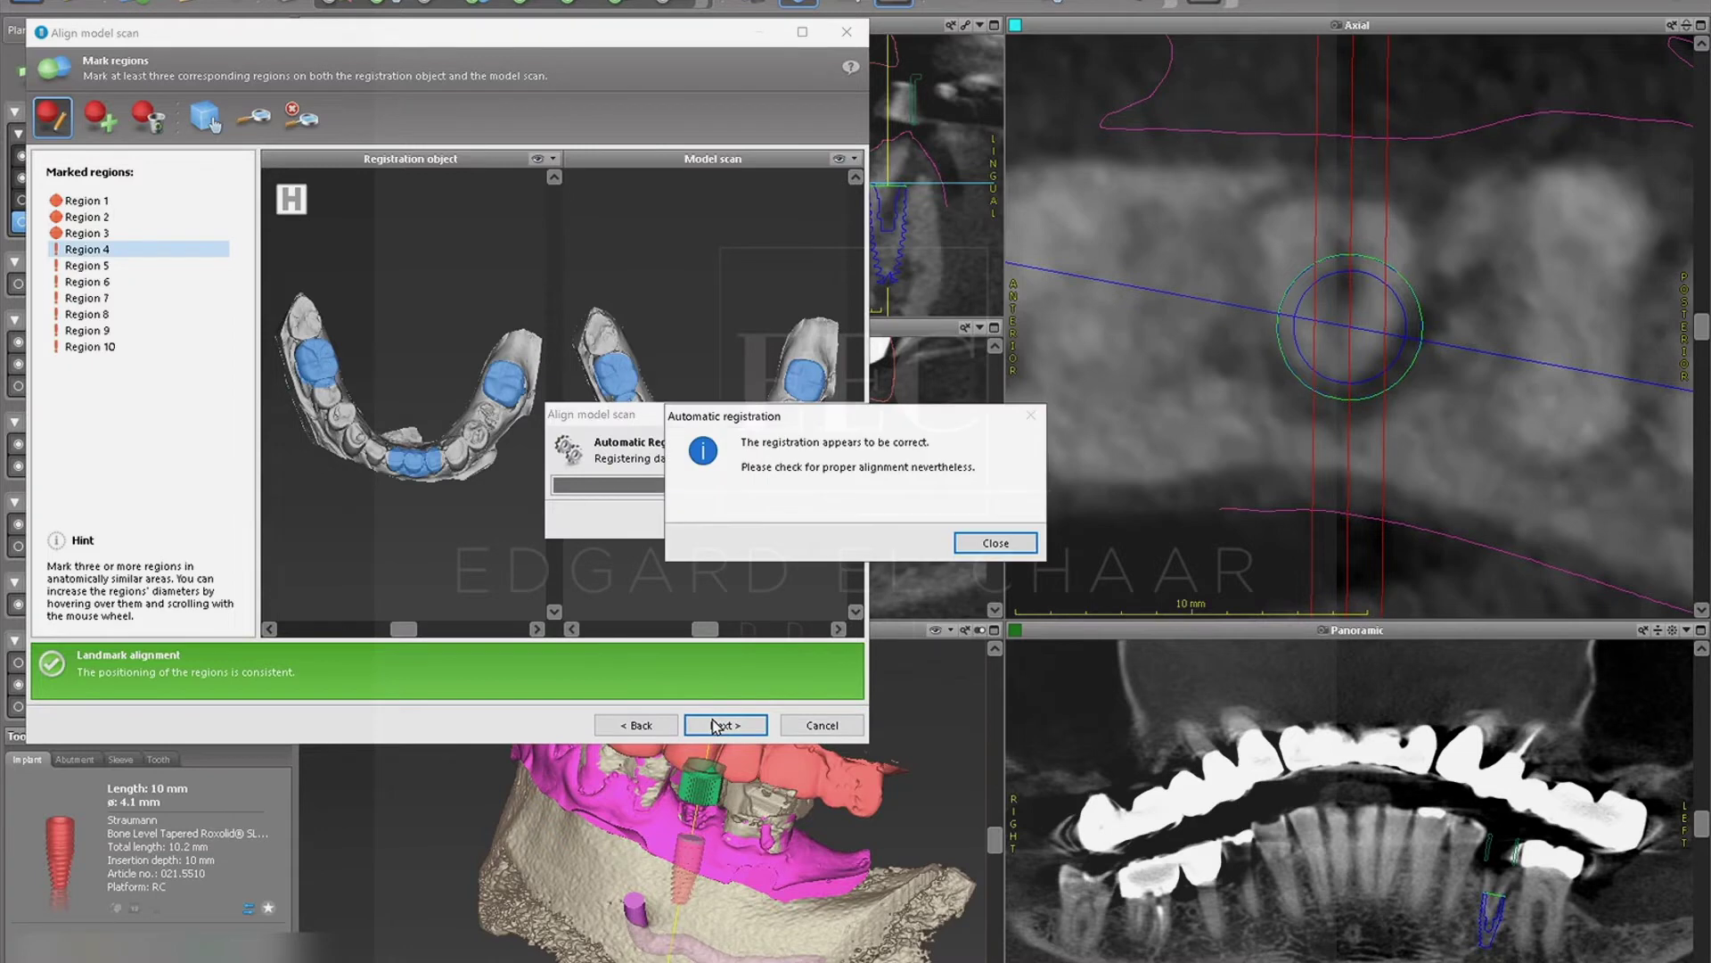
click(996, 542)
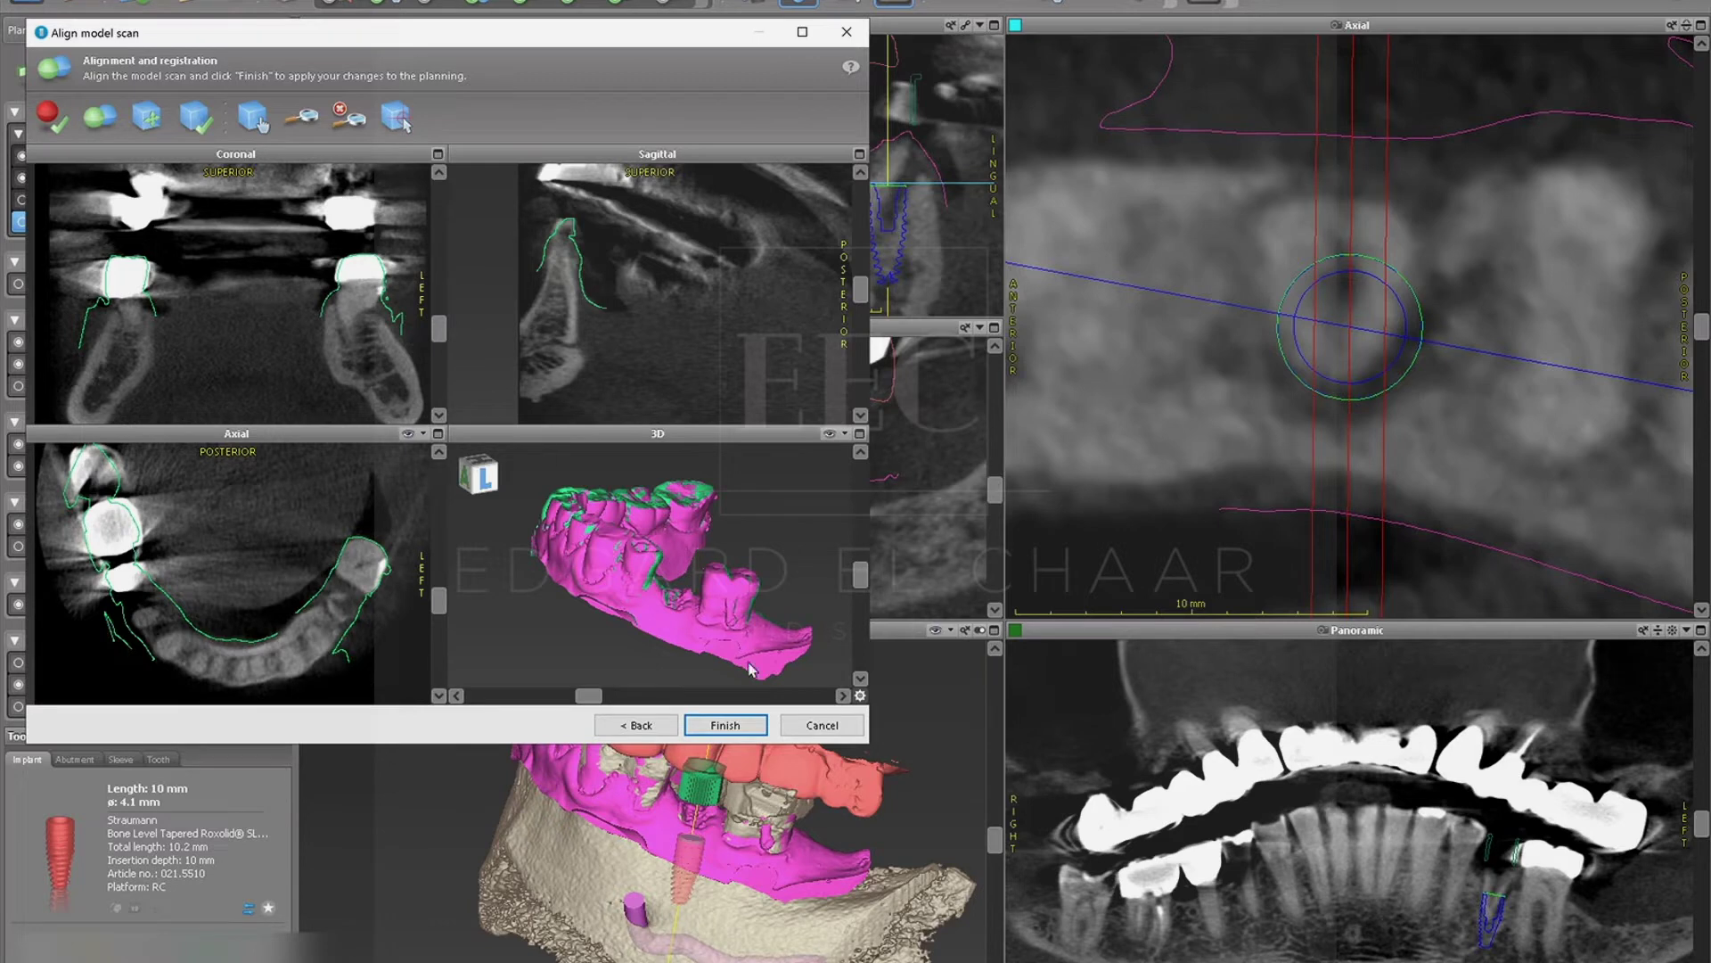
click(726, 726)
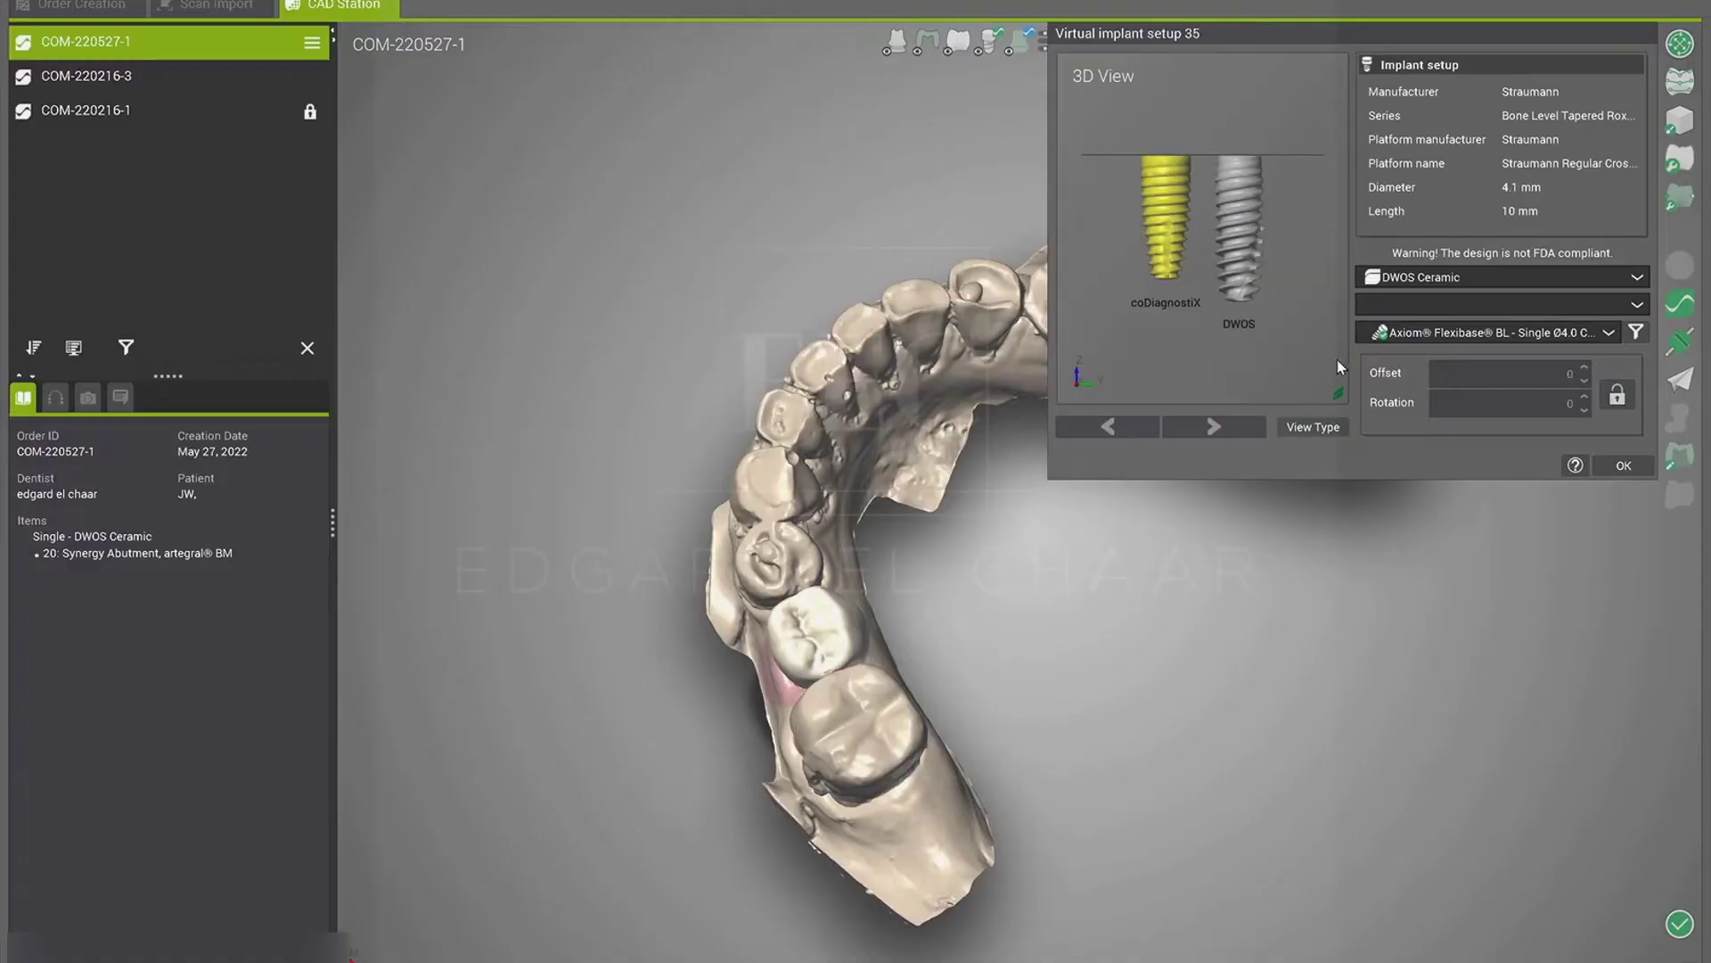
Step: Expand the abutment list in the implant setup and scroll through the abutment library
click(1383, 335)
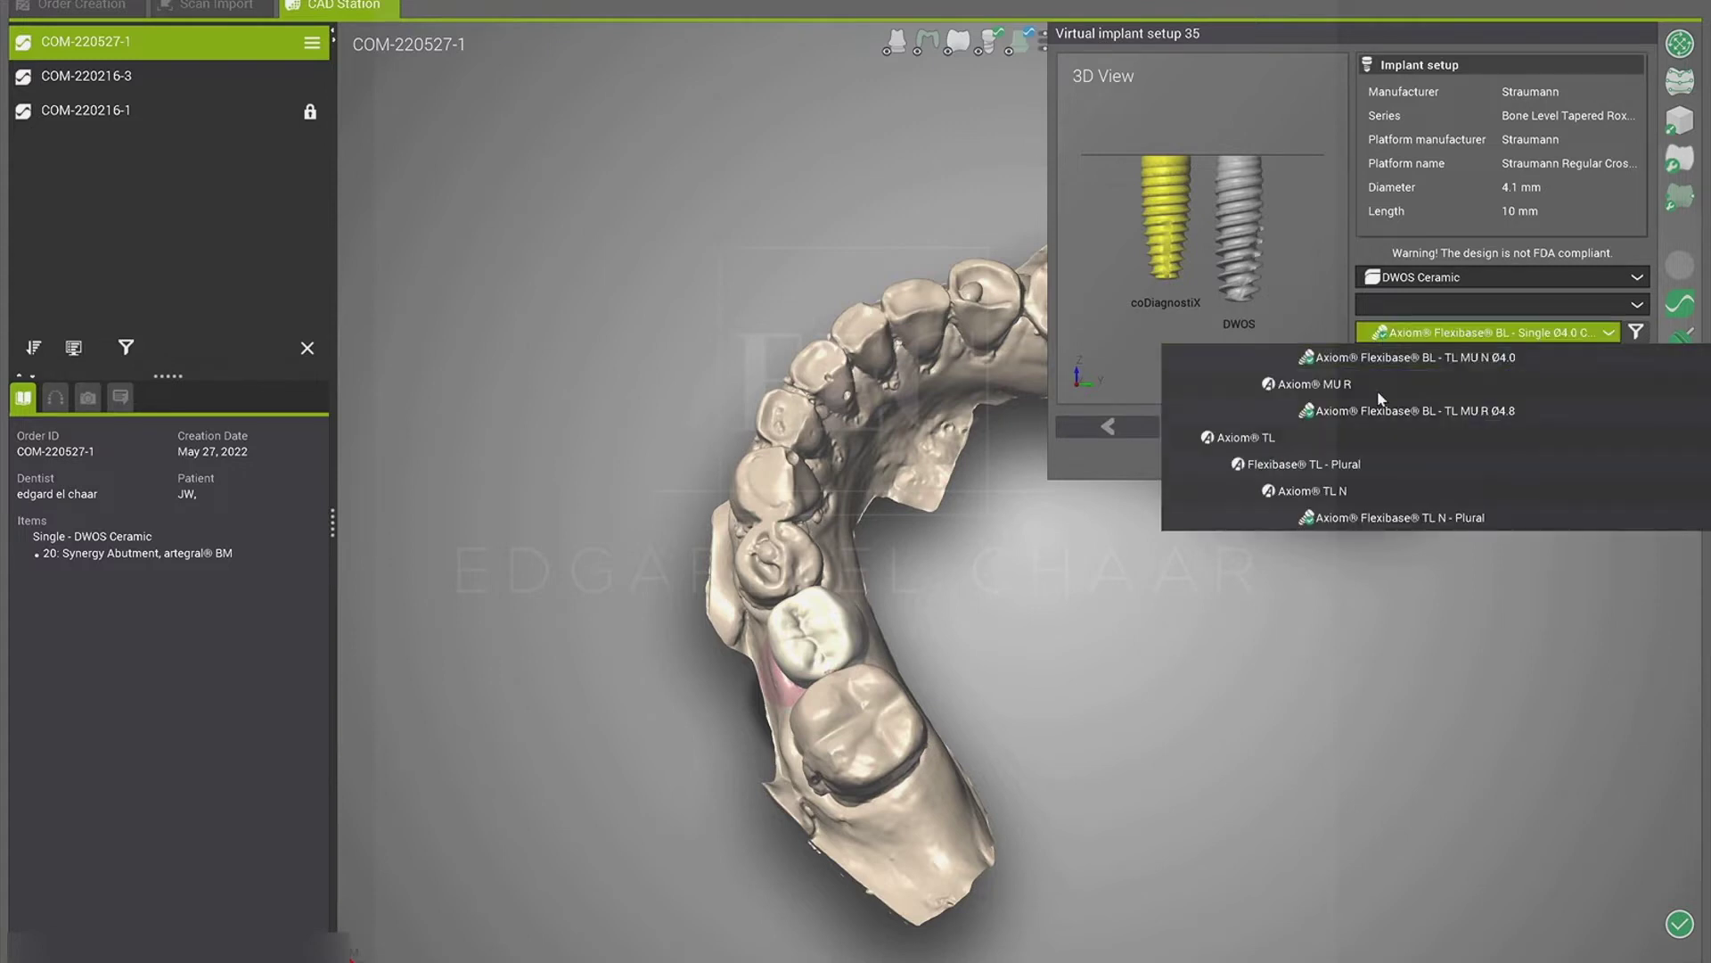
scroll(1380, 399, down, 10)
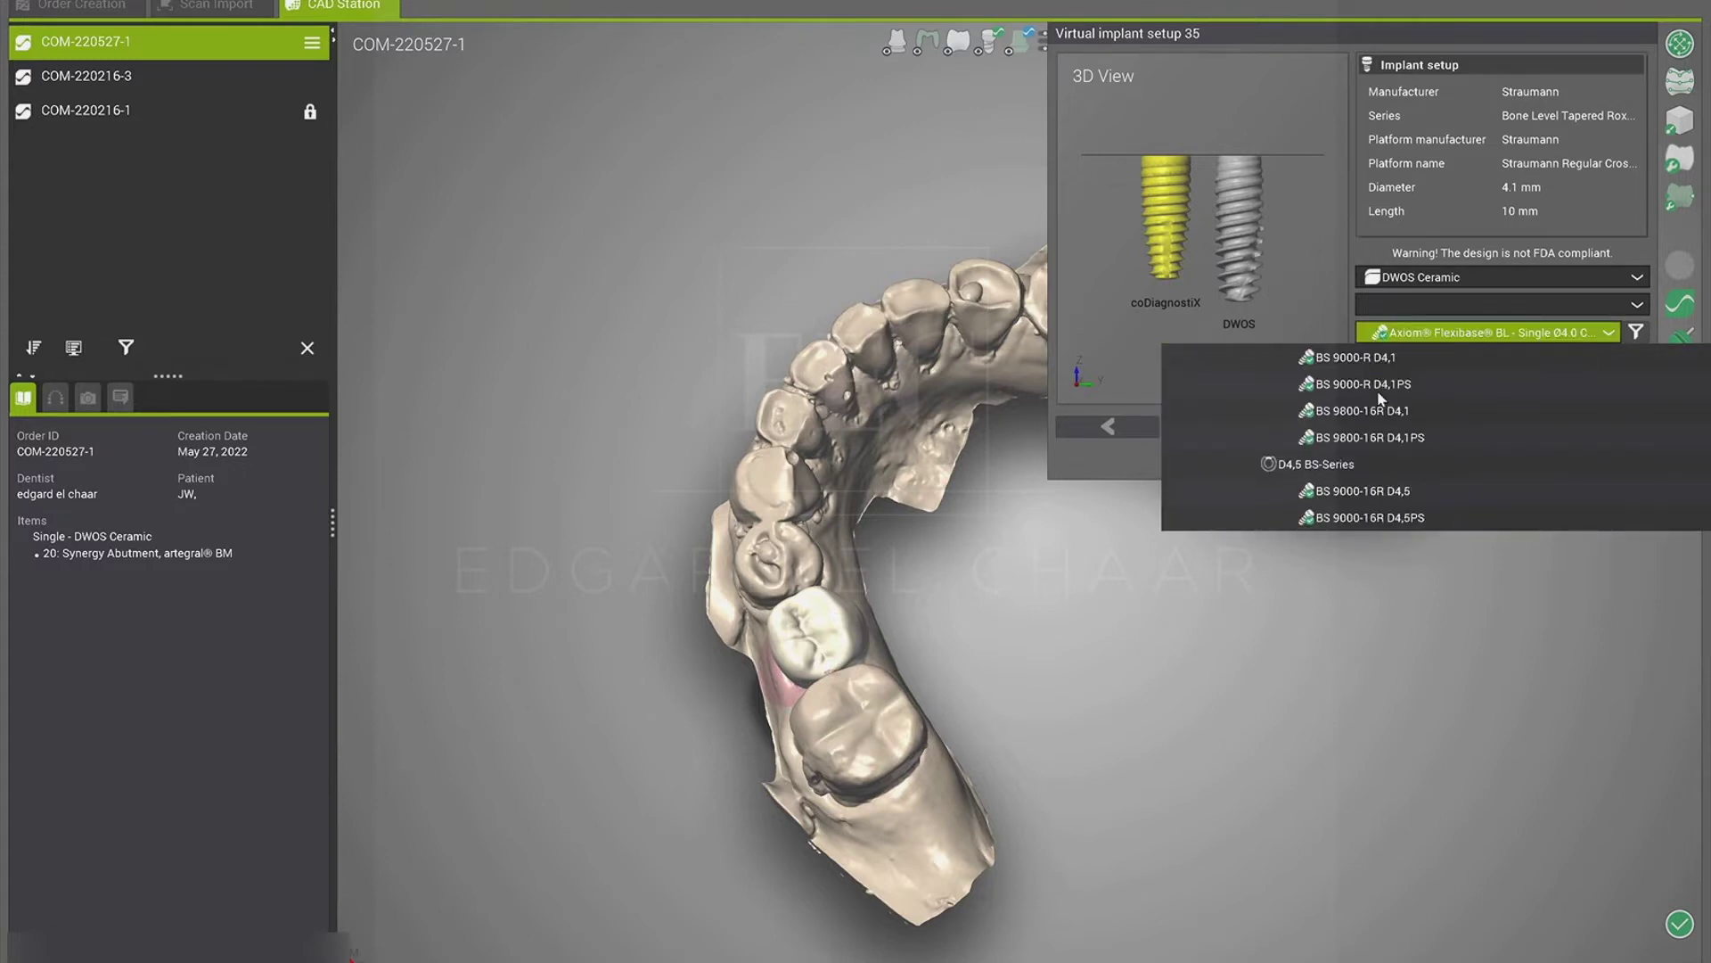
scroll(1379, 398, down, 4)
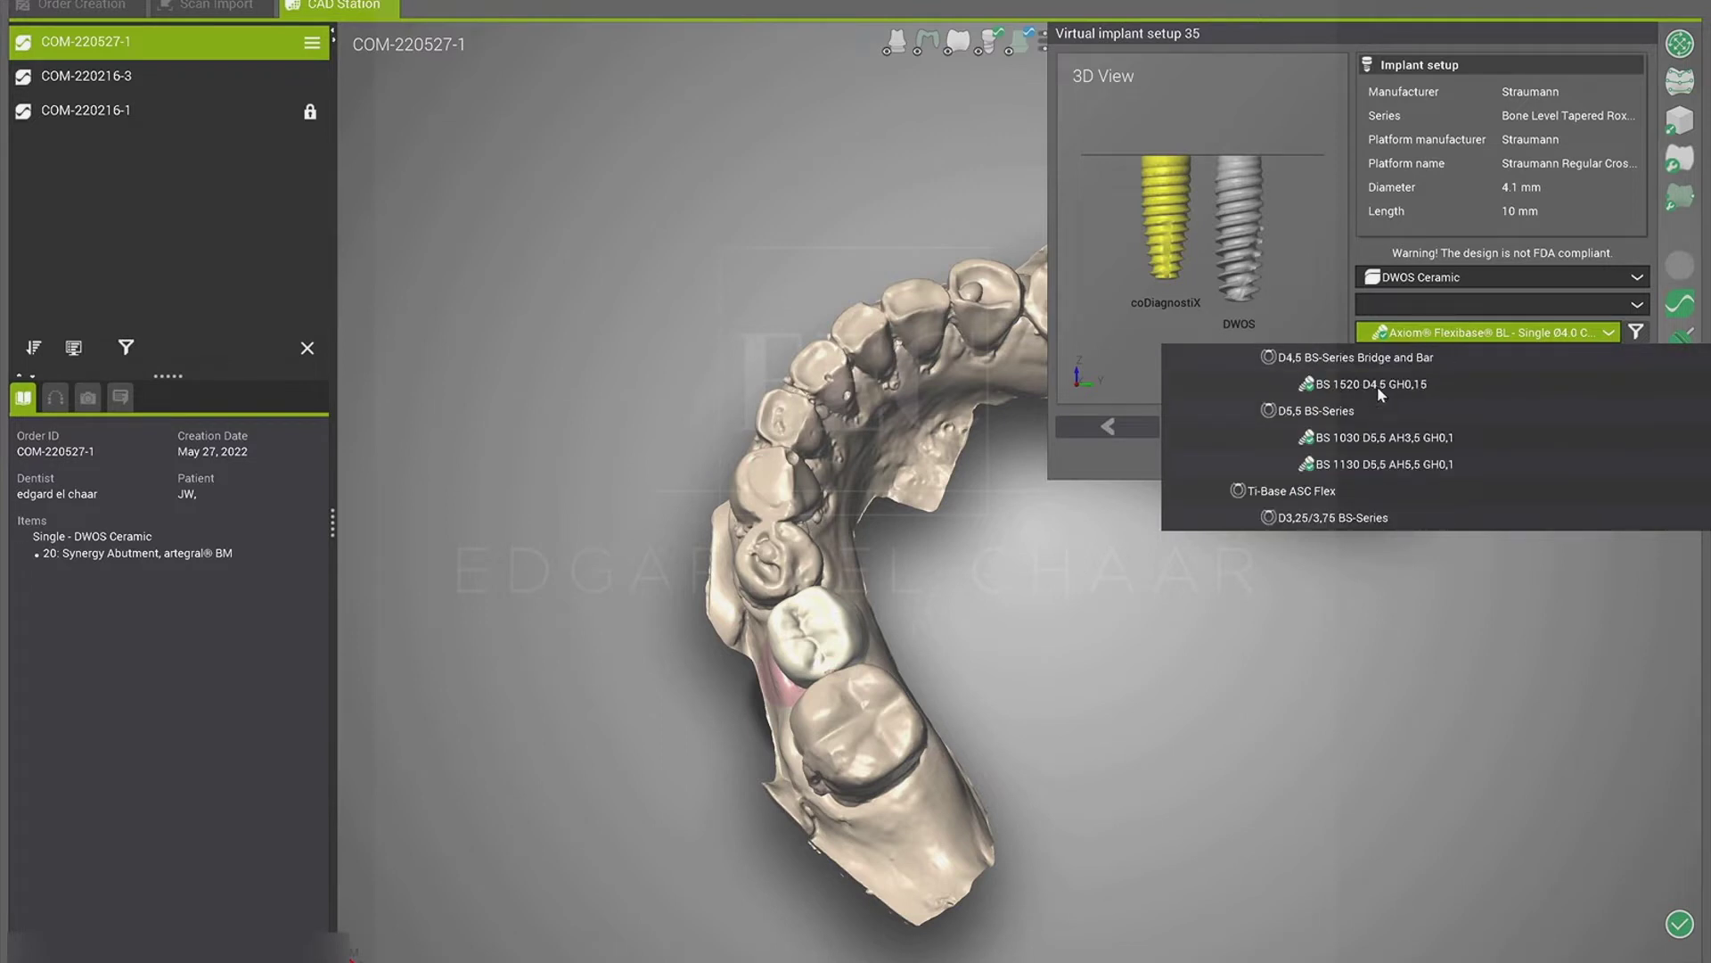
scroll(1377, 387, down, 5)
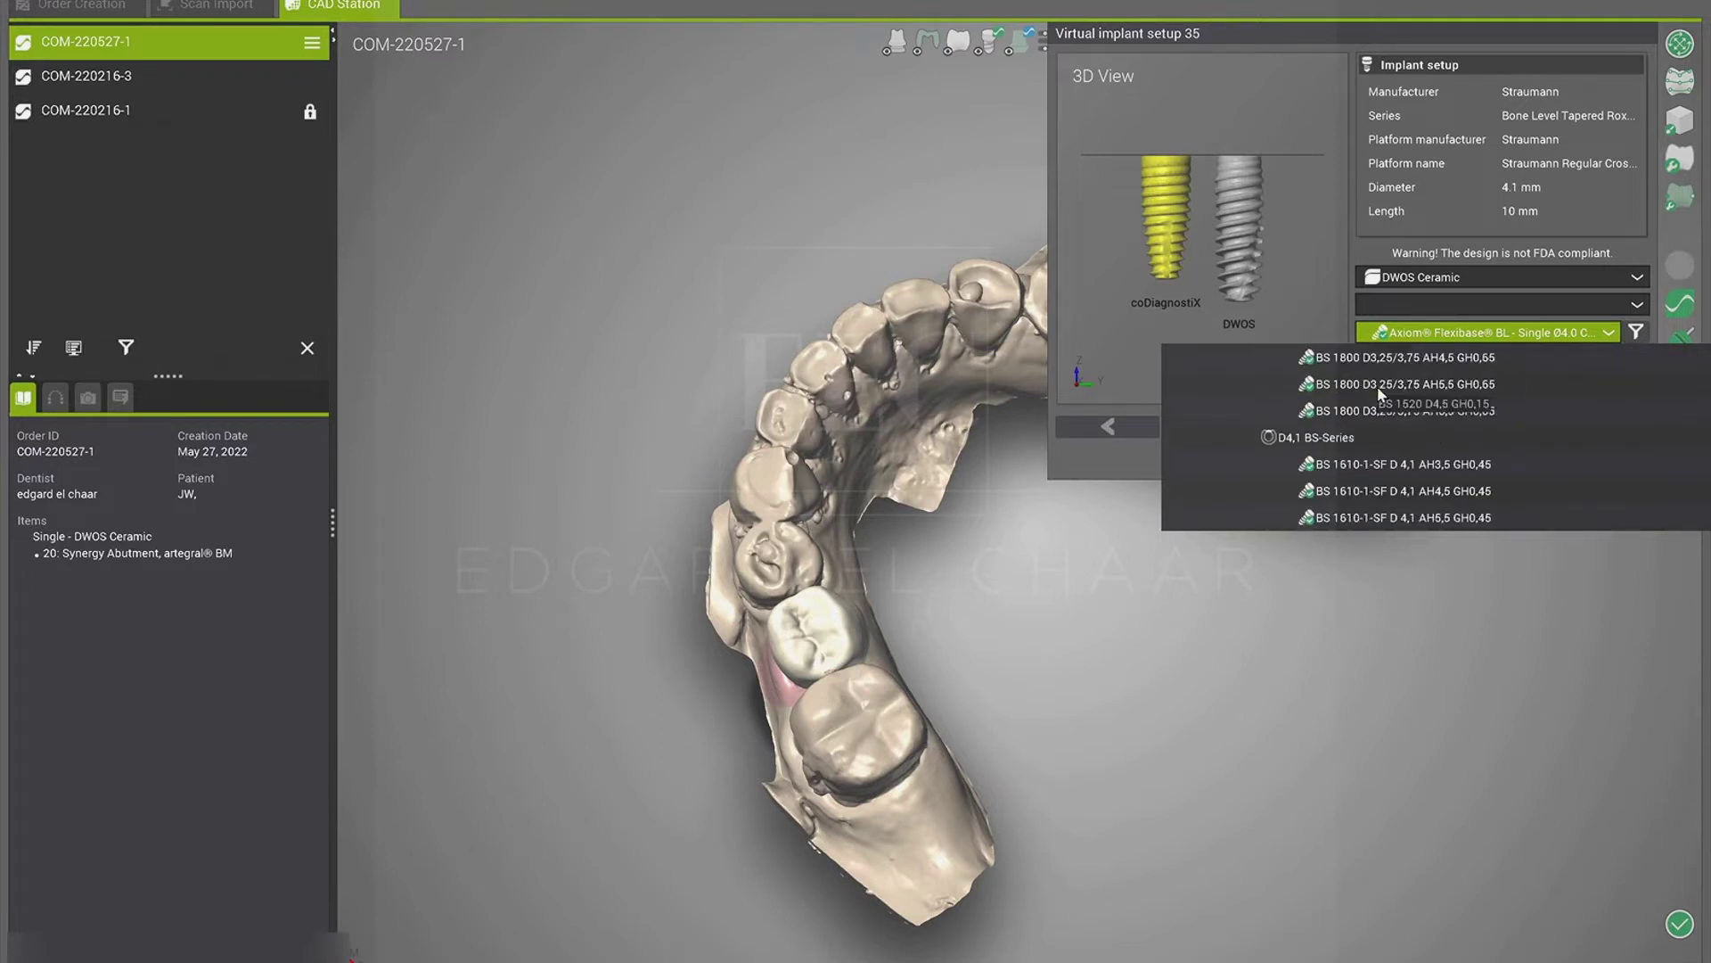
scroll(1377, 387, down, 8)
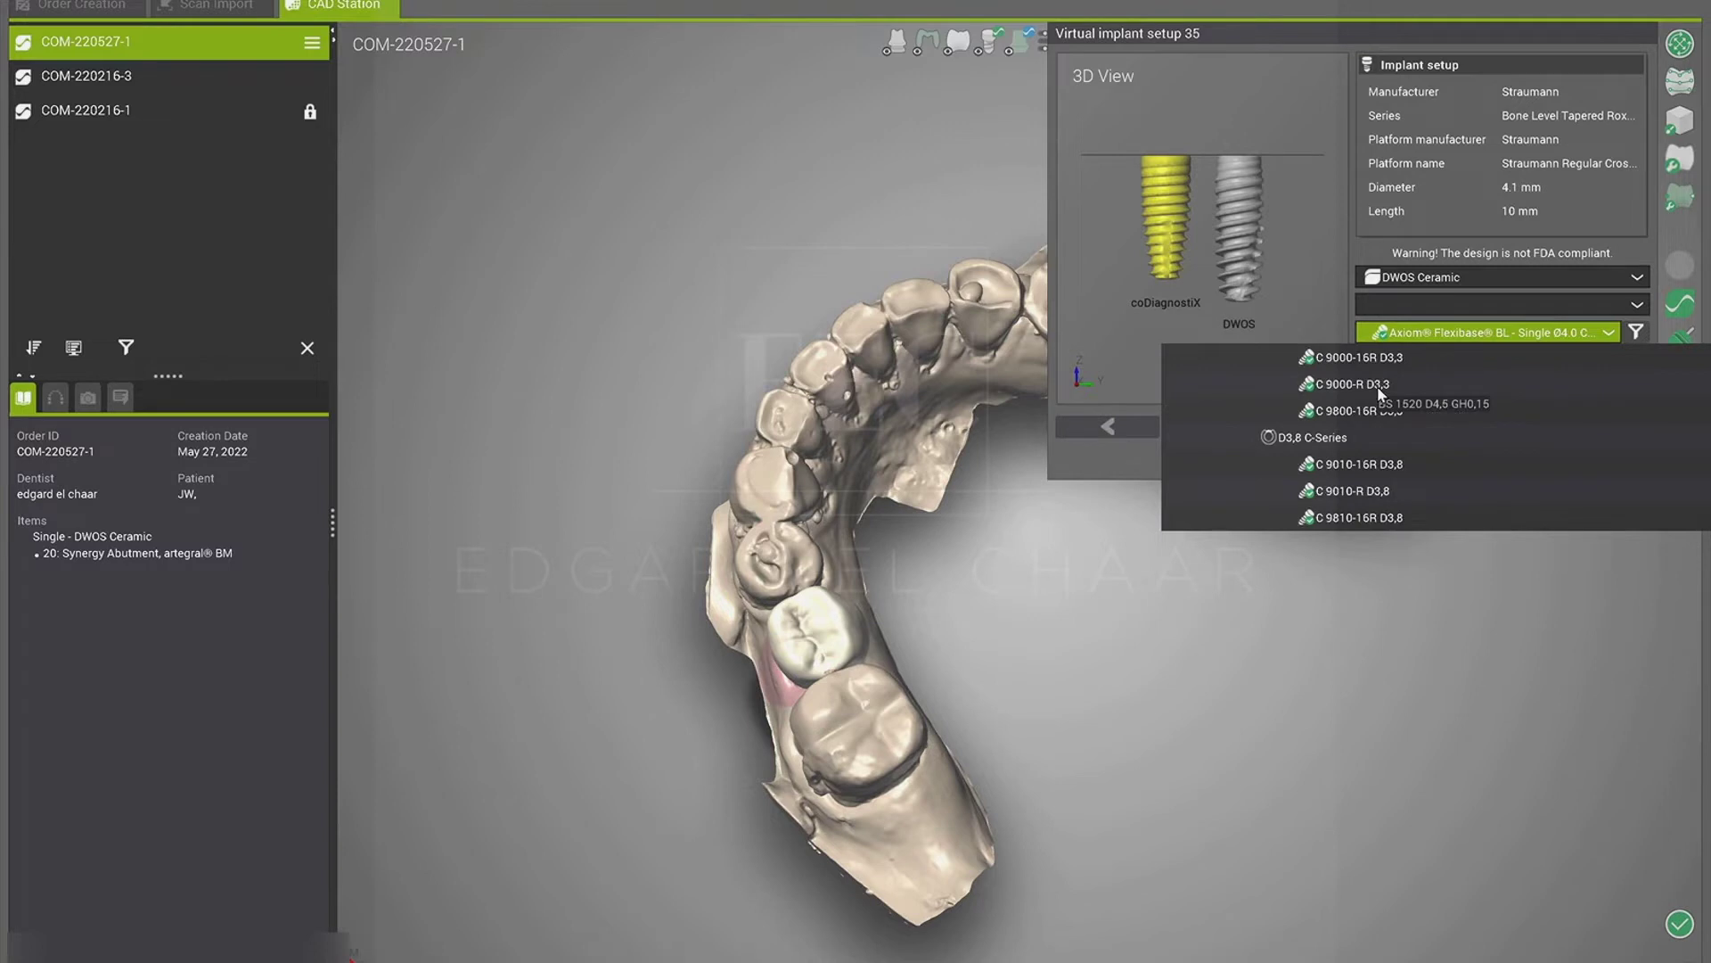
scroll(1377, 387, down, 8)
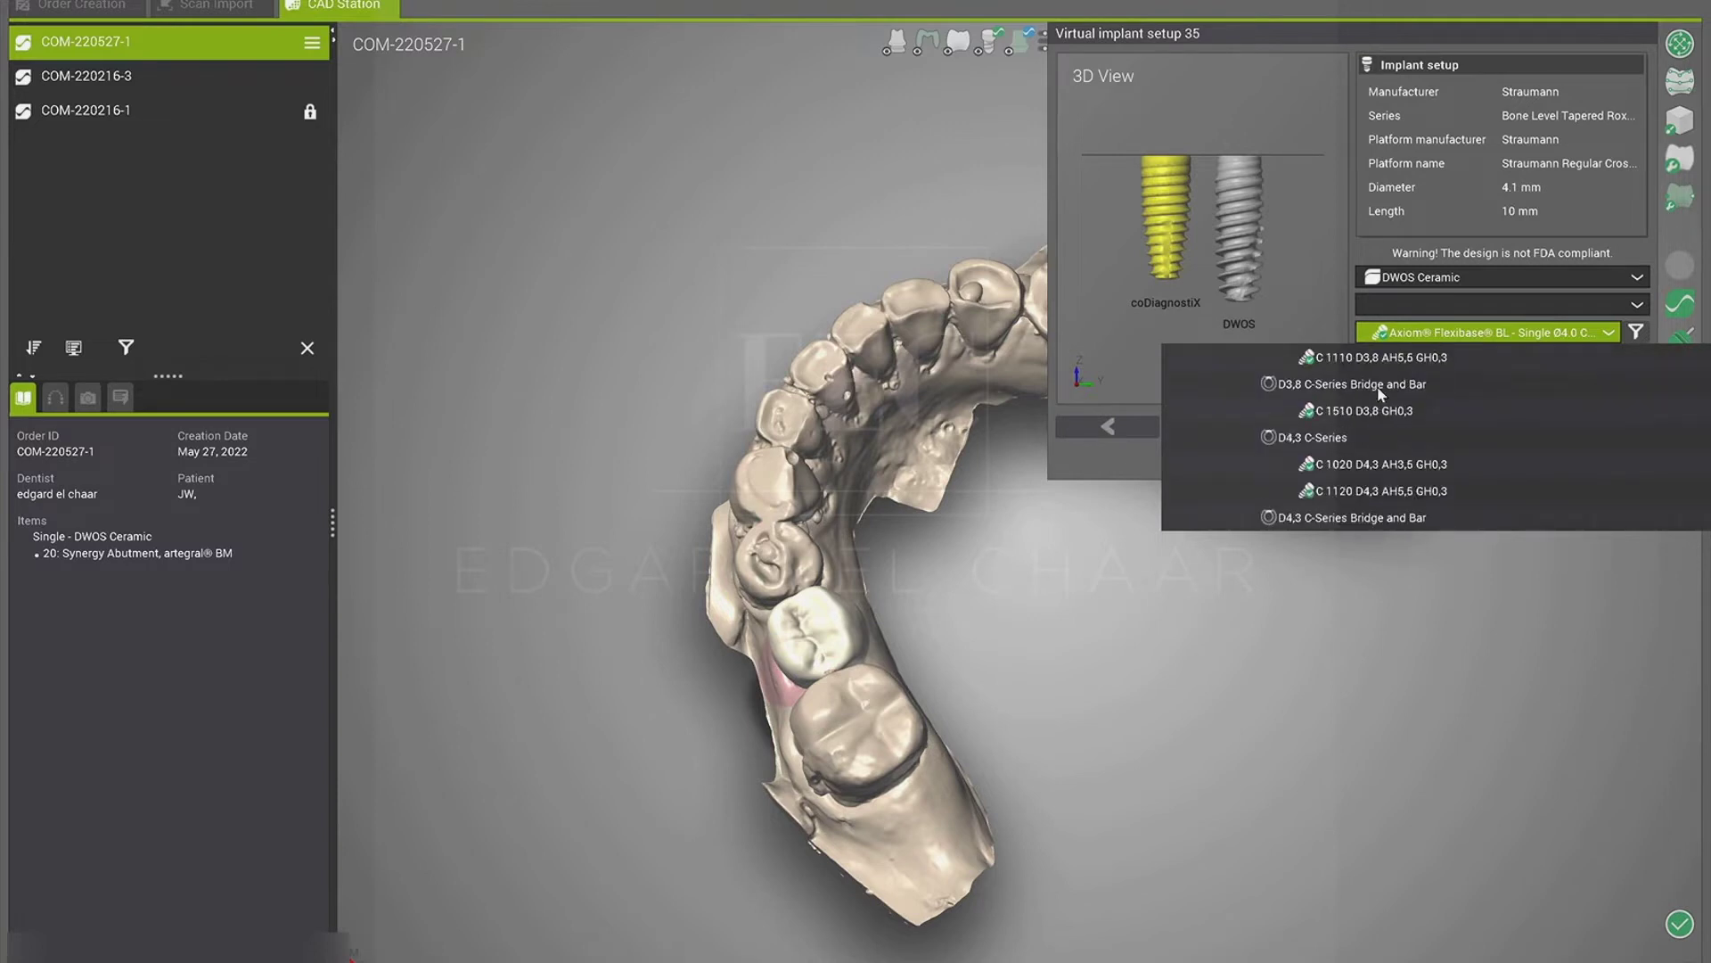
scroll(1378, 392, down, 8)
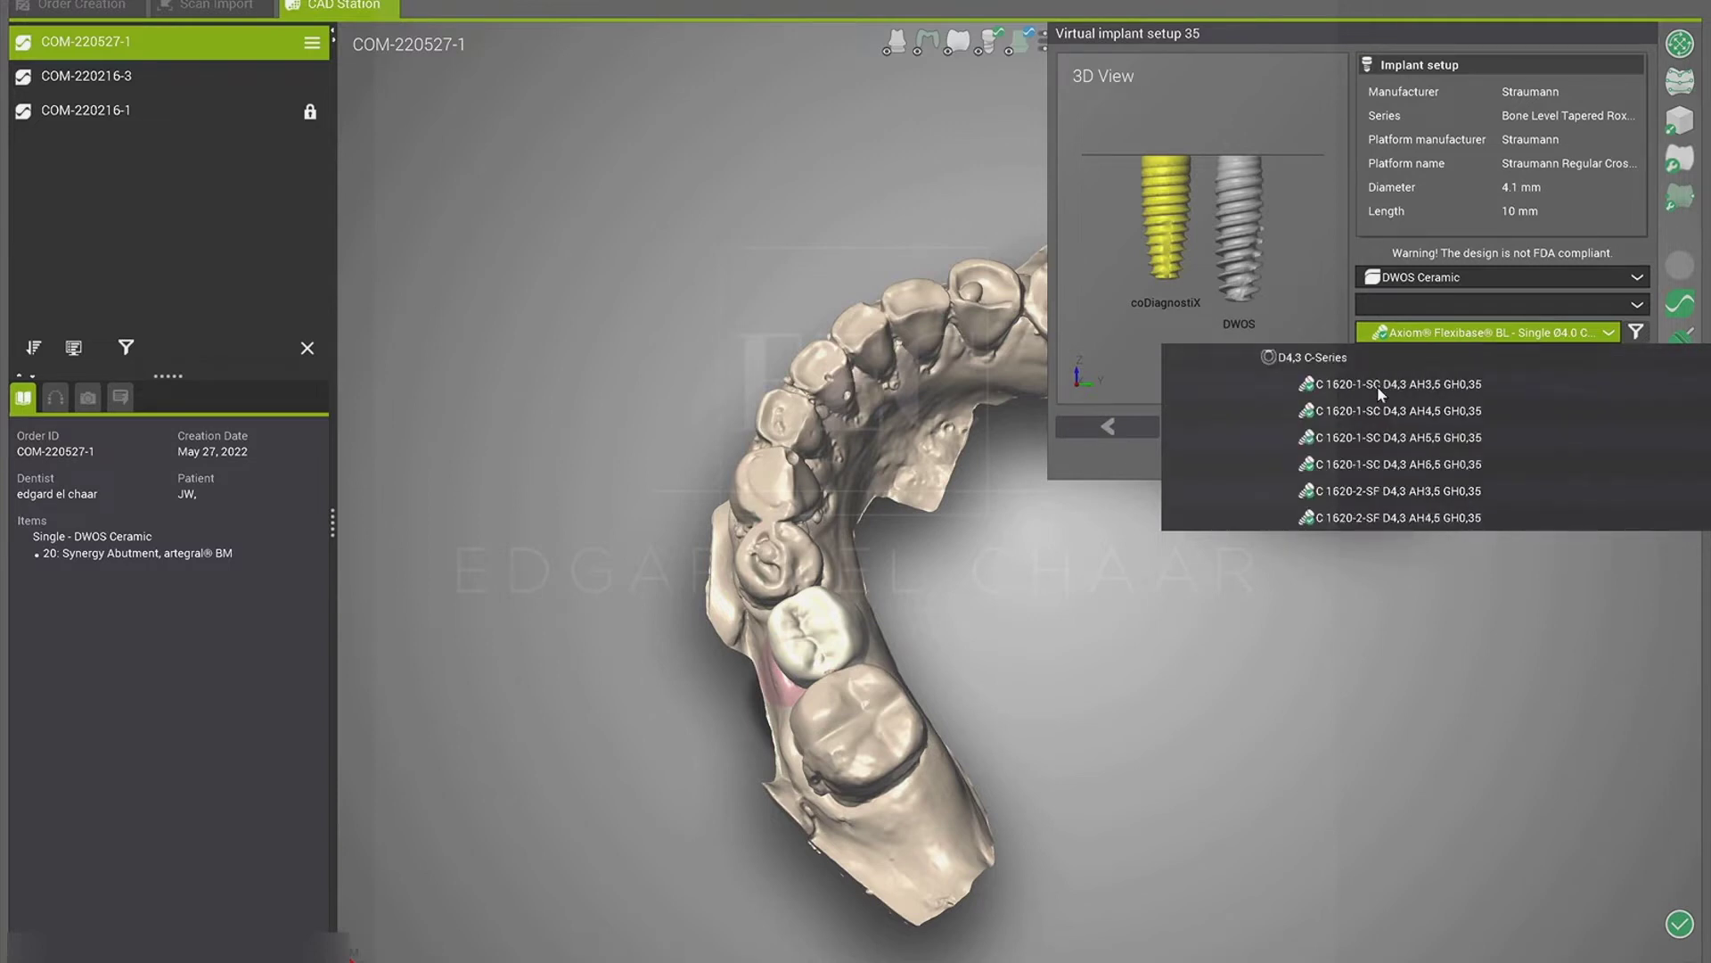
scroll(1377, 393, down, 8)
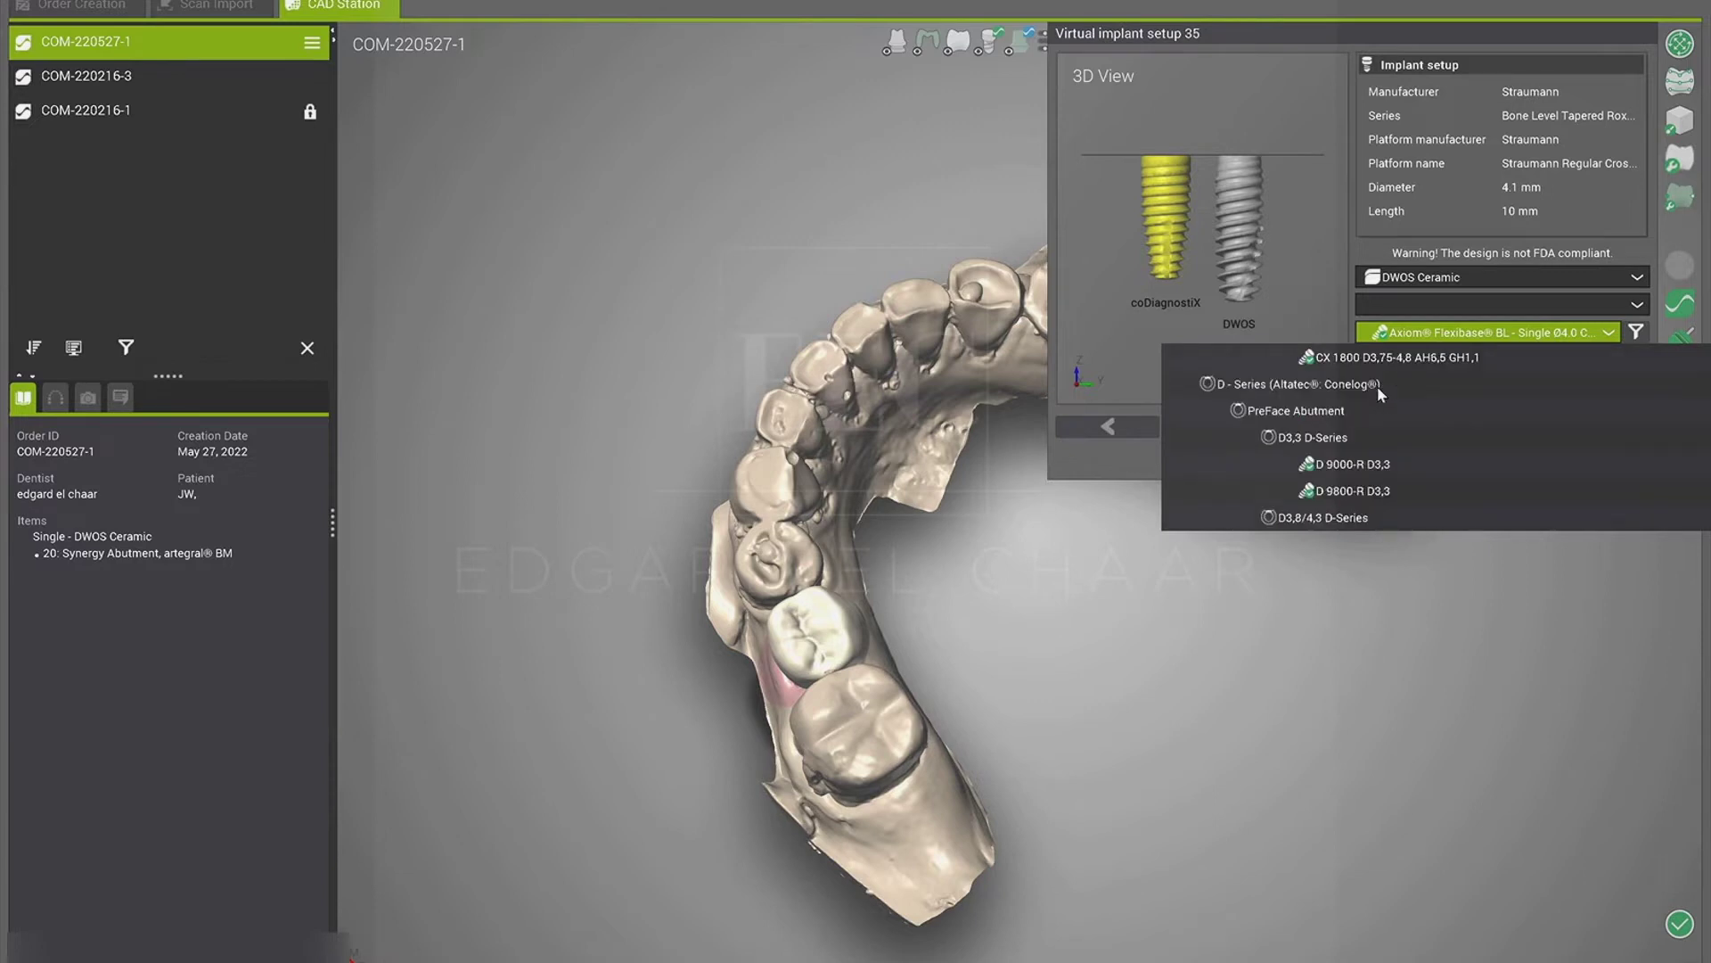
scroll(1377, 386, down, 8)
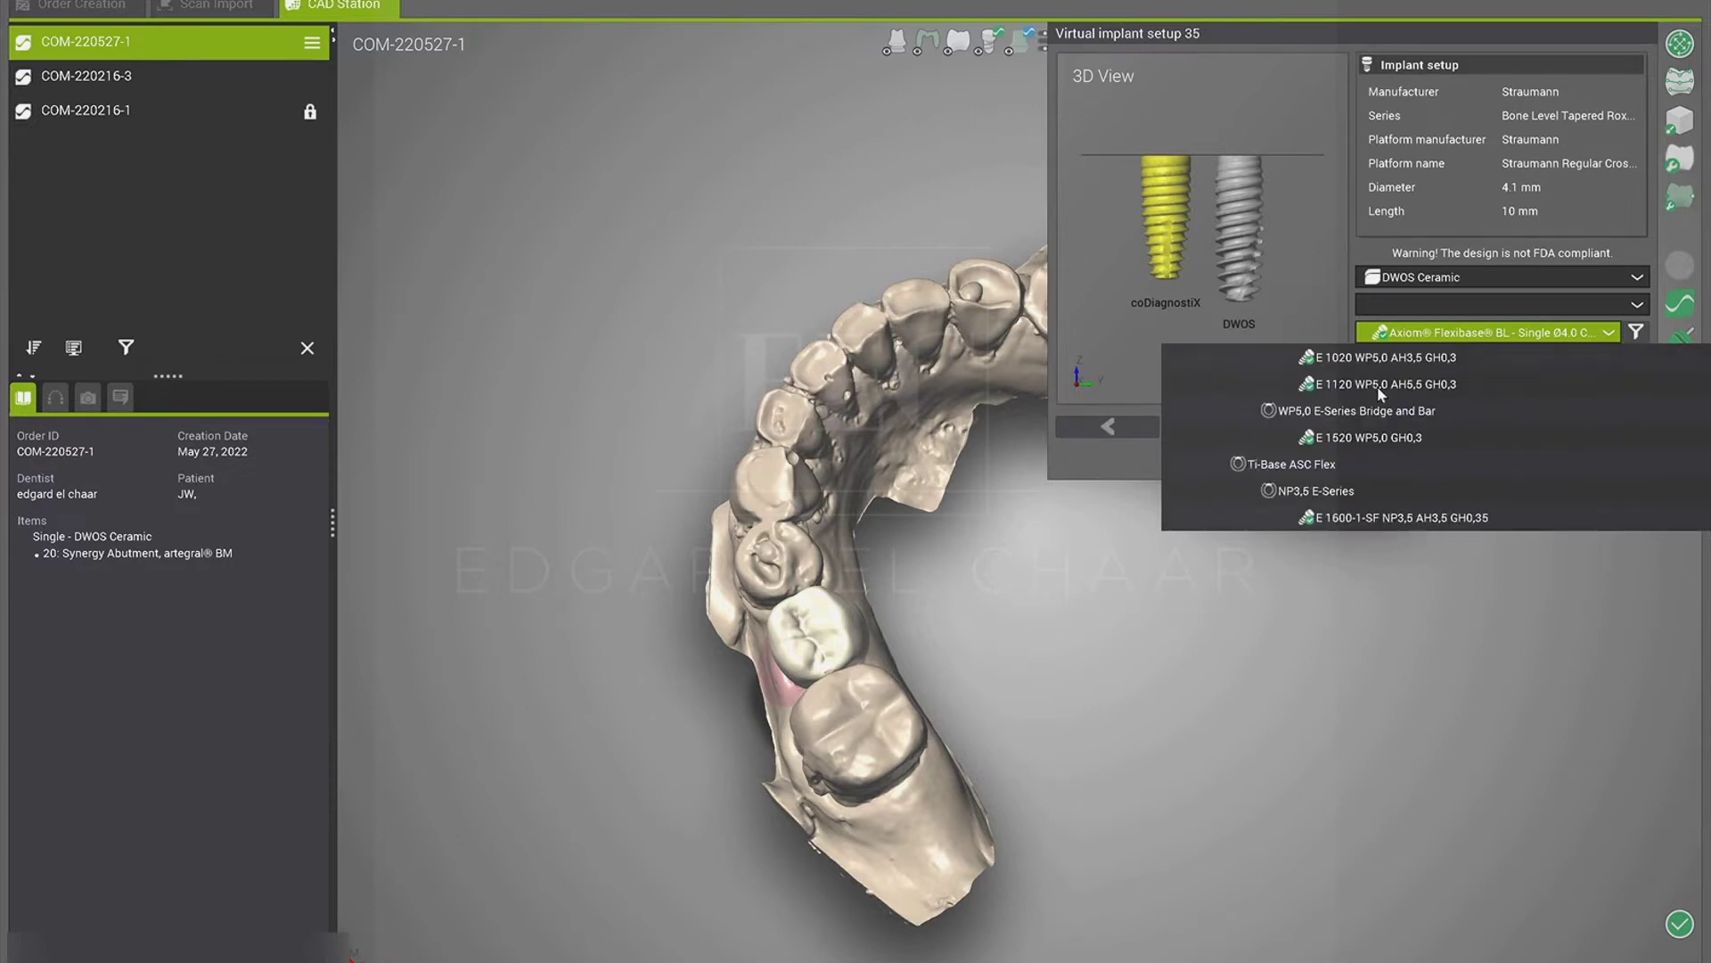
scroll(1377, 387, down, 6)
scroll(1377, 387, down, 8)
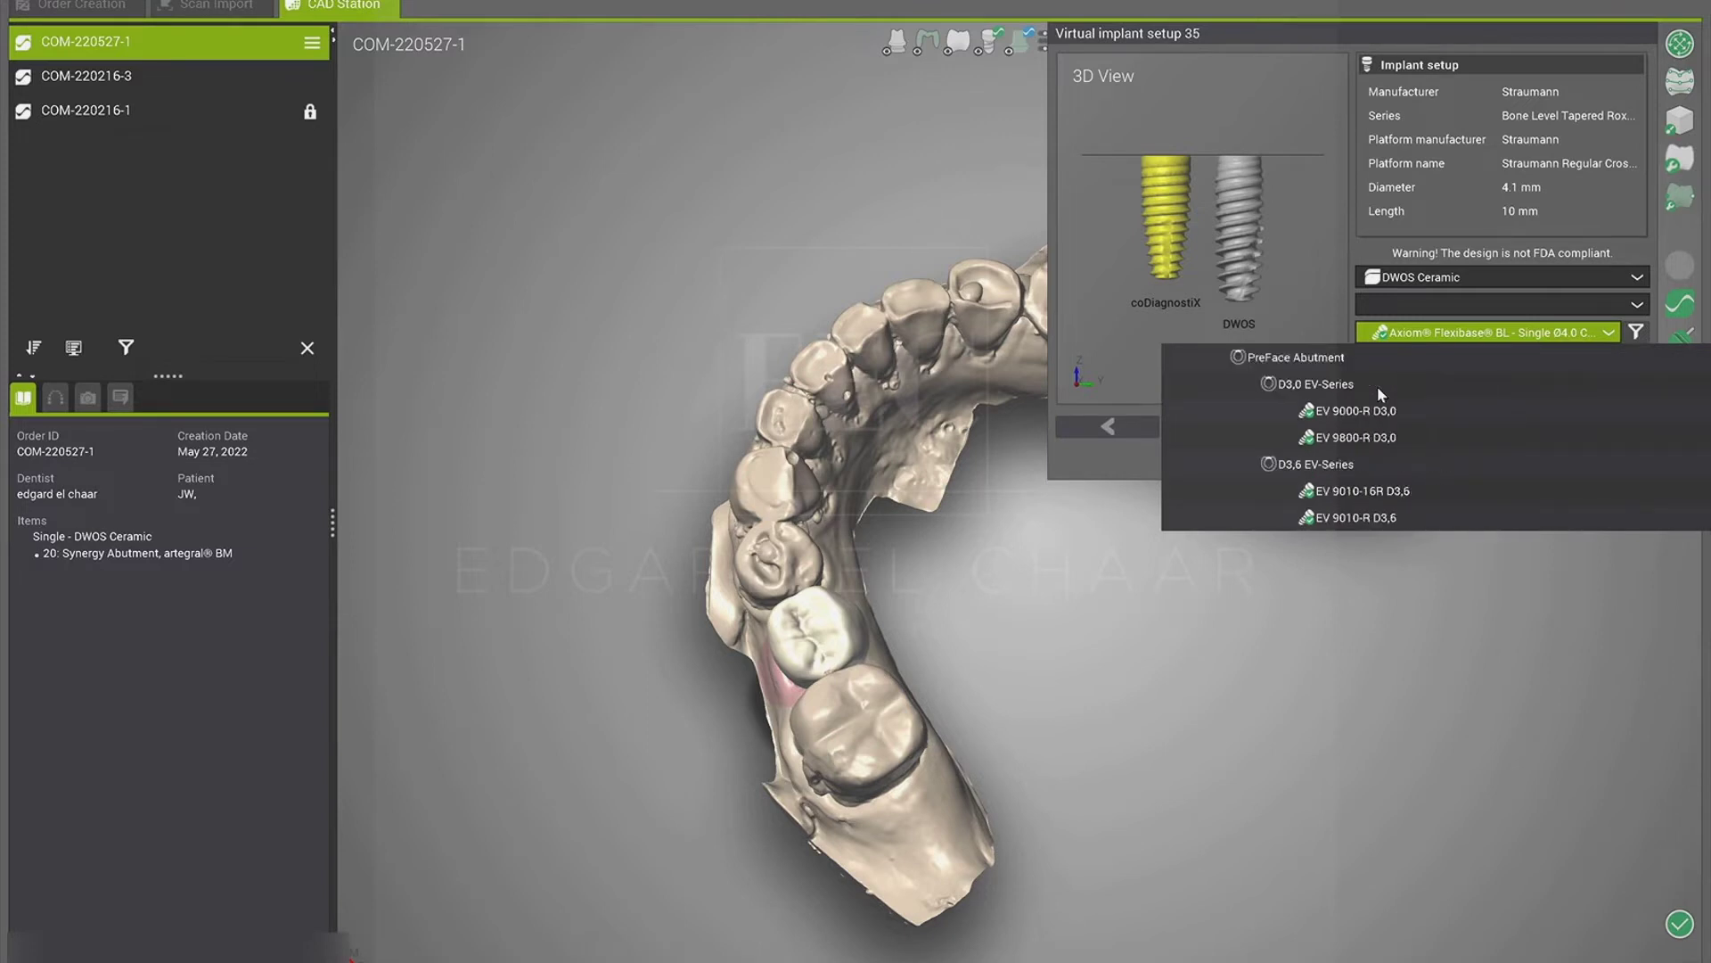
scroll(1377, 387, down, 8)
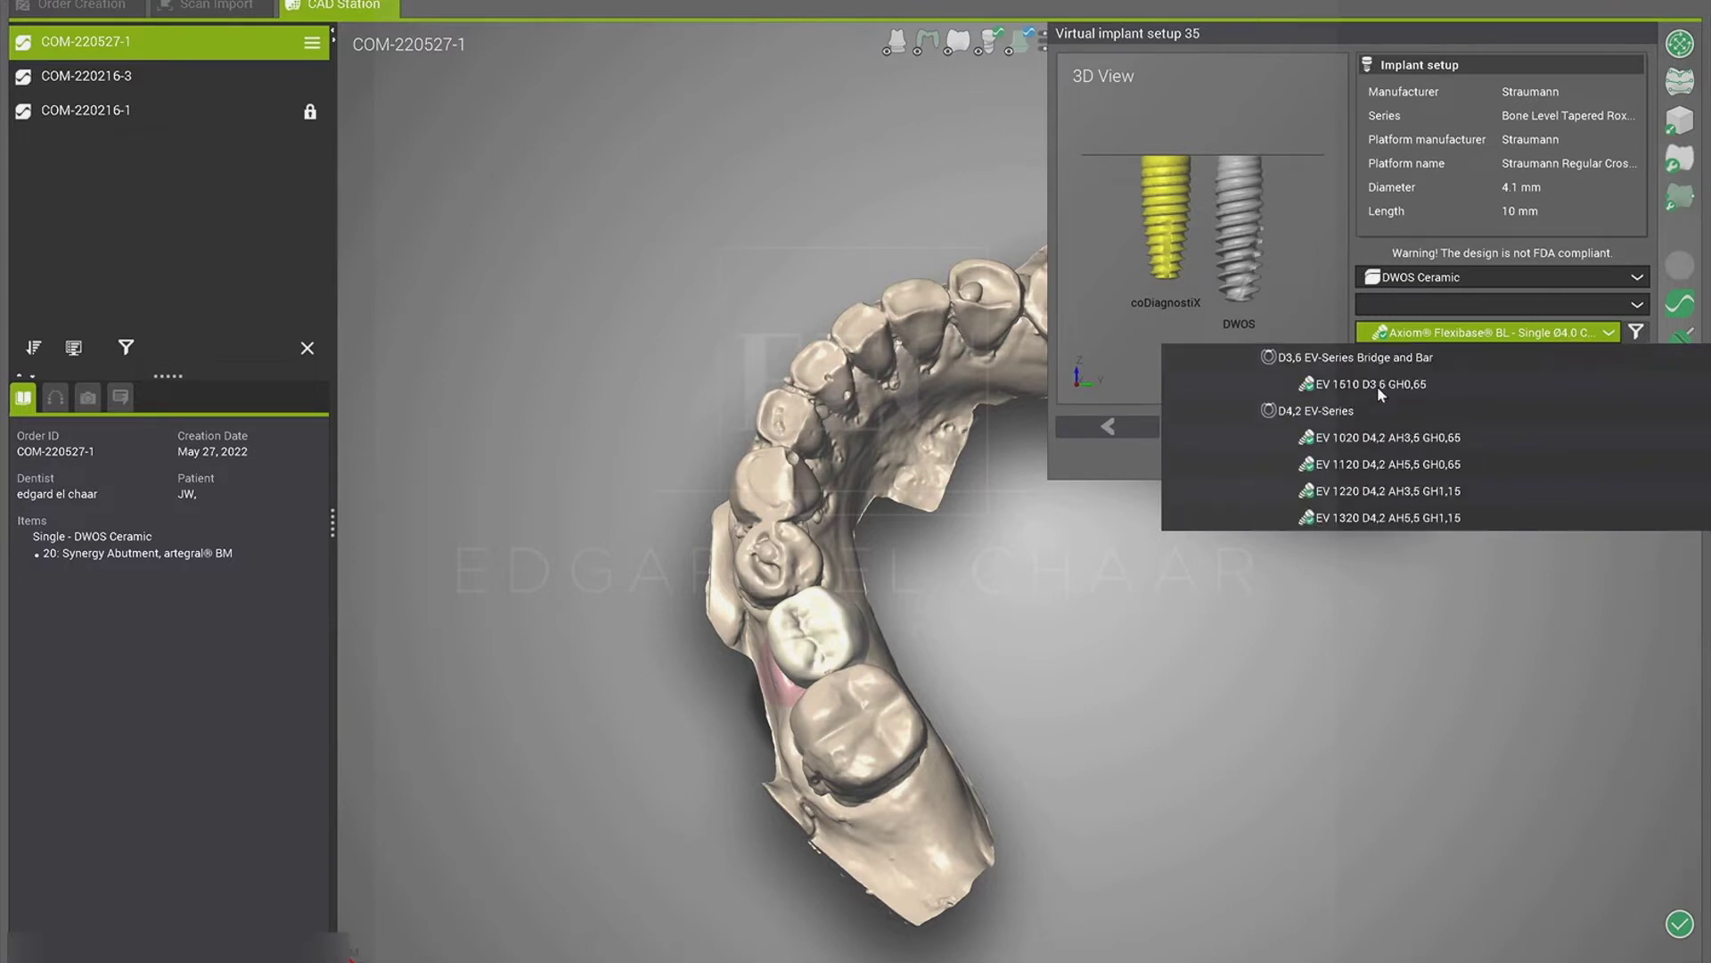
scroll(1377, 387, down, 4)
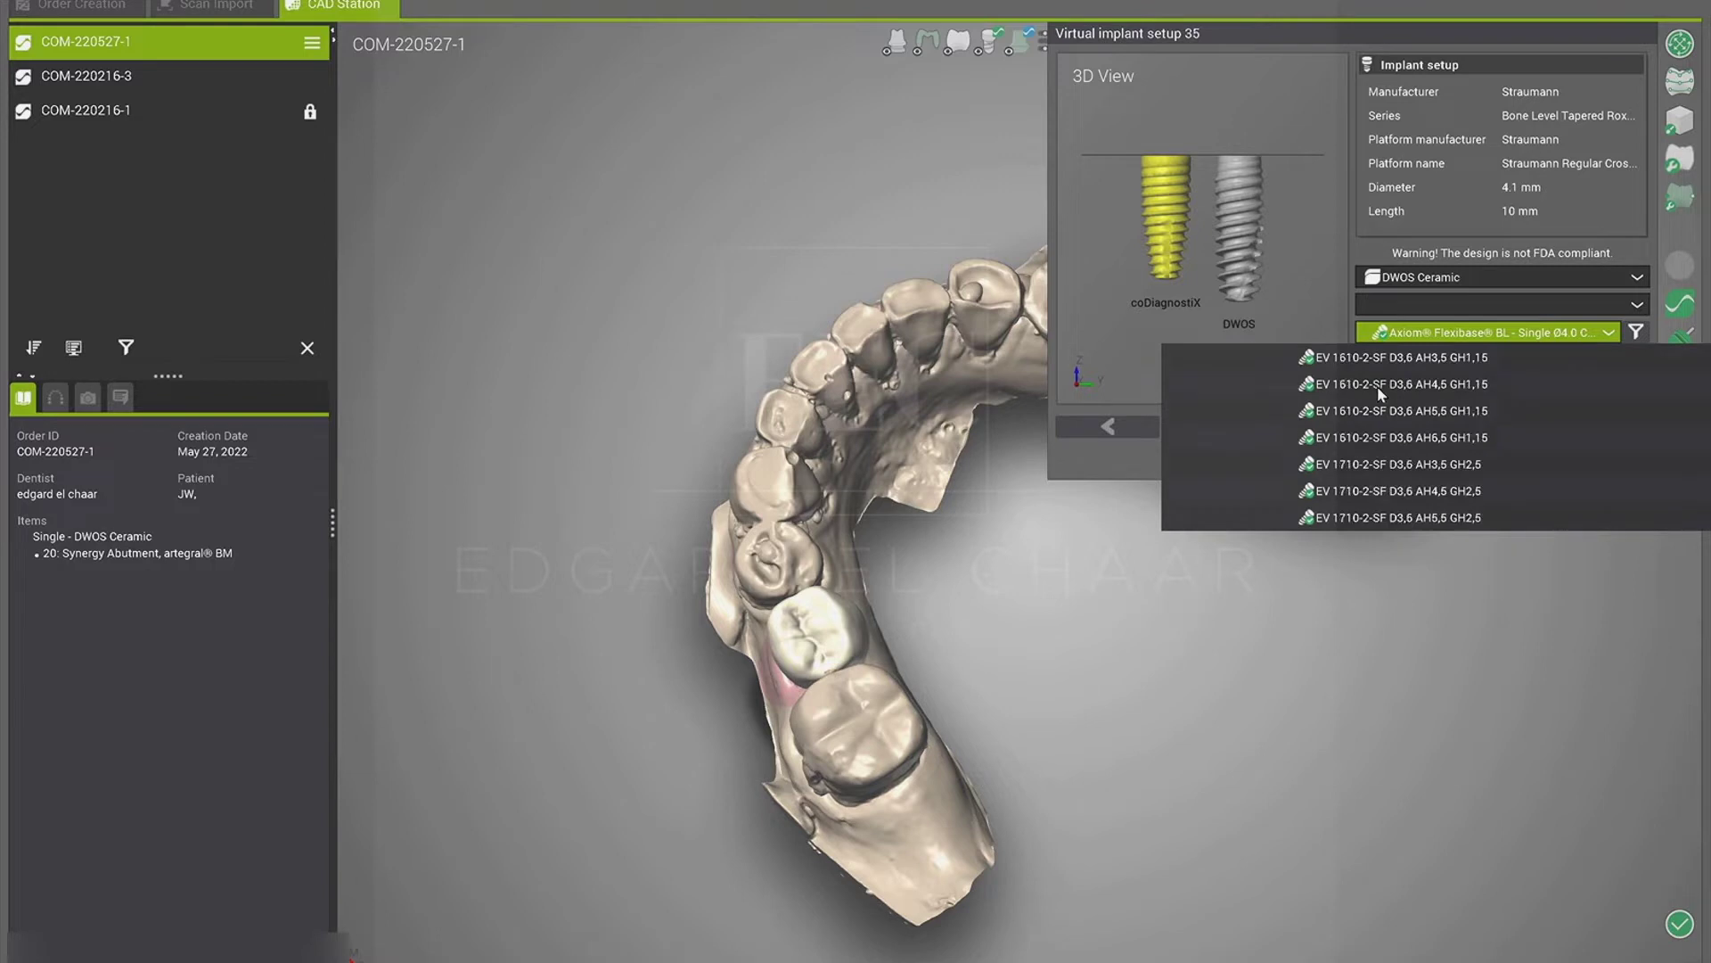
scroll(1377, 387, down, 6)
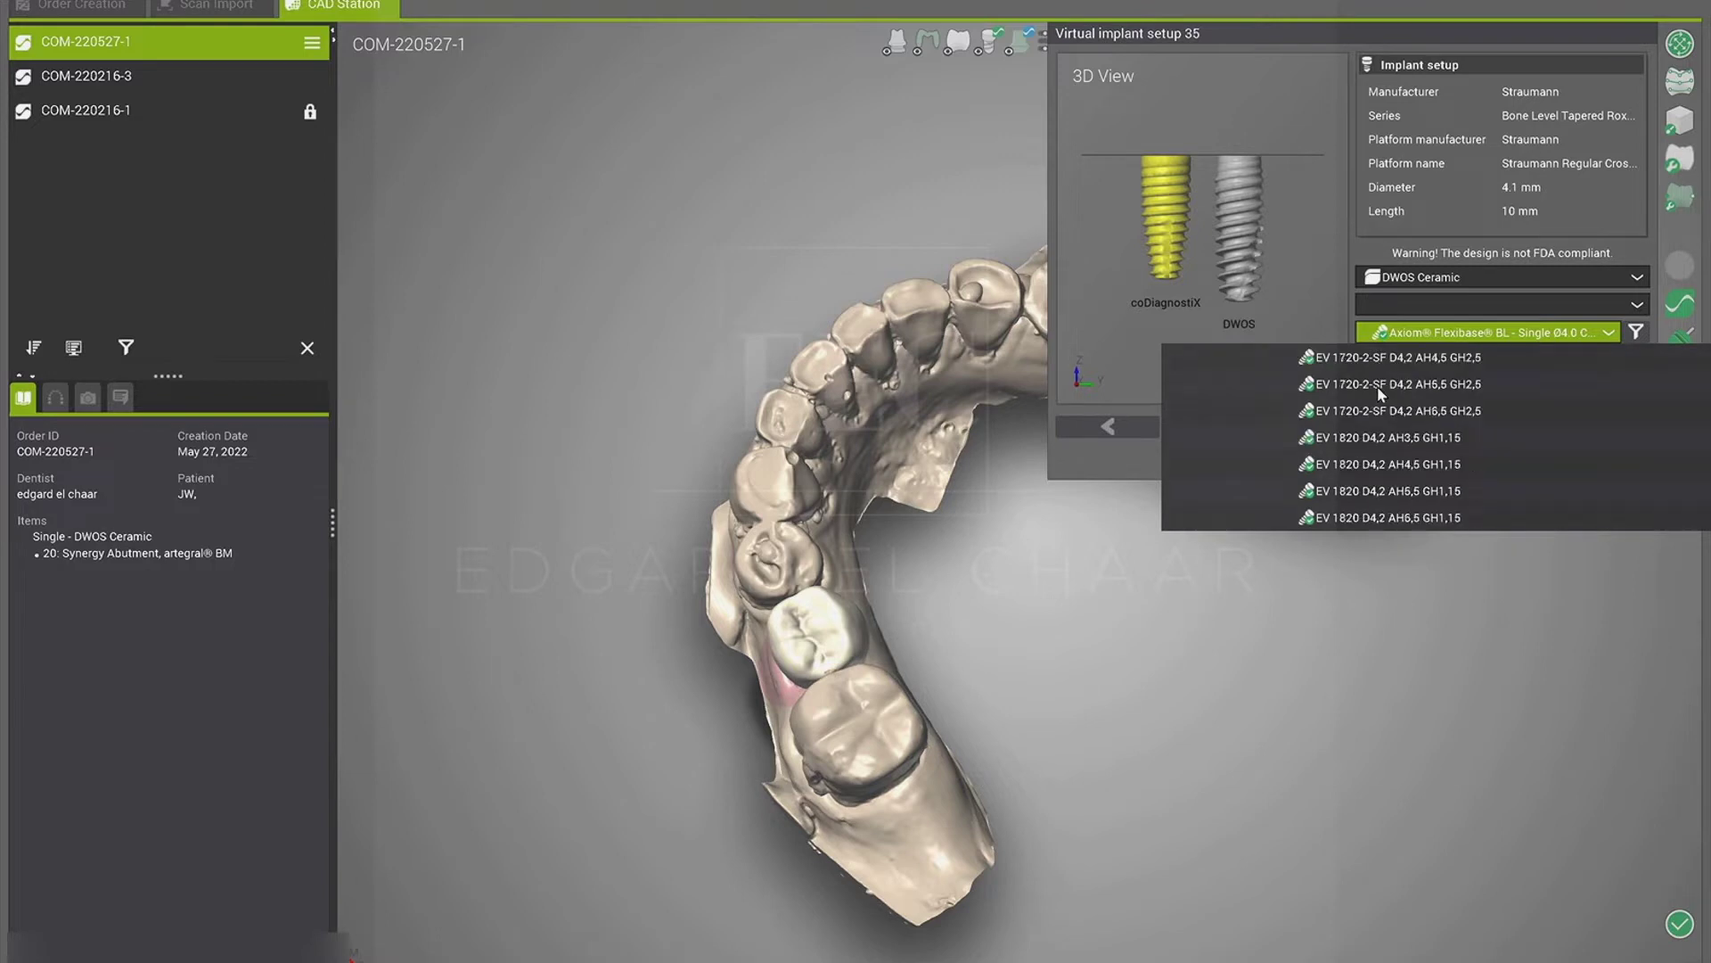
scroll(1377, 387, down, 6)
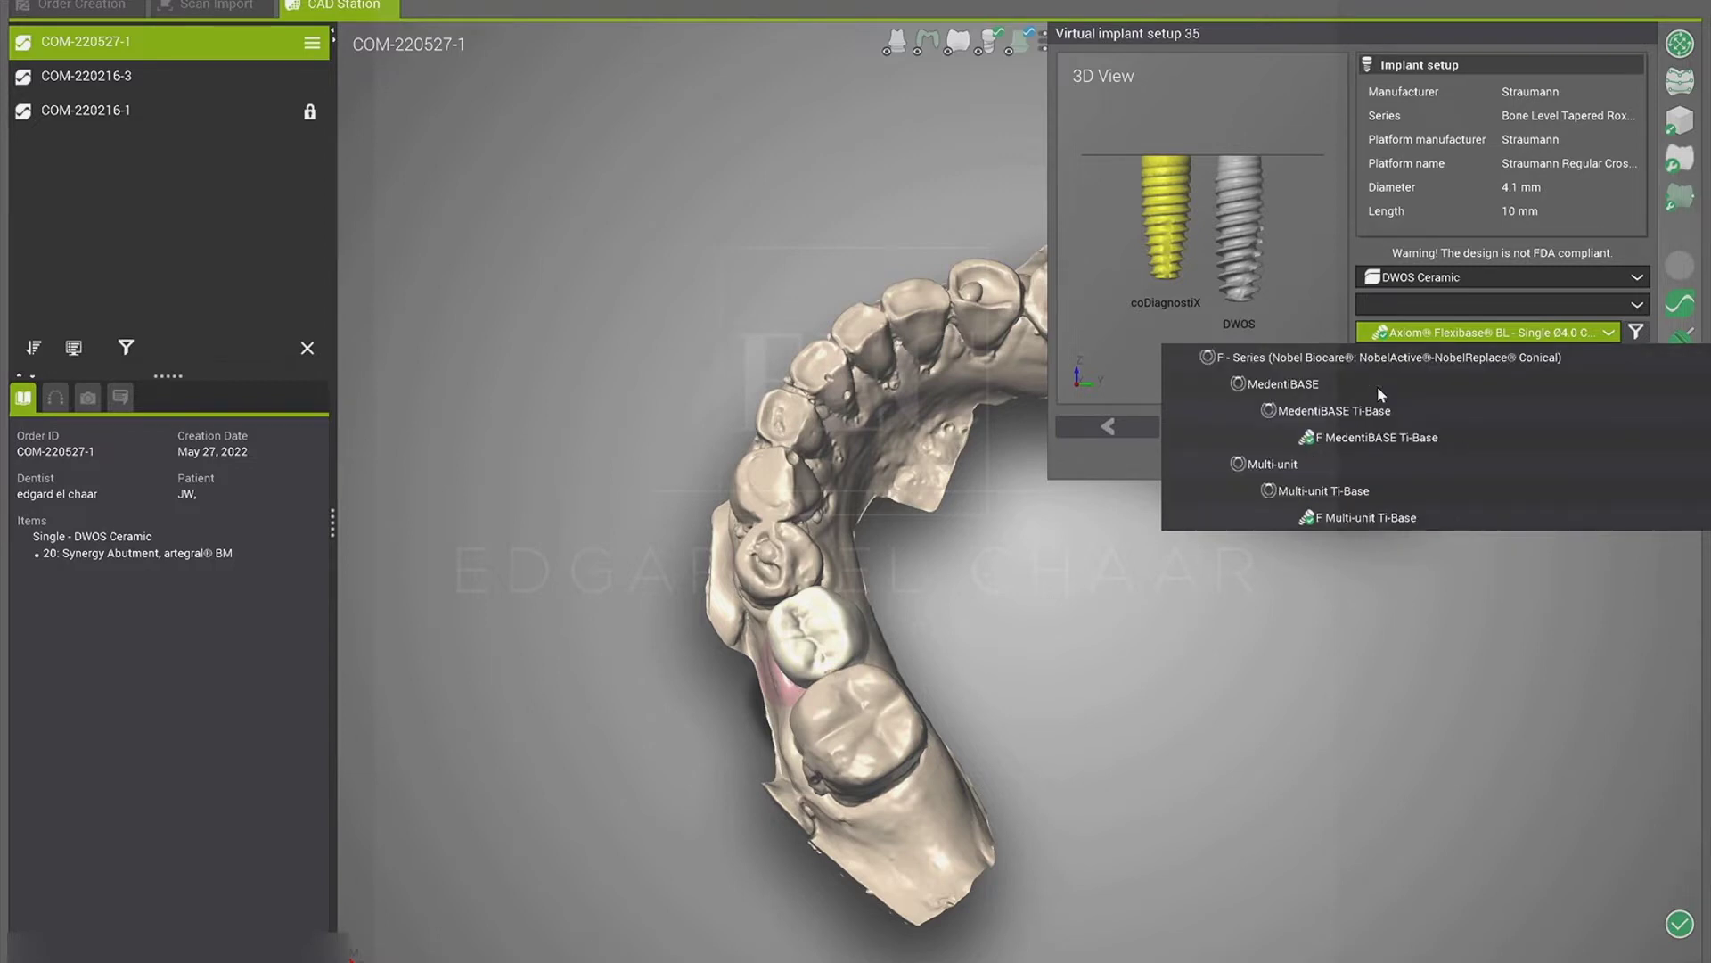
scroll(1377, 387, down, 6)
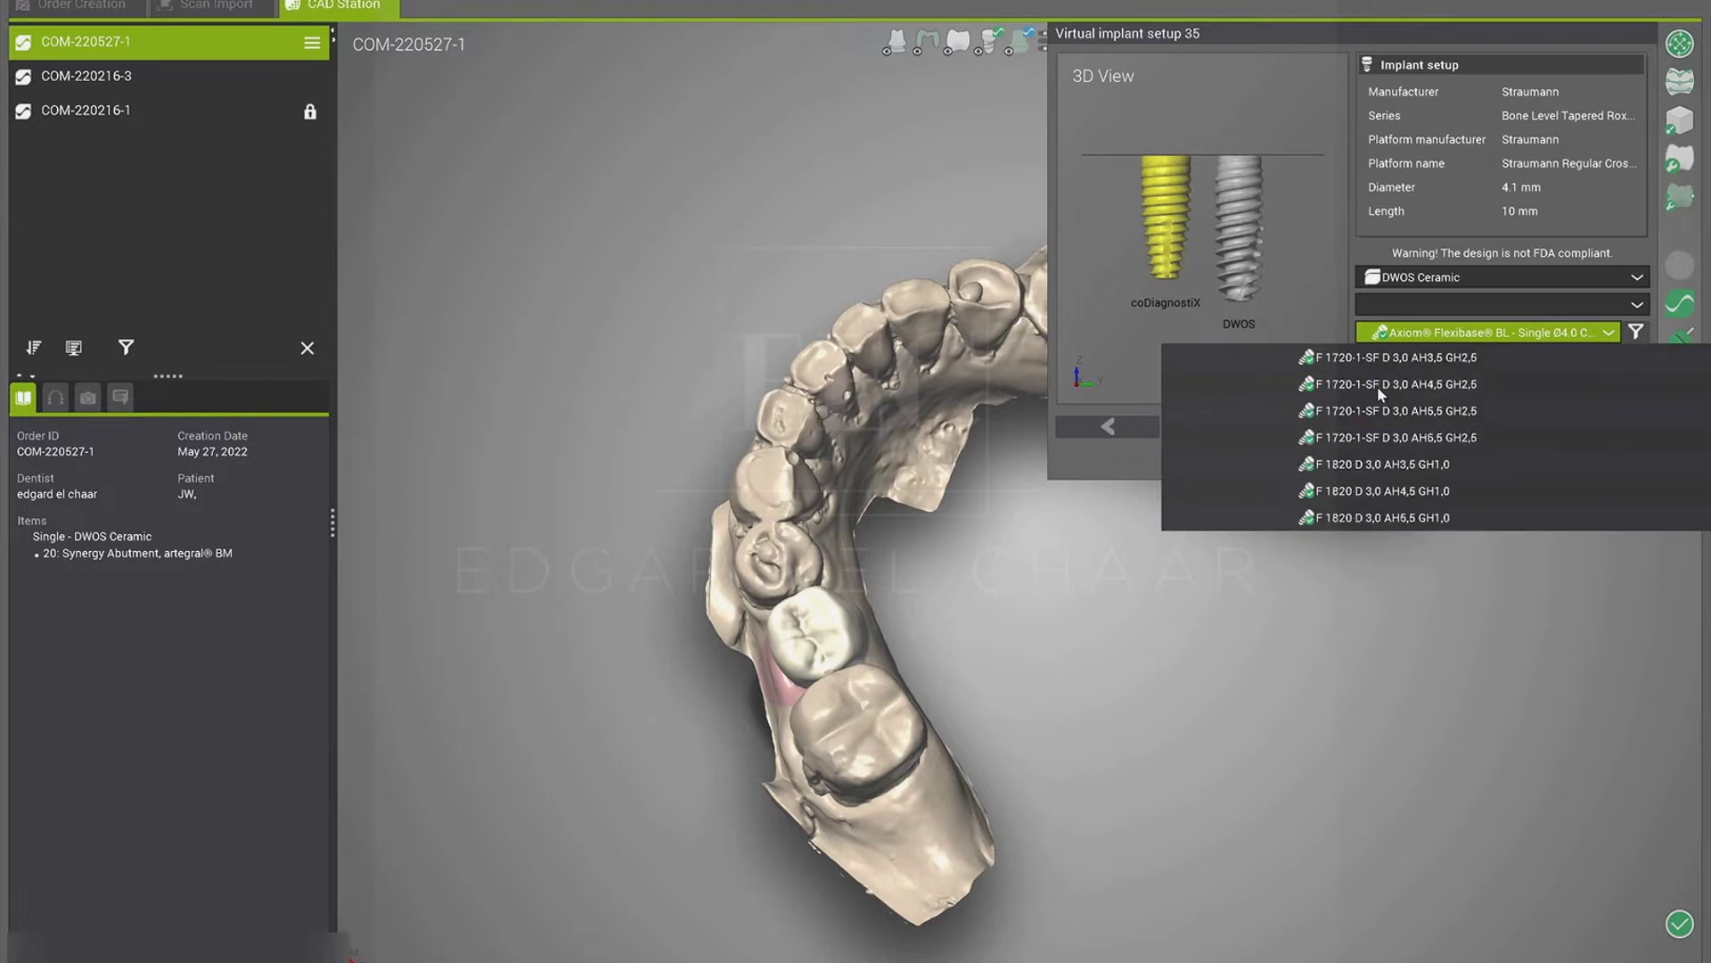
scroll(1377, 387, down, 6)
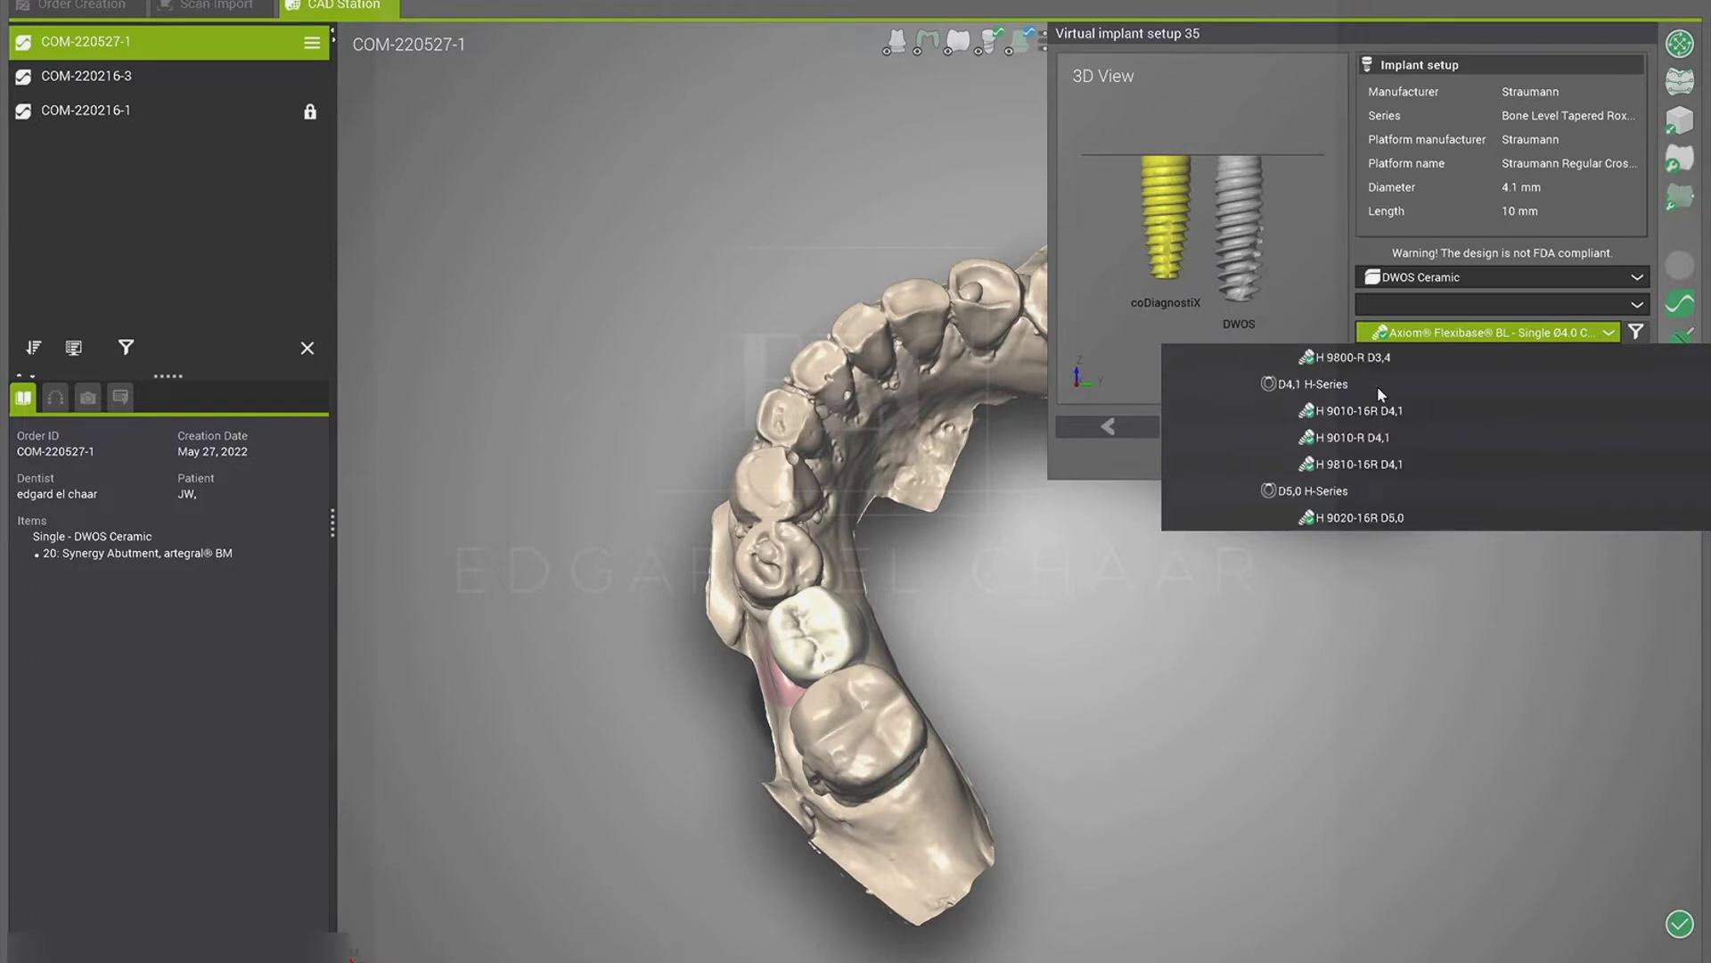
scroll(1377, 387, down, 6)
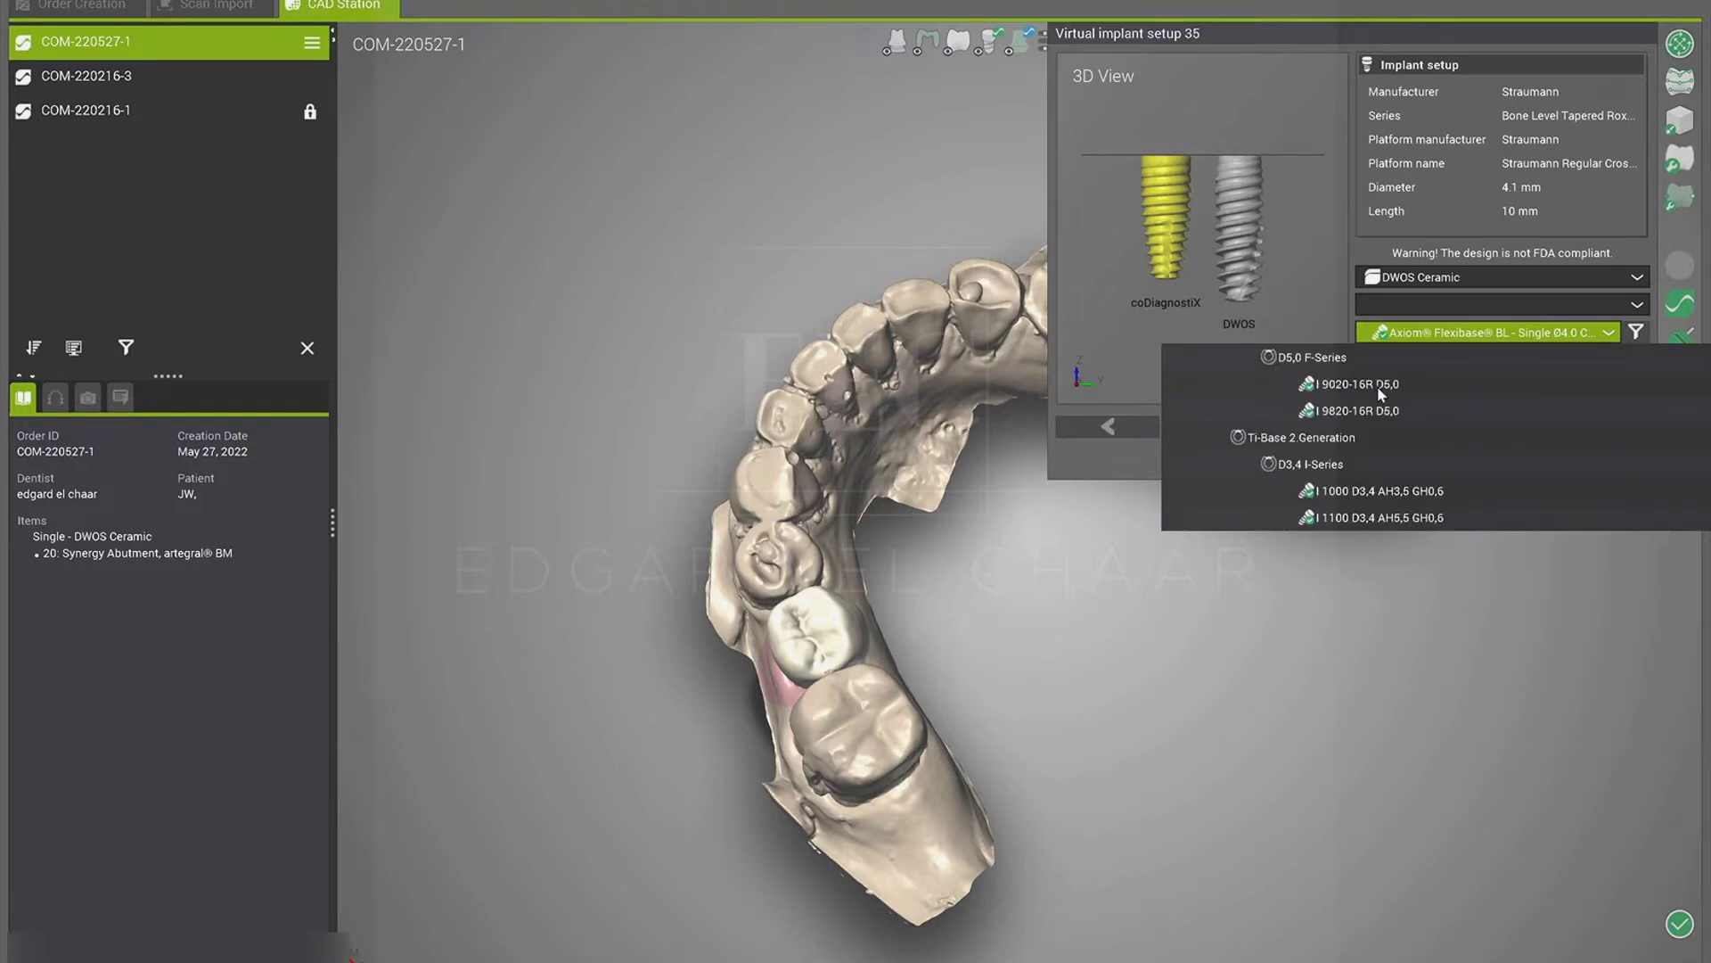
scroll(1377, 387, down, 5)
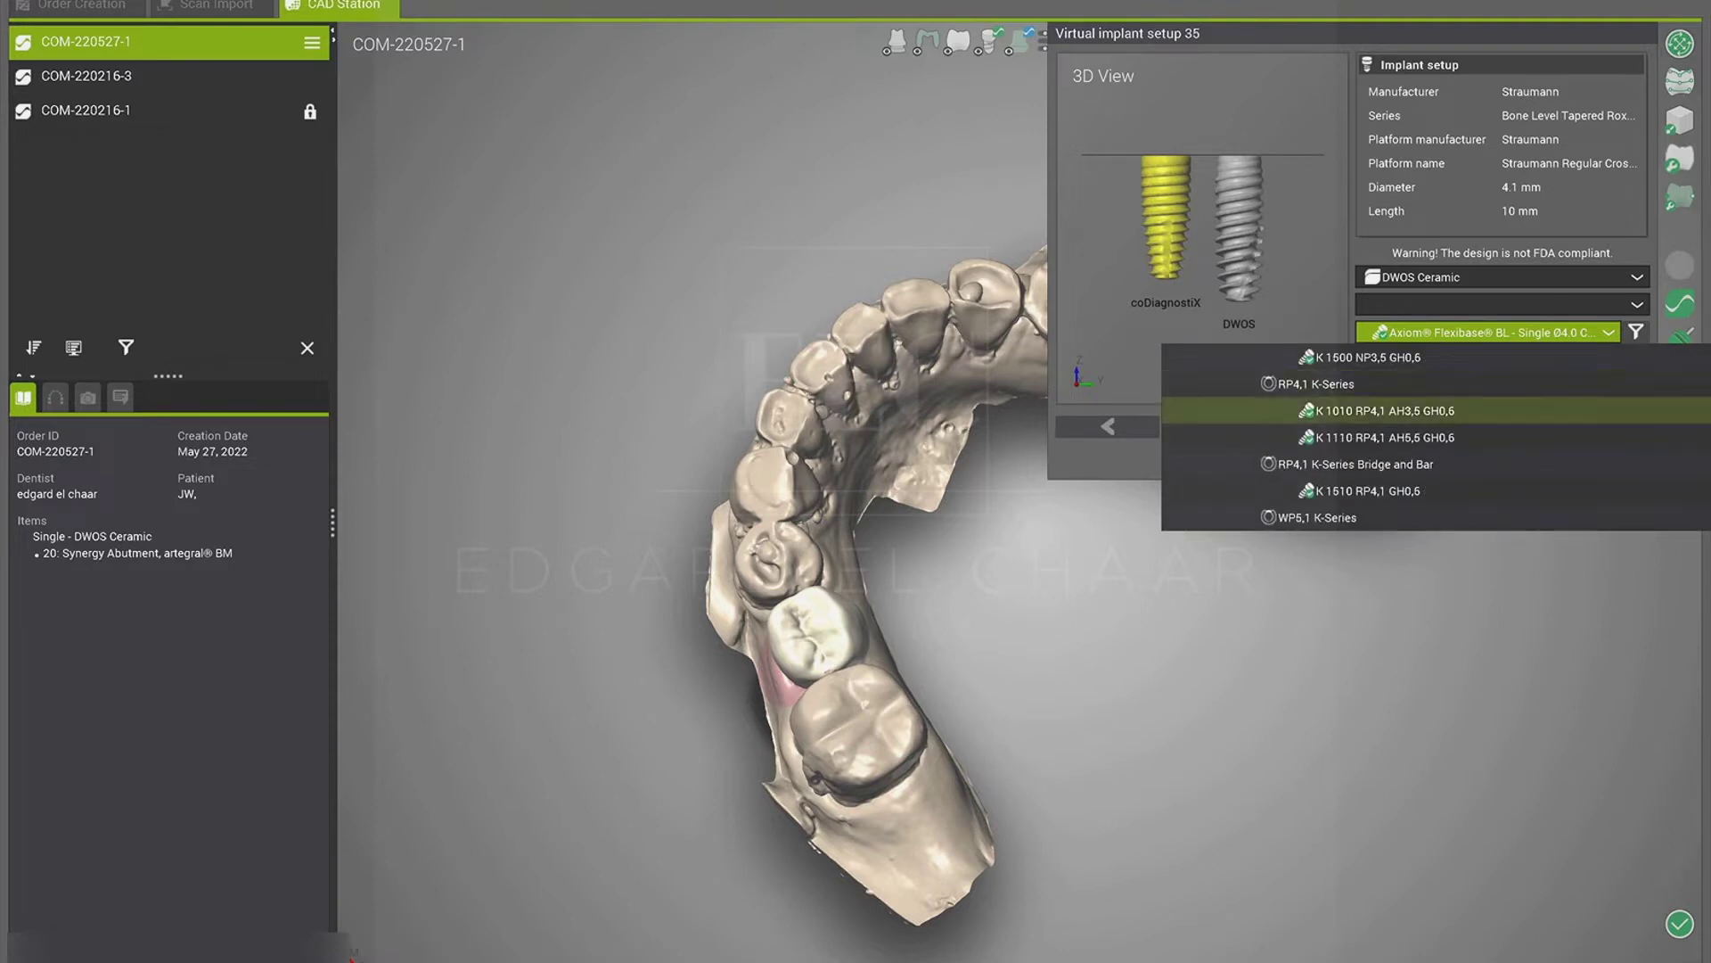
scroll(1377, 437, down, 5)
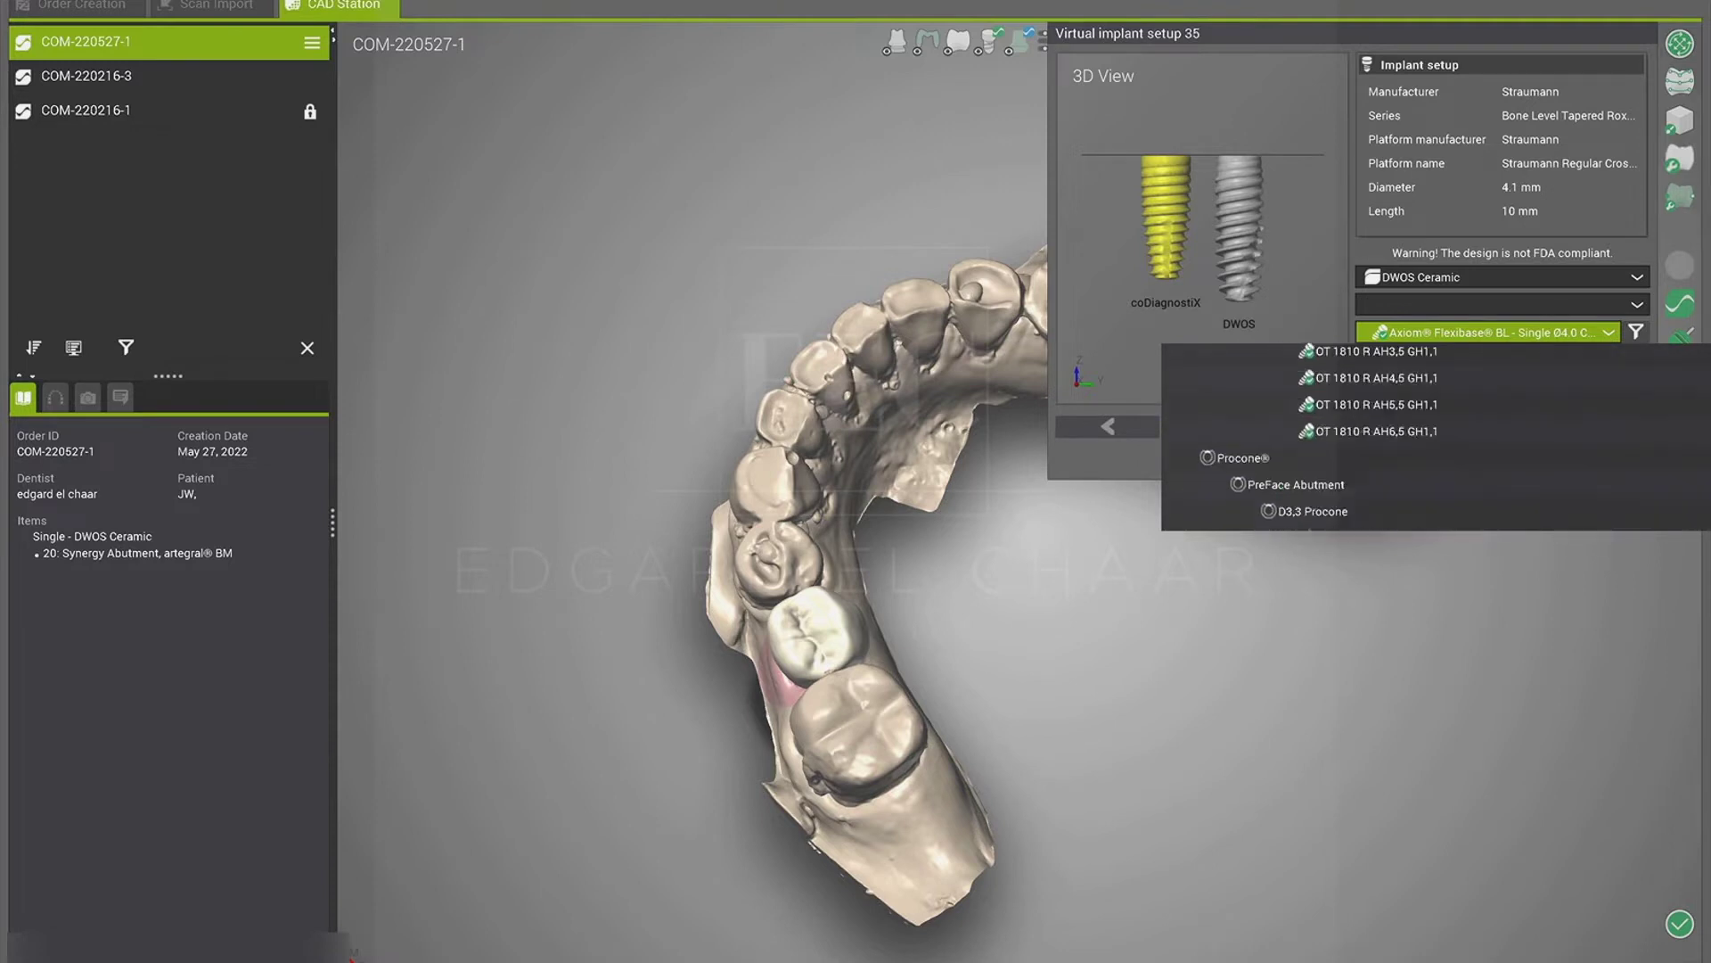
scroll(1377, 436, down, 7)
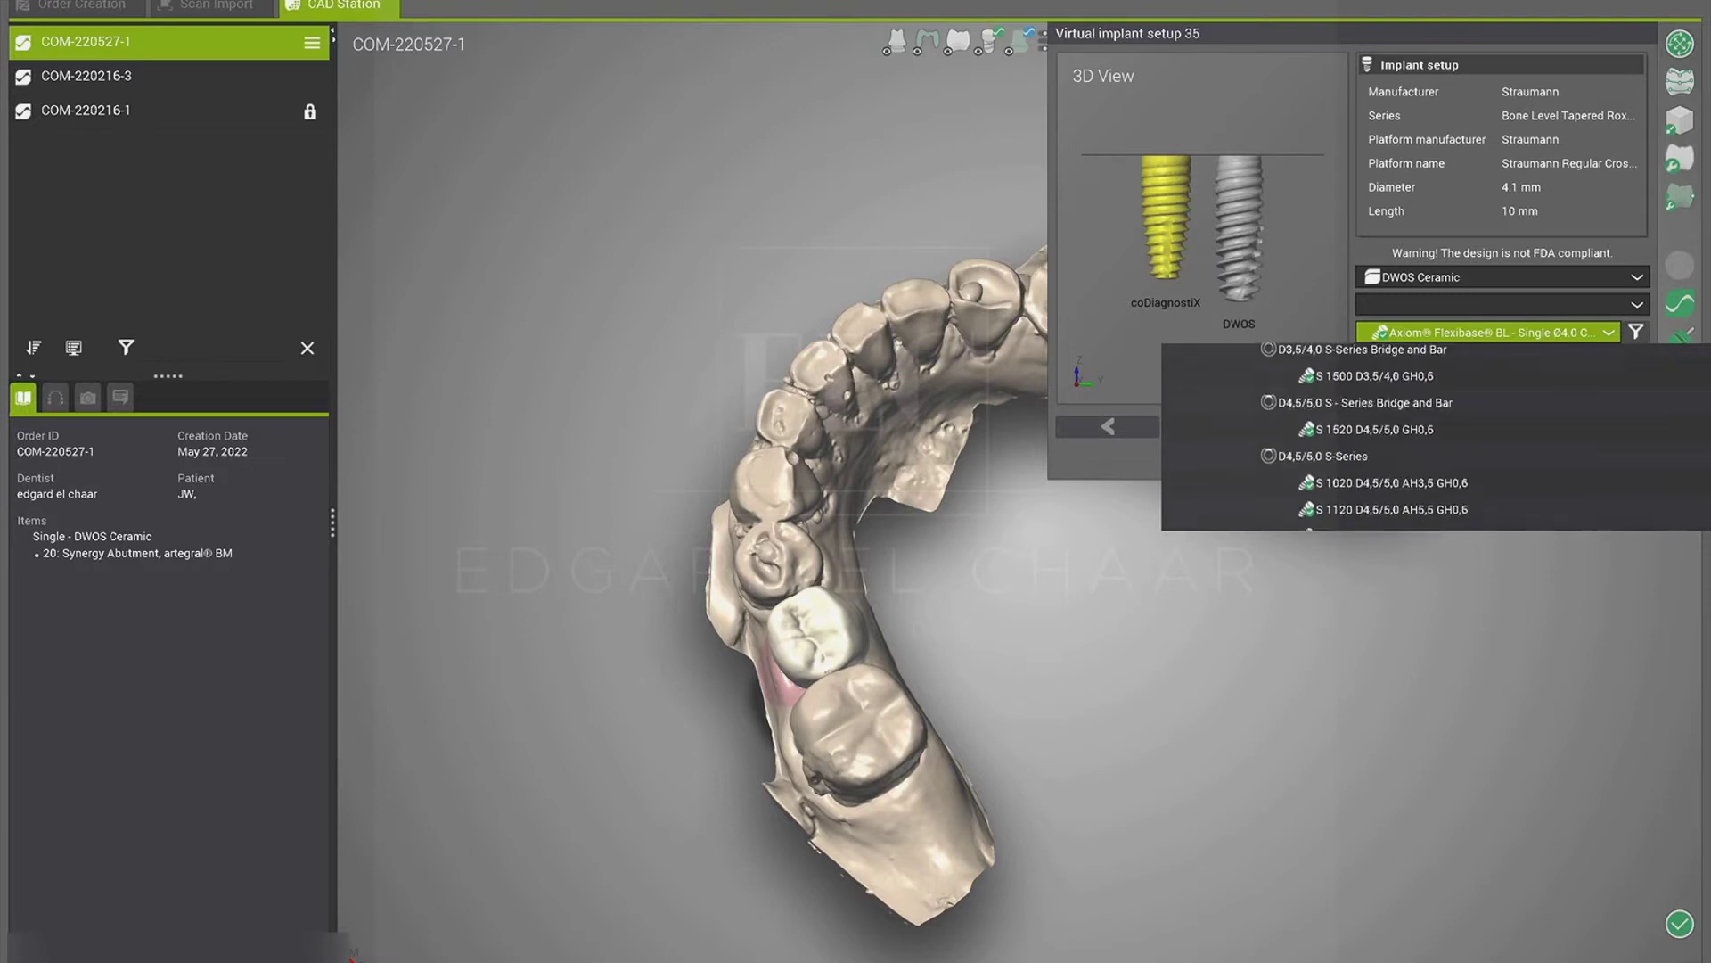
scroll(1377, 437, down, 7)
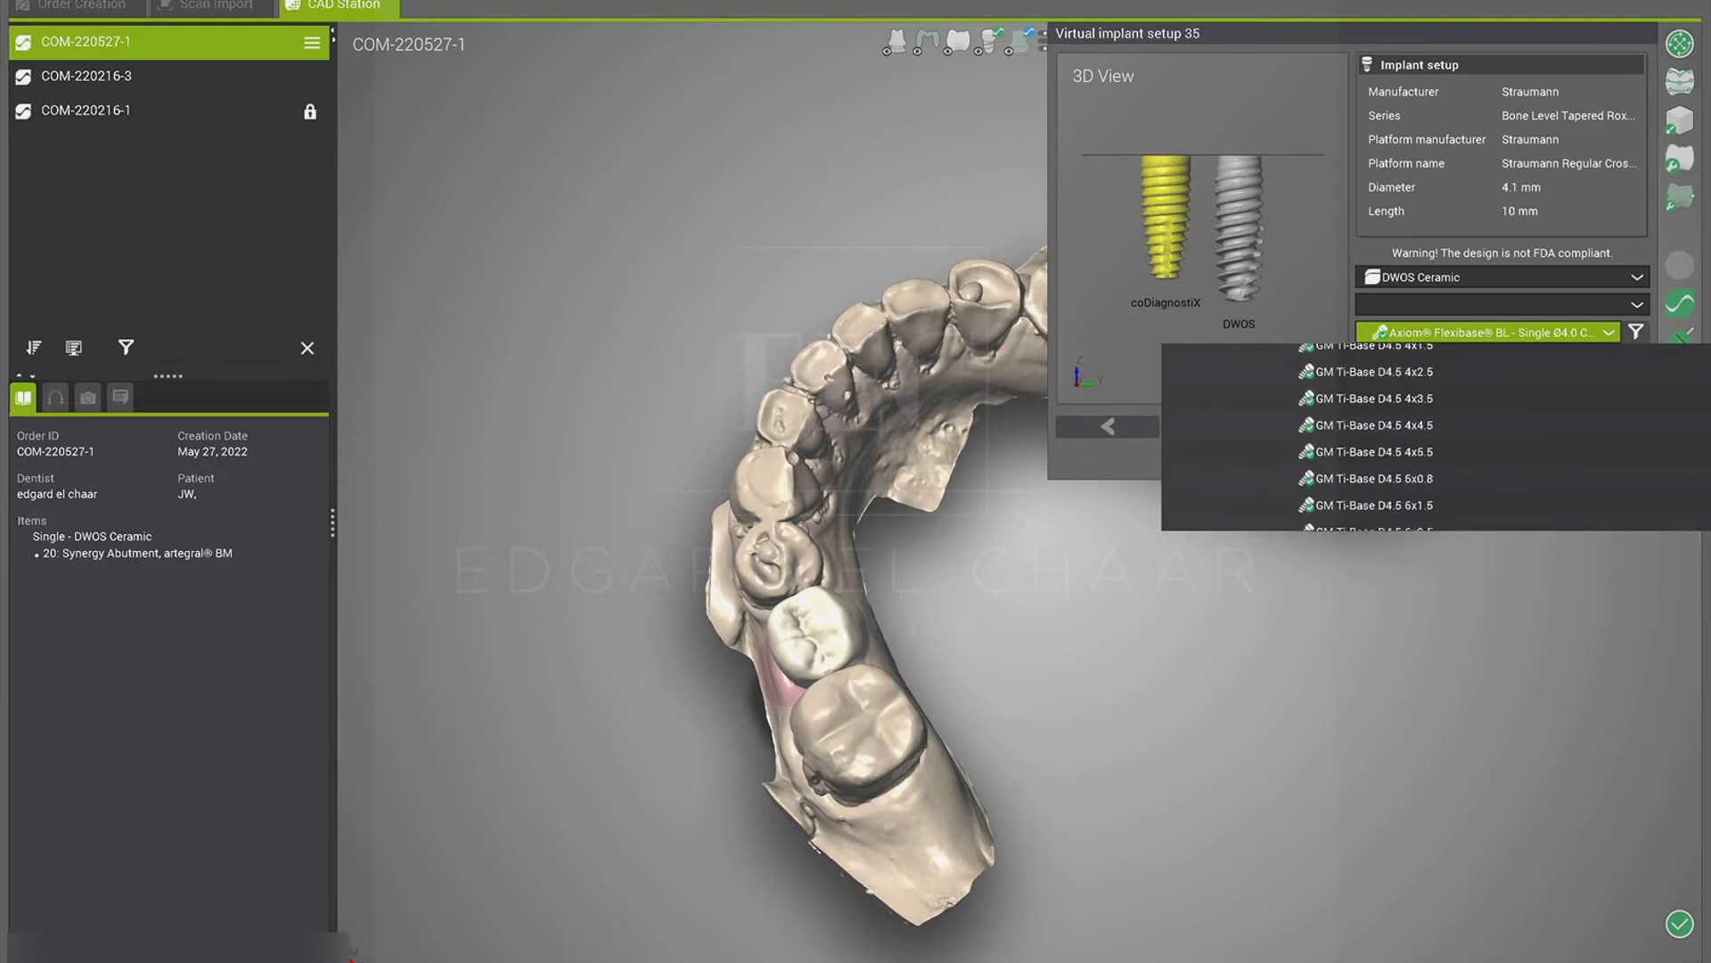
scroll(1377, 437, down, 7)
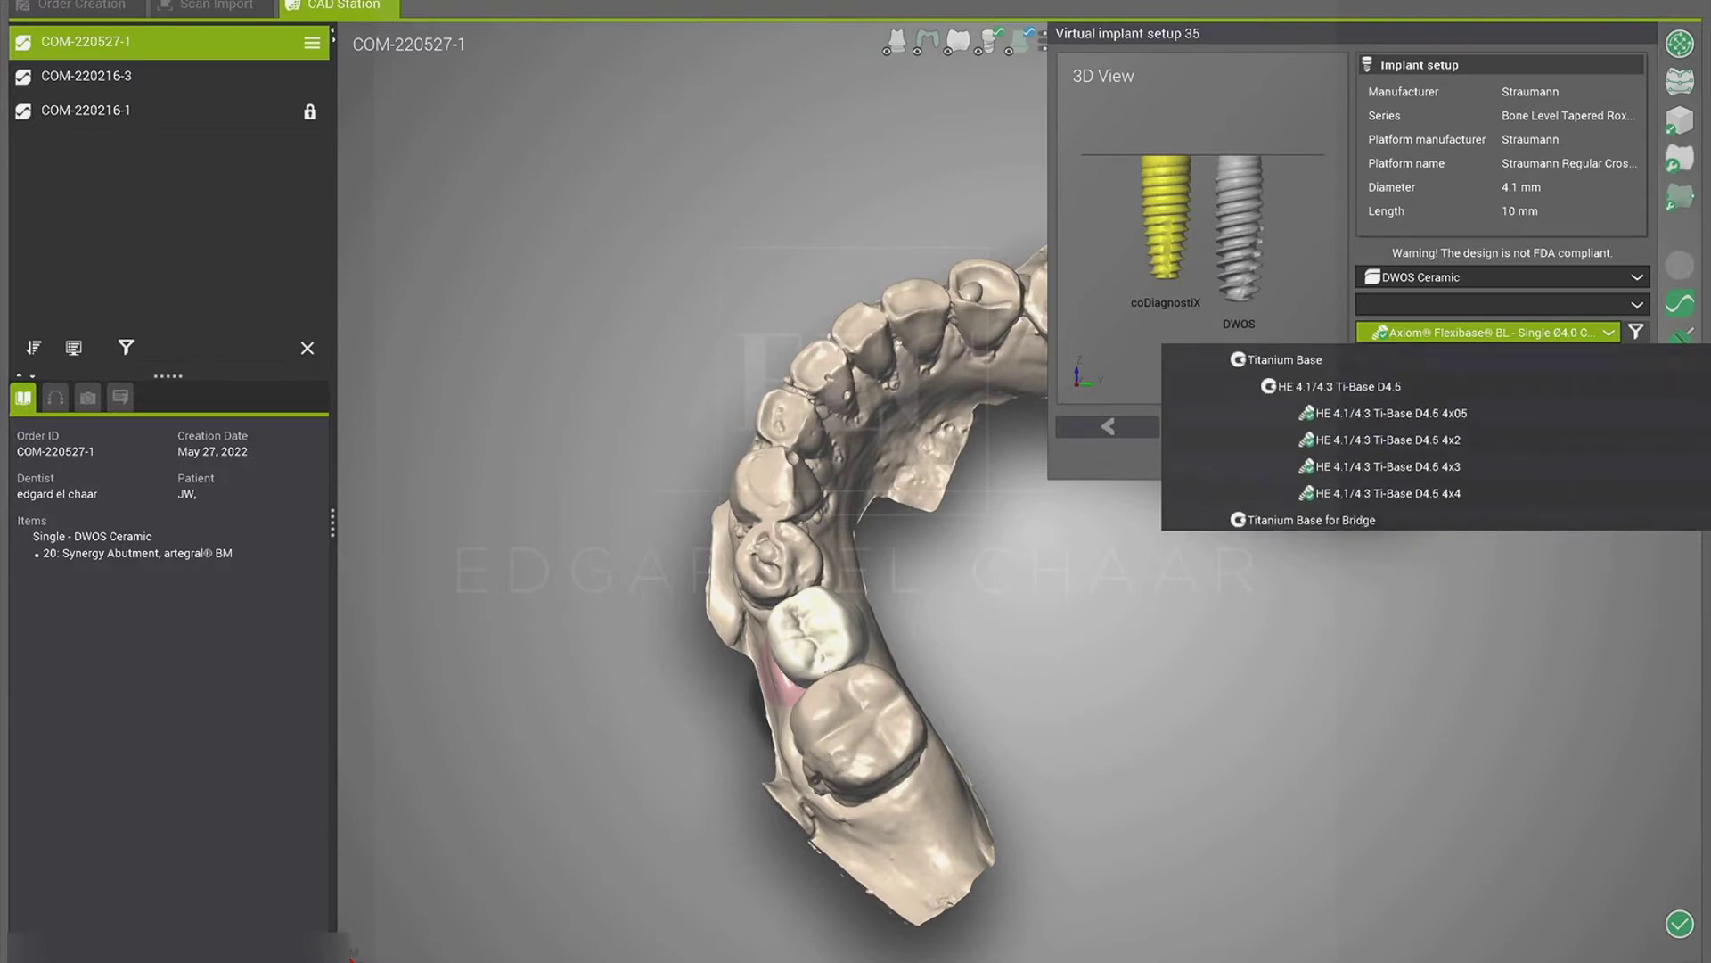
scroll(1377, 436, down, 7)
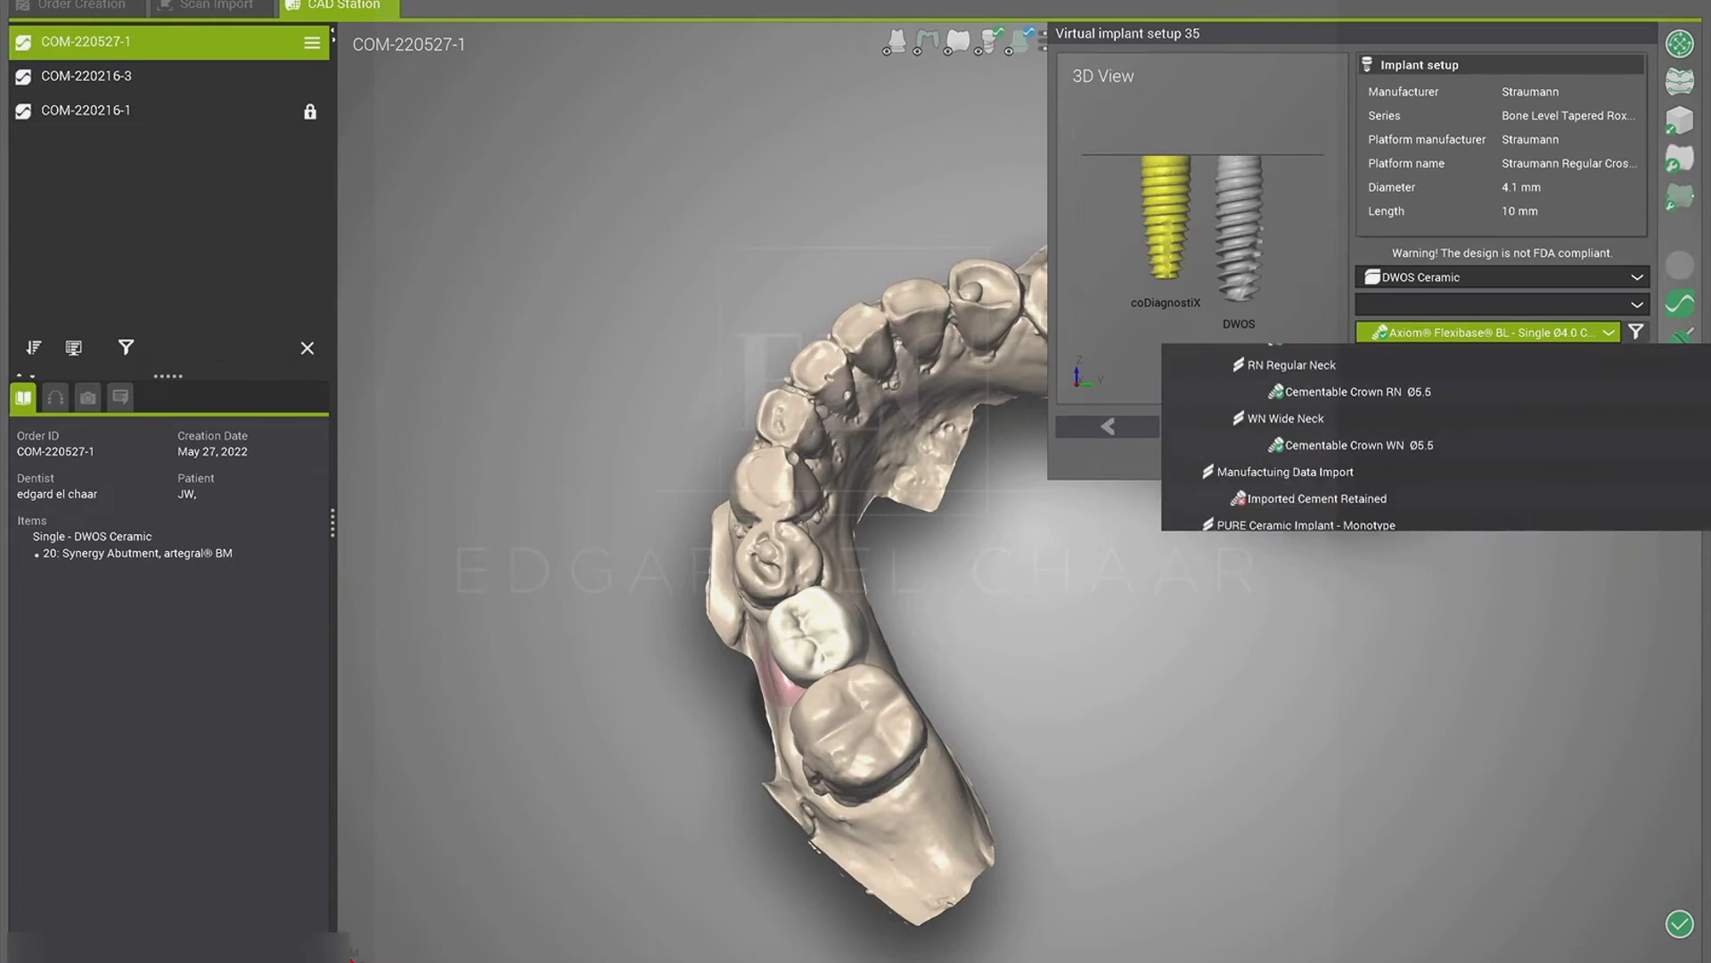
scroll(1628, 427, up, 4)
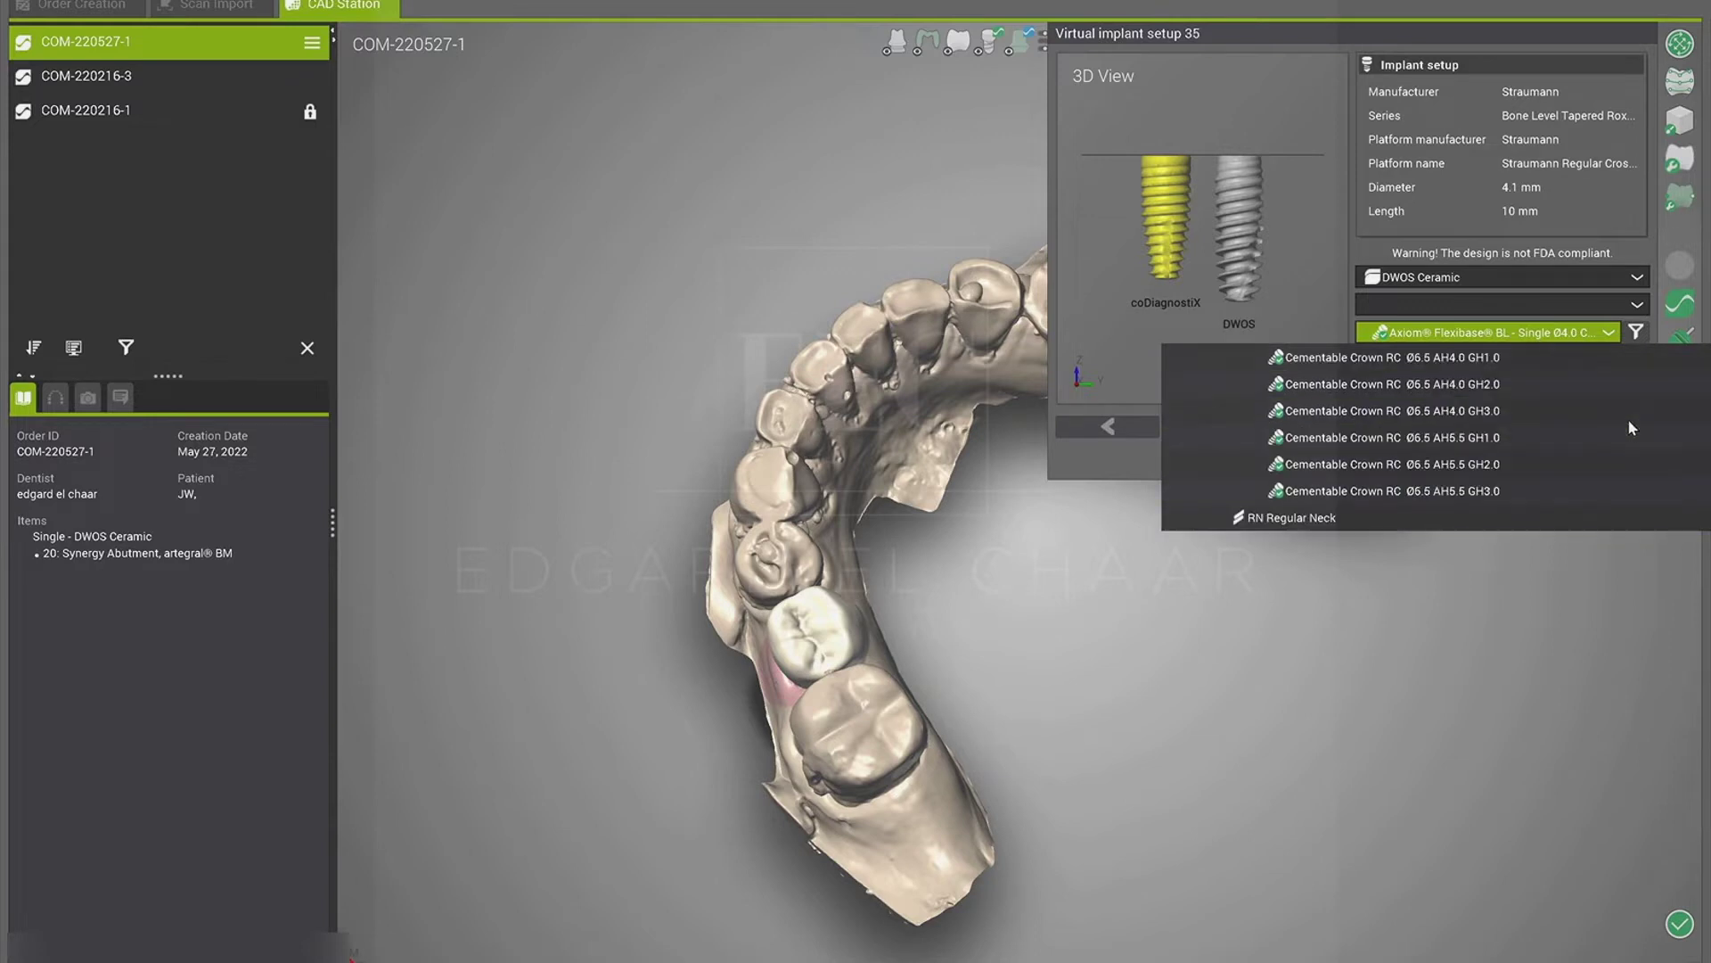
scroll(1630, 426, up, 3)
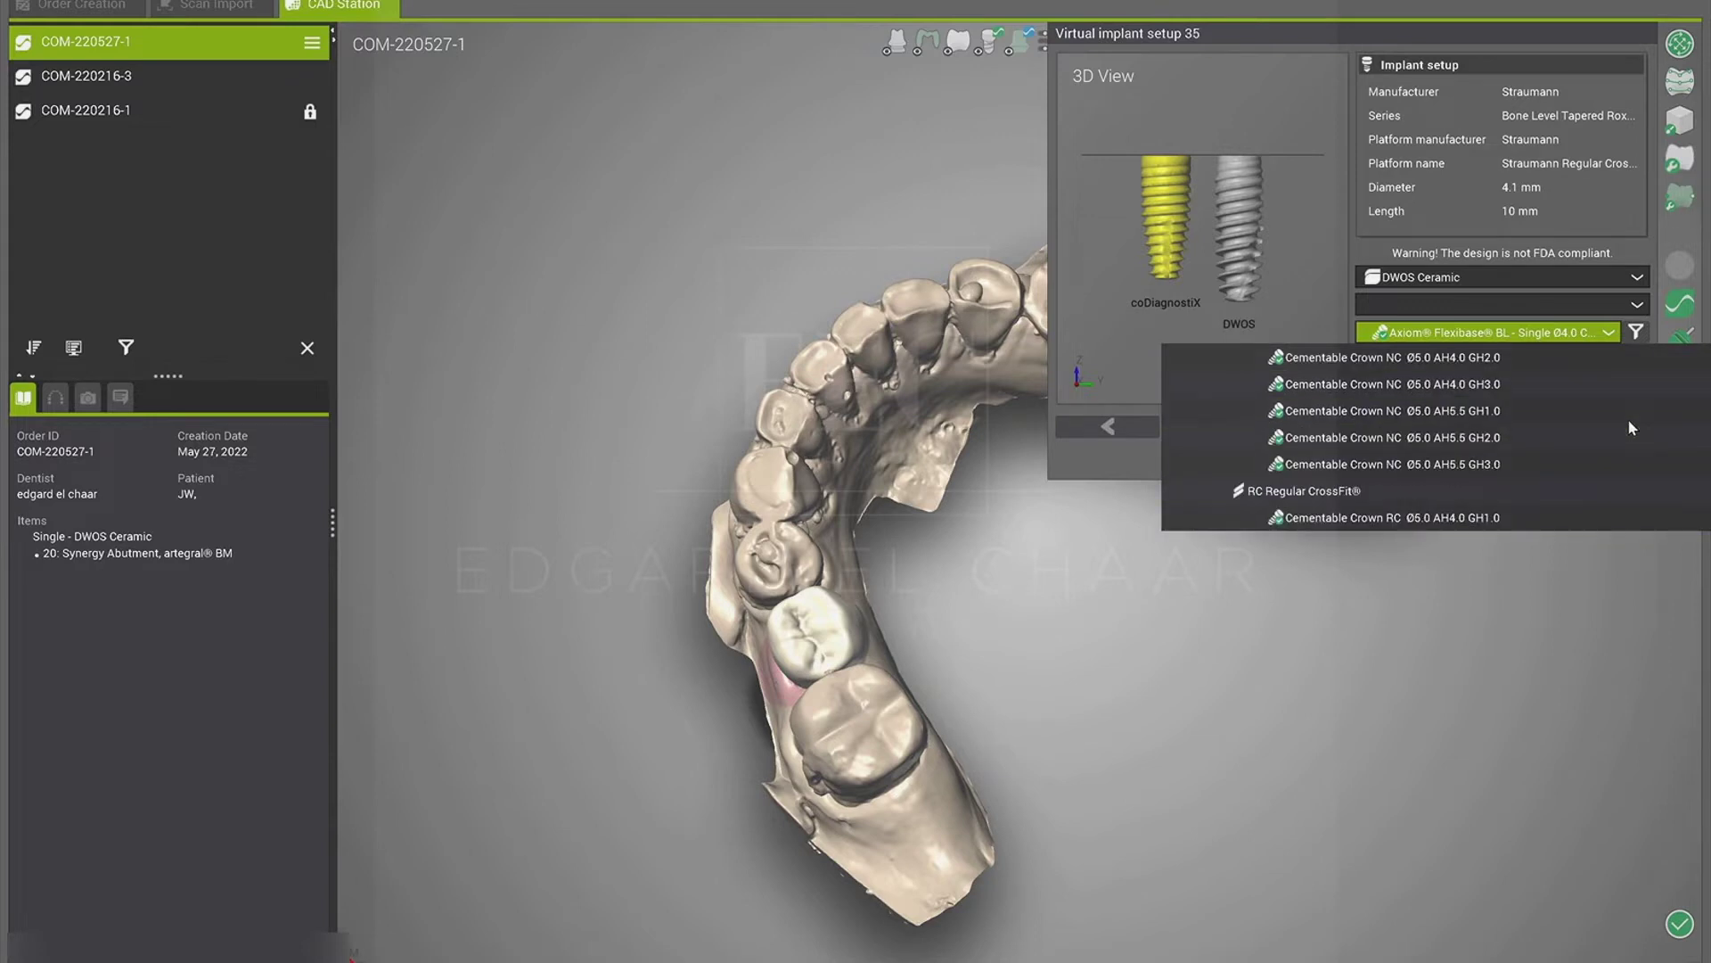
scroll(1630, 427, up, 2)
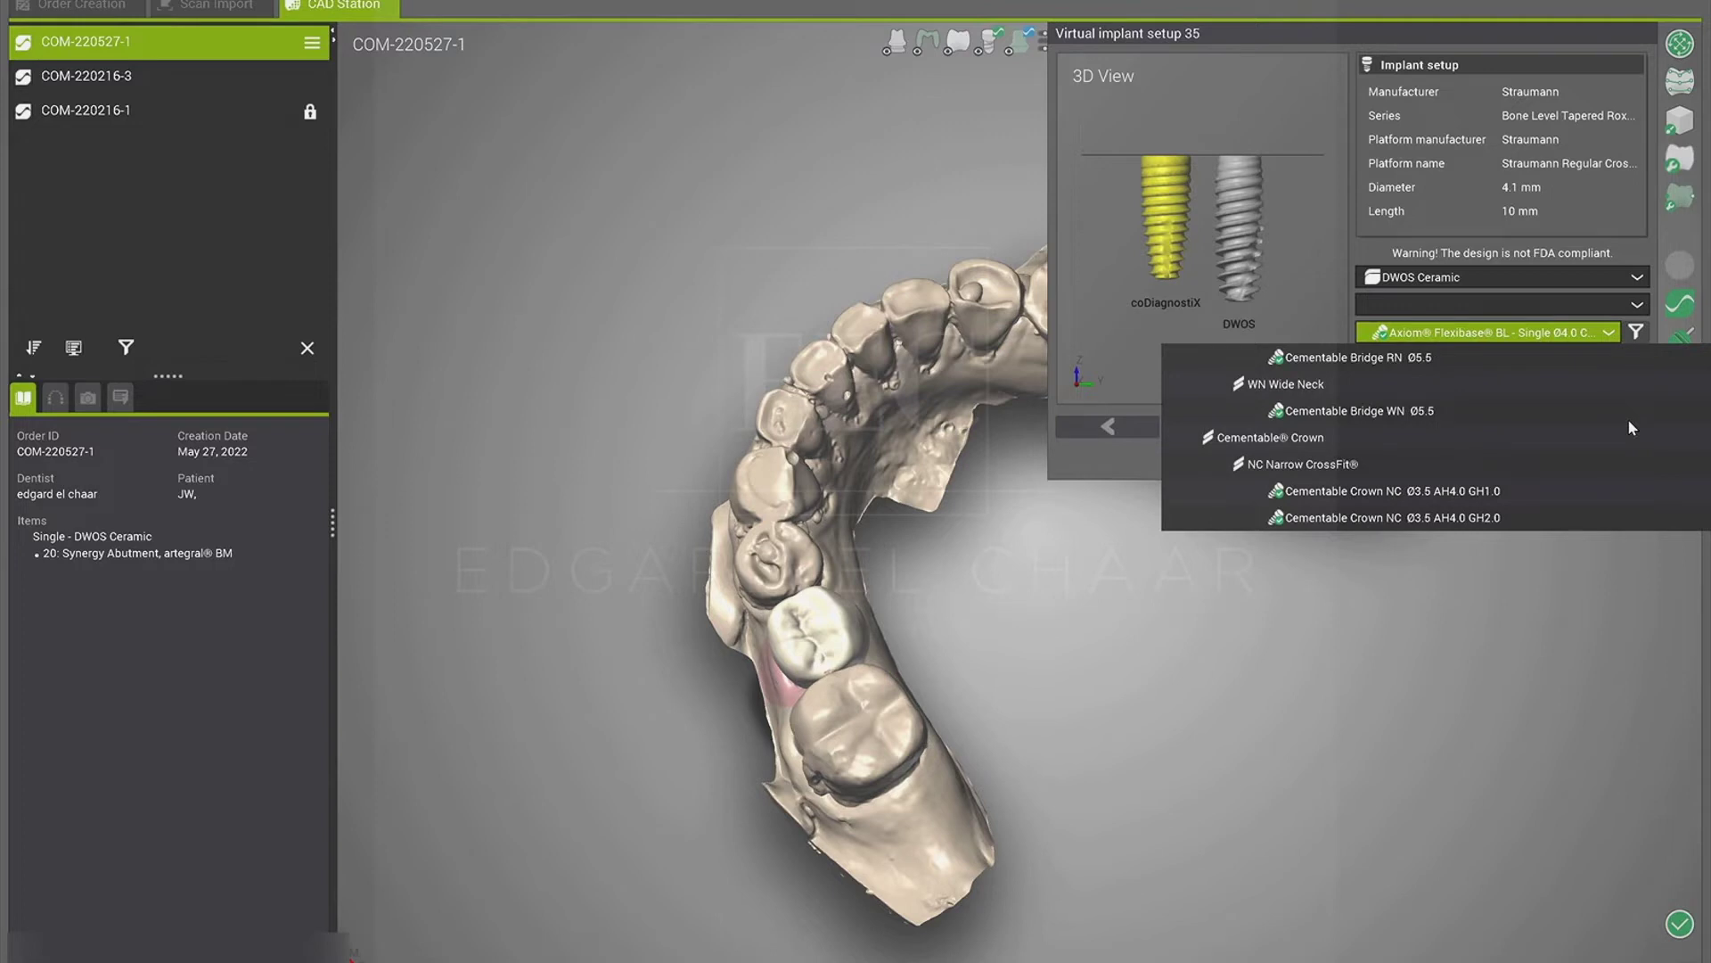
scroll(1630, 427, up, 4)
scroll(1628, 419, up, 5)
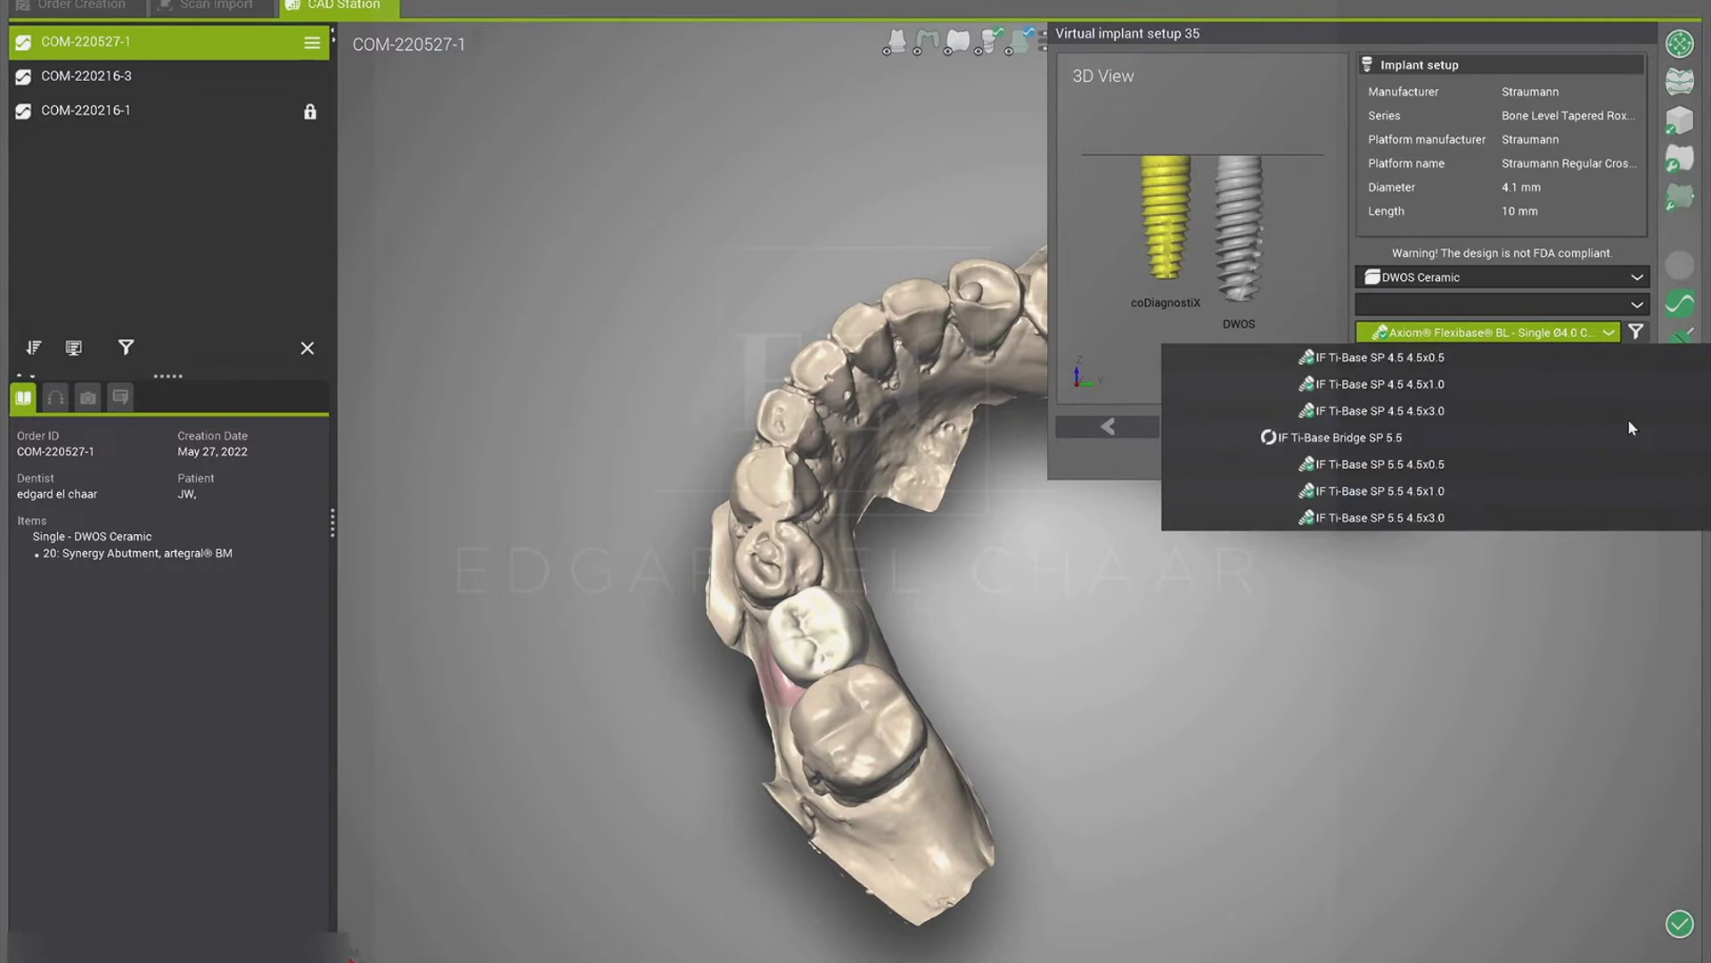
scroll(1627, 419, up, 4)
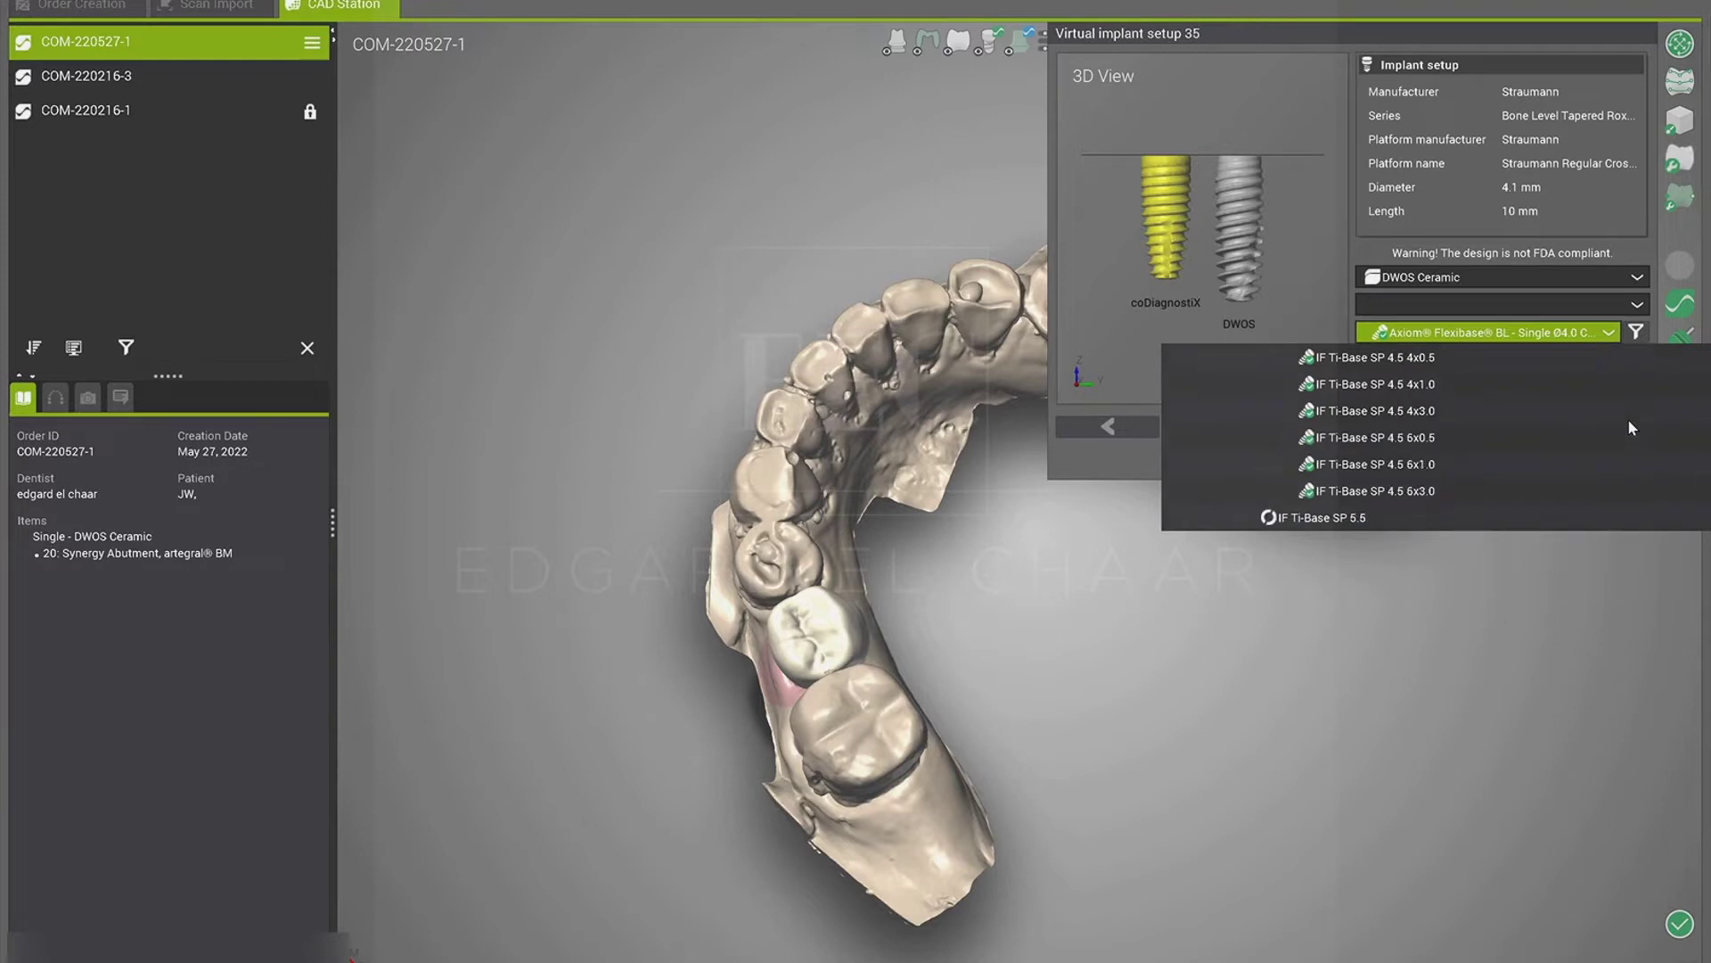
scroll(1627, 418, down, 5)
scroll(1627, 419, down, 4)
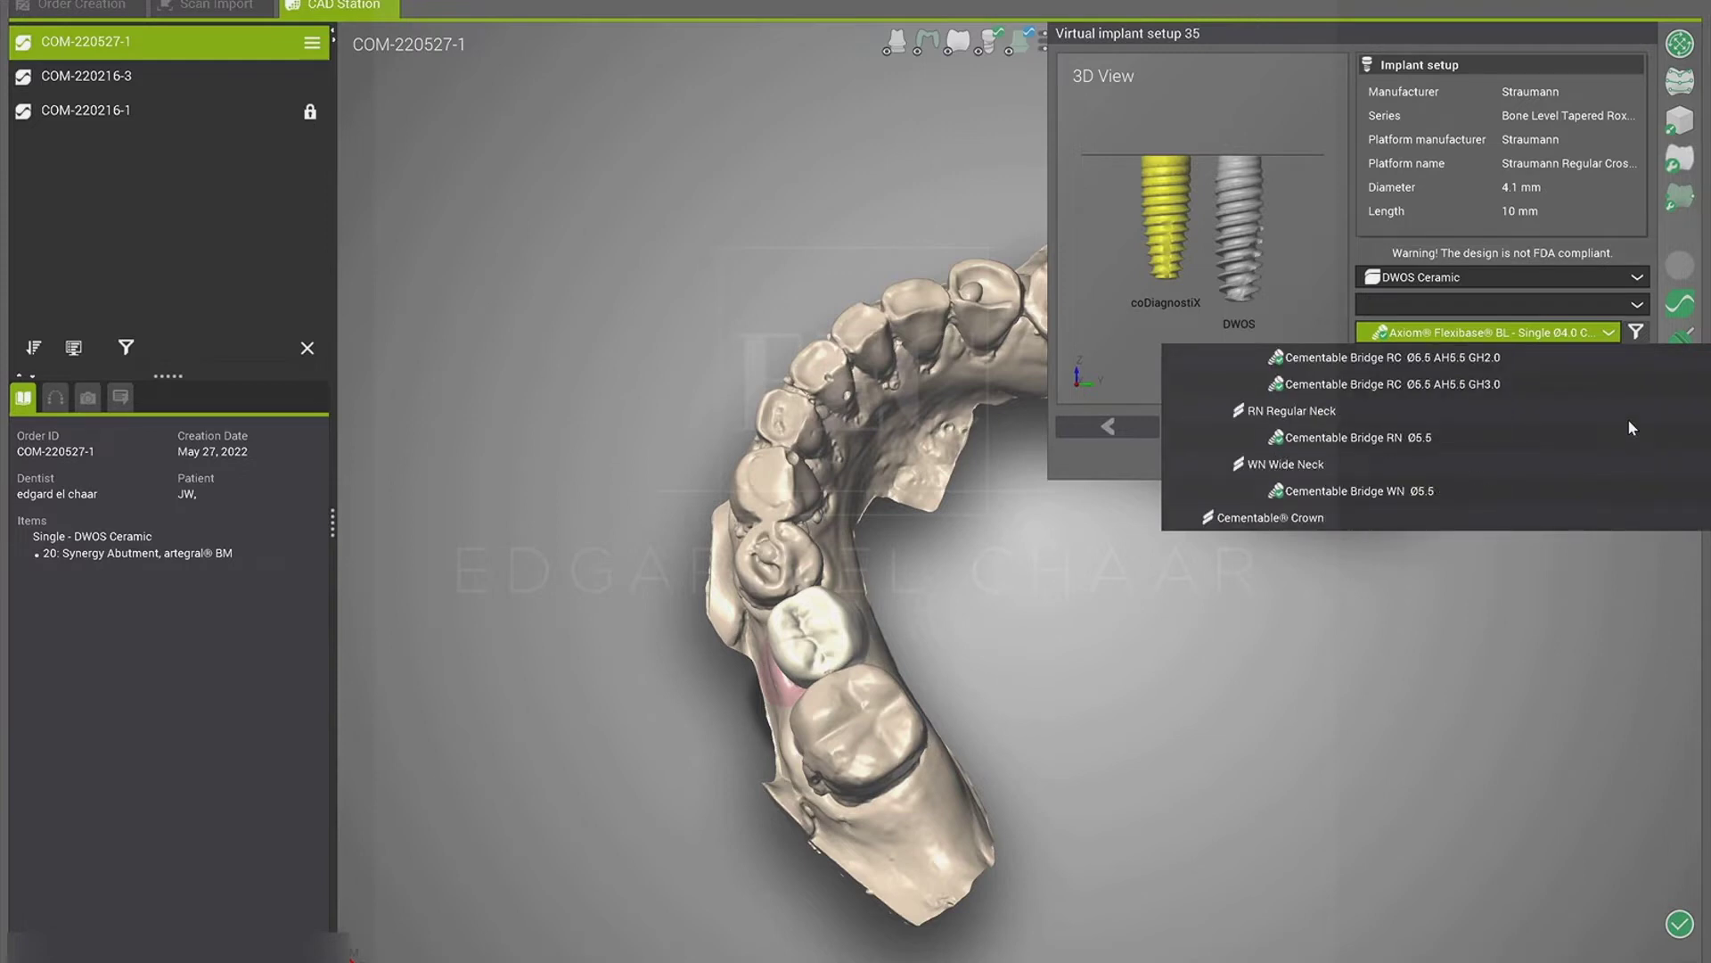
scroll(1629, 426, down, 3)
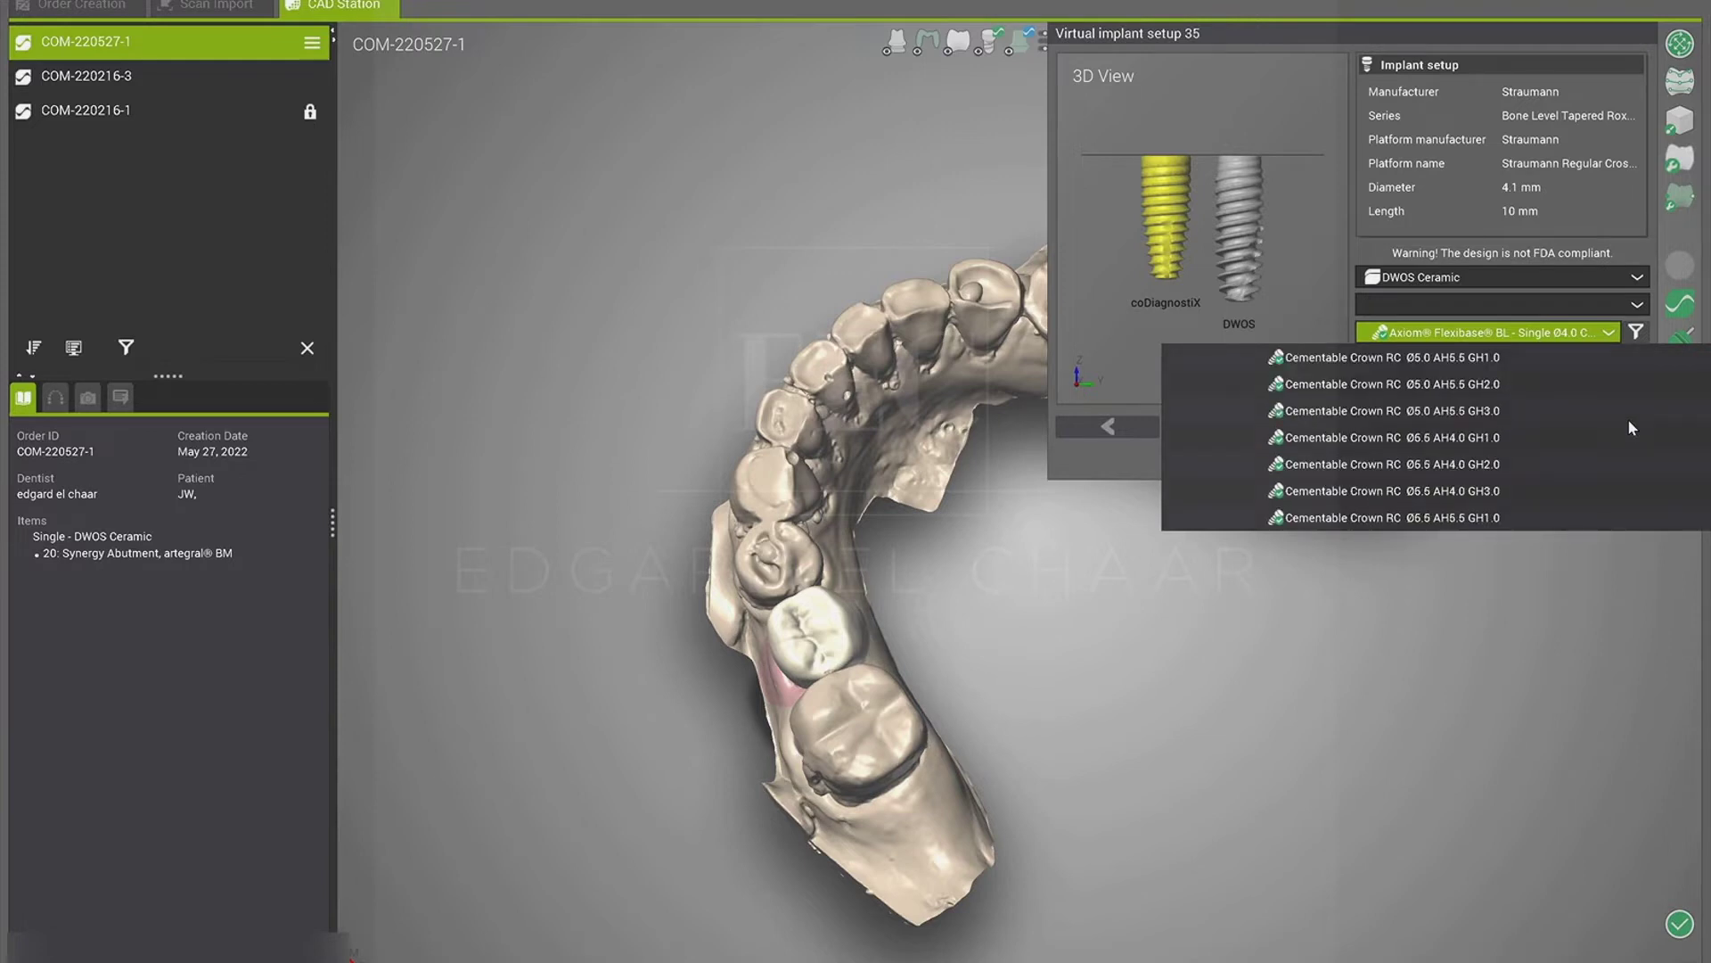
scroll(1629, 422, down, 5)
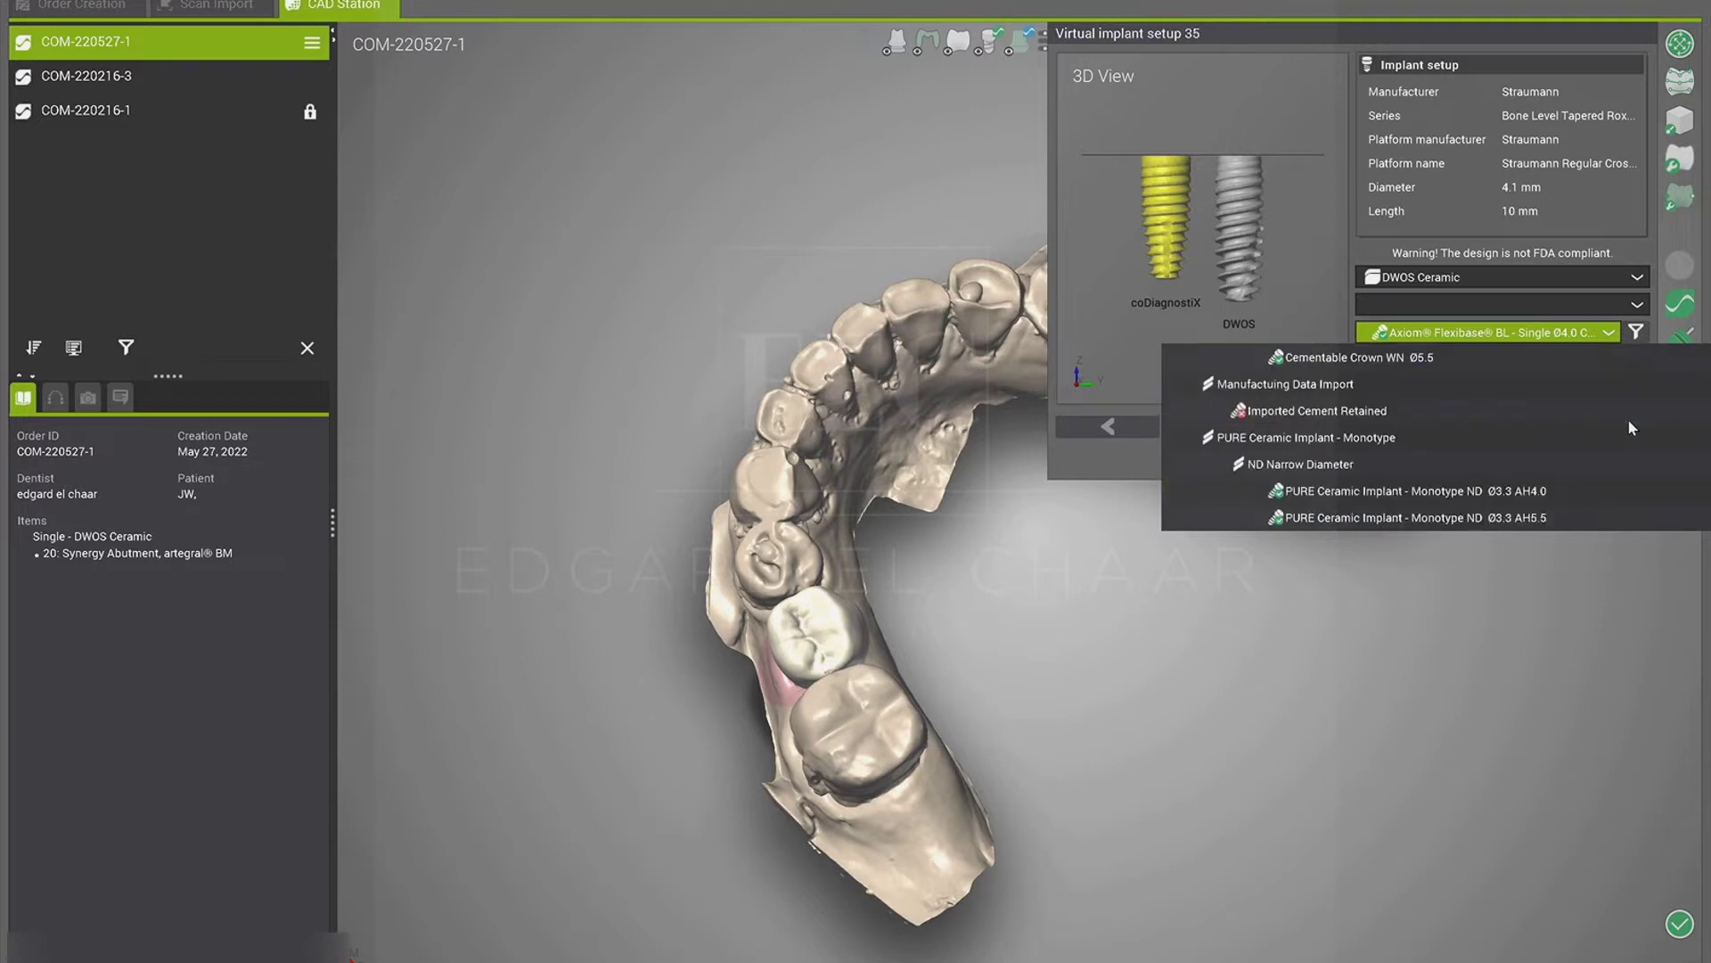
scroll(1629, 424, down, 8)
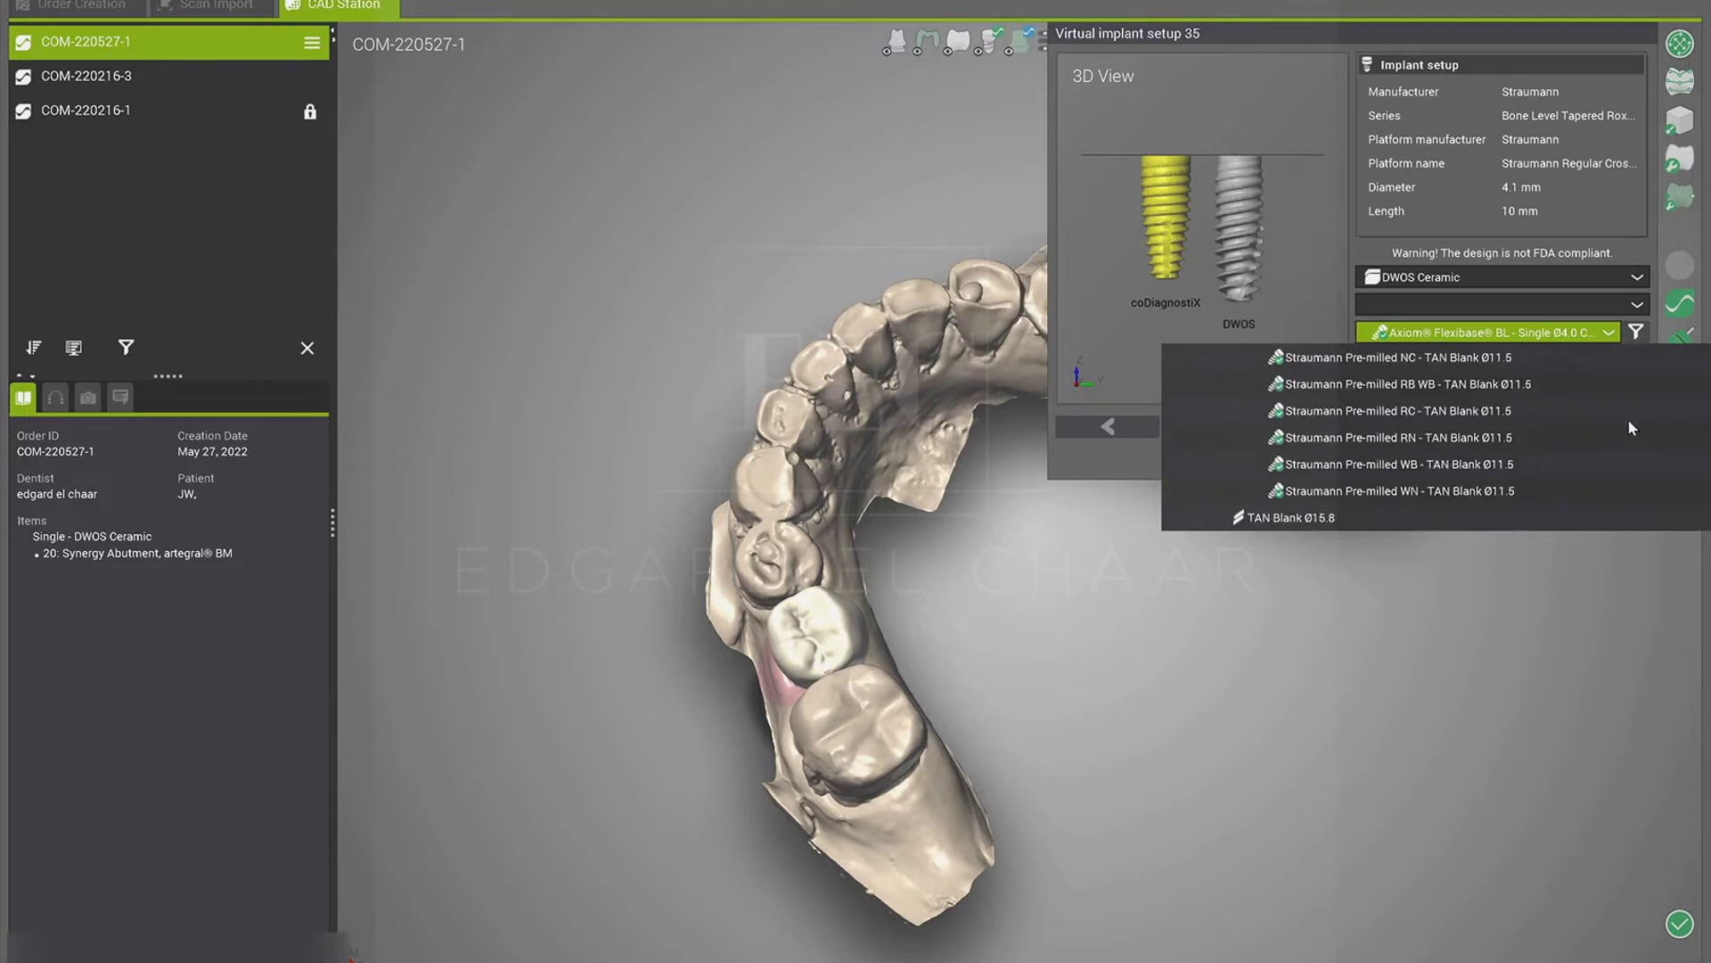
scroll(1628, 427, down, 5)
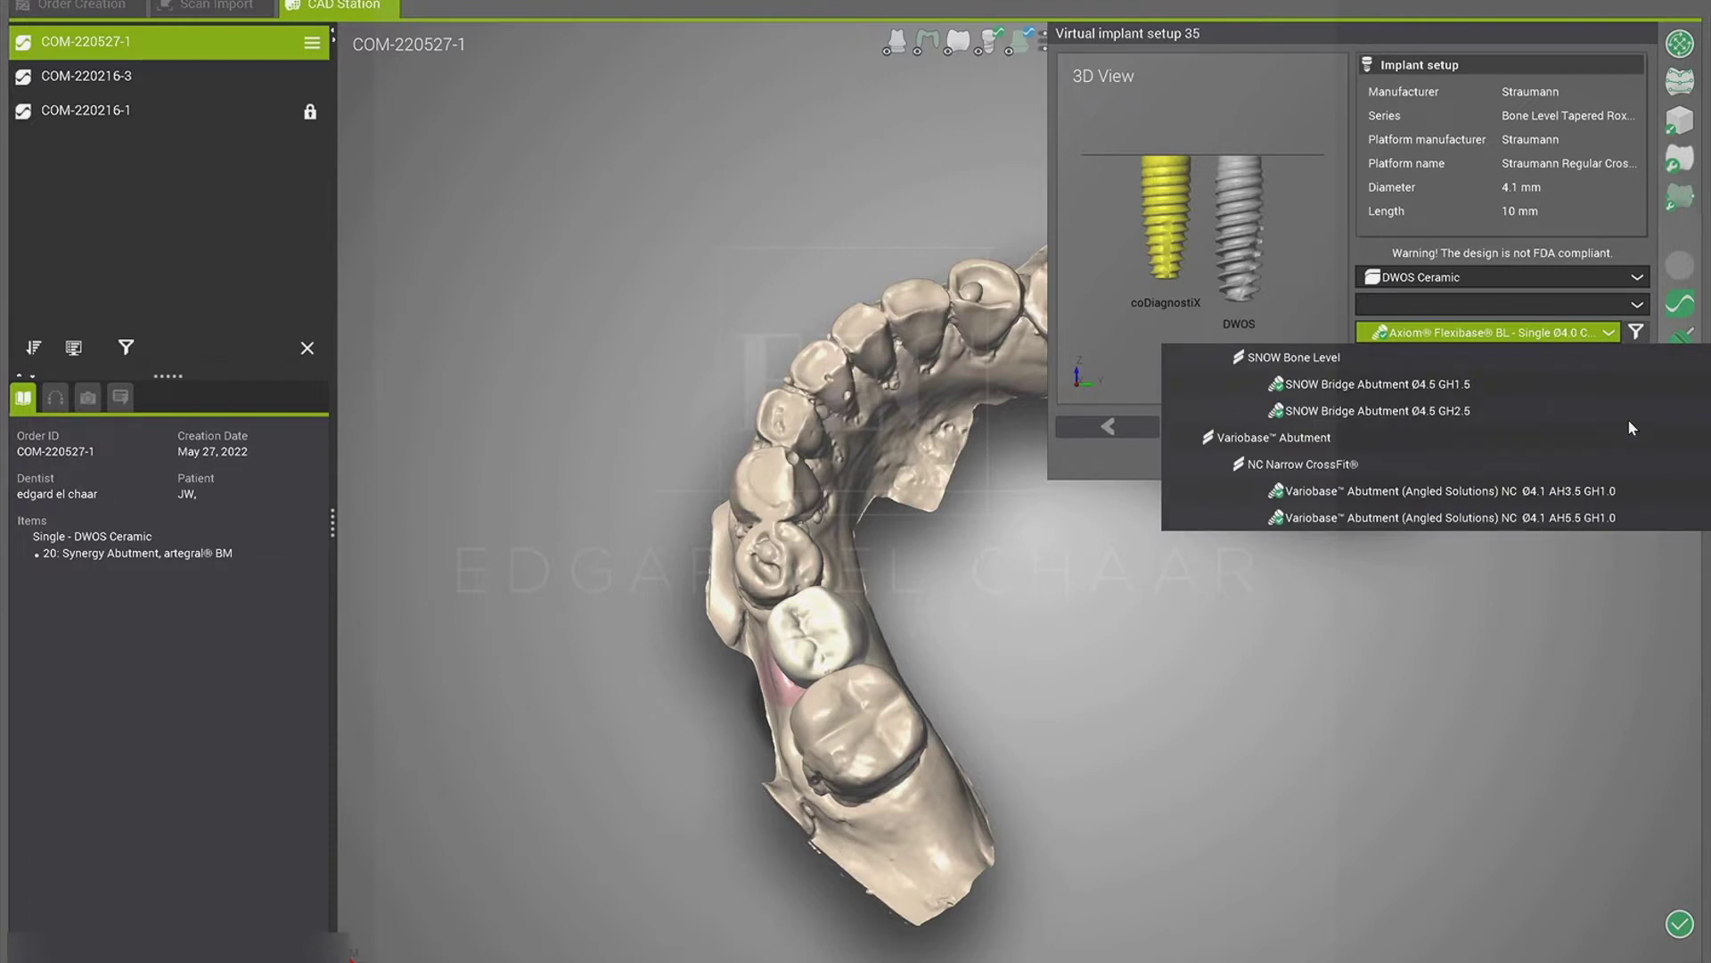
scroll(1627, 423, down, 3)
scroll(1628, 423, down, 5)
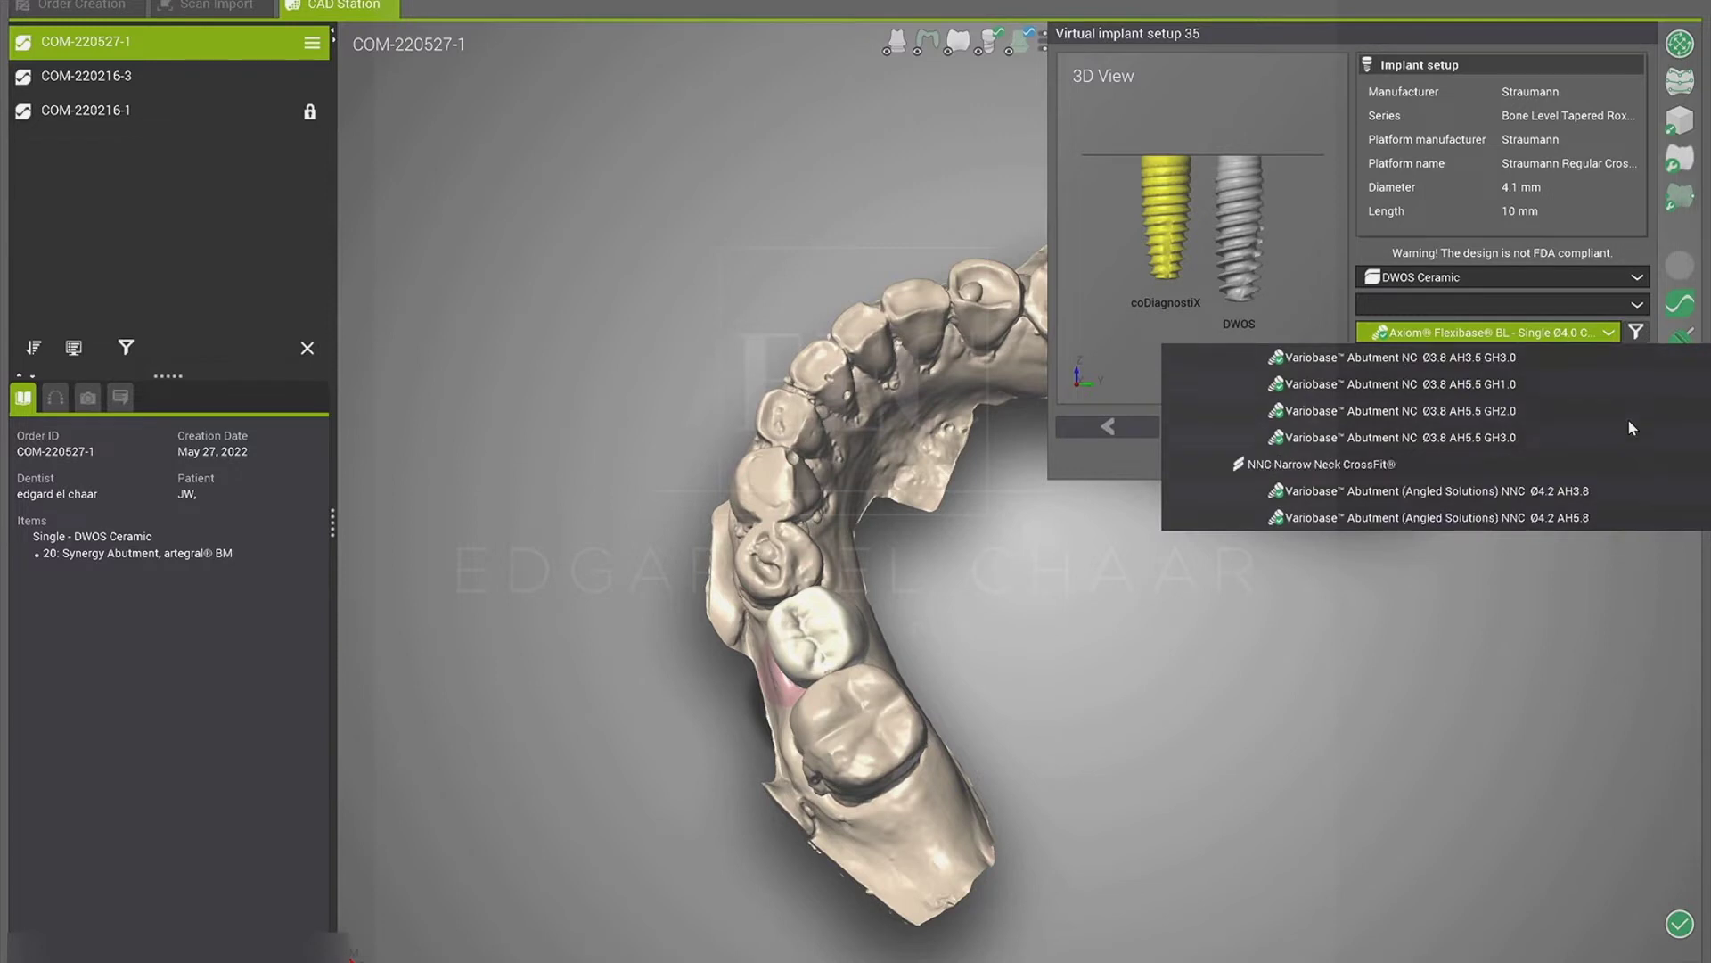
scroll(1627, 419, down, 3)
scroll(1628, 419, down, 3)
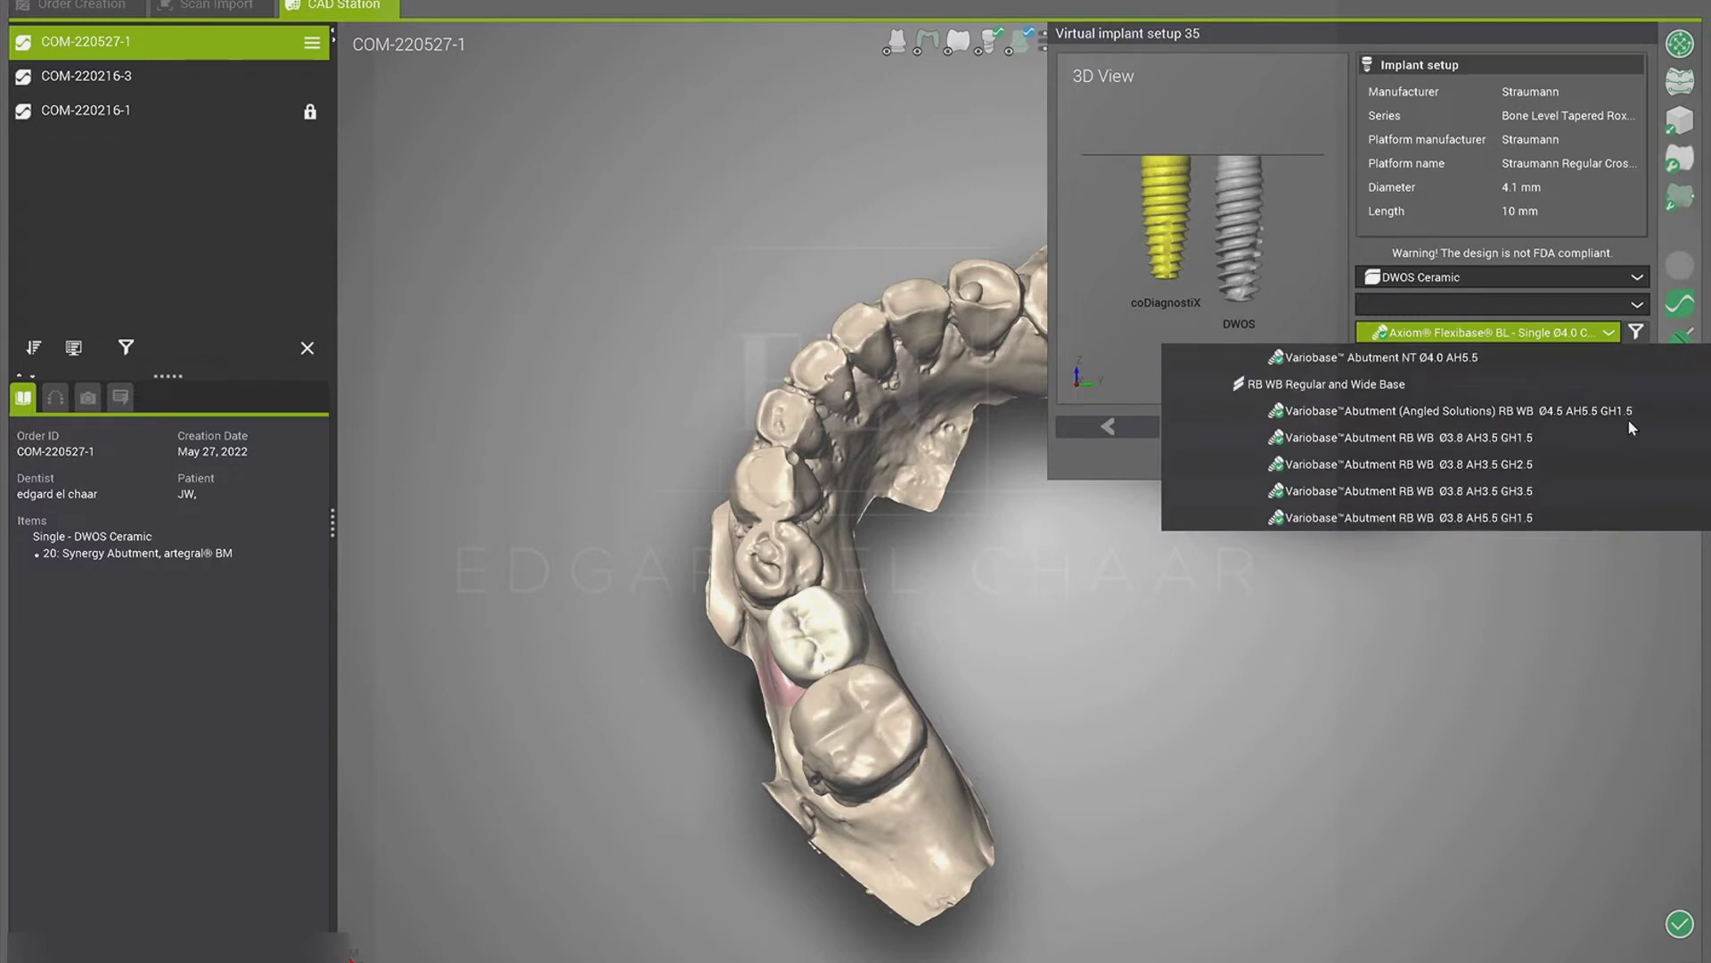
scroll(1521, 438, down, 5)
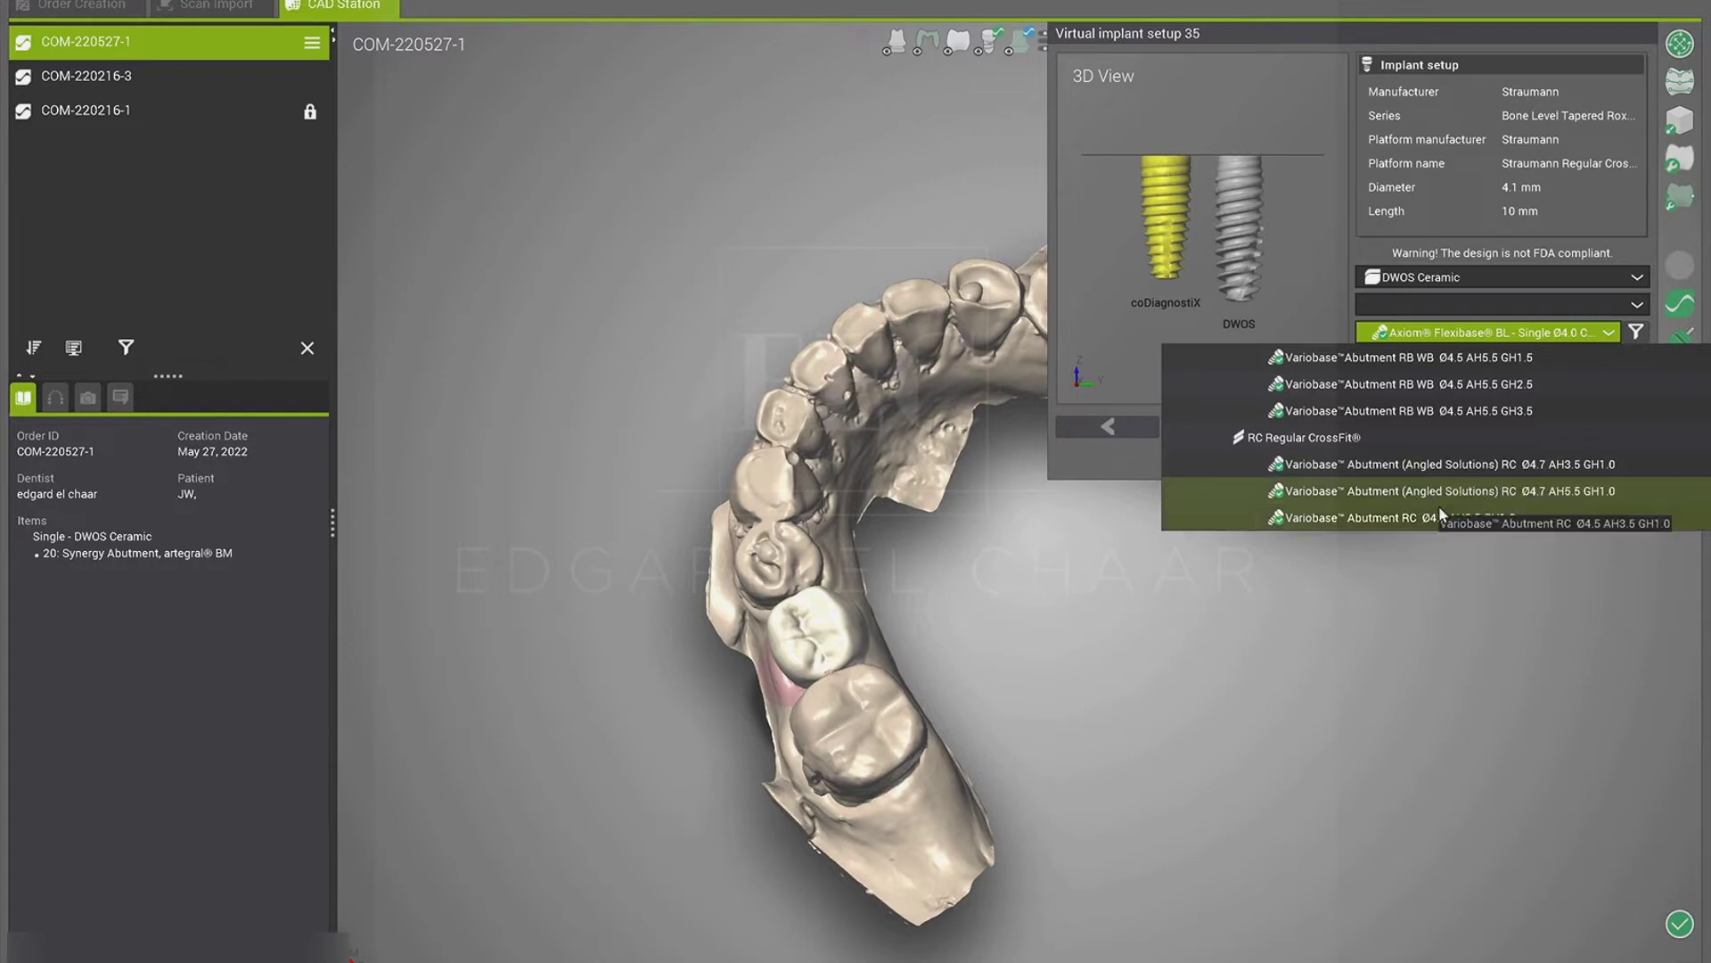
scroll(1426, 459, down, 3)
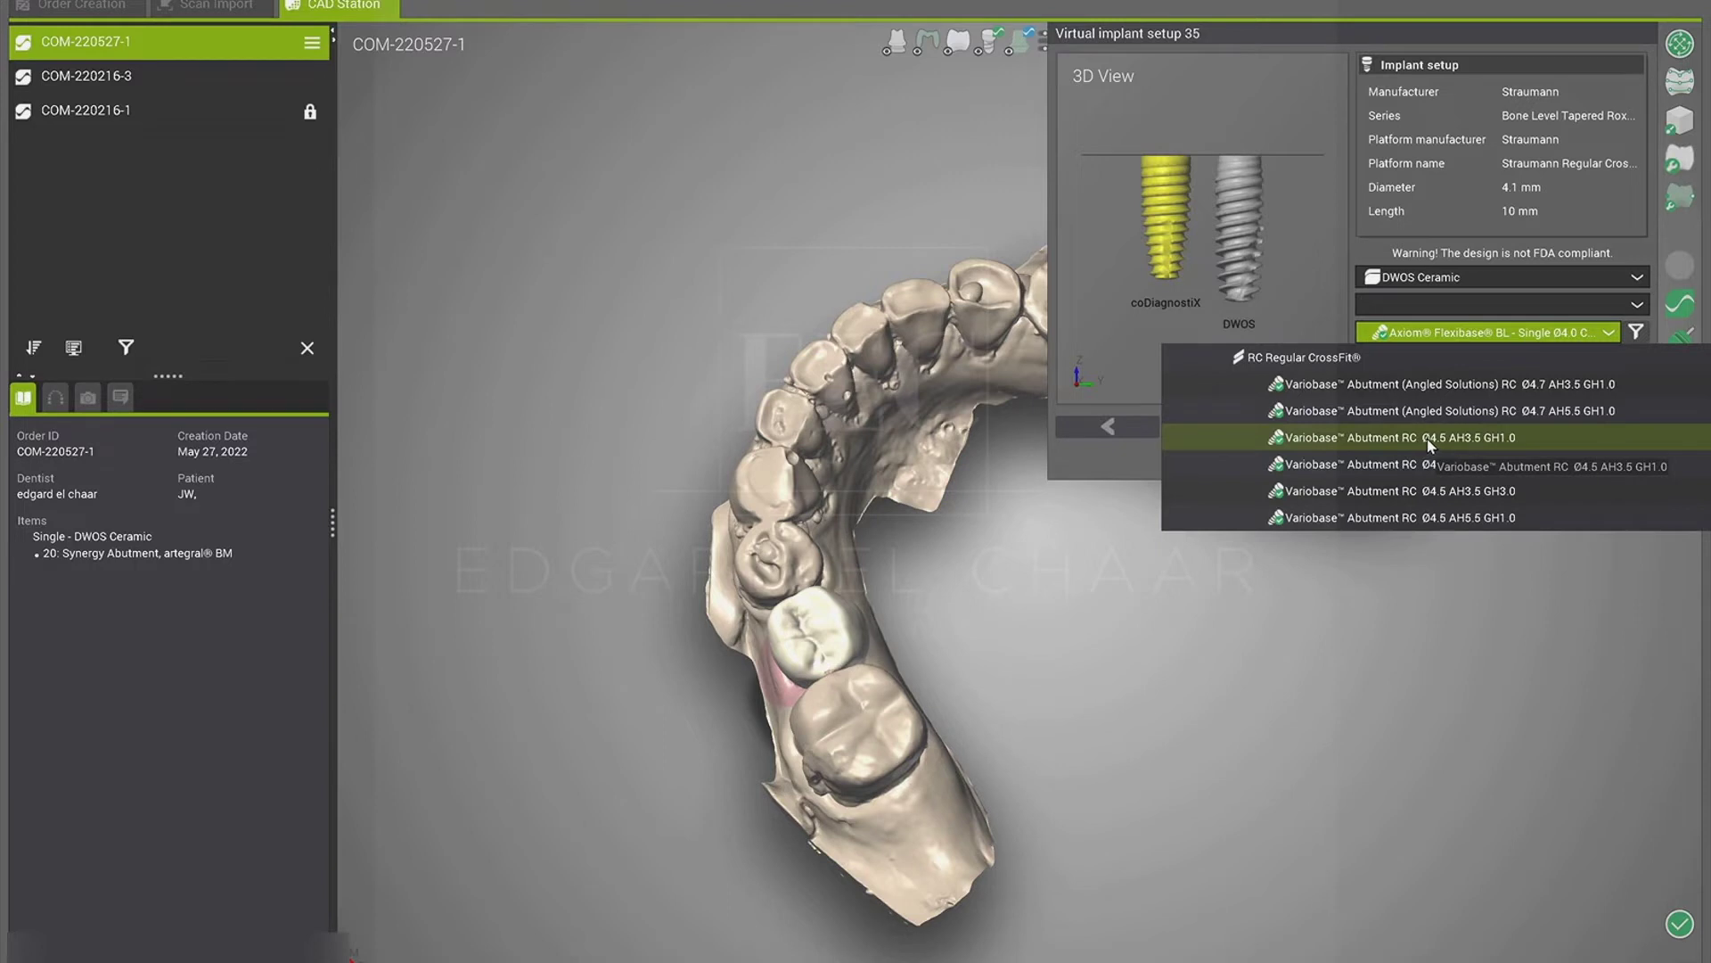
Step: Fit the Variobase Abutment RC Ø4.5 AH3.5 GH1.0 and accept the setup and regulatory notice
click(1429, 441)
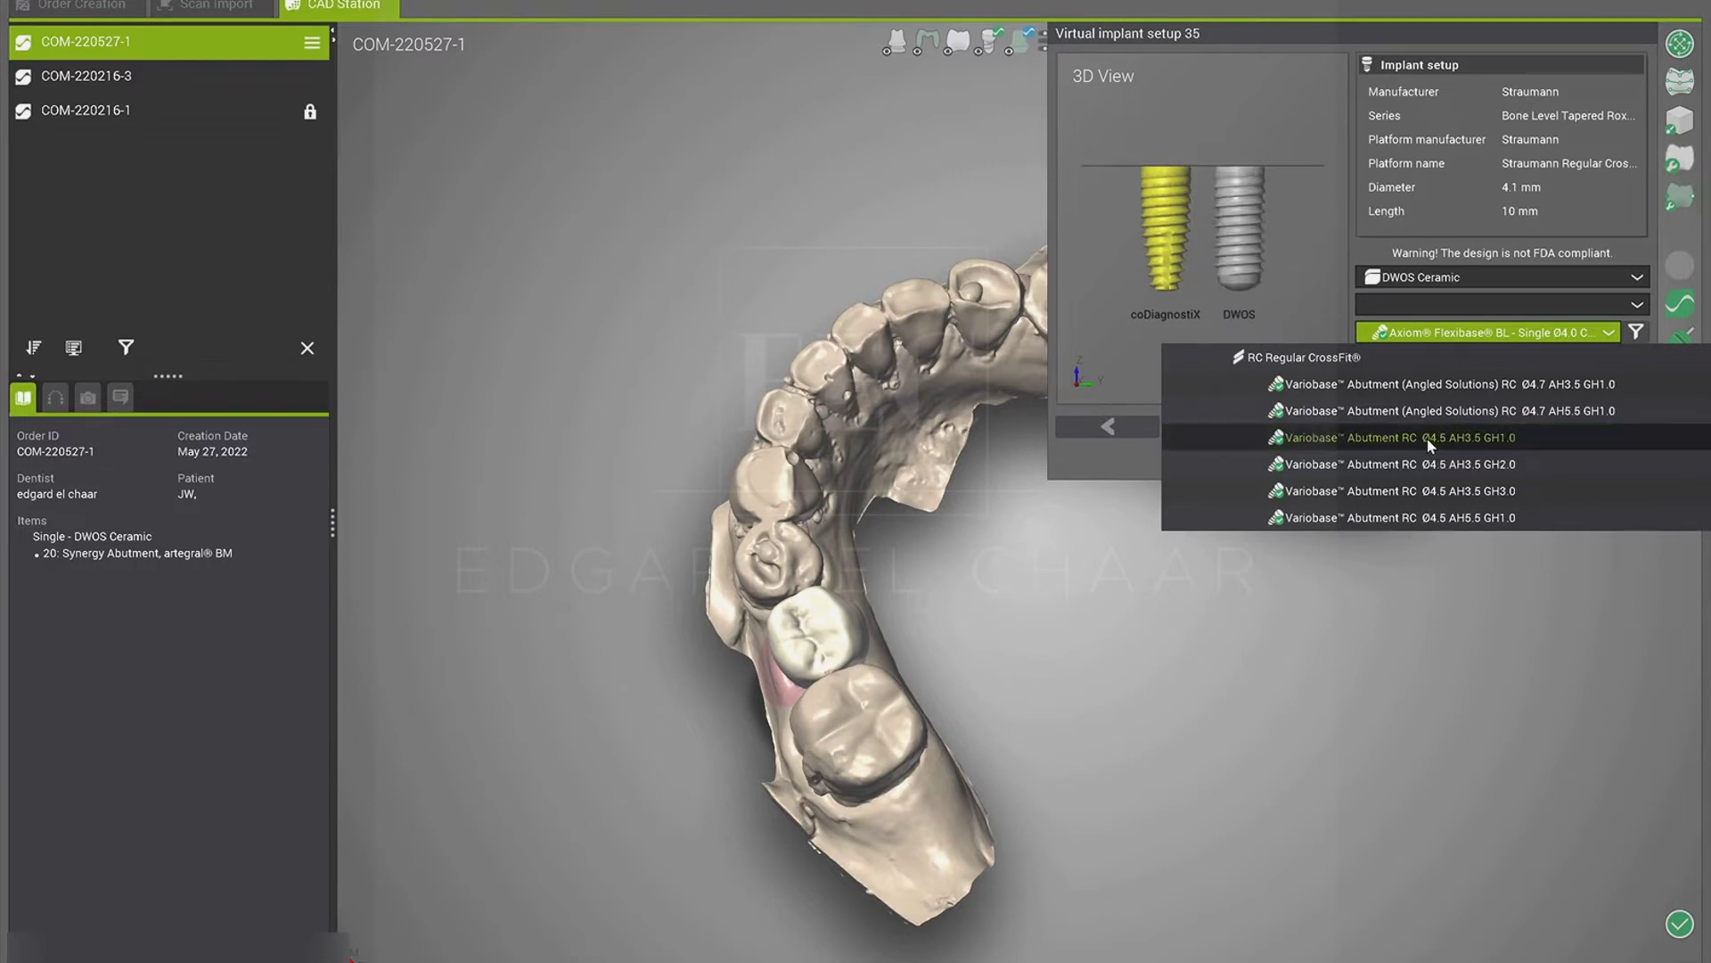
click(1426, 437)
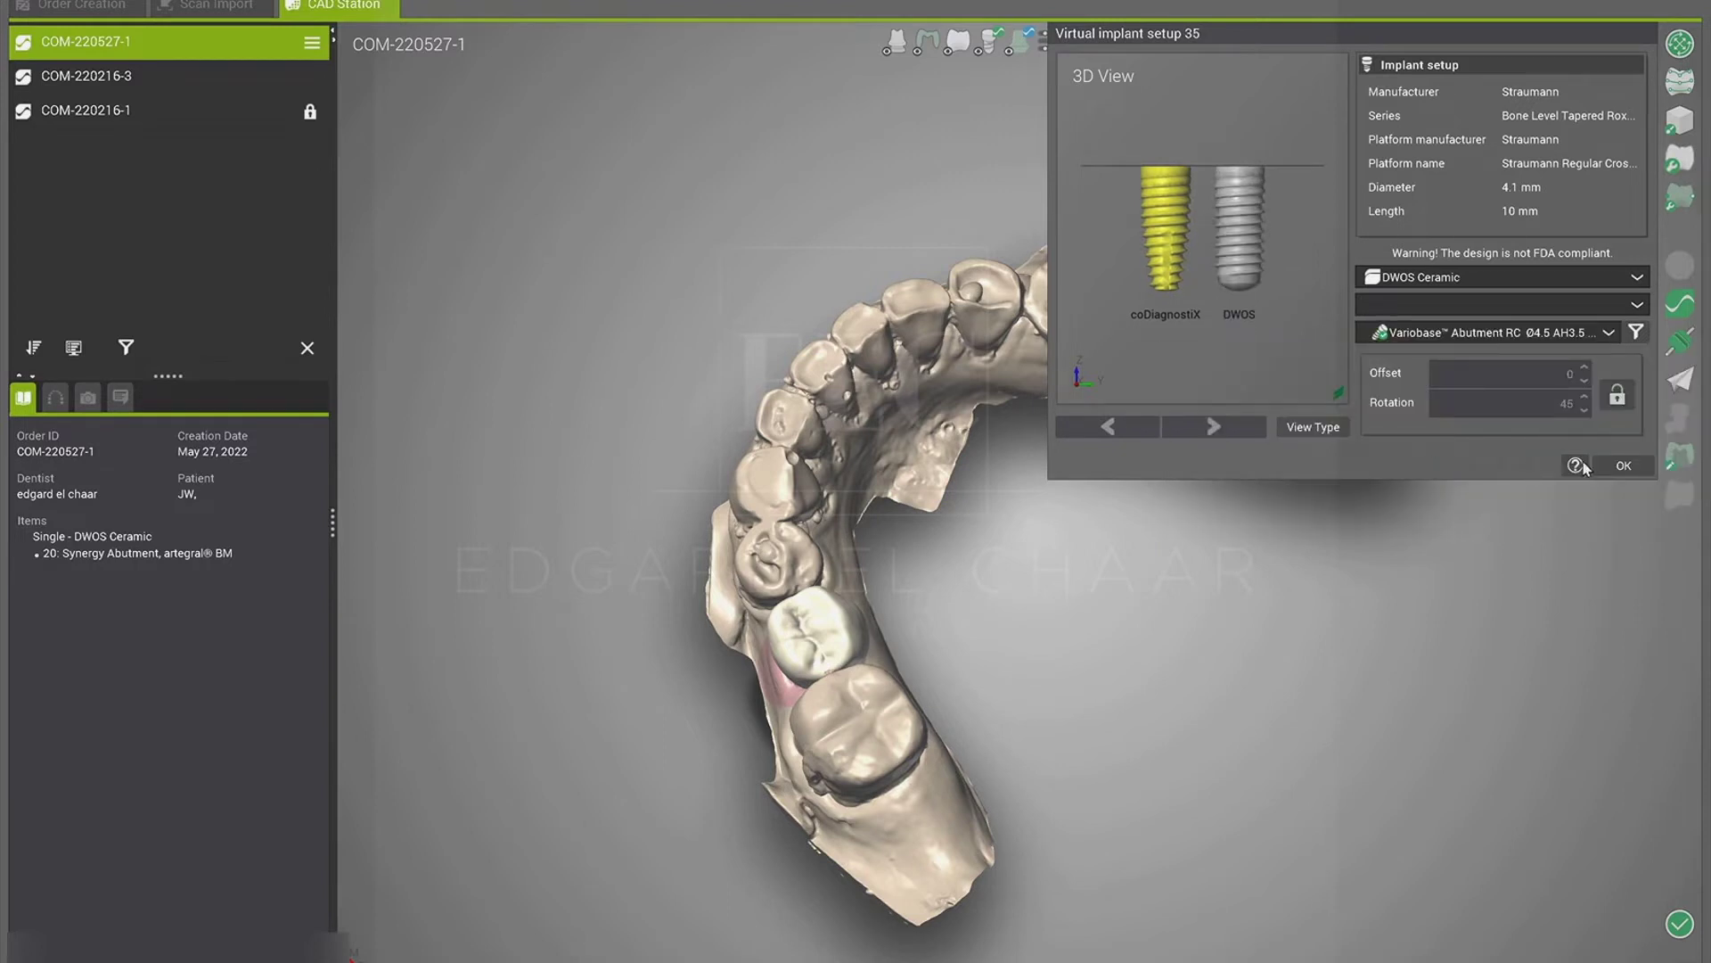
click(1623, 466)
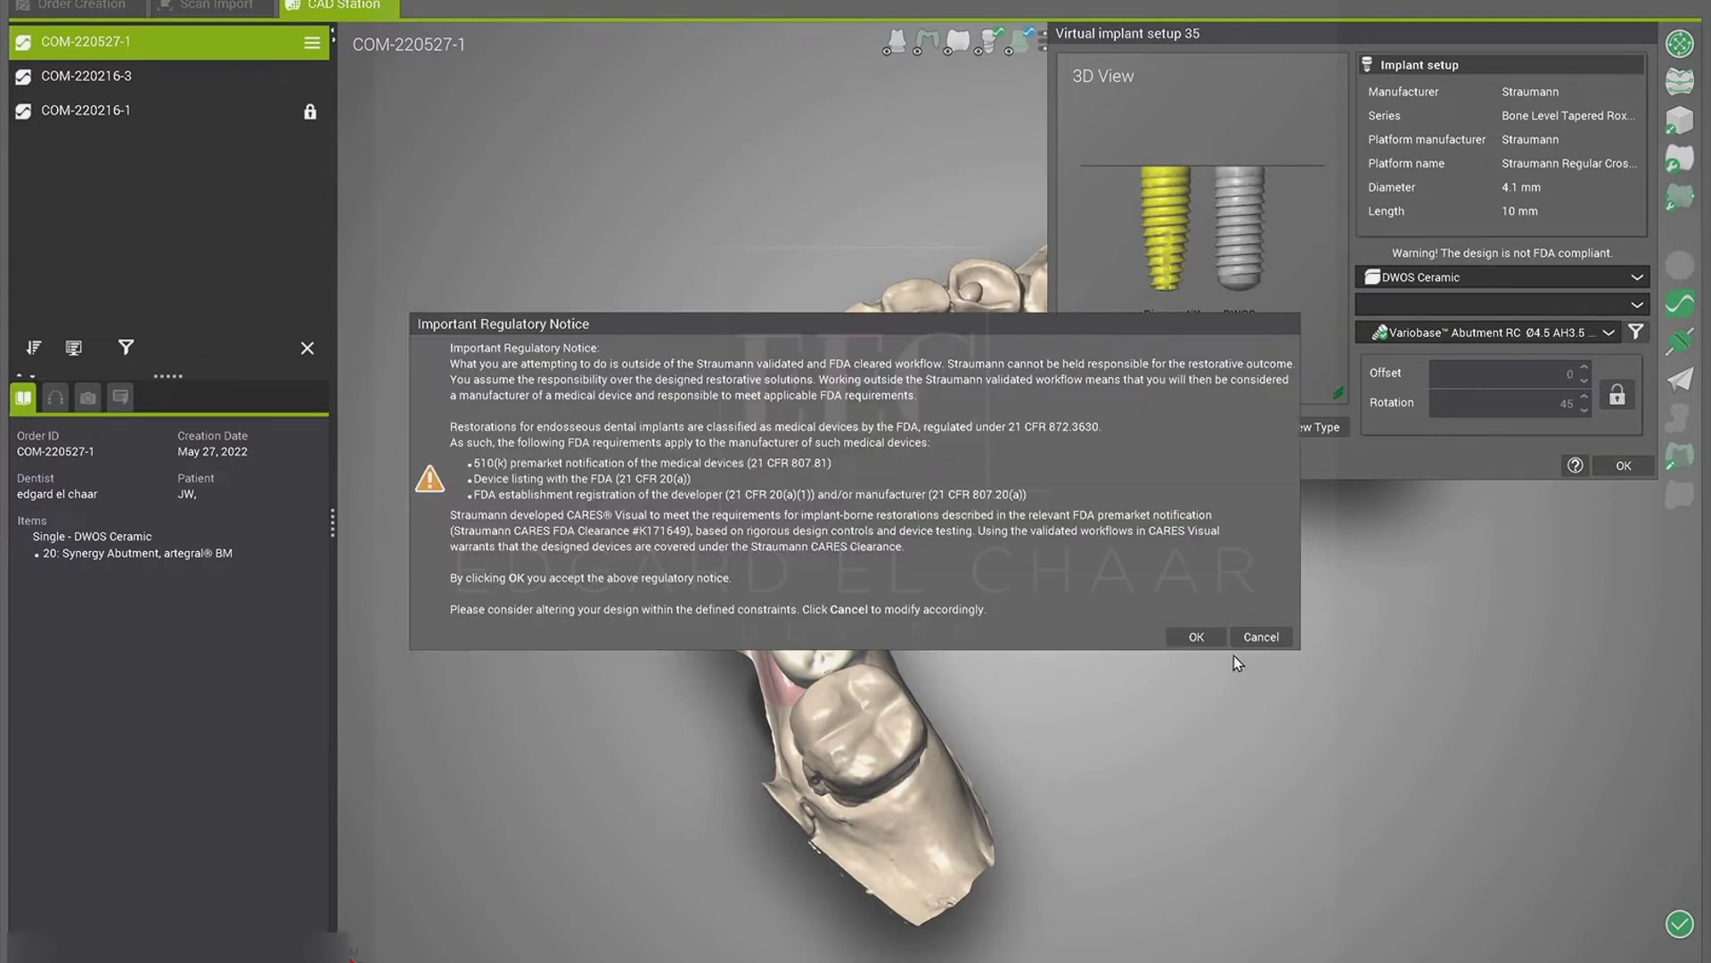
click(1196, 638)
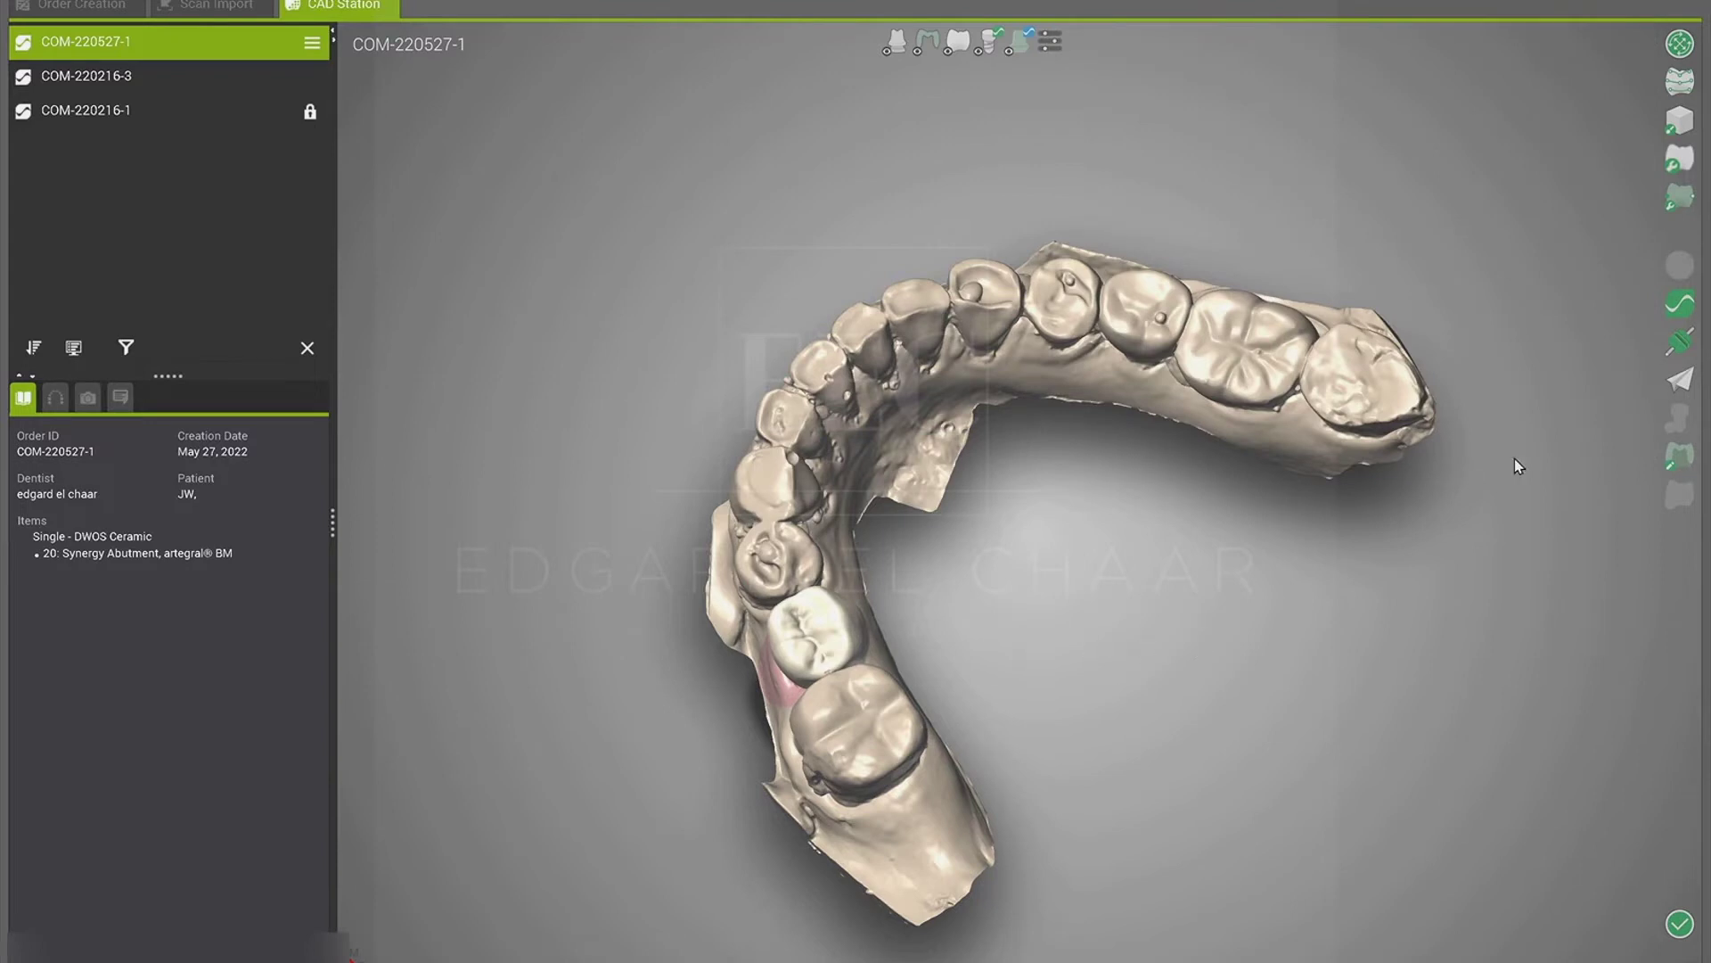
click(1674, 462)
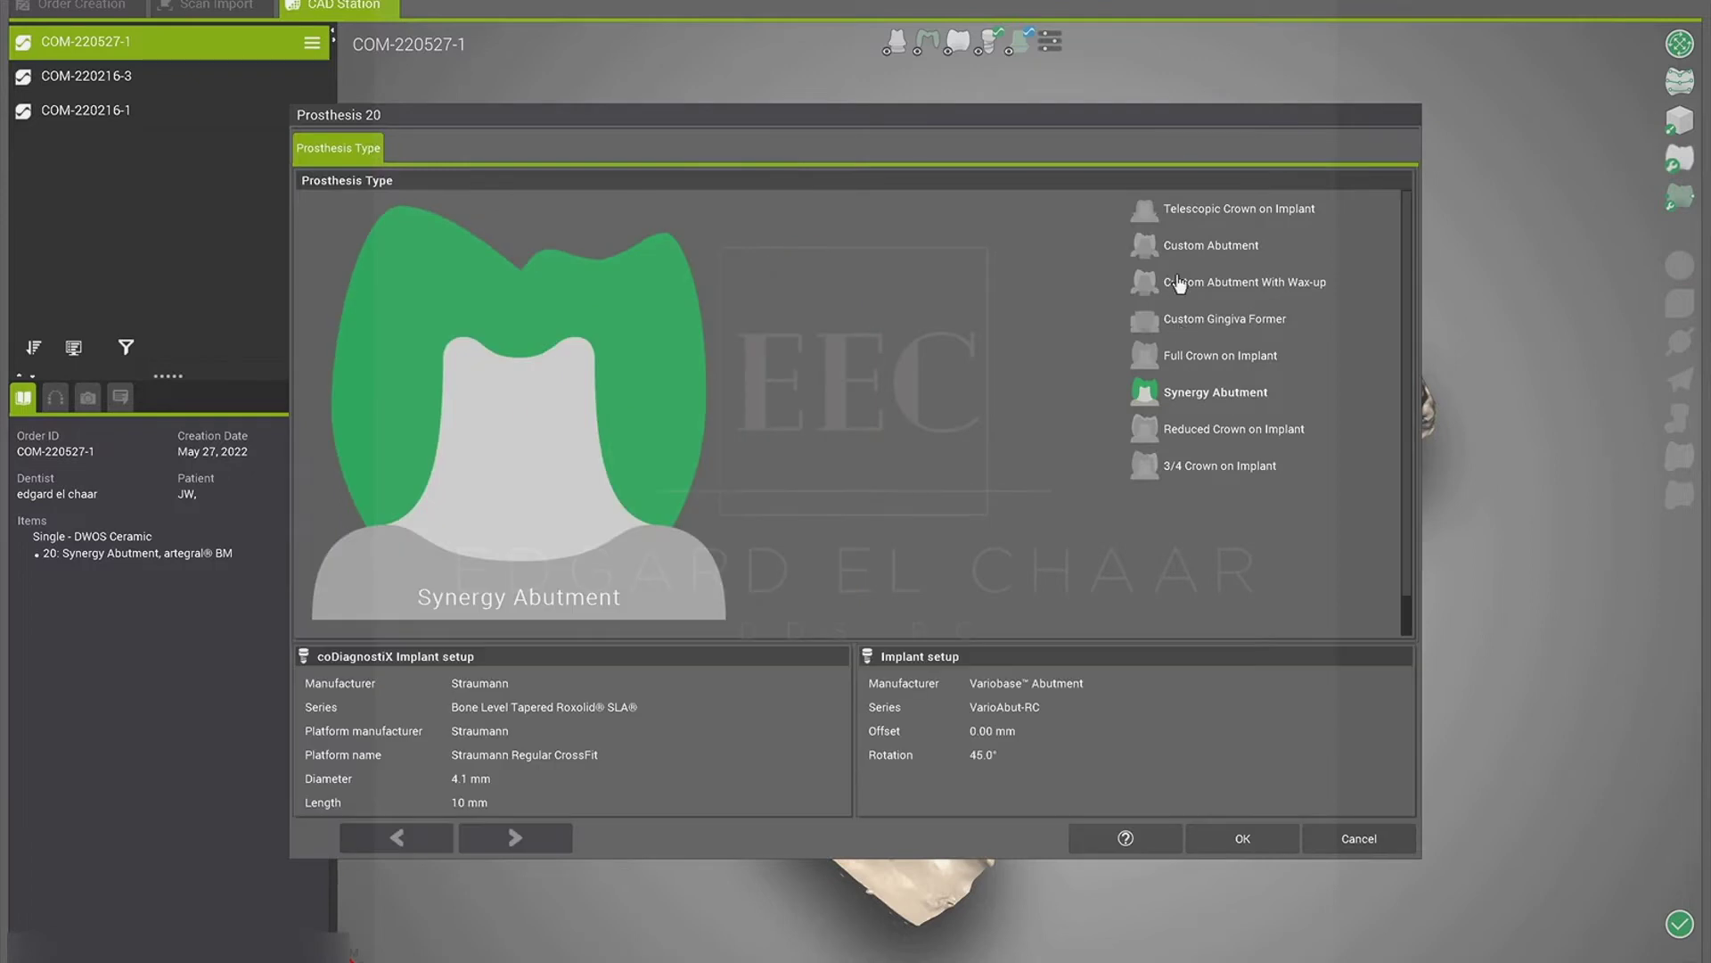
Step: Set tooth 20's prosthesis type to Full Crown on Implant and confirm it
click(1208, 361)
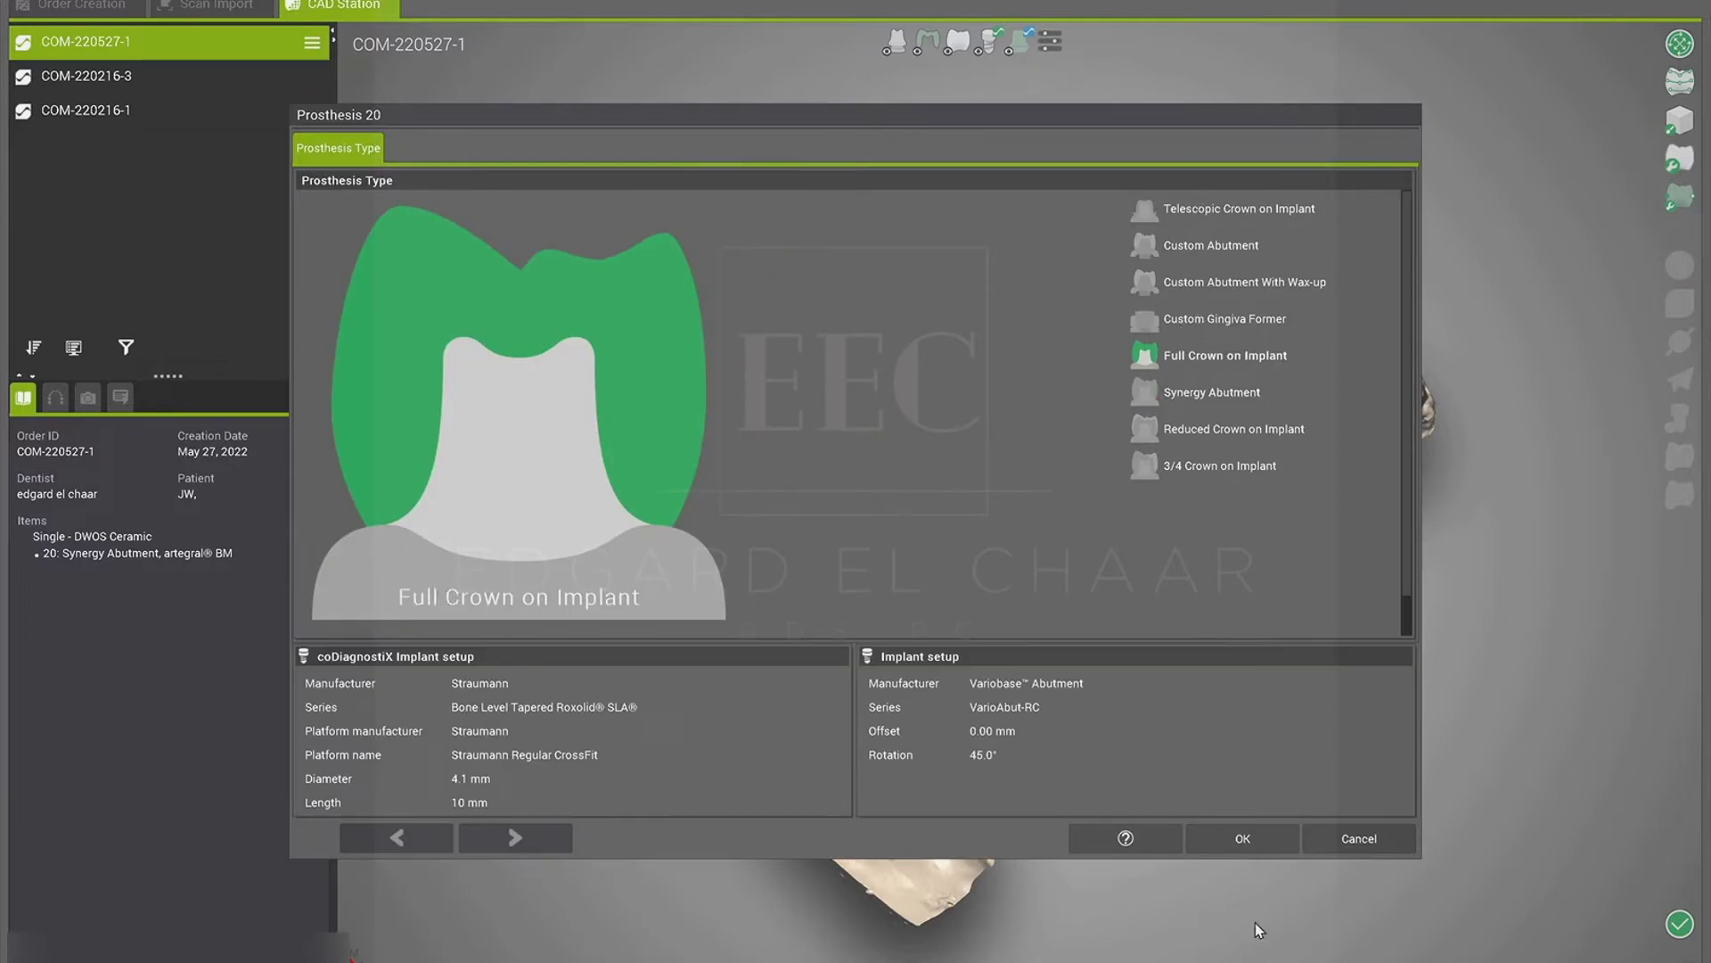
click(1231, 833)
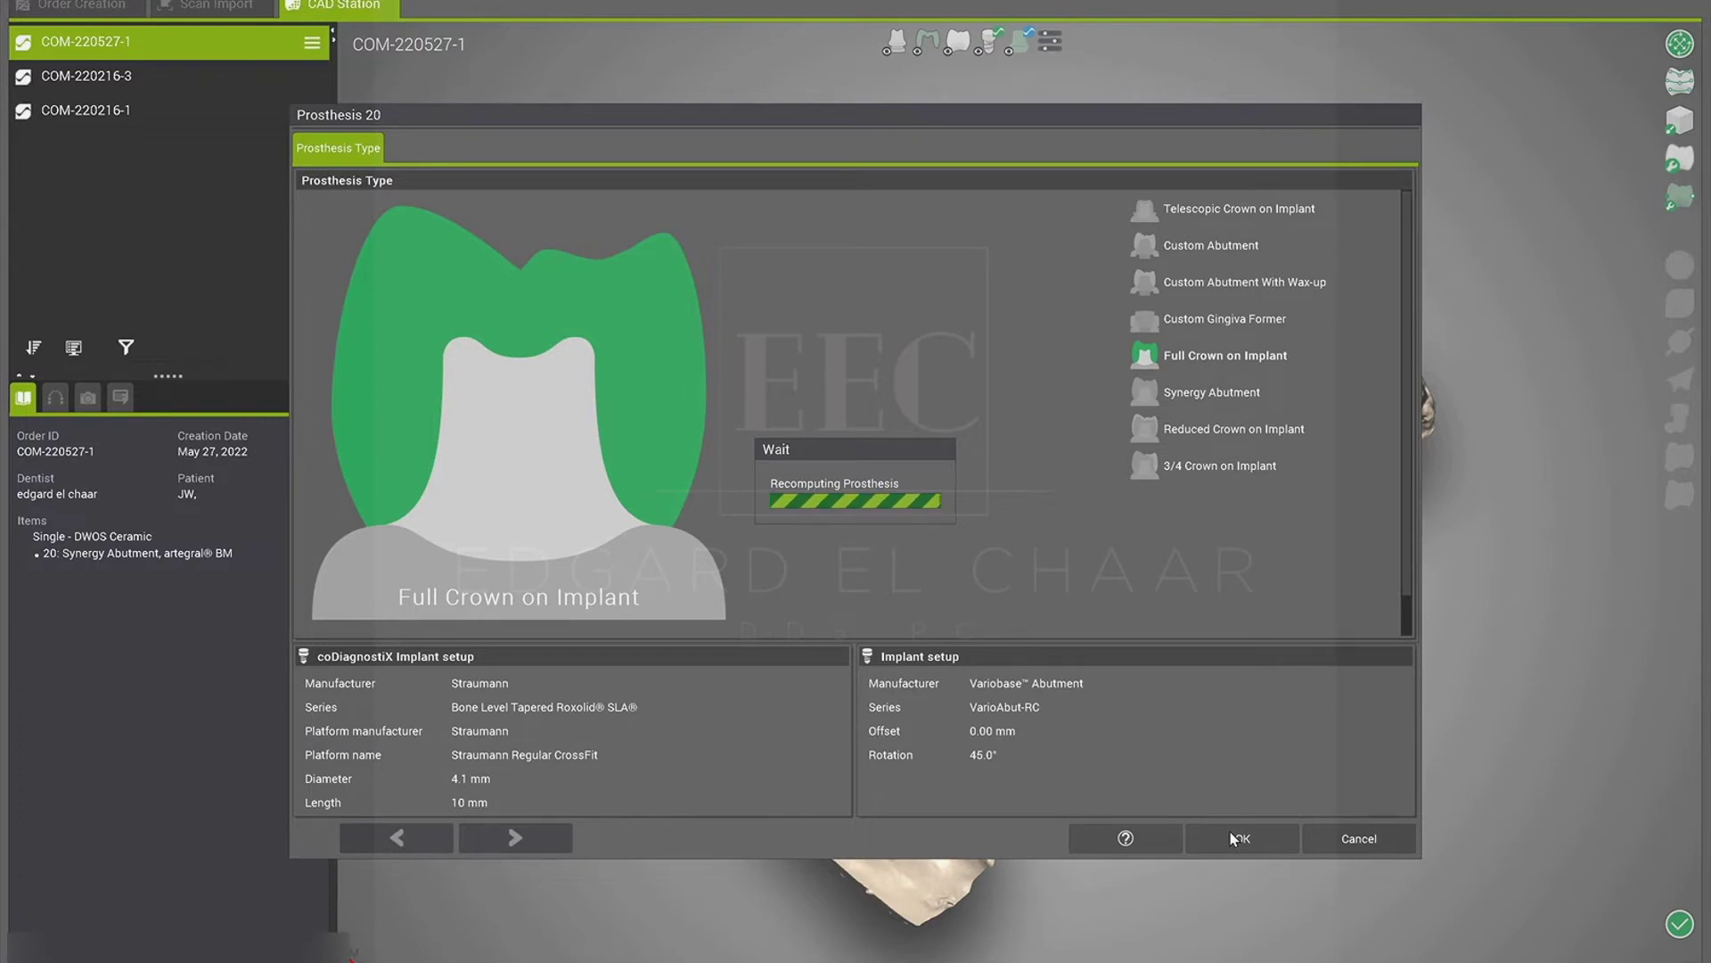
click(1230, 838)
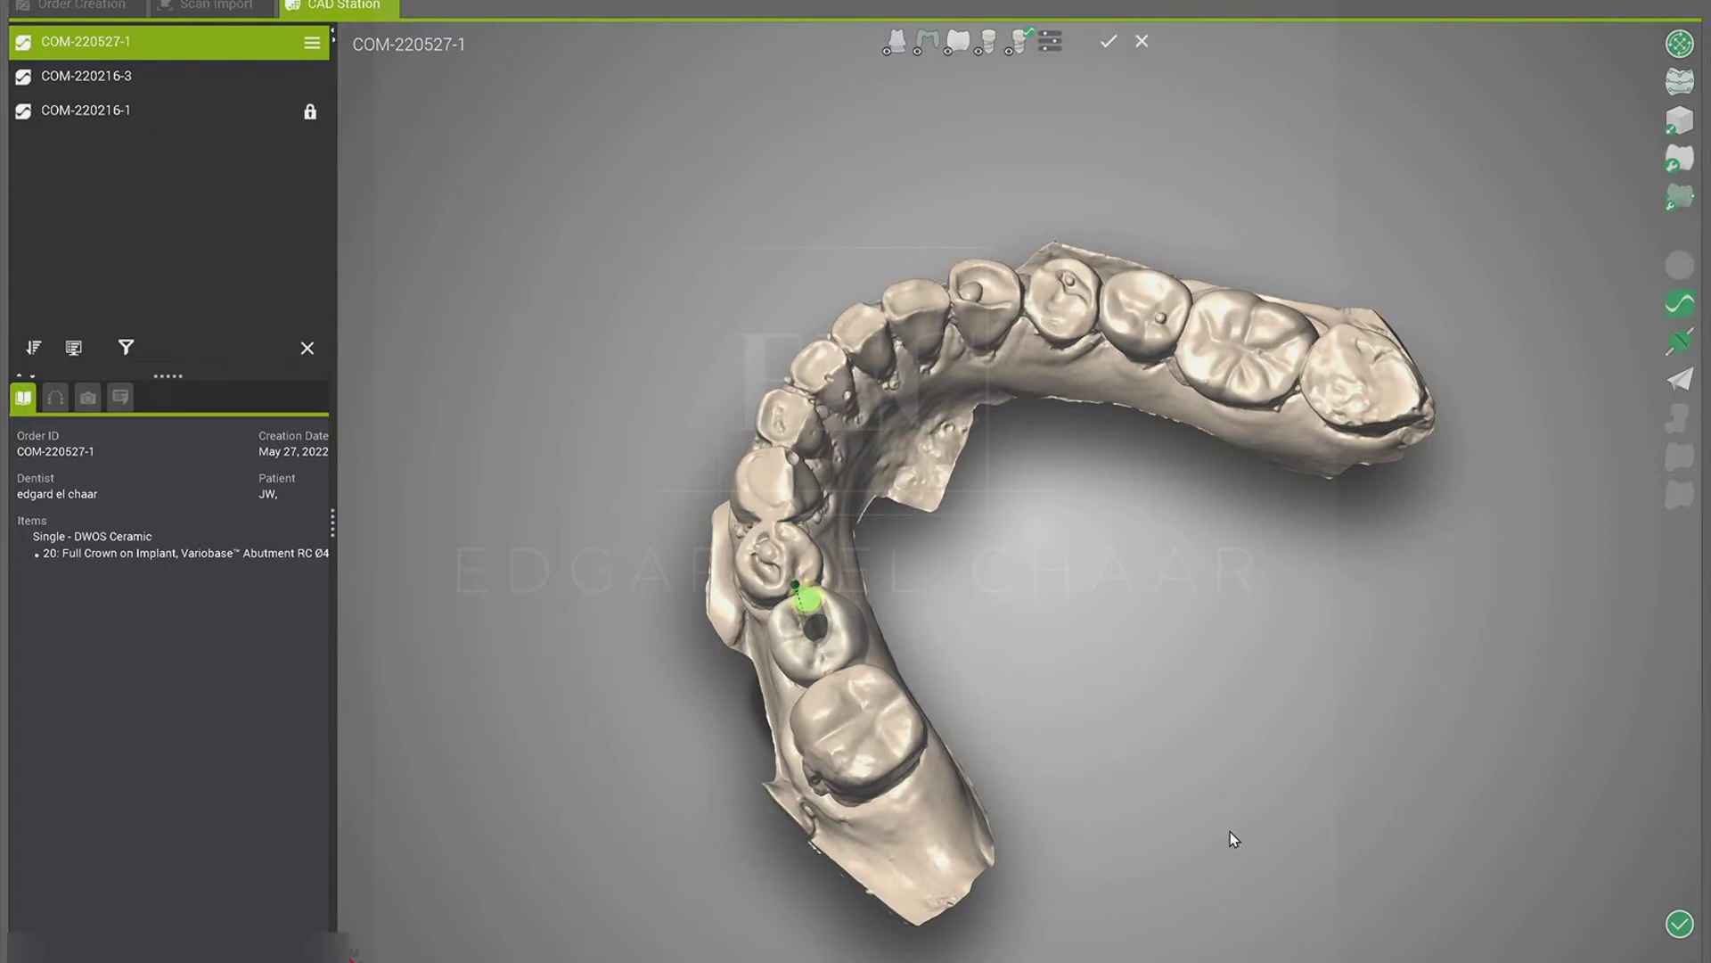
Step: Open the tooth 20 crown in the Anatomy Multi-Designer and rotate it slightly to tilt it
click(822, 663)
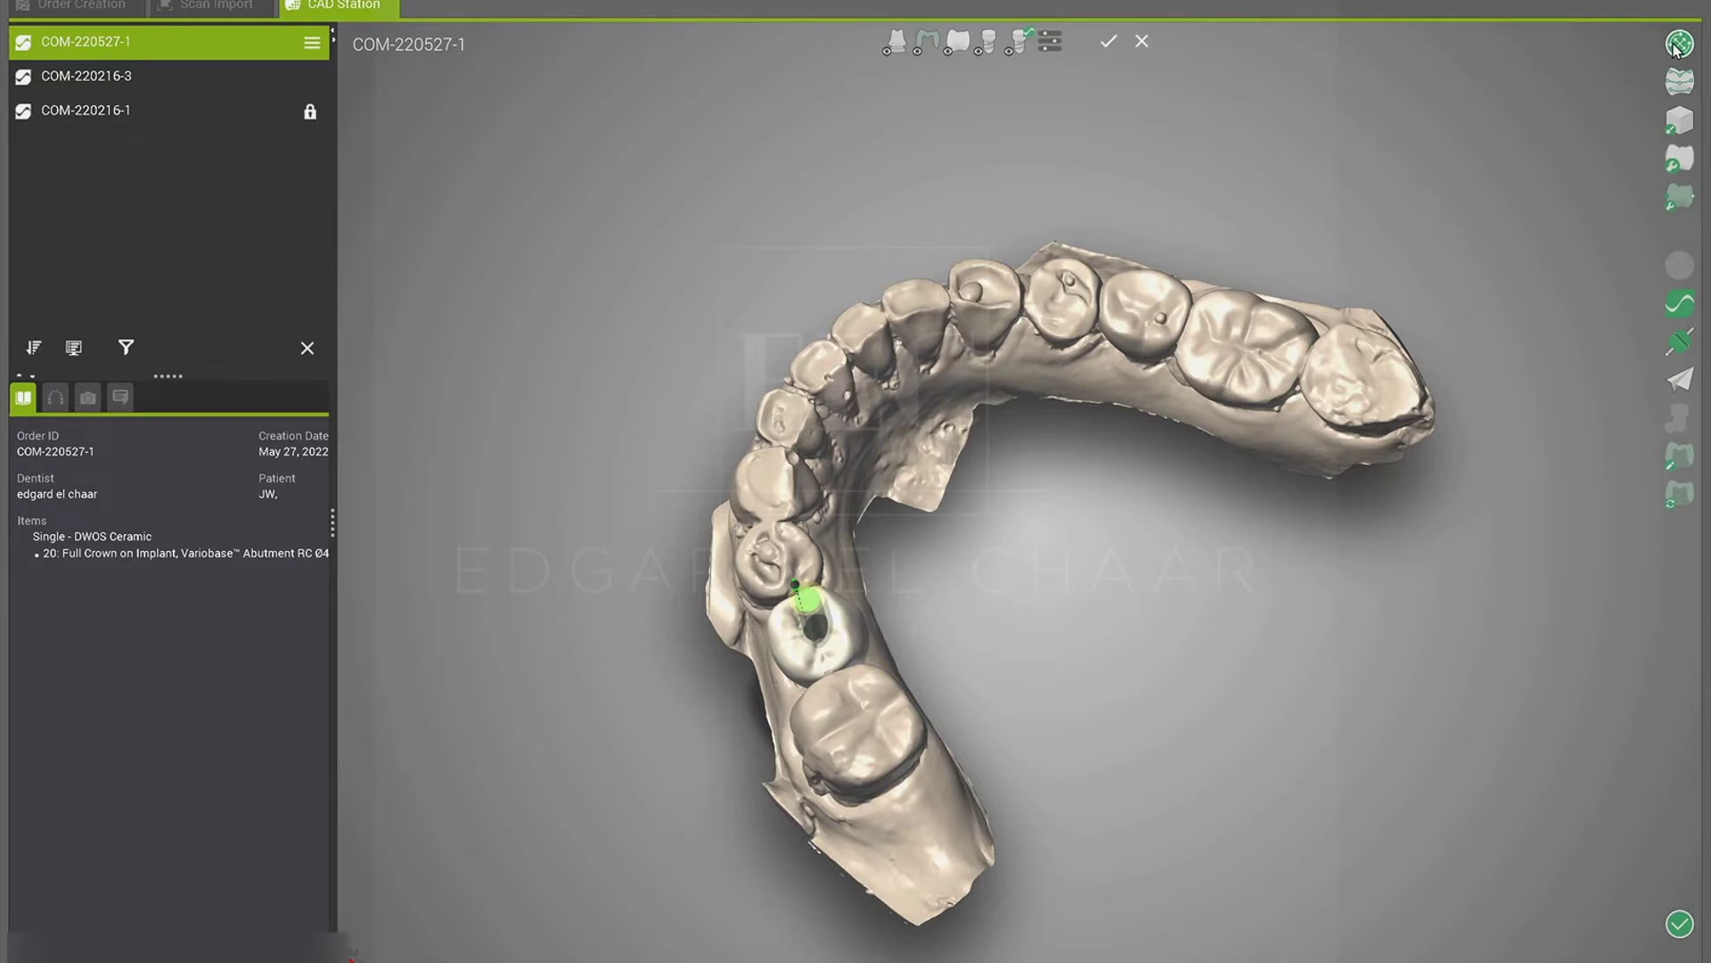
click(1679, 44)
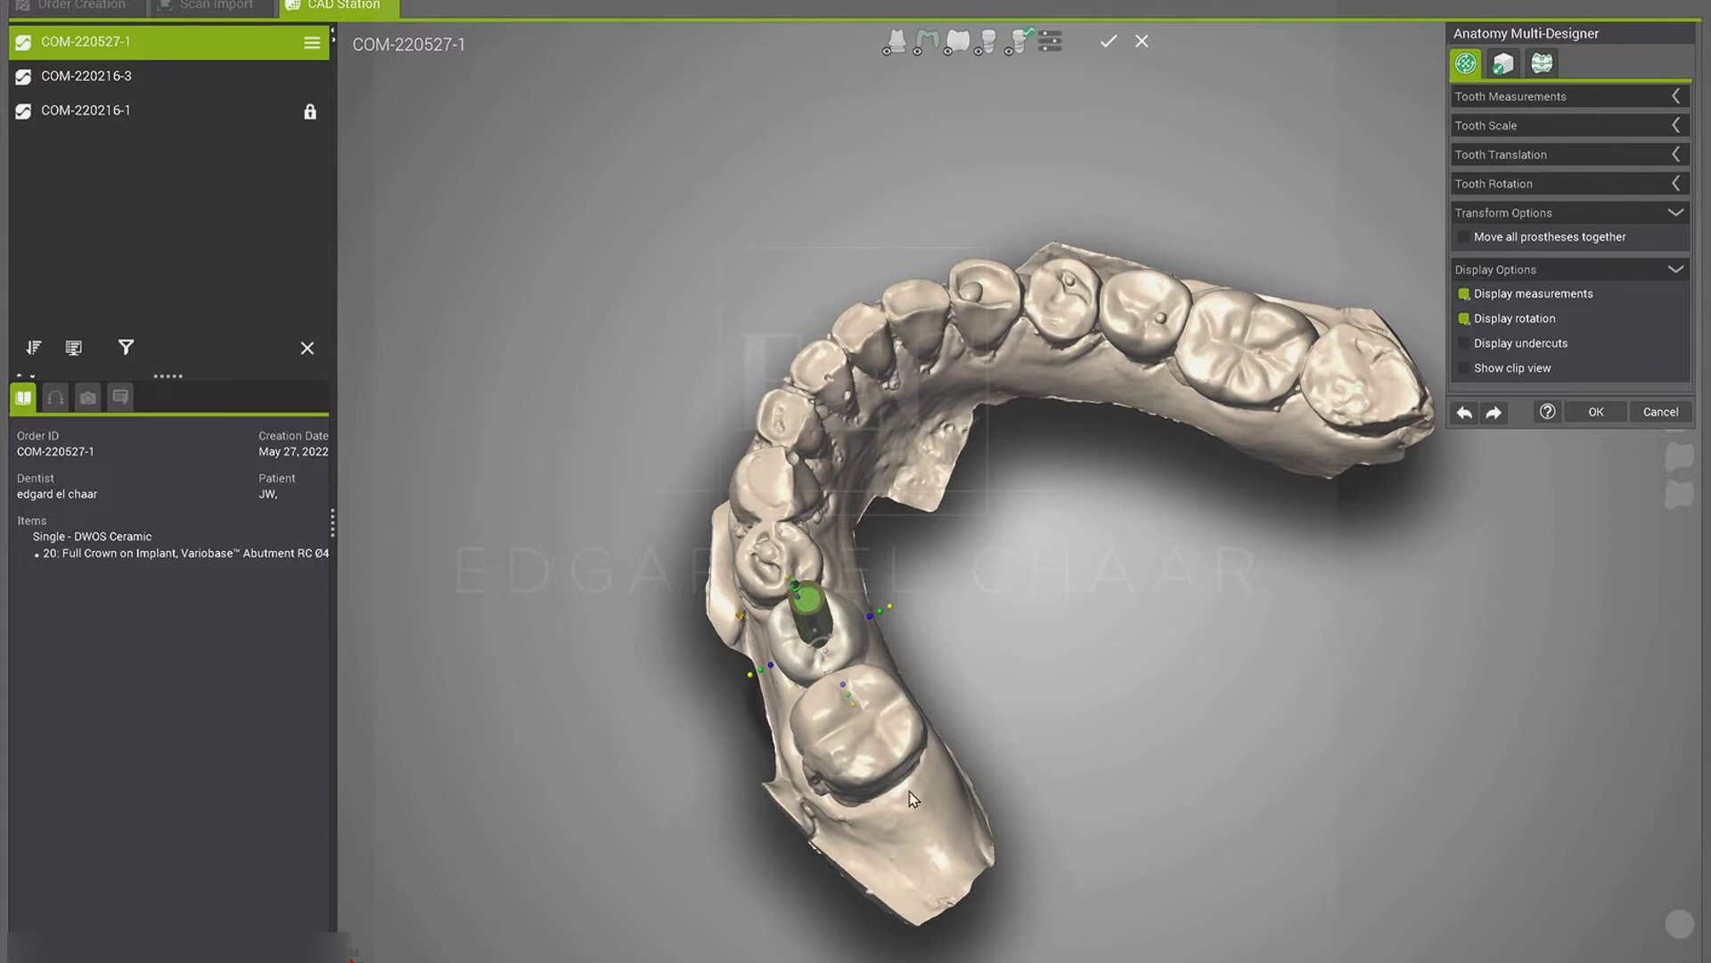
right_drag(918, 860, 937, 651)
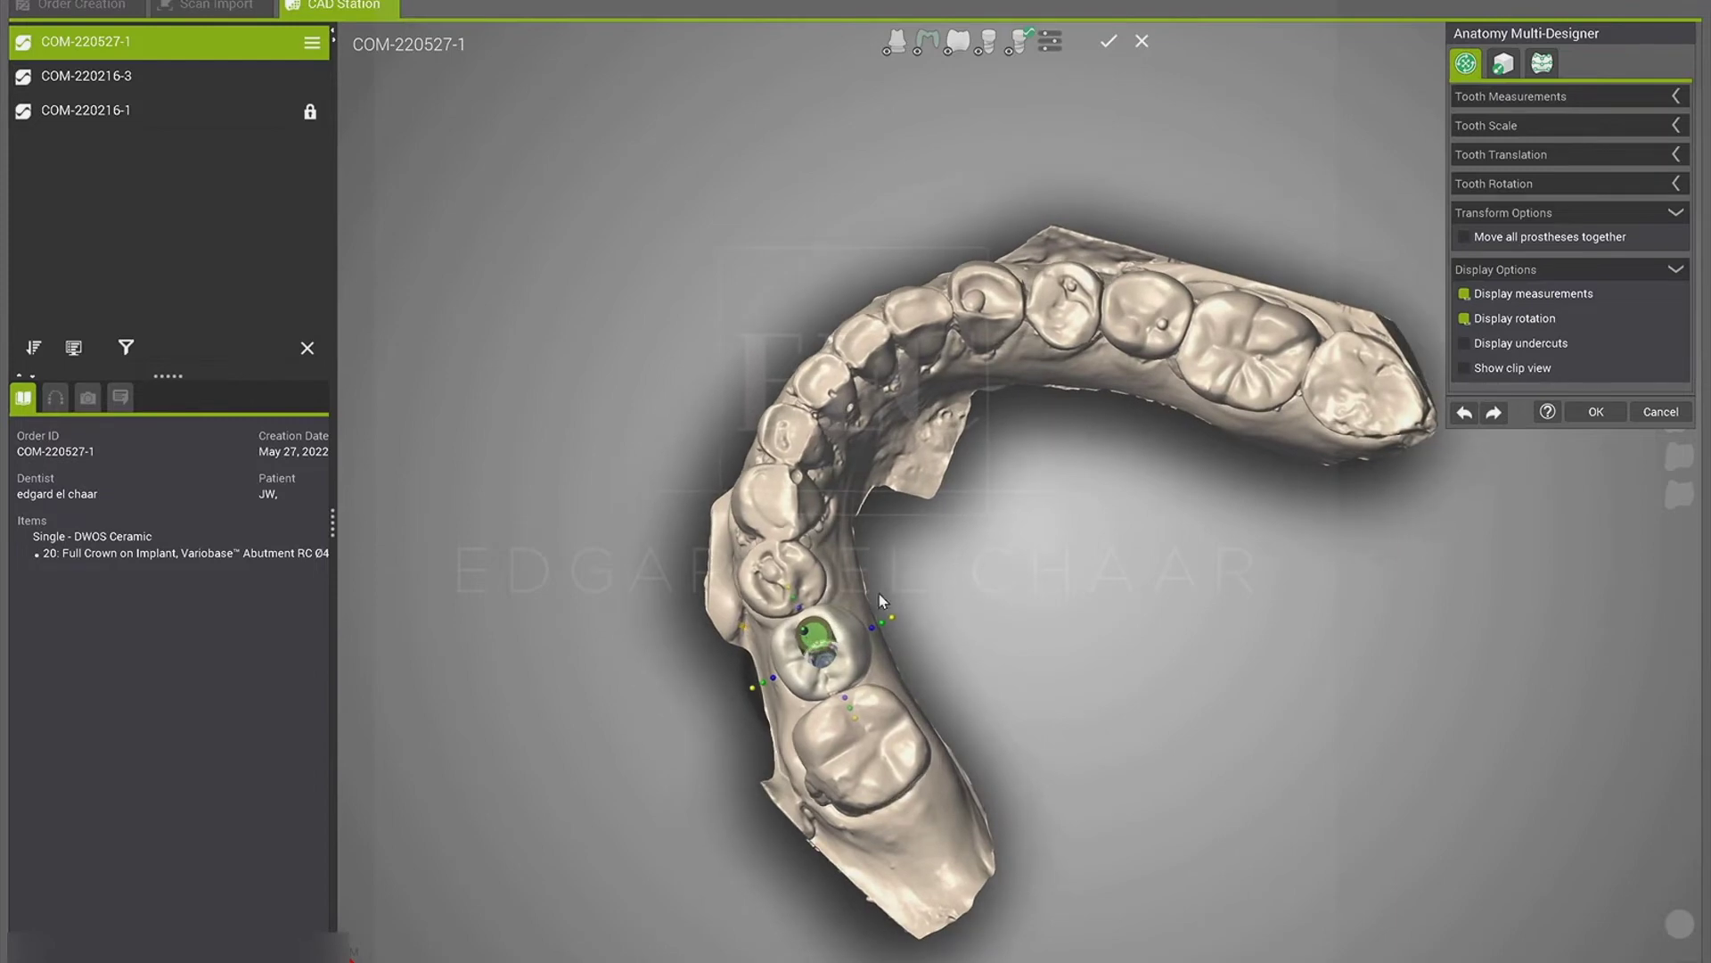
mouse_move(892, 627)
drag(887, 723, 741, 700)
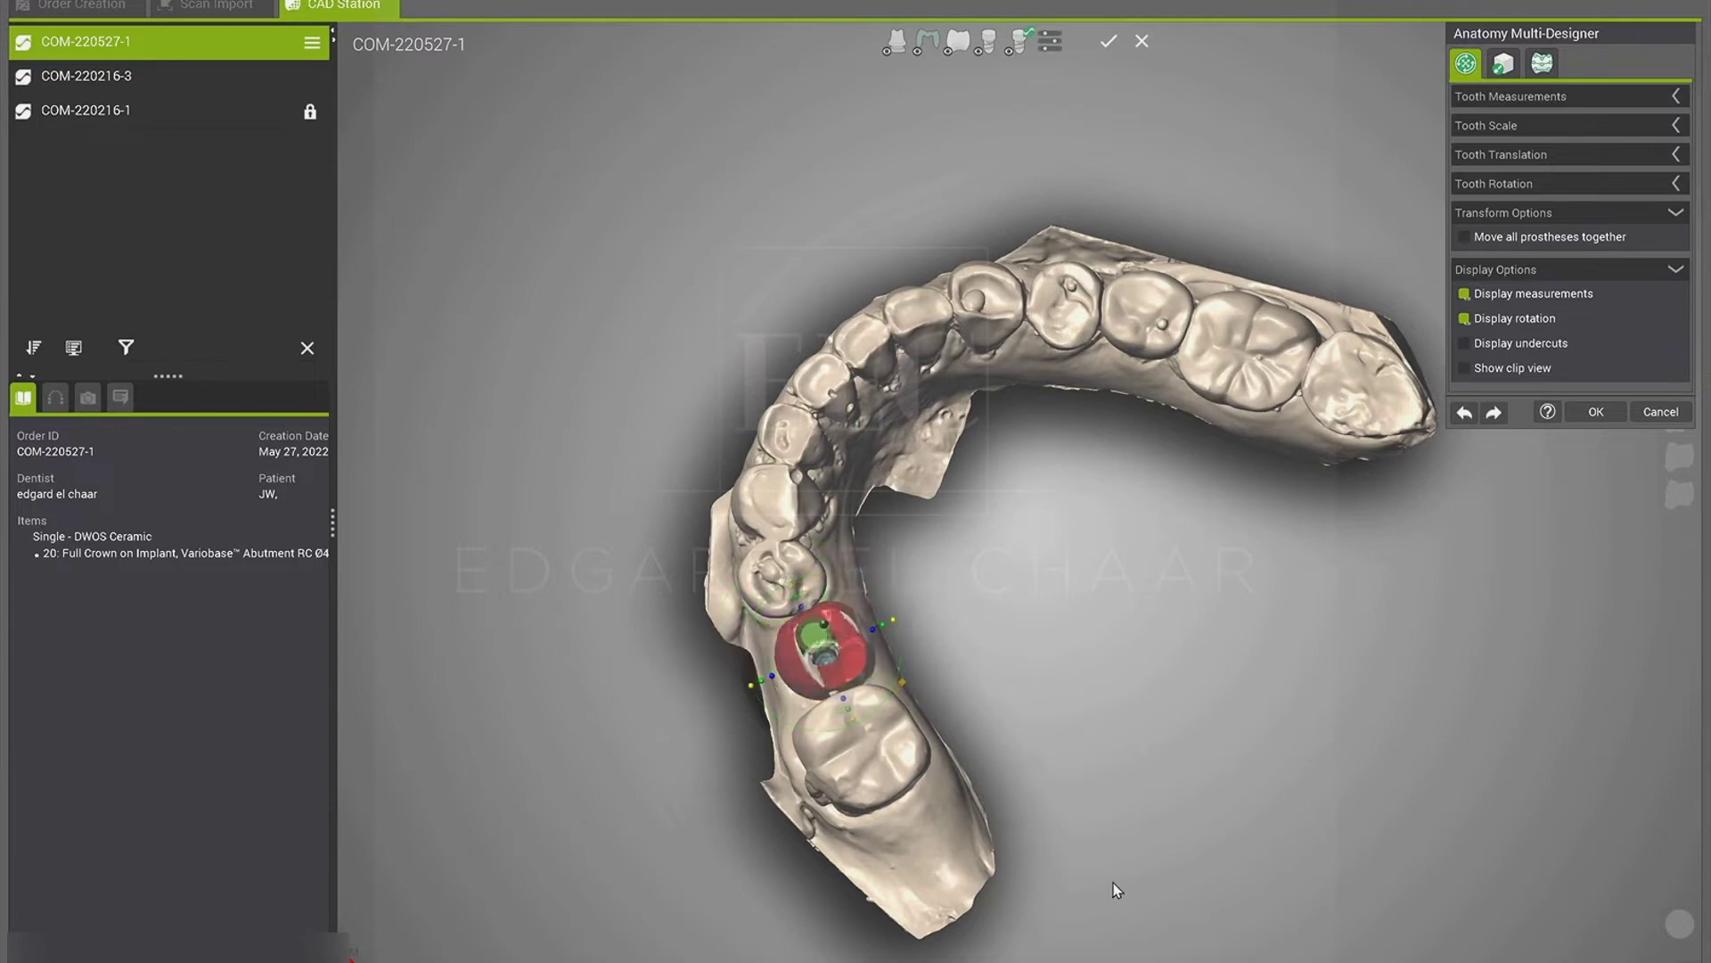
right_drag(913, 807, 834, 691)
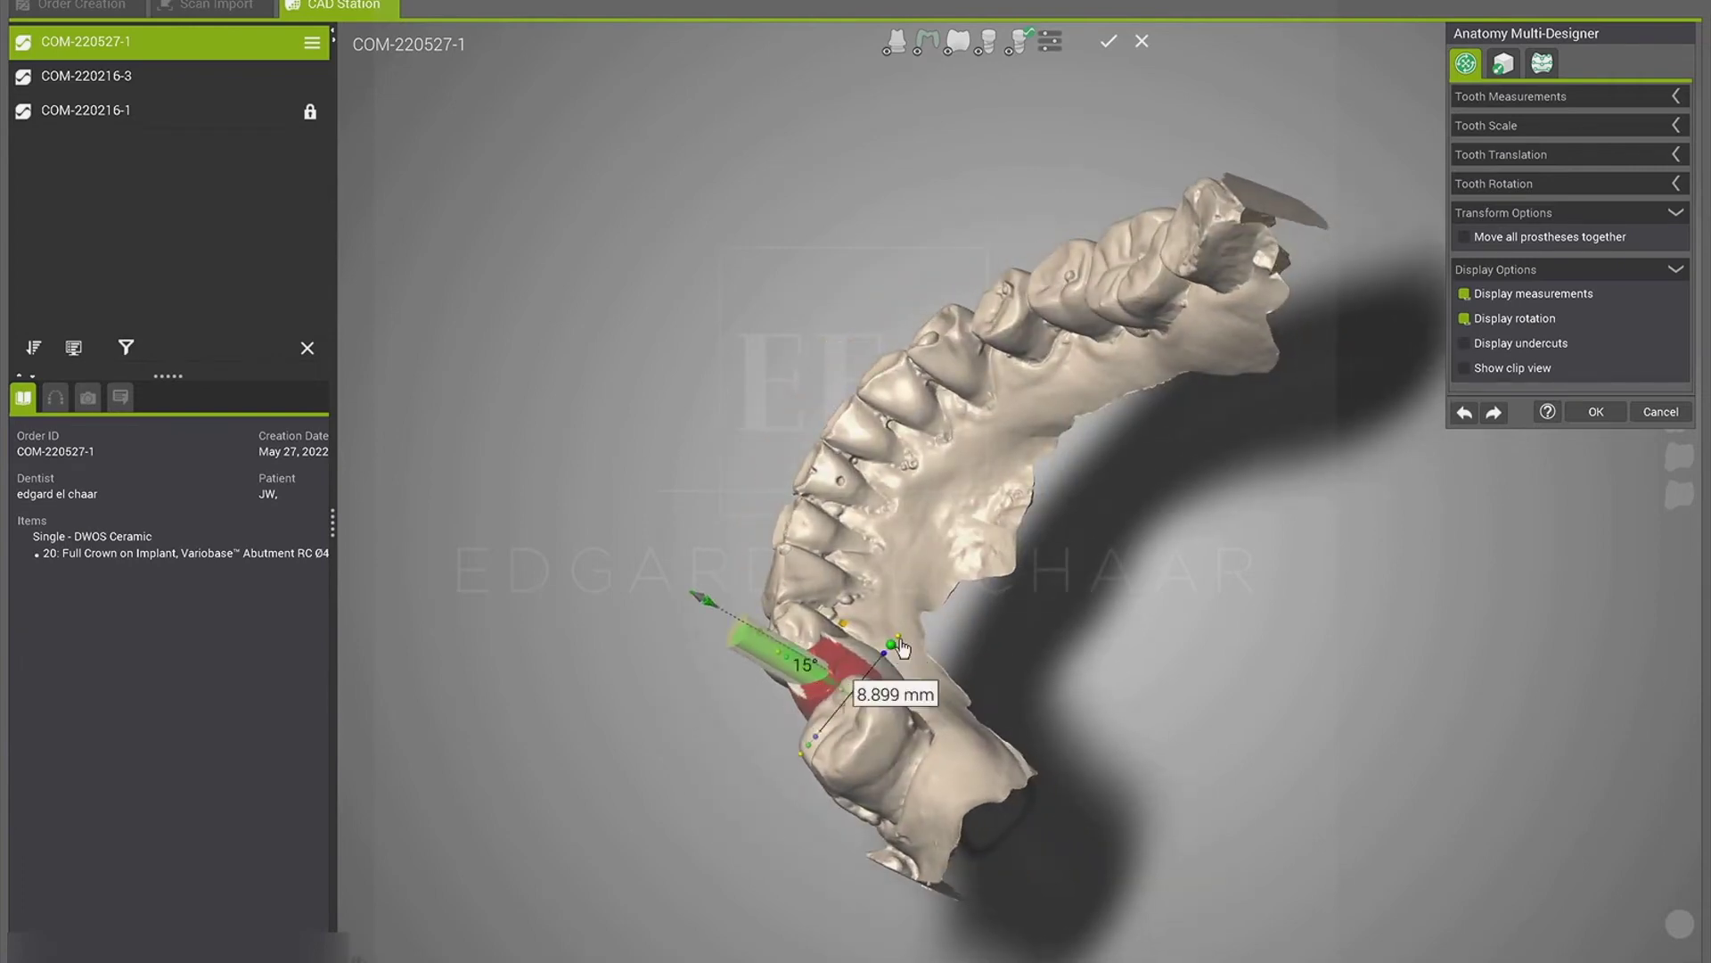
Step: Rotate the tooth 20 crown from 15° to 12°
mouse_move(901, 641)
drag(900, 643, 894, 645)
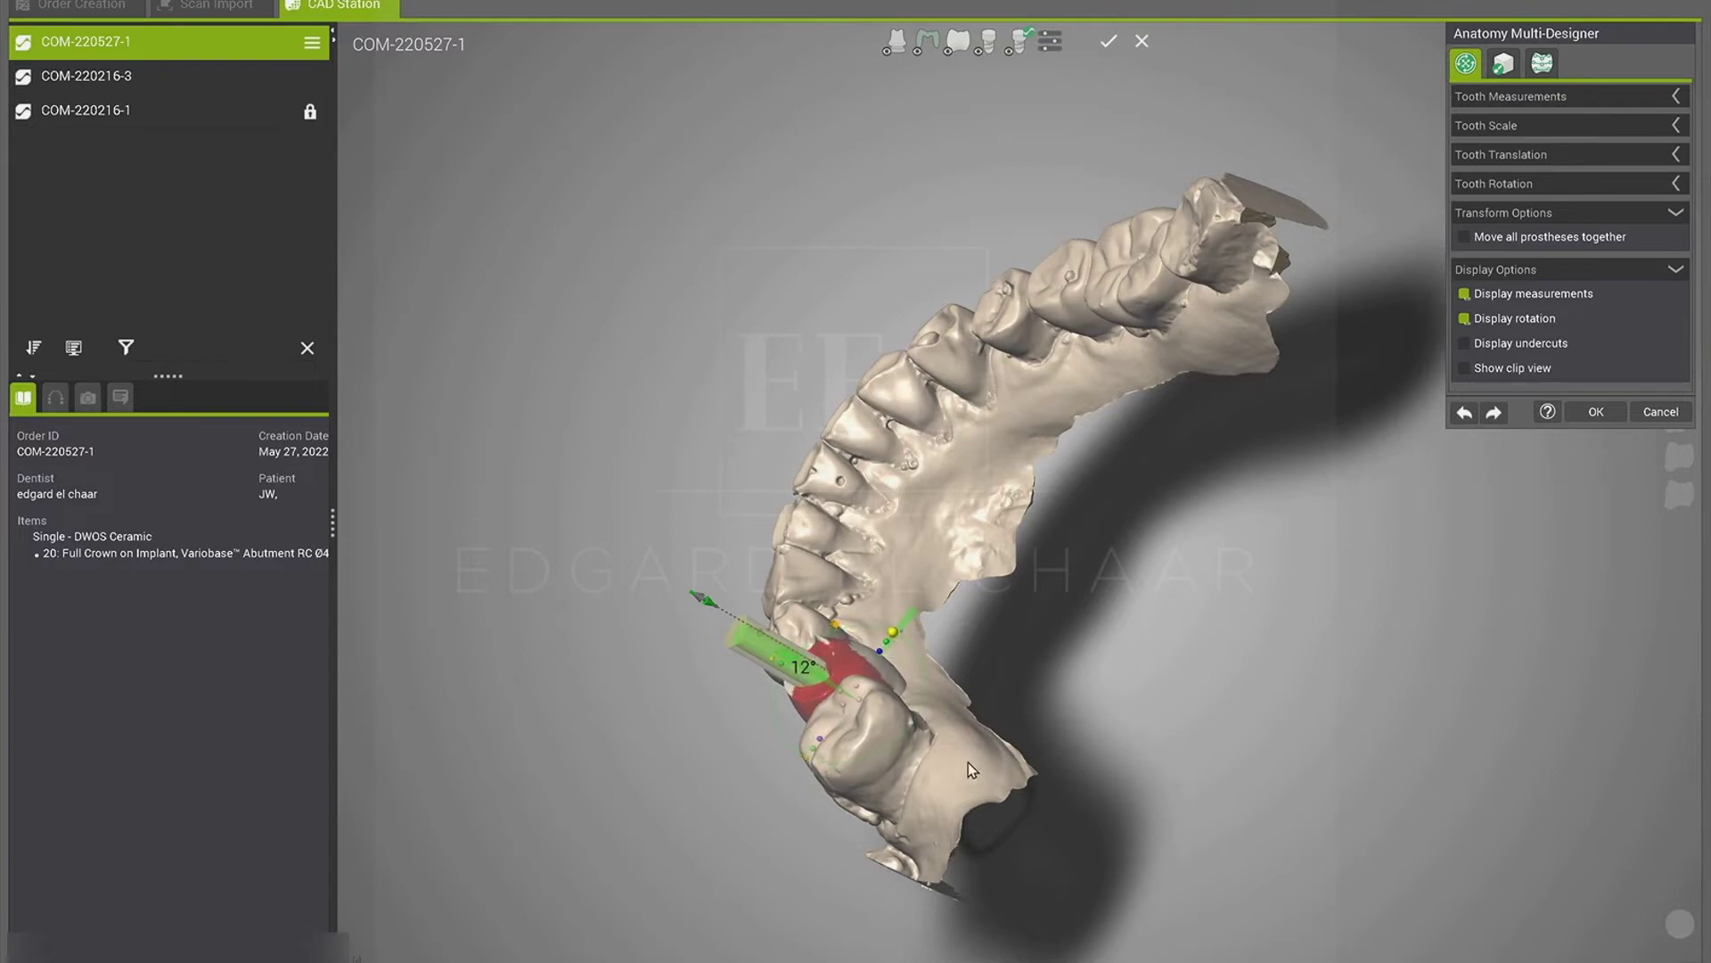
right_drag(968, 762, 934, 138)
Step: Hide the jaw scan to inspect crown and implant alone, then show it again
click(902, 52)
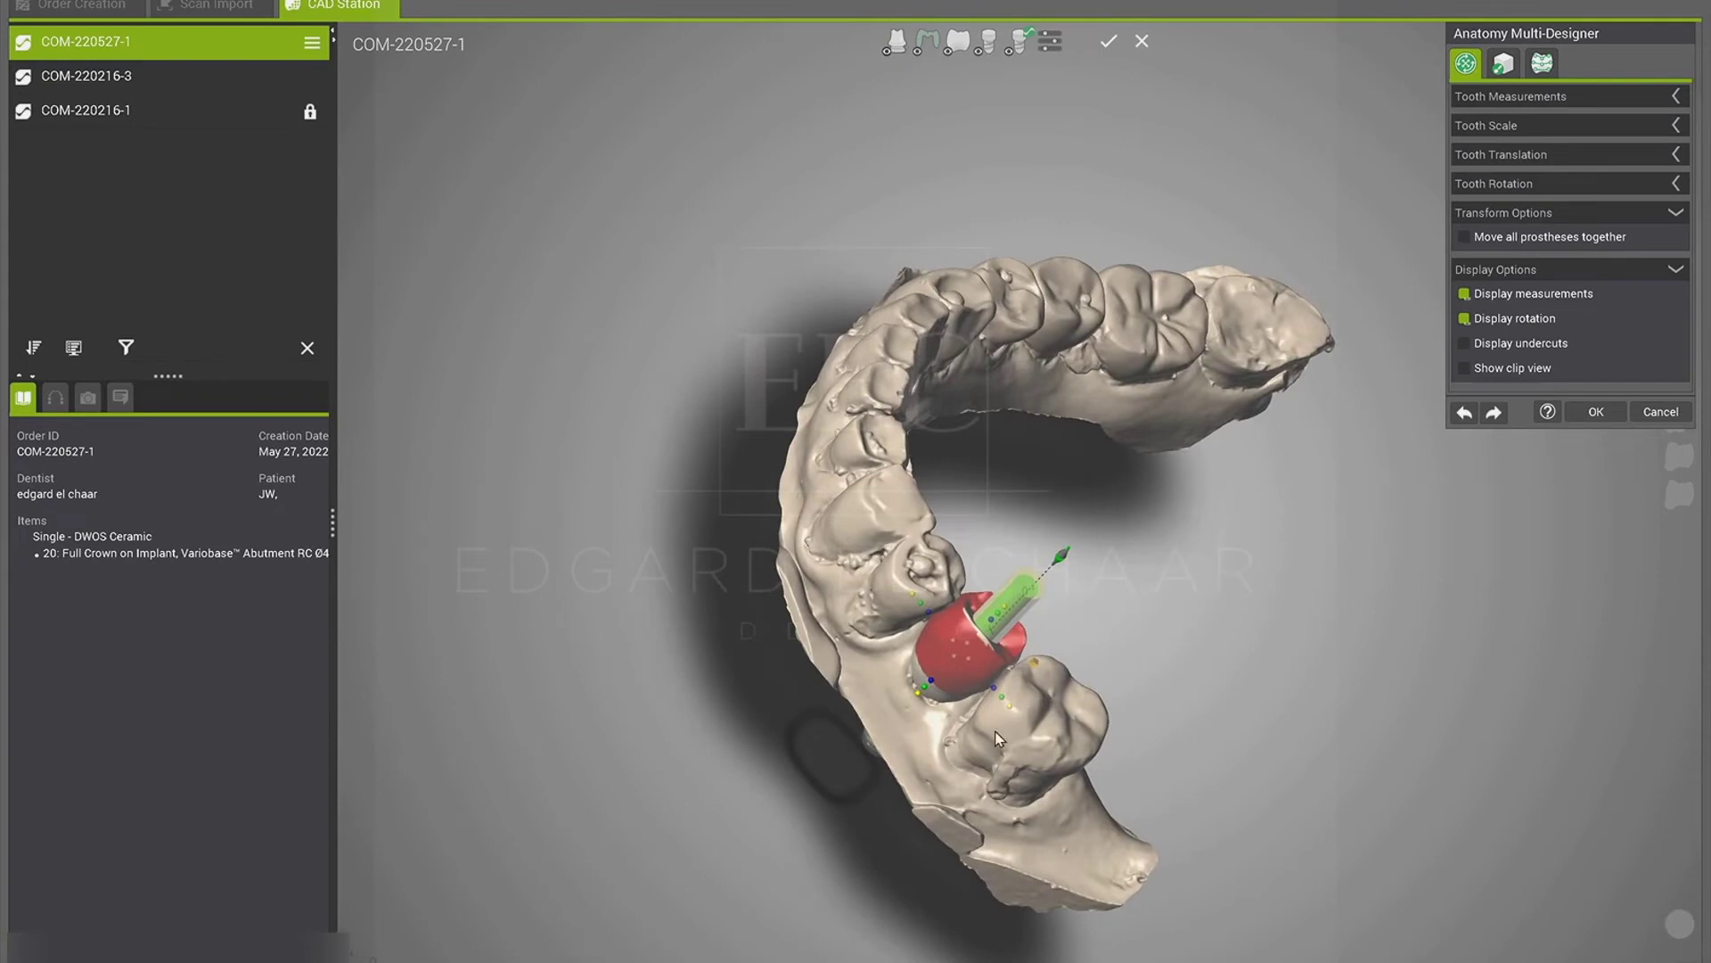
right_drag(979, 659, 961, 580)
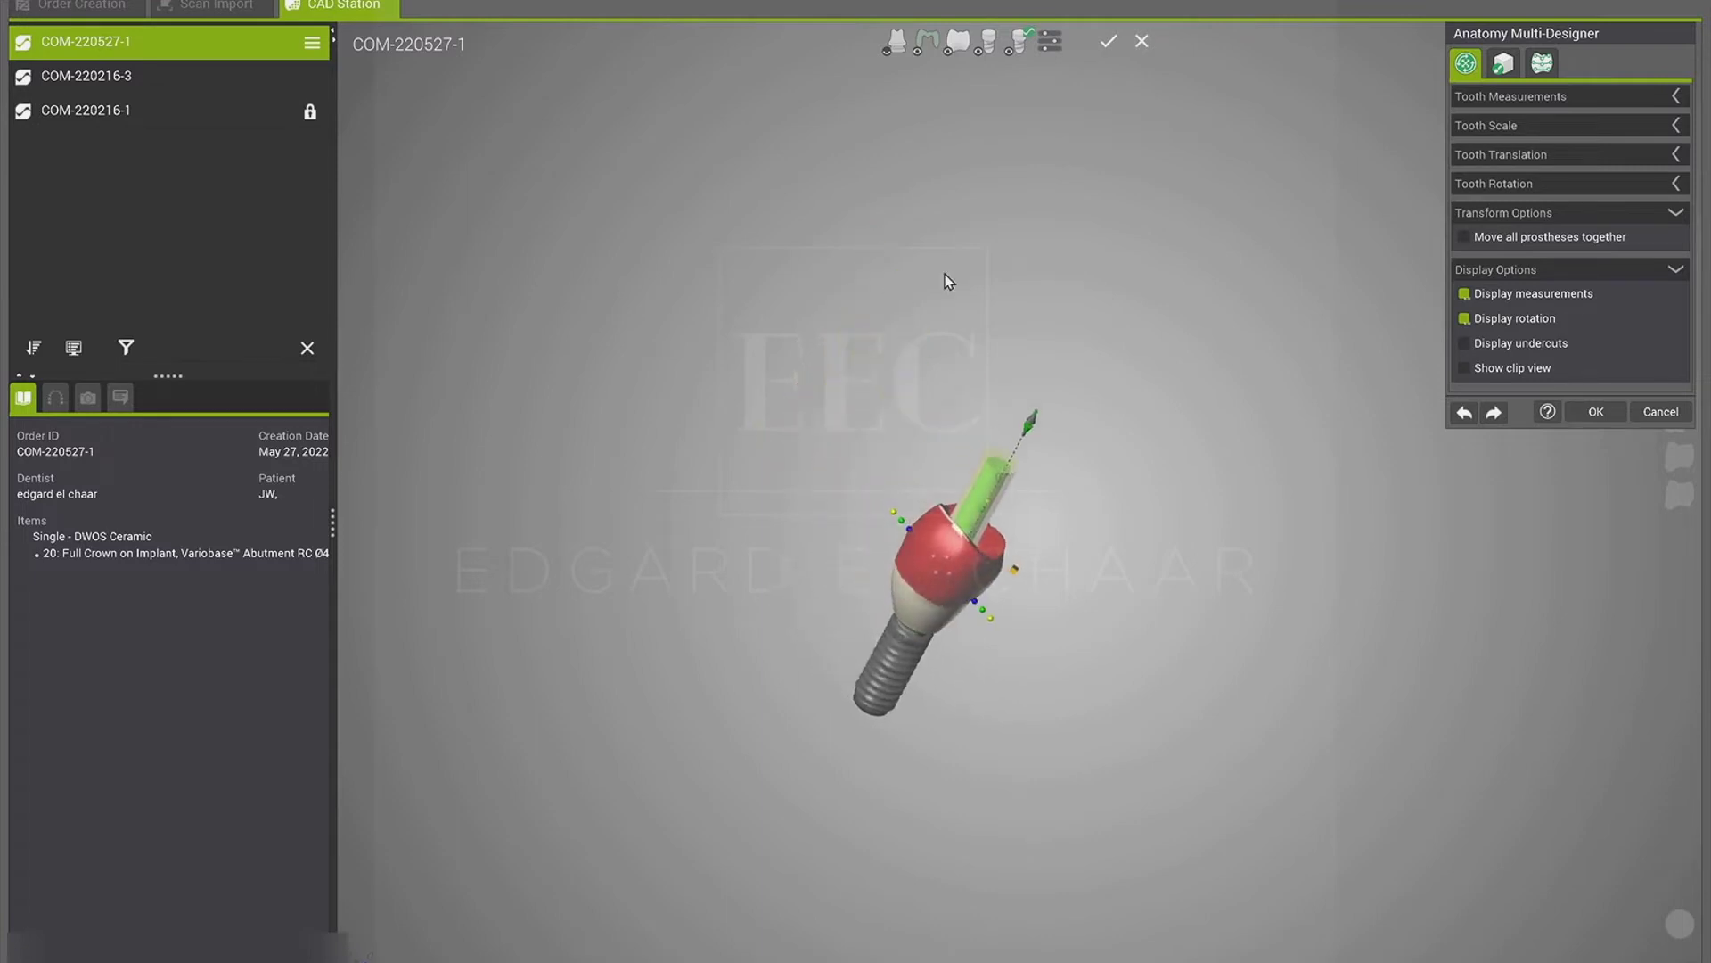
click(898, 41)
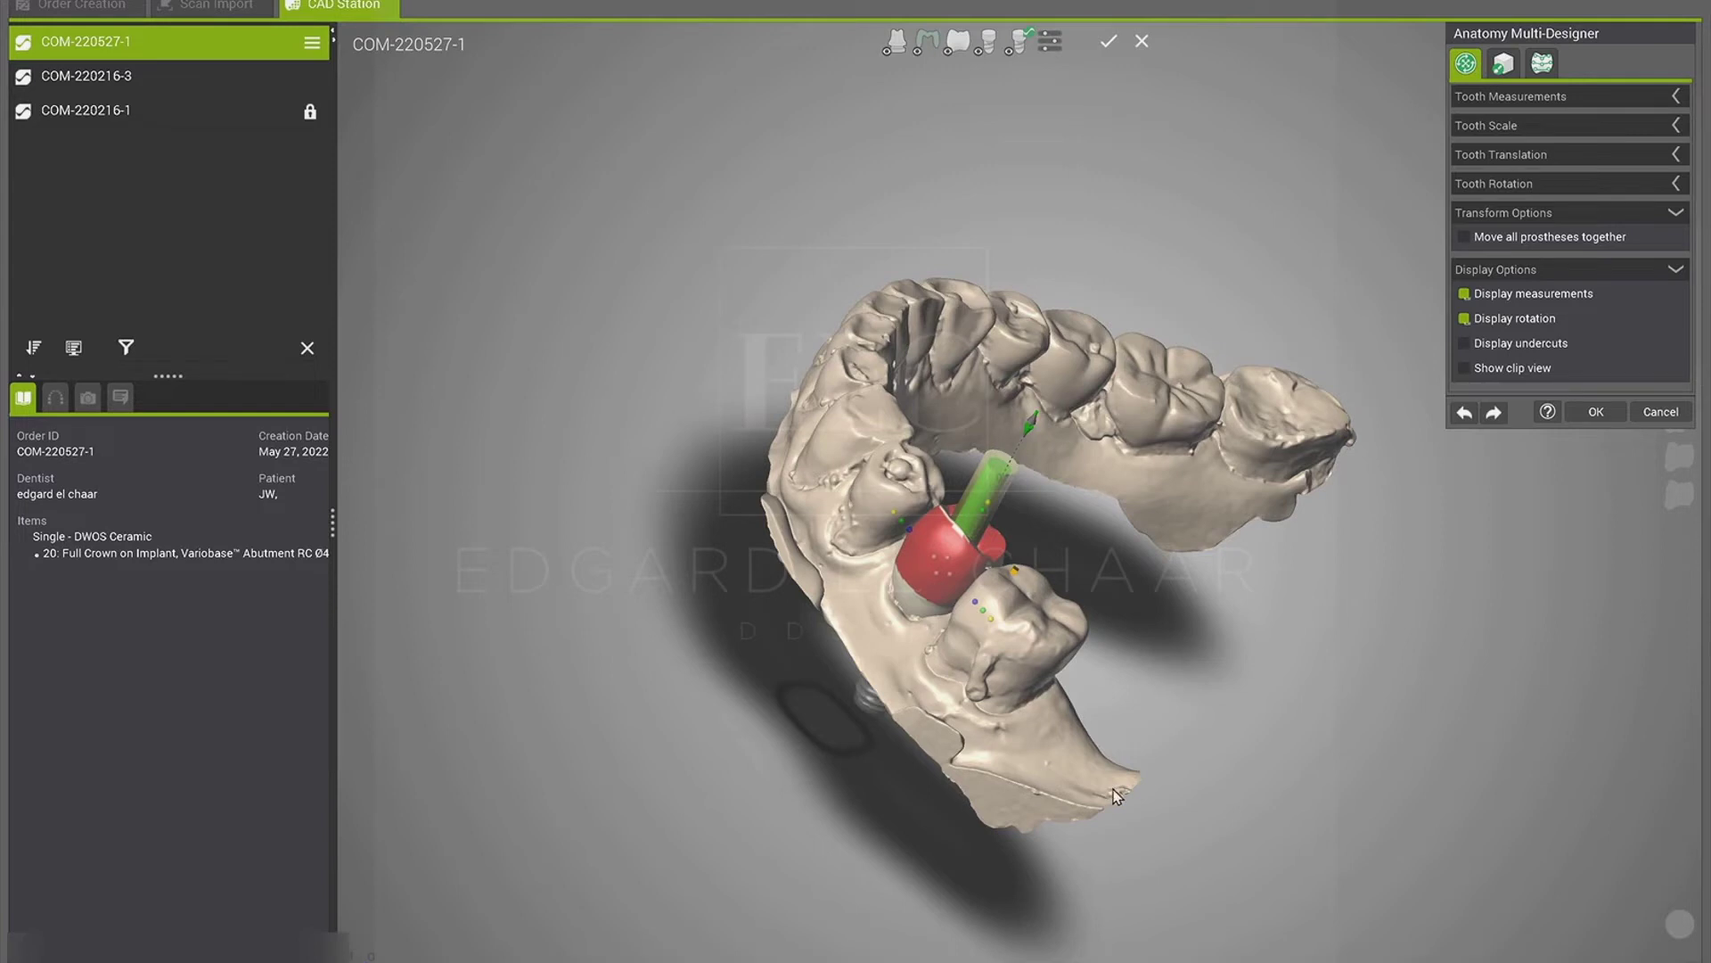
right_drag(988, 741, 1228, 655)
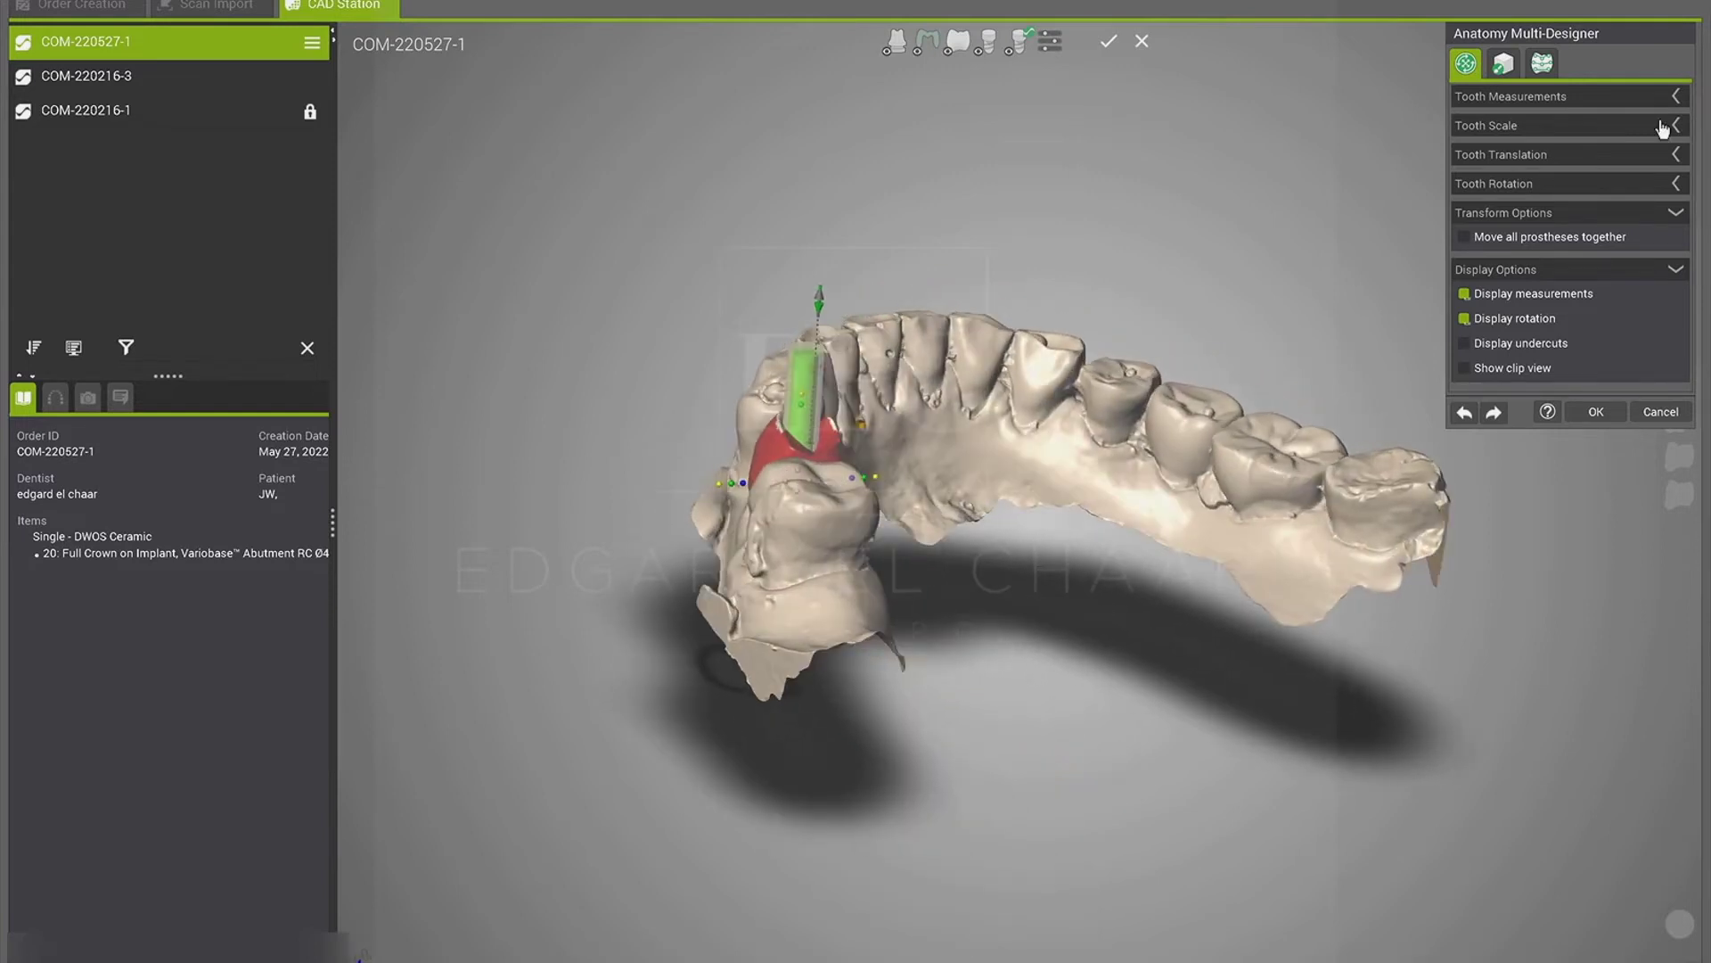
click(1543, 65)
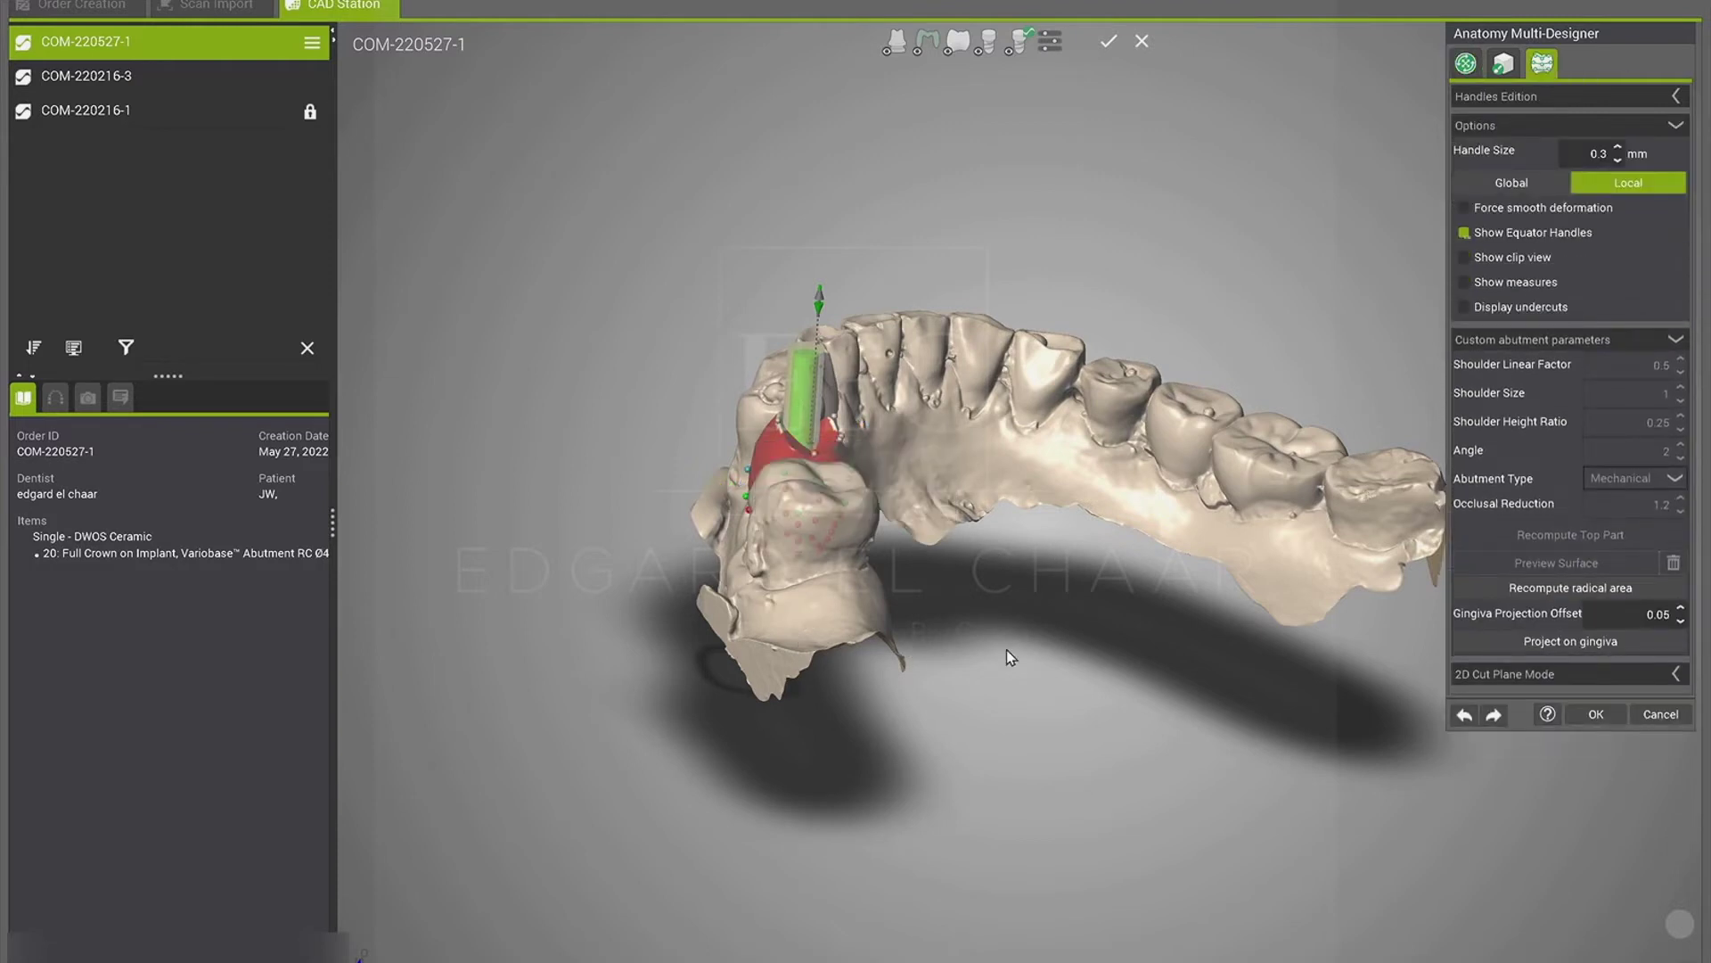
Step: Drag three green margin handles downward so the crown margin sits on the tooth
right_drag(1007, 649, 1025, 581)
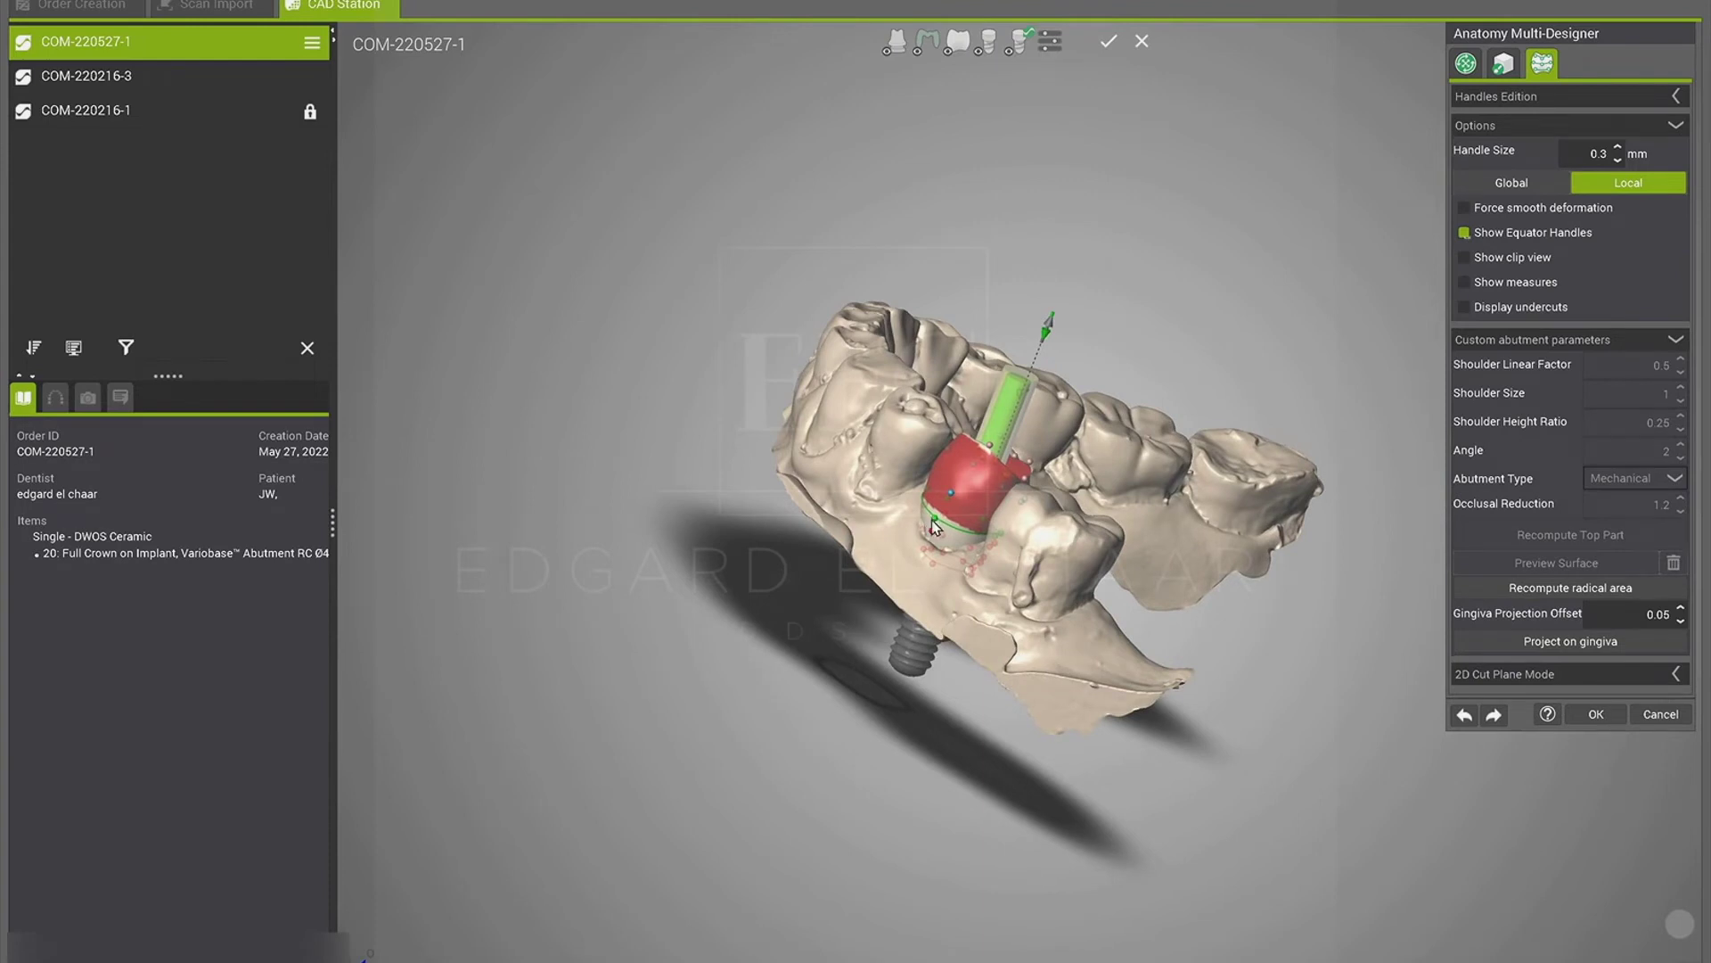
drag(932, 522, 927, 549)
right_drag(1051, 689, 1089, 581)
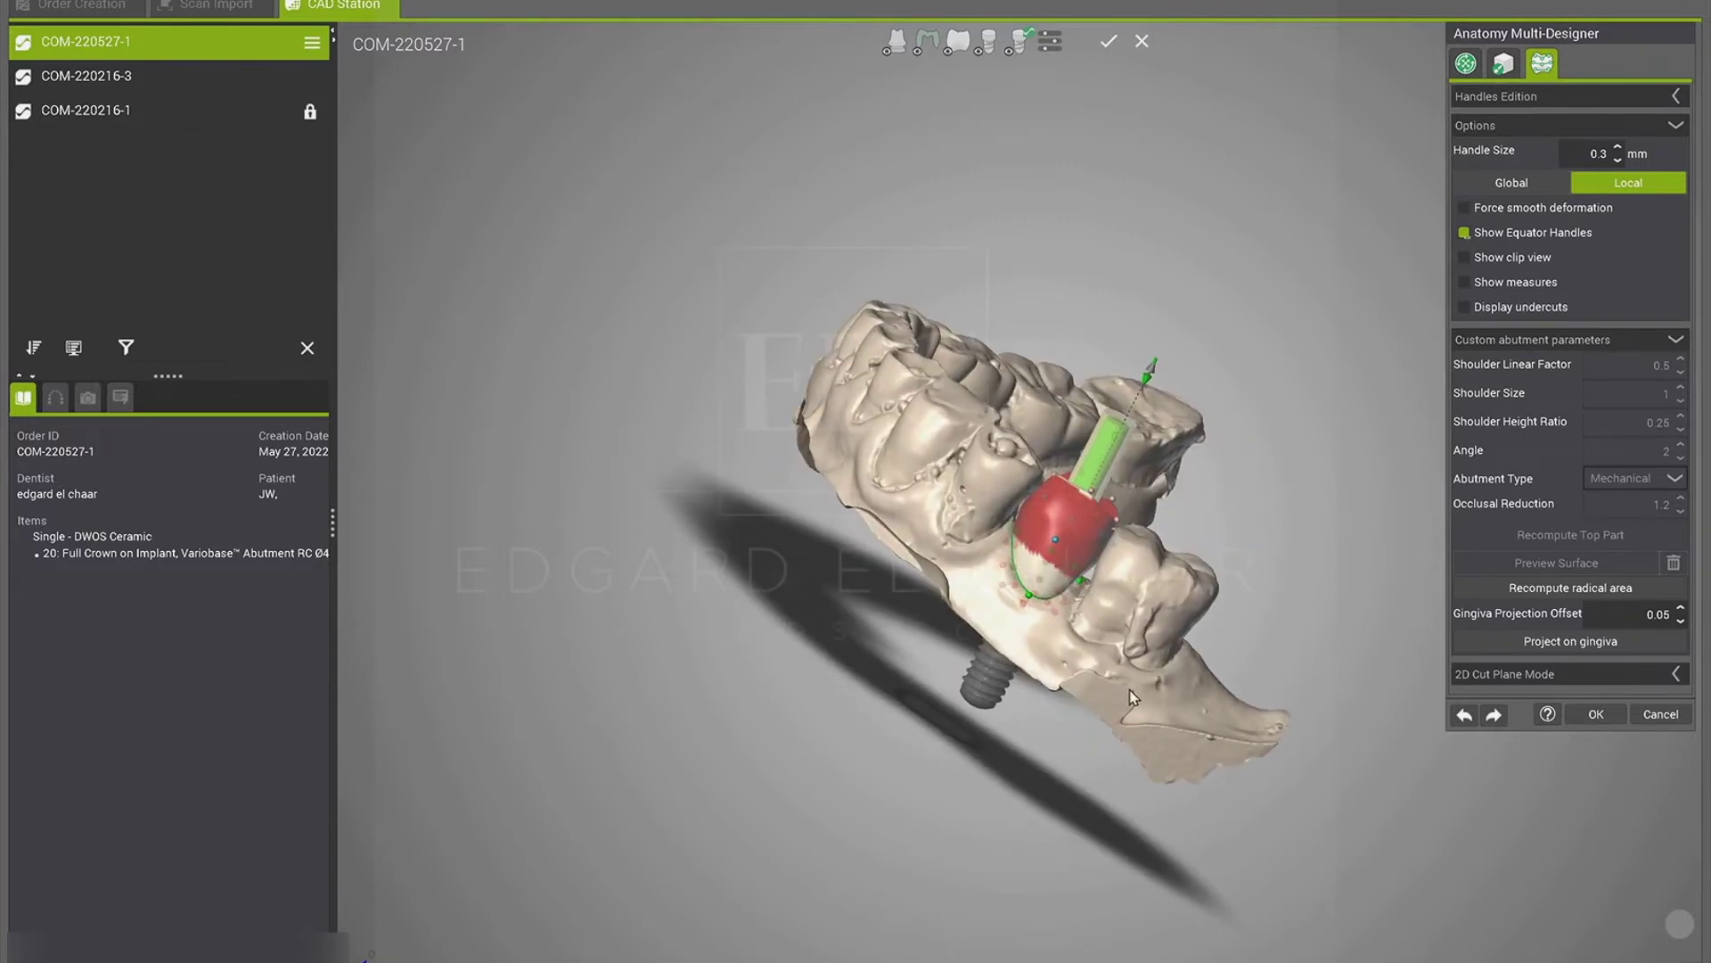
right_drag(1089, 710, 953, 528)
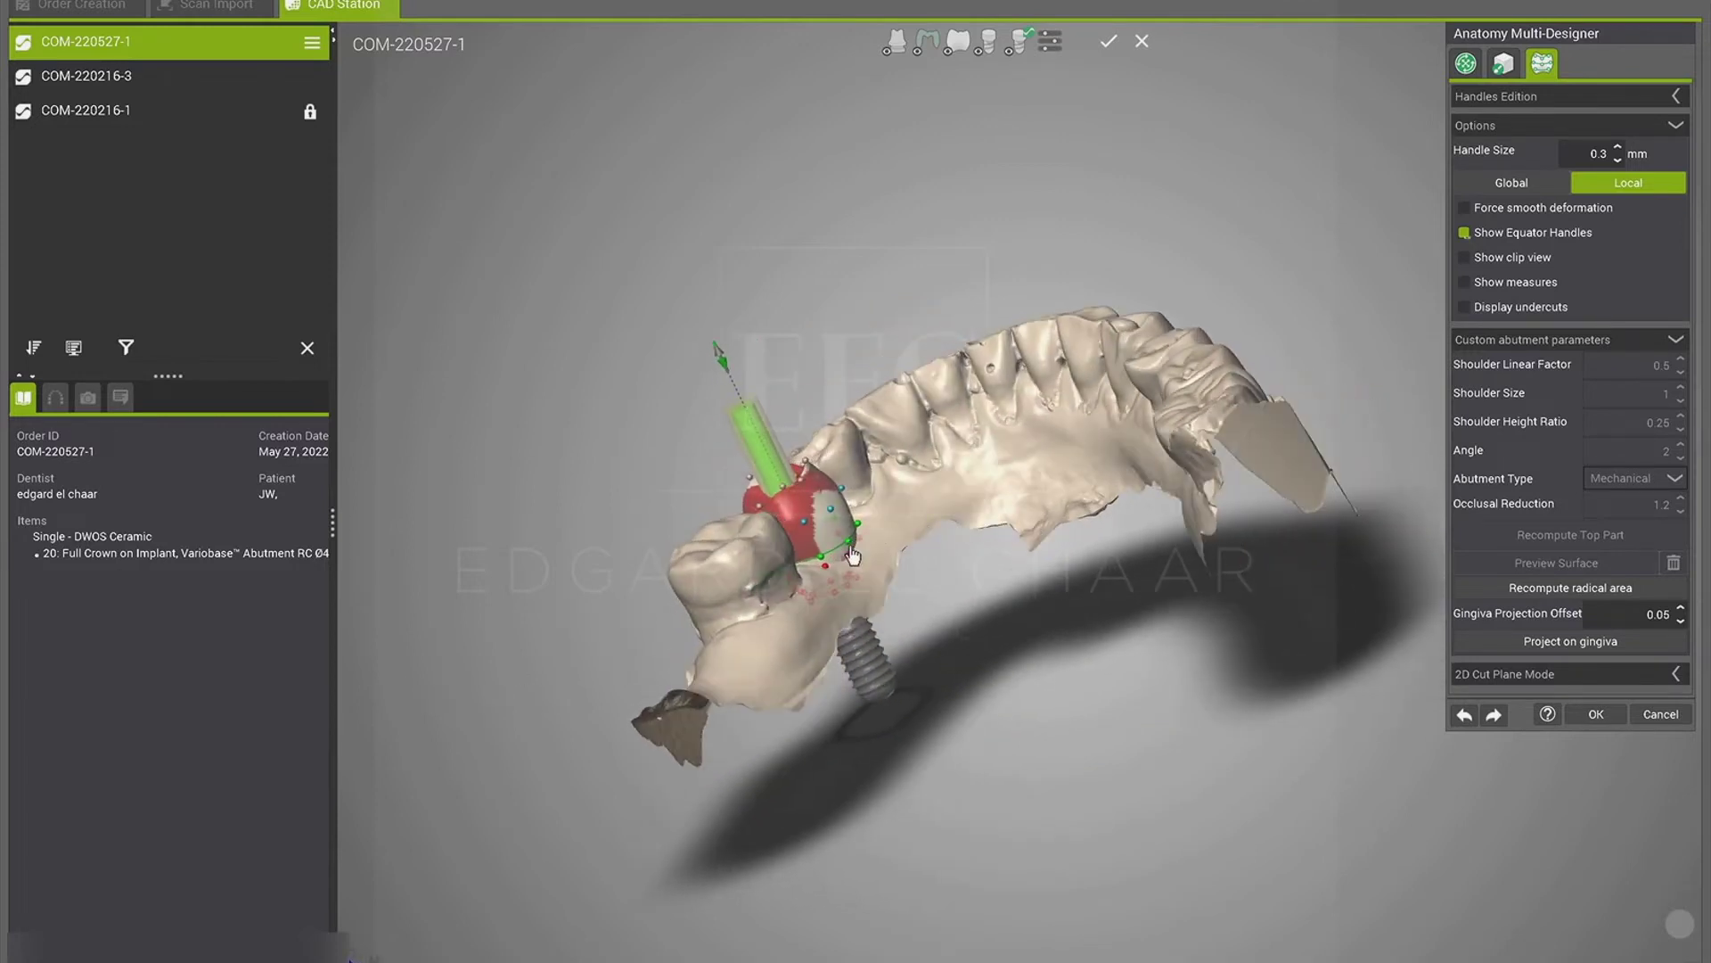
drag(851, 545, 850, 563)
drag(821, 560, 820, 566)
right_drag(820, 596, 1021, 361)
right_drag(1130, 367, 981, 488)
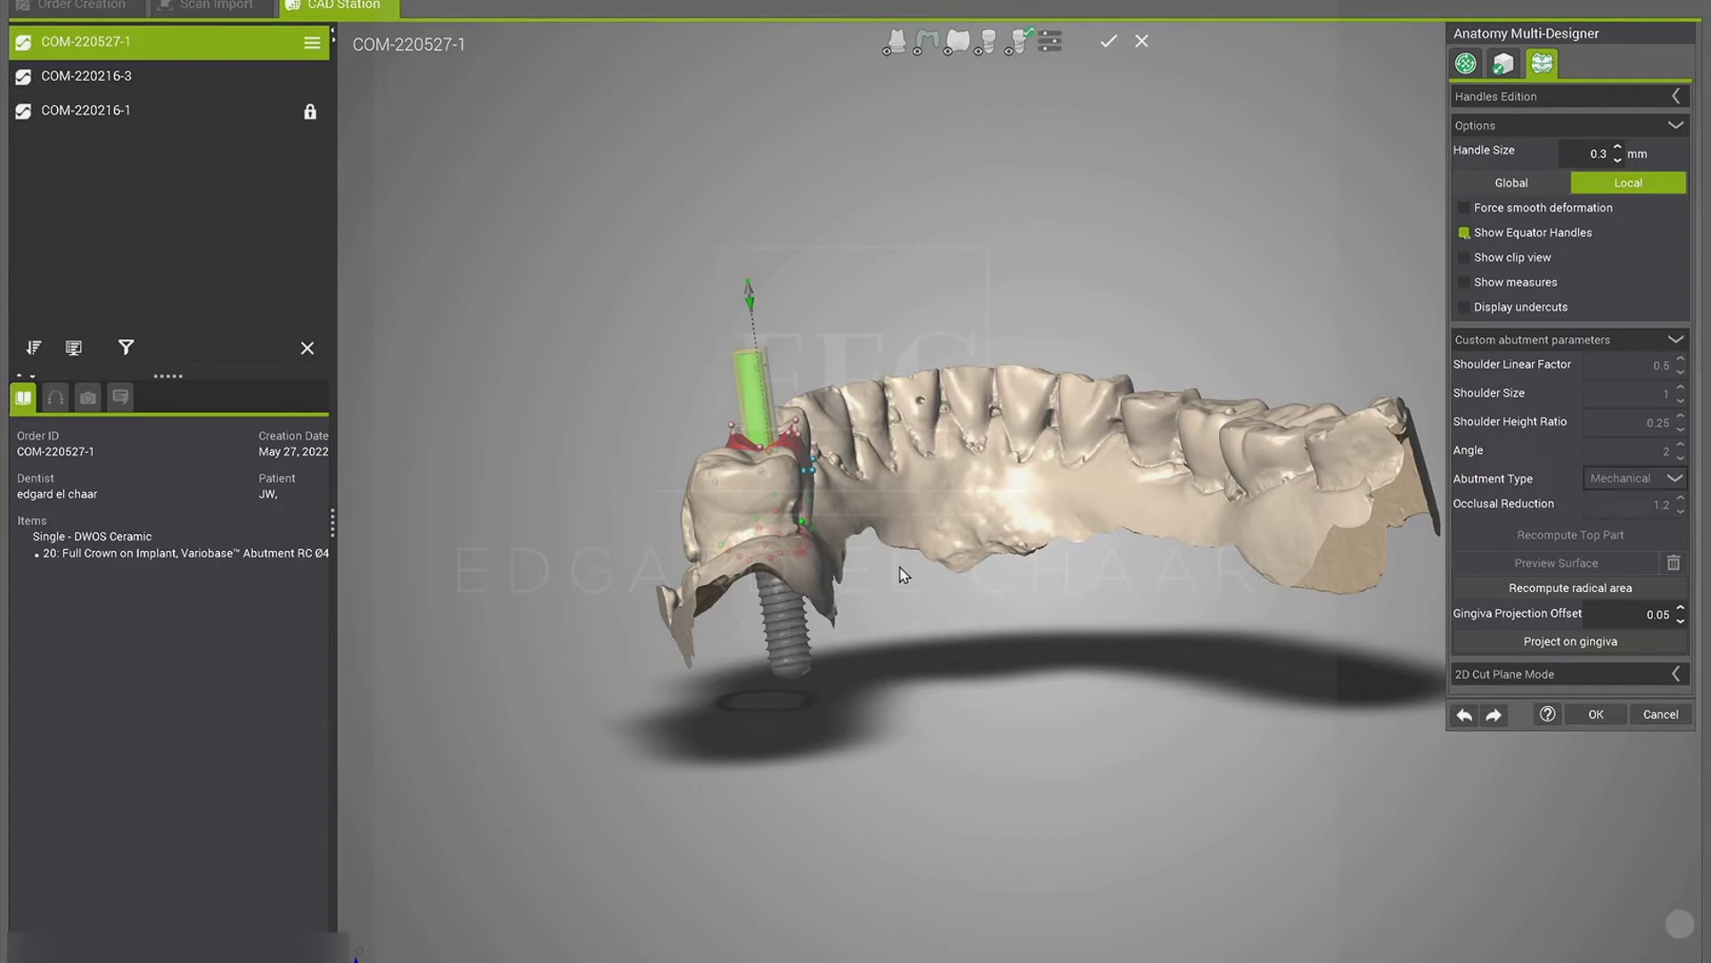
Step: From a lingual view, pull the crown's top surface down near the abutment
right_drag(975, 577, 620, 542)
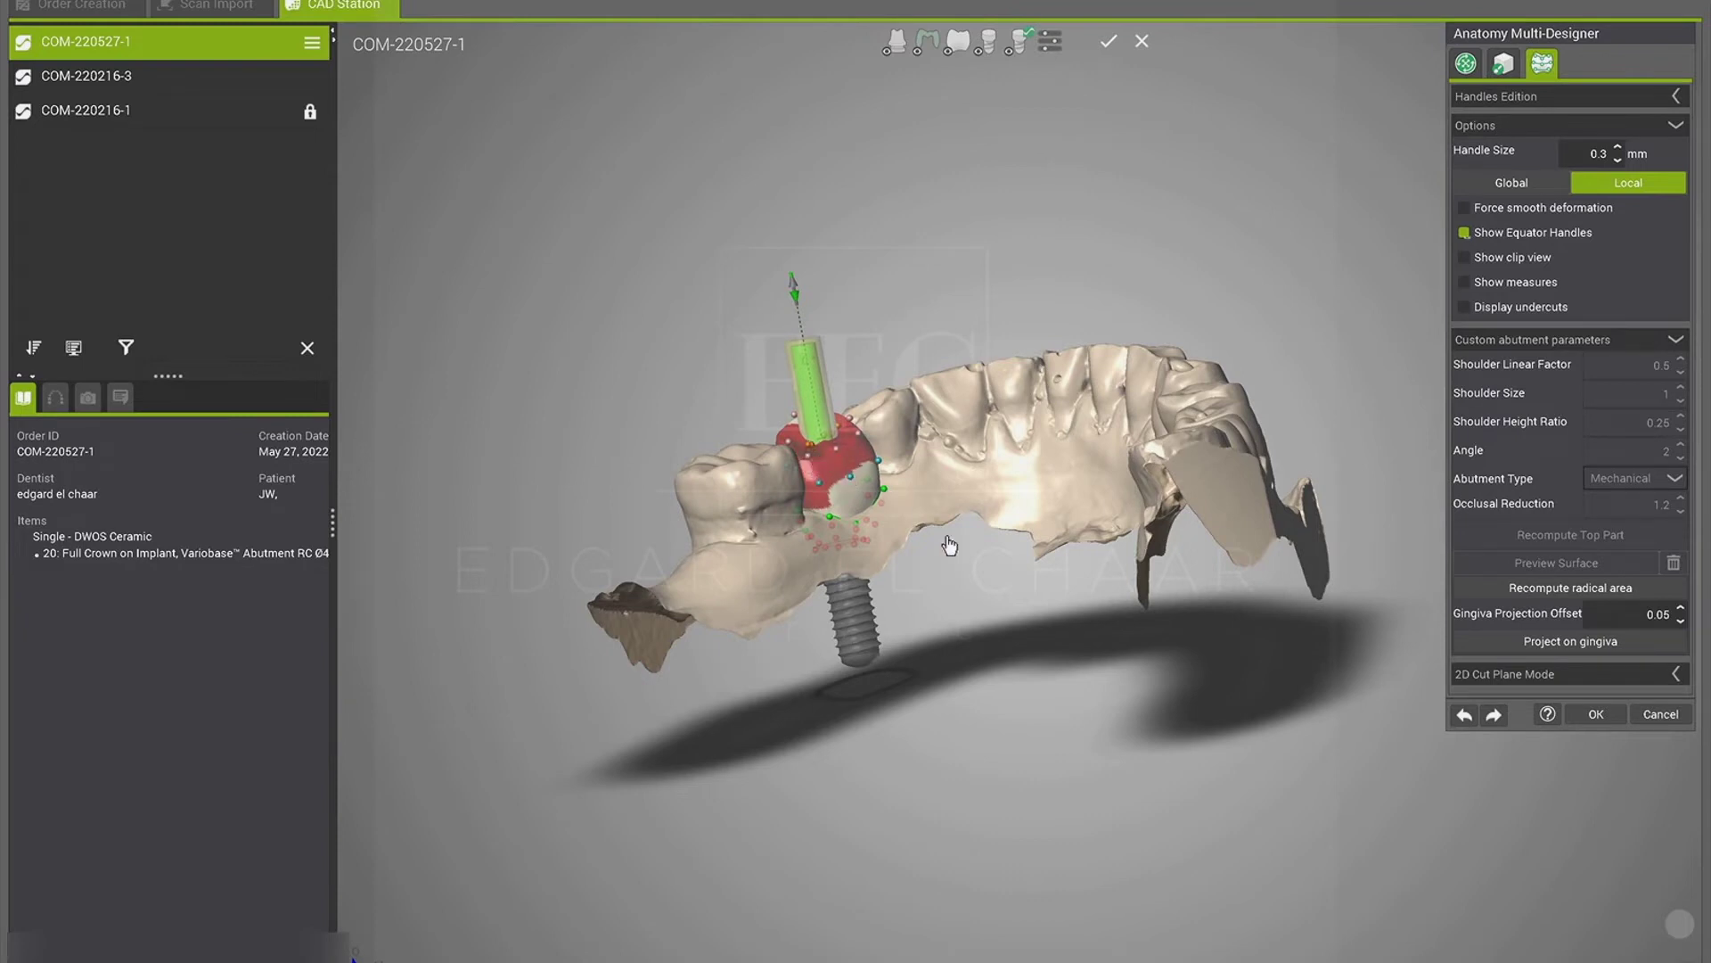
right_drag(1093, 535, 927, 556)
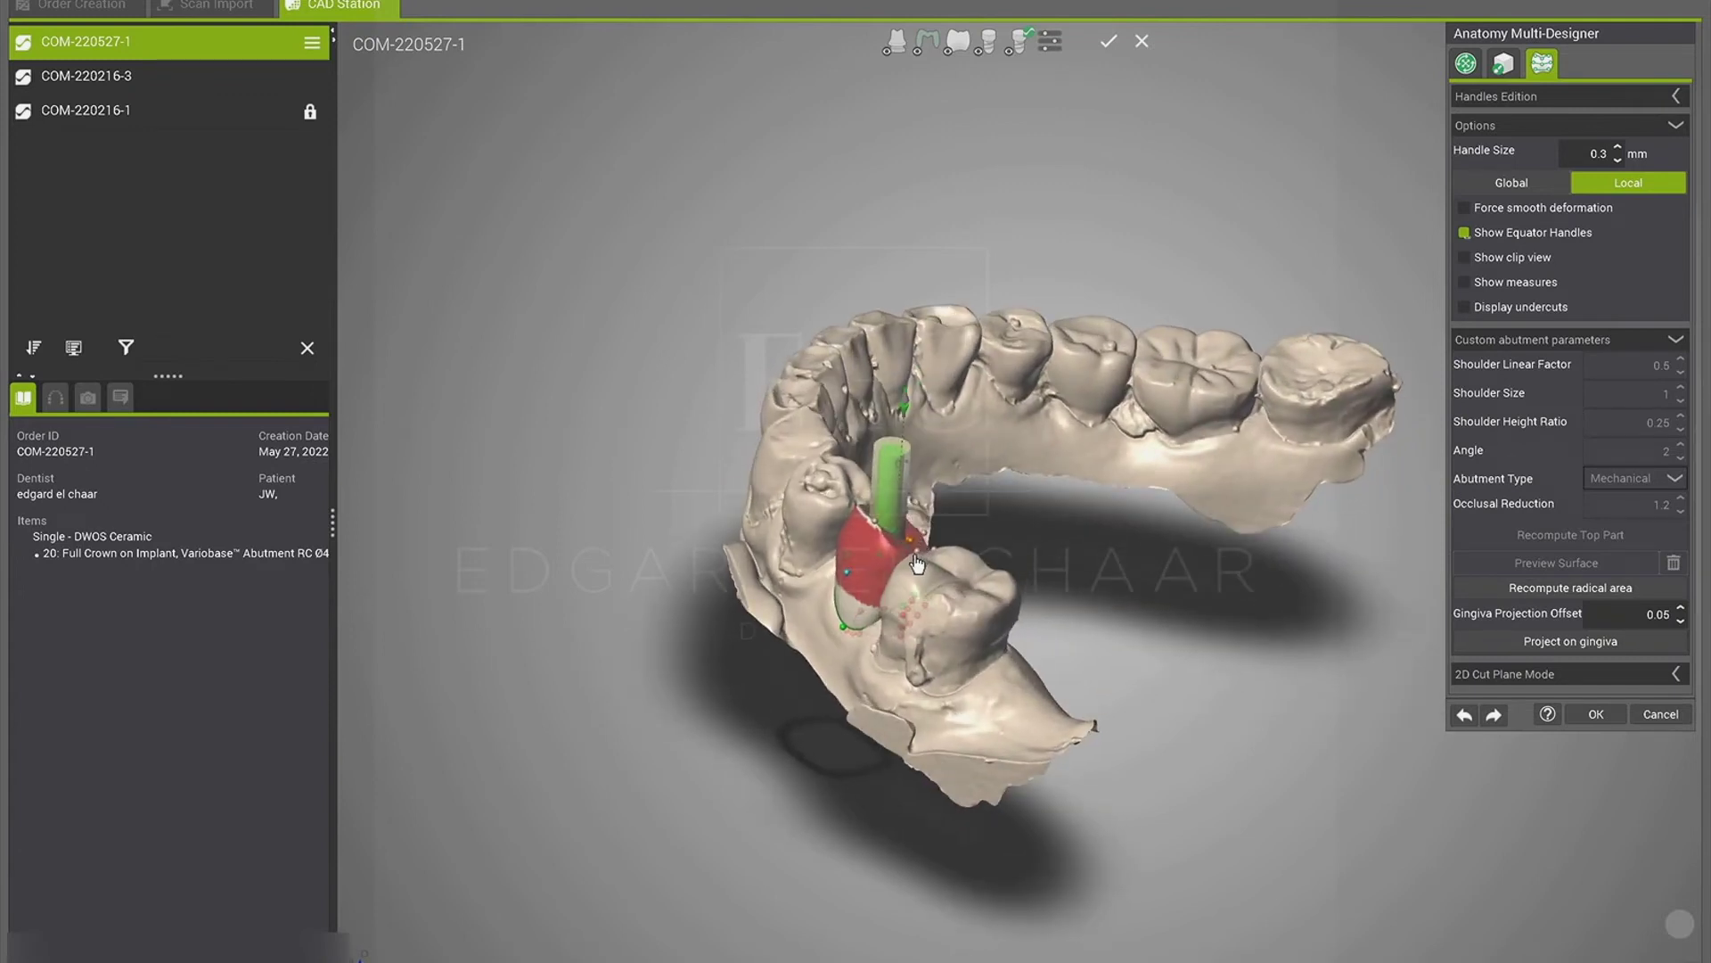
right_drag(1046, 647, 1025, 512)
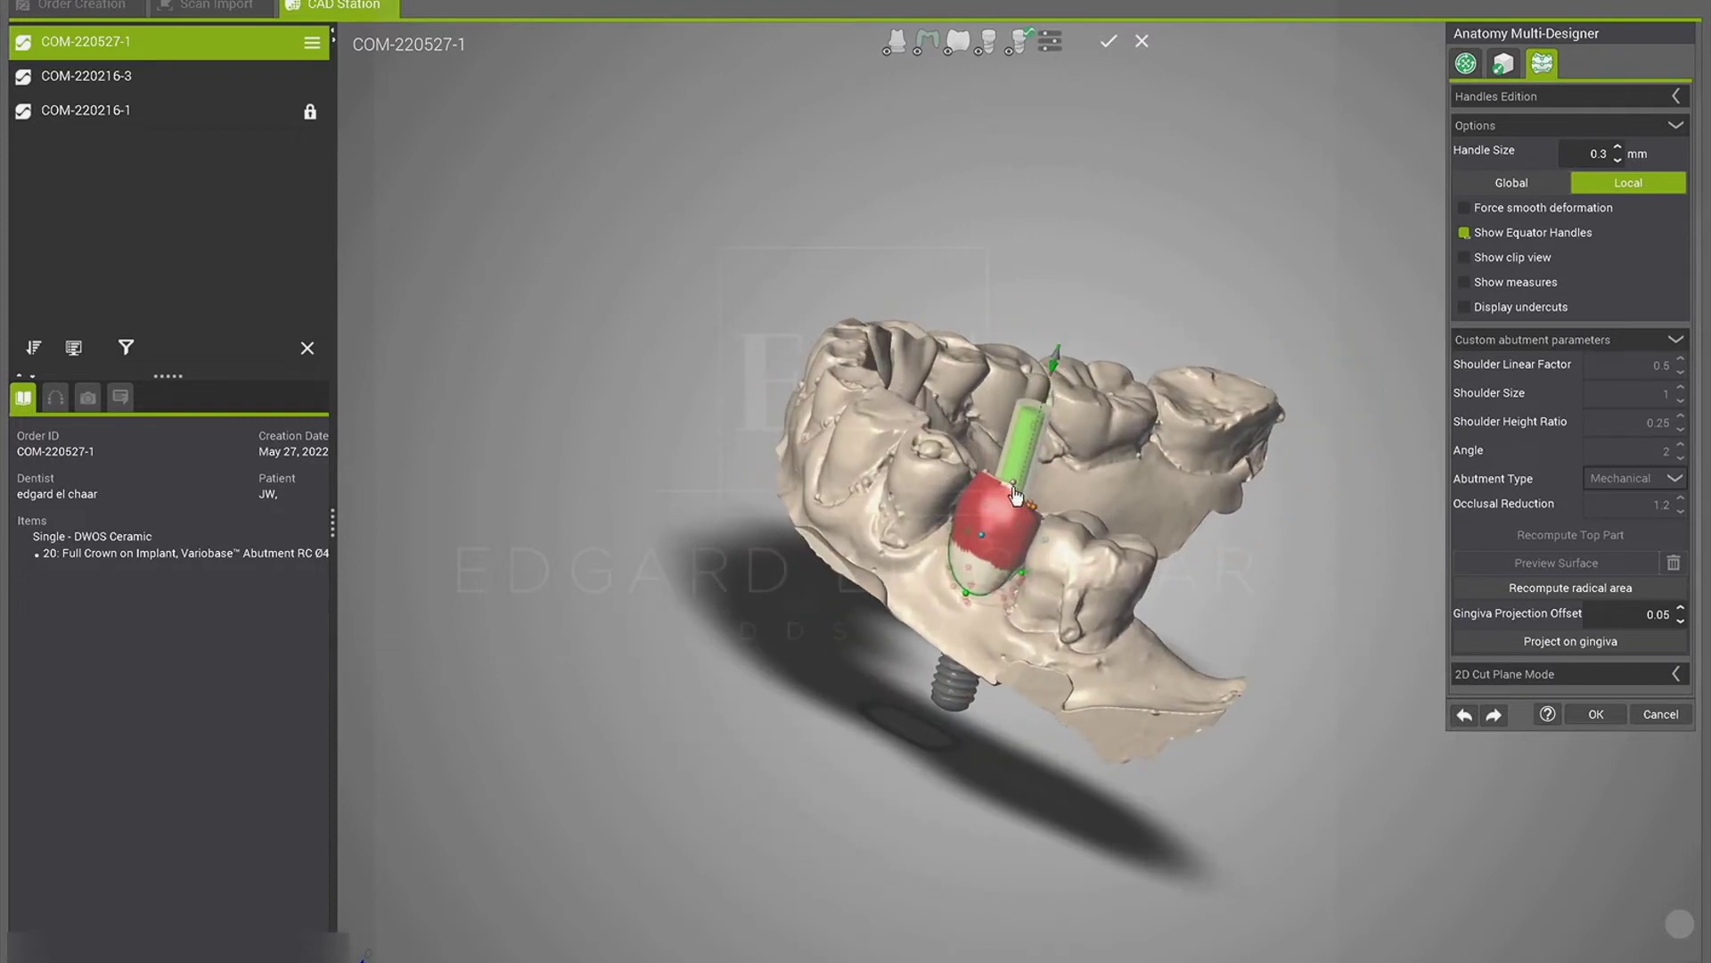
mouse_move(1011, 497)
mouse_down()
mouse_move(999, 513)
mouse_move(971, 477)
mouse_up()
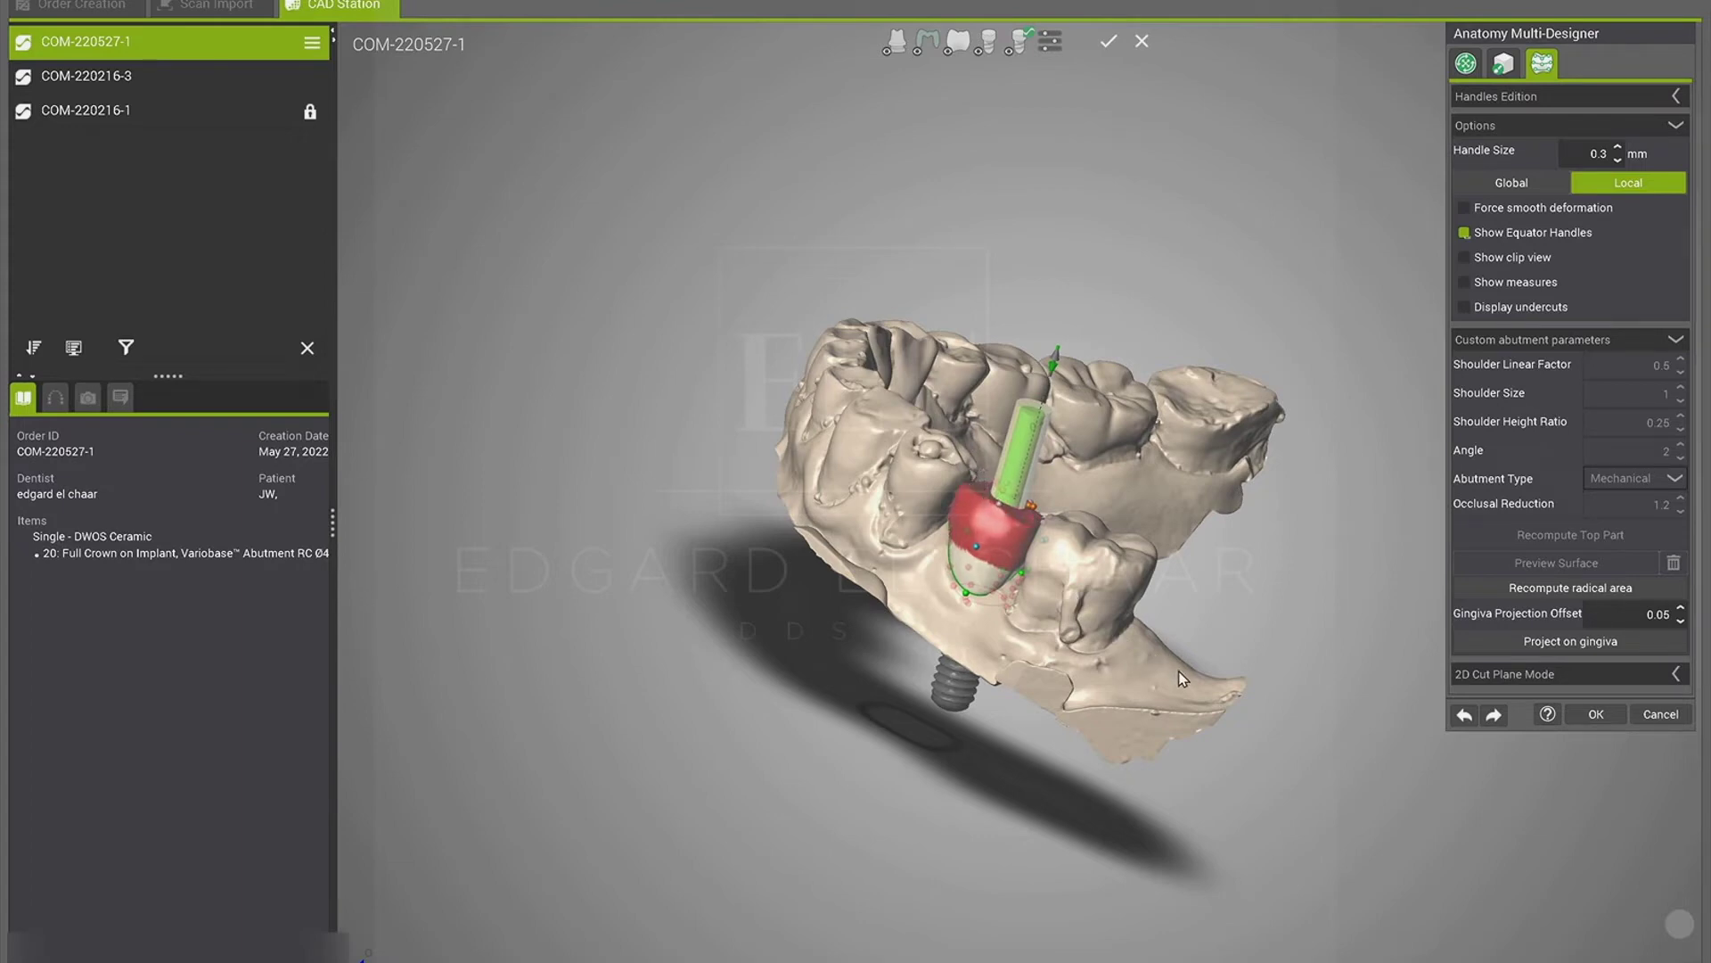
Step: Orbit the arch from above and the sides to review the reshaped crown
right_drag(1149, 702, 583, 727)
right_drag(707, 802, 1001, 591)
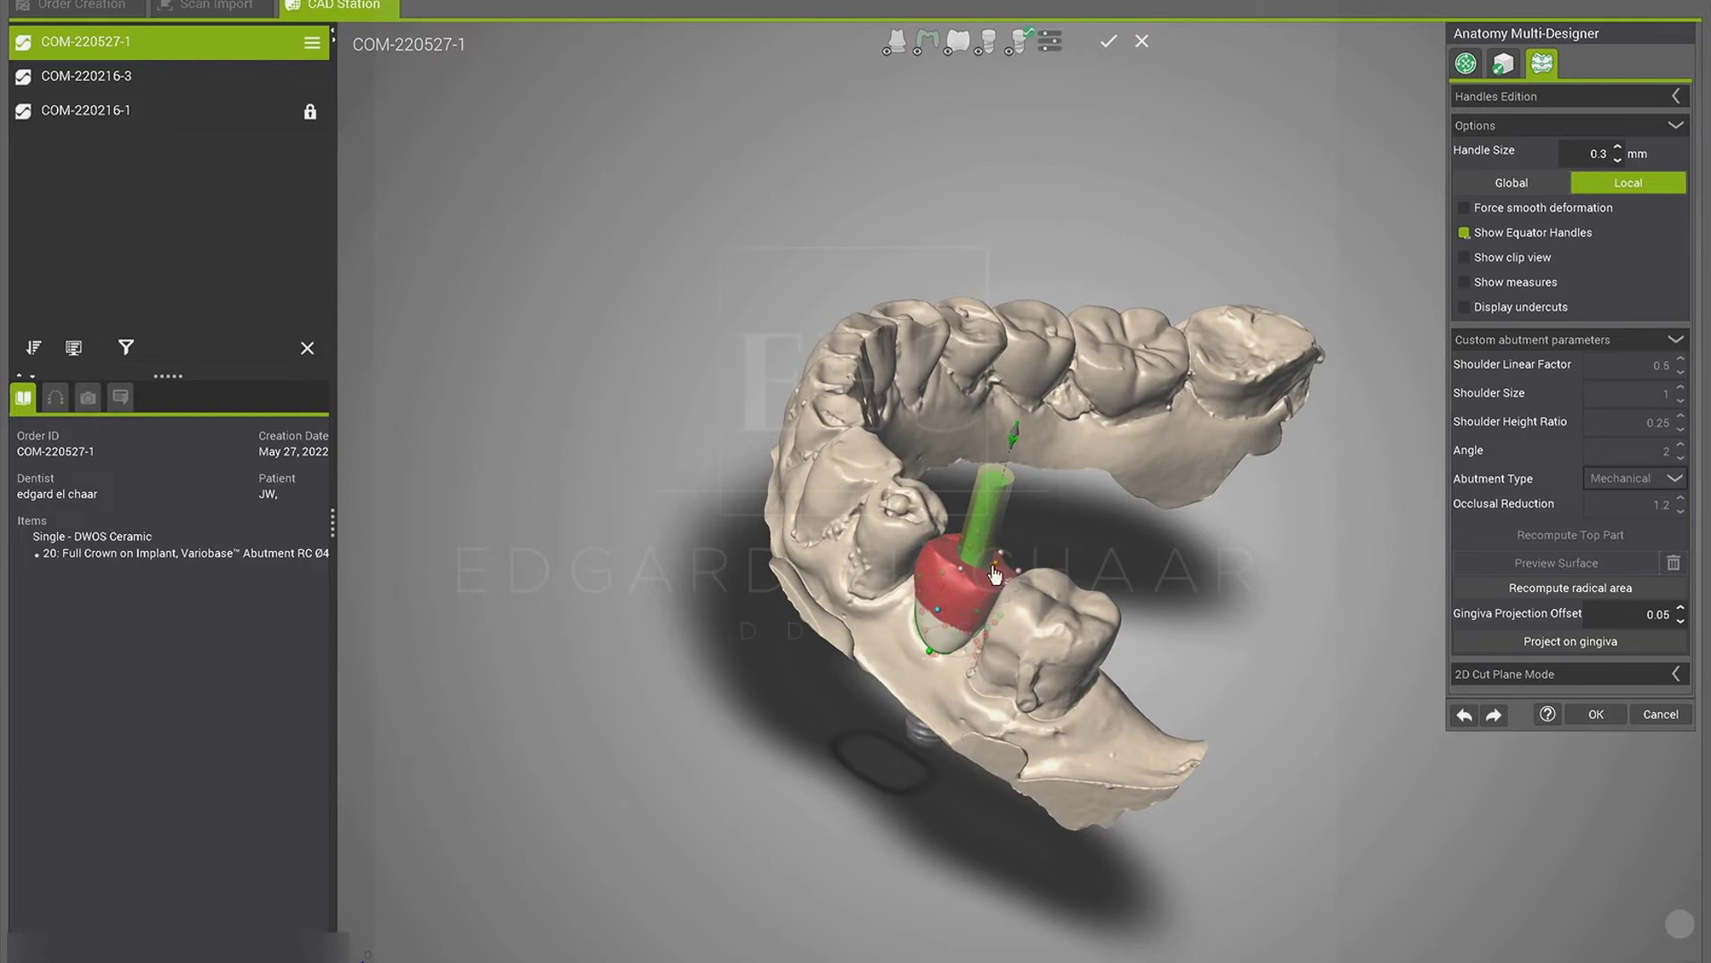
right_drag(1085, 653, 791, 540)
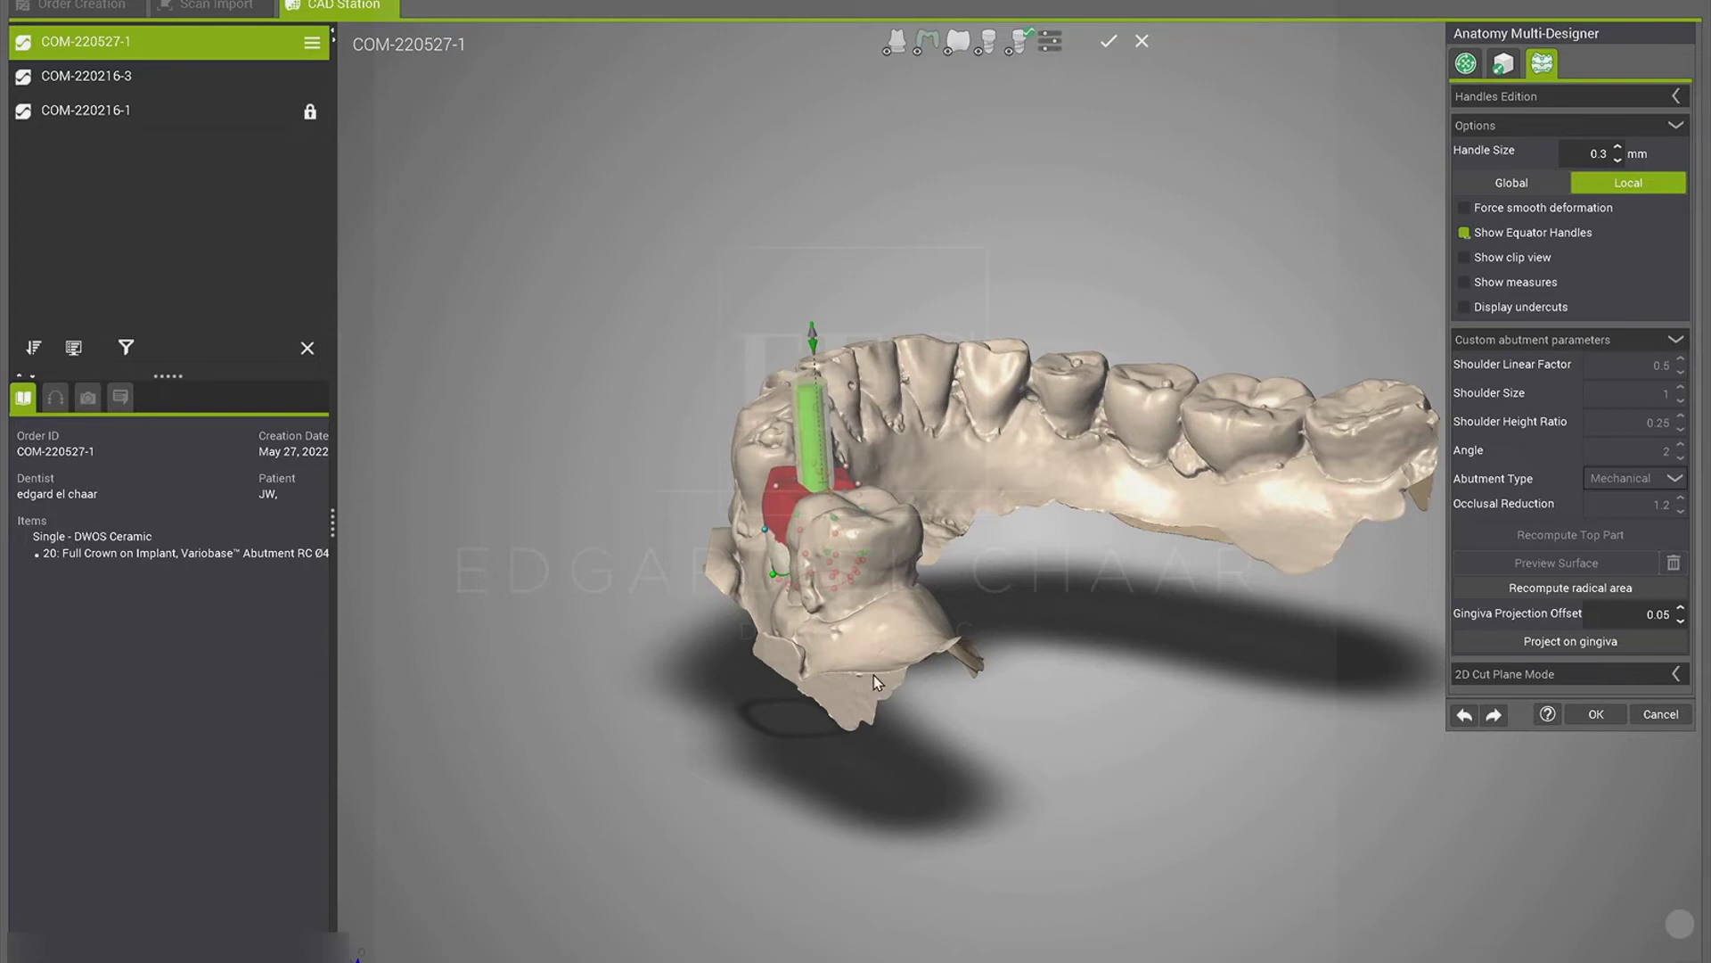
right_drag(873, 675, 855, 724)
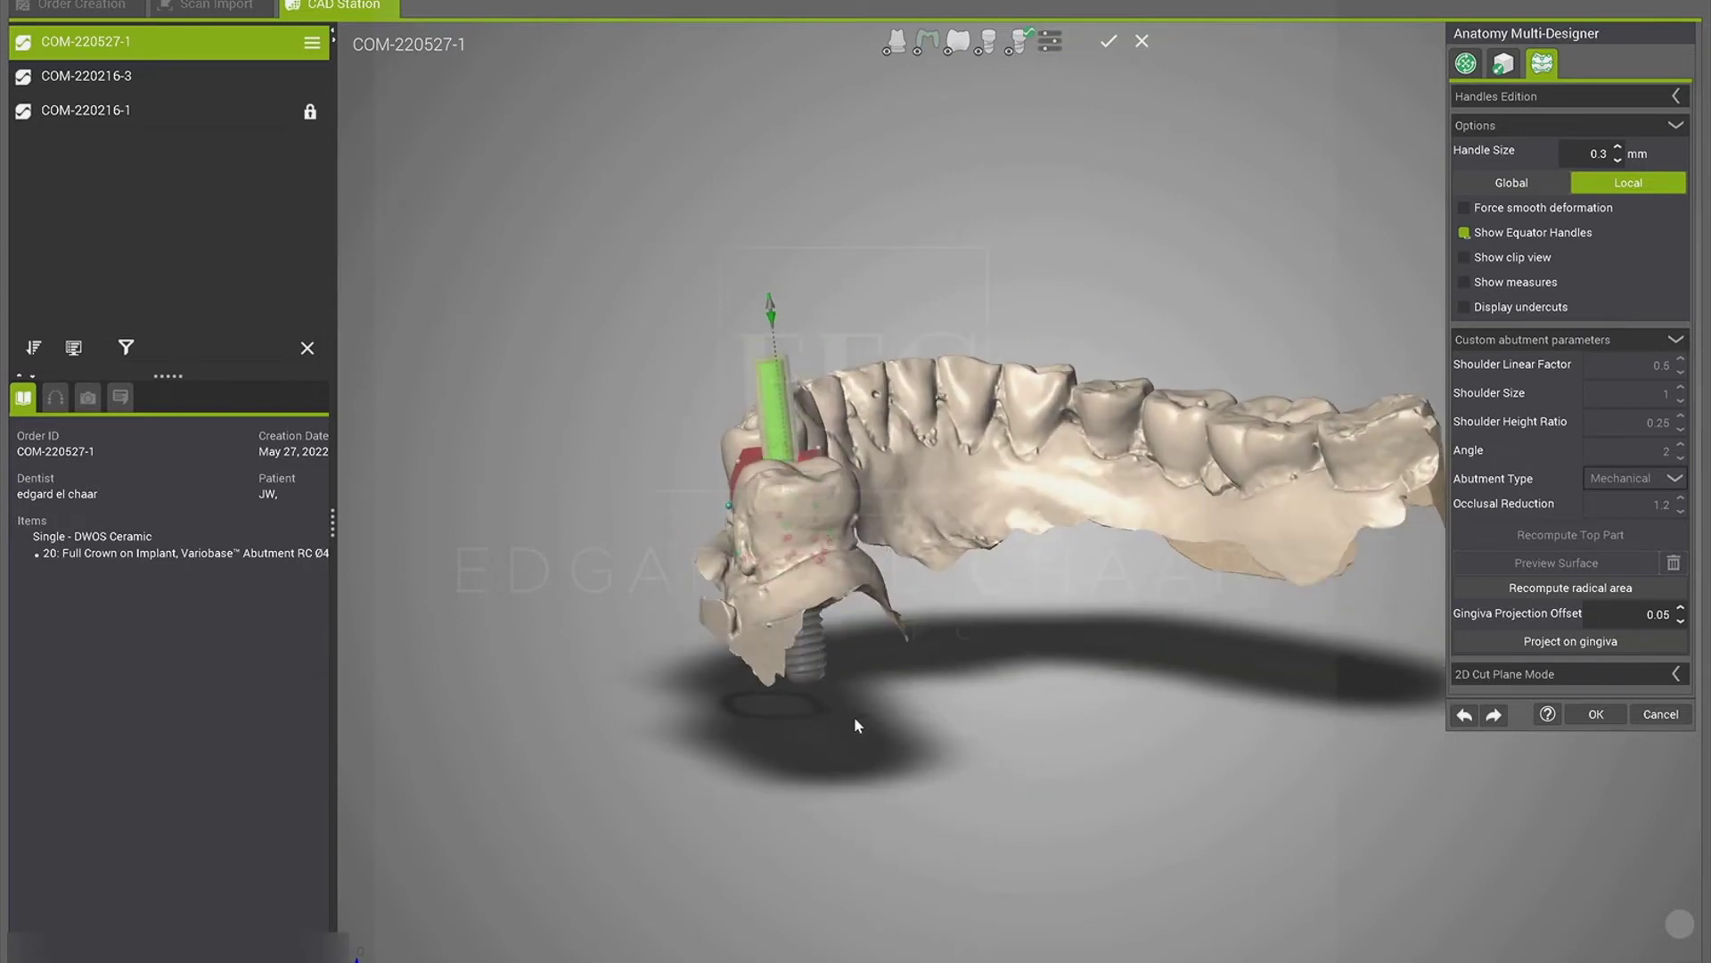
right_drag(820, 573, 829, 466)
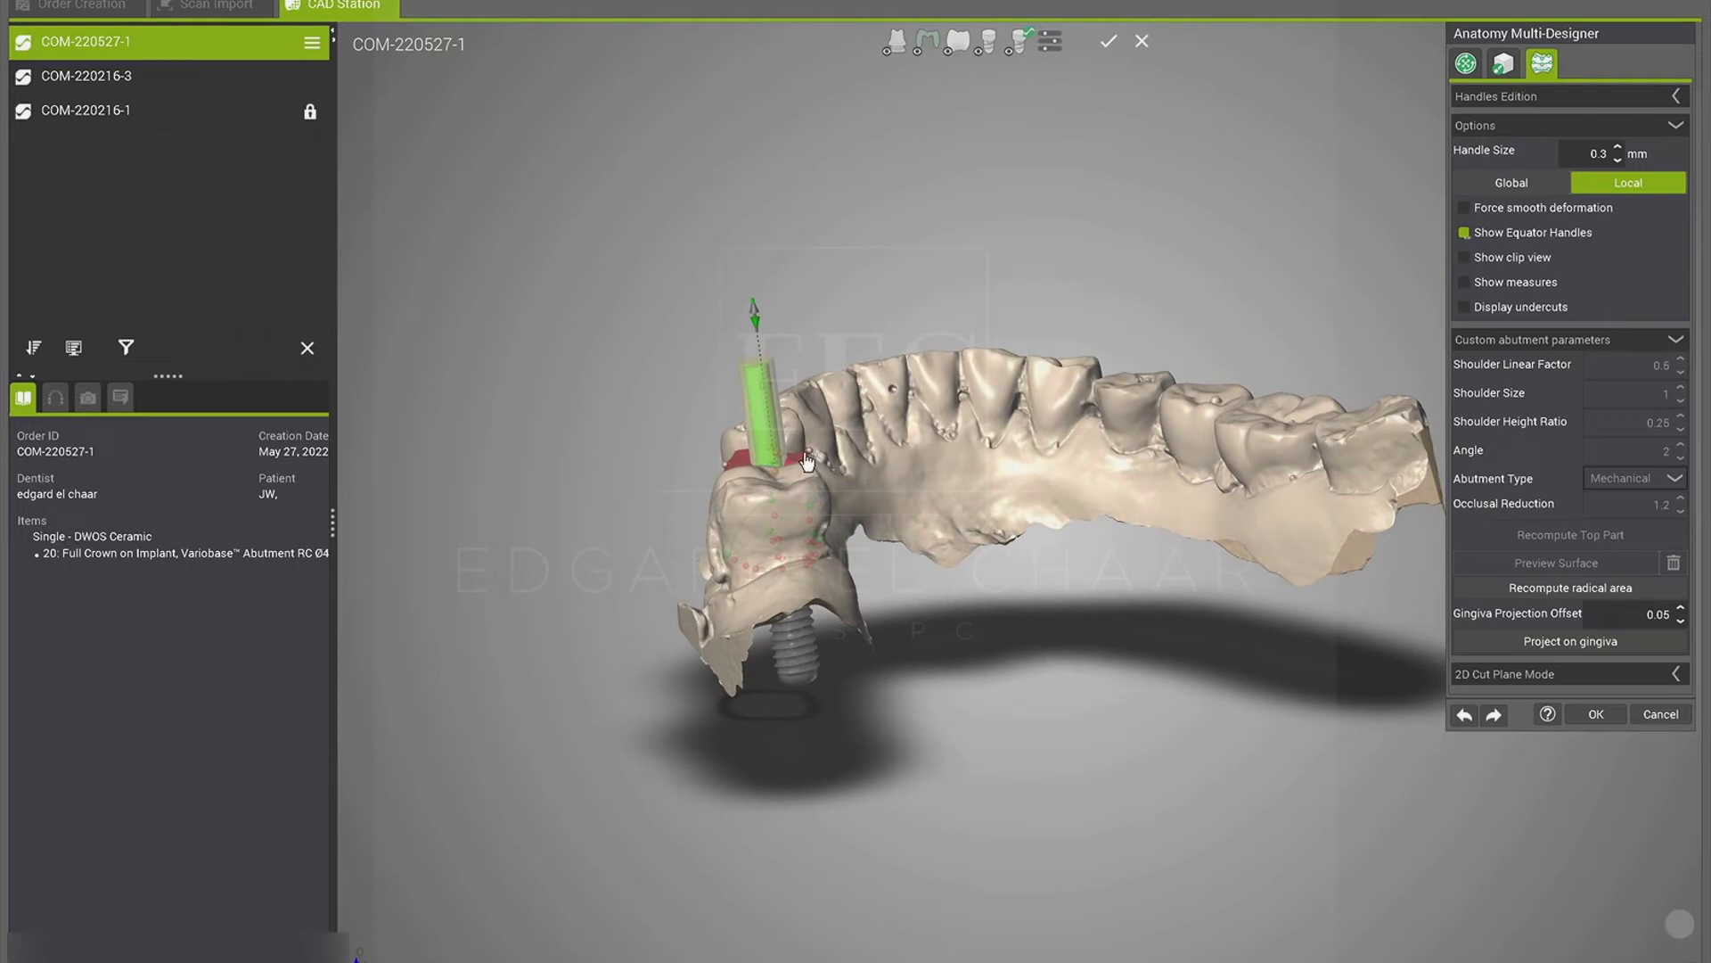
right_drag(899, 517, 678, 508)
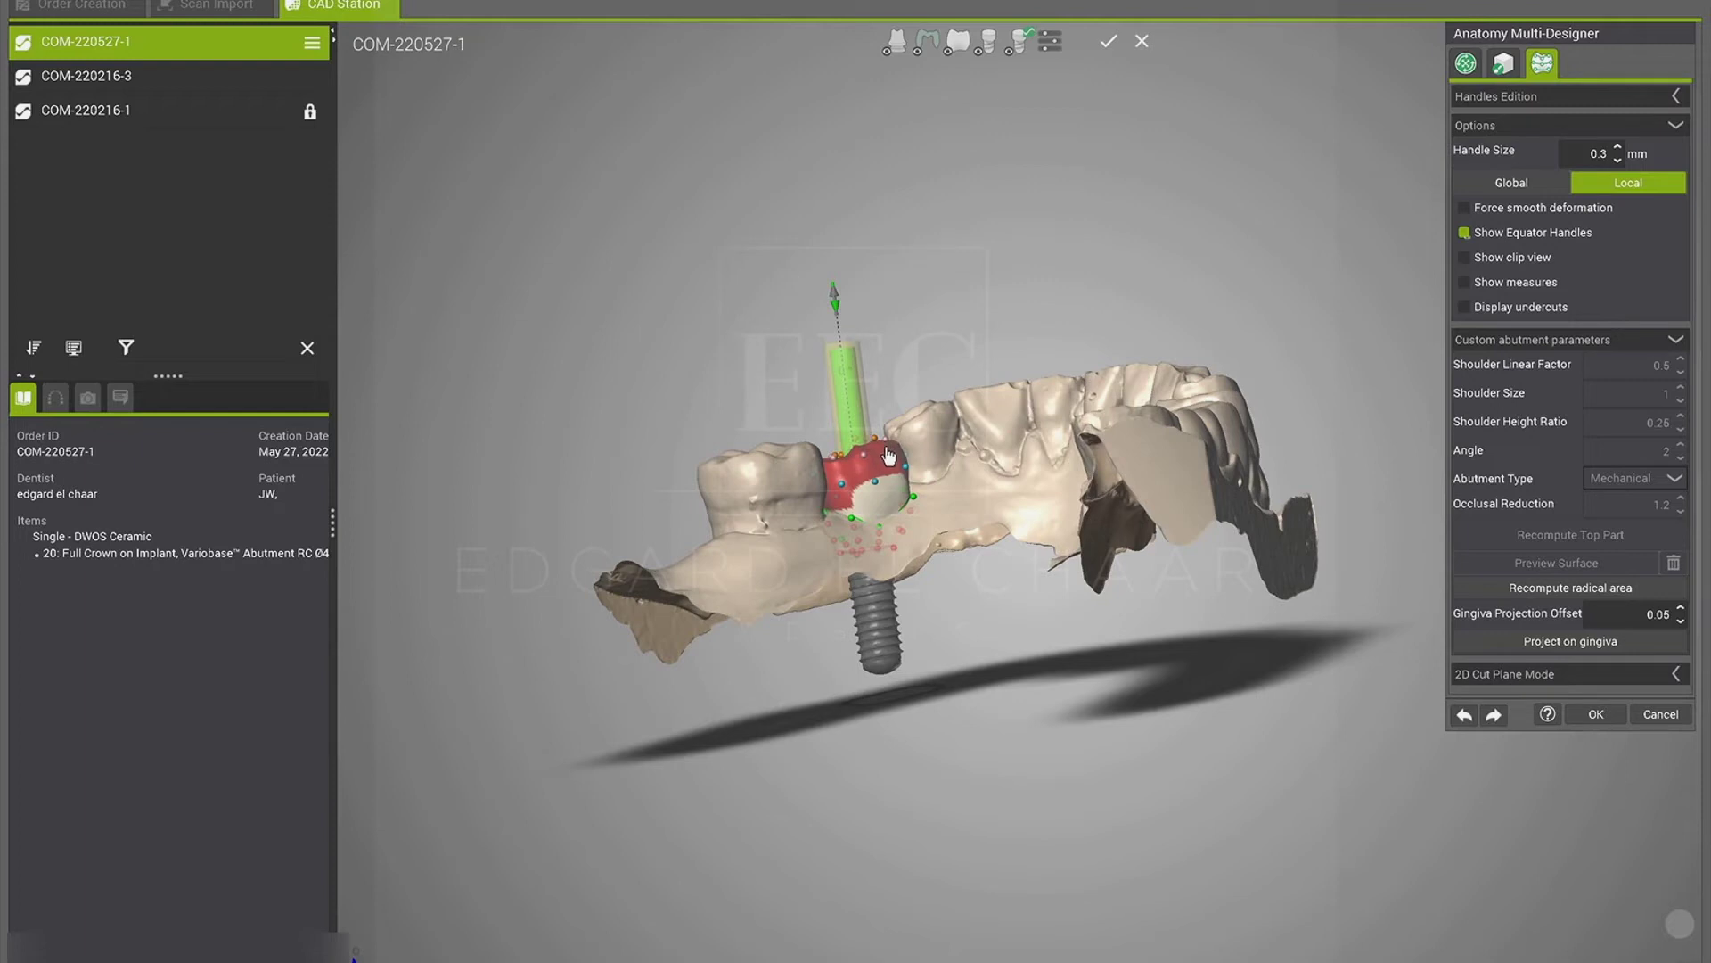
right_drag(1088, 595, 989, 412)
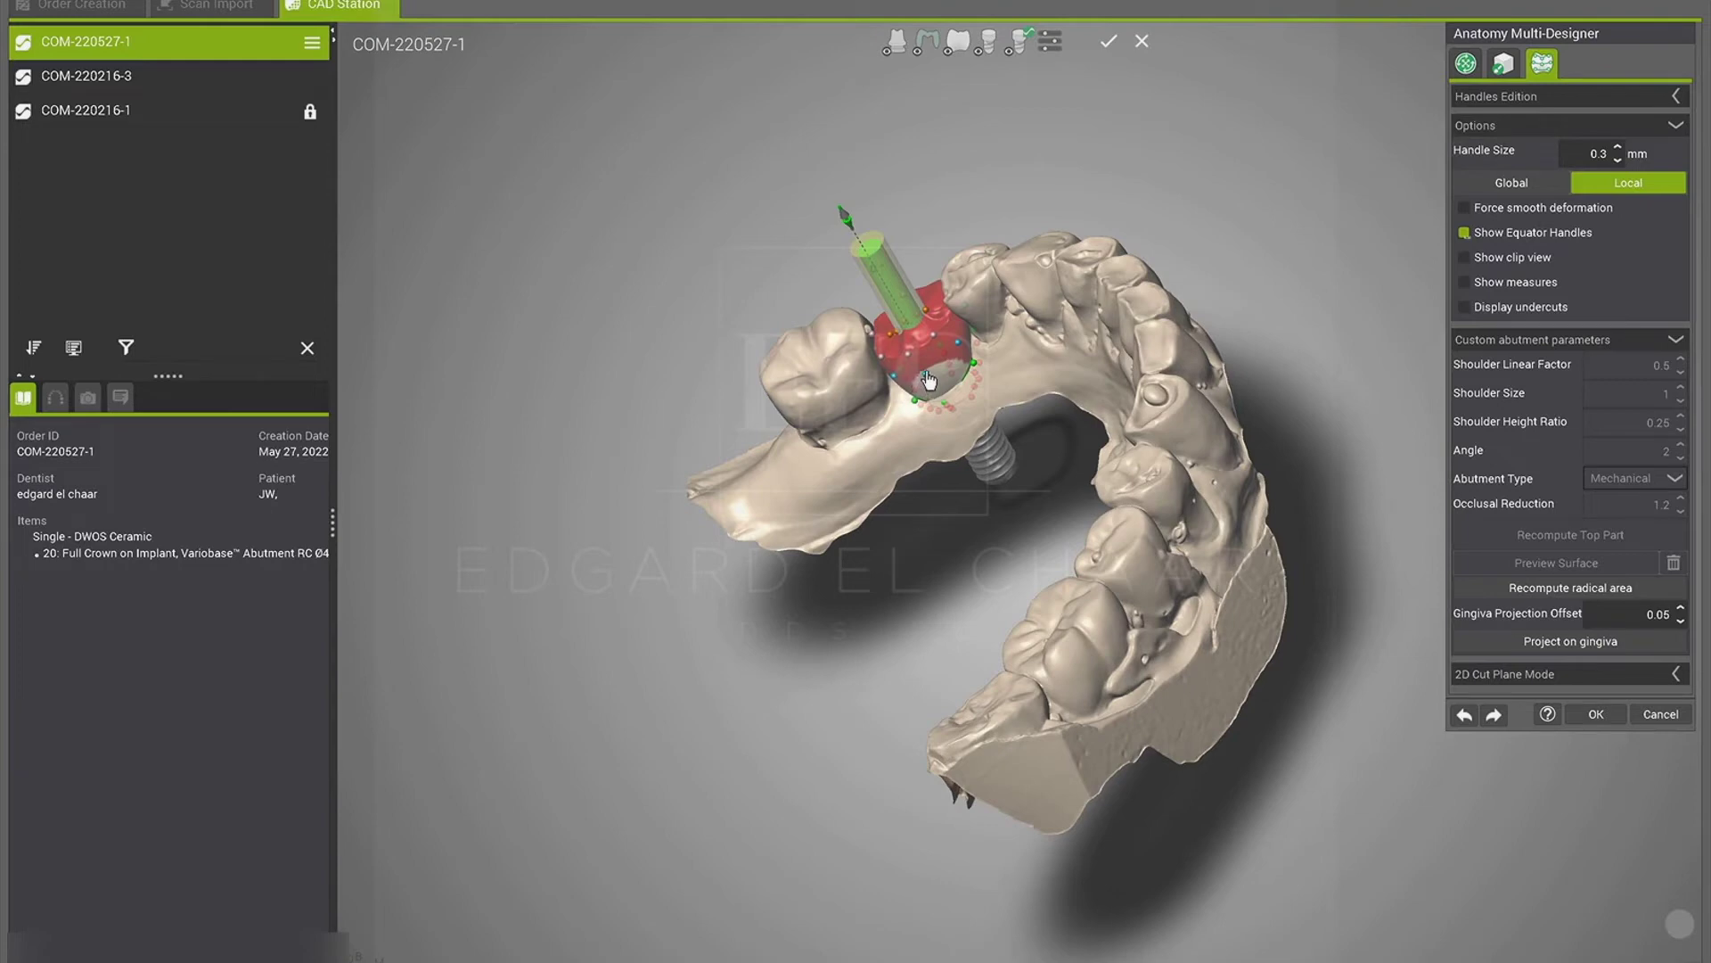
right_drag(1099, 526, 1084, 570)
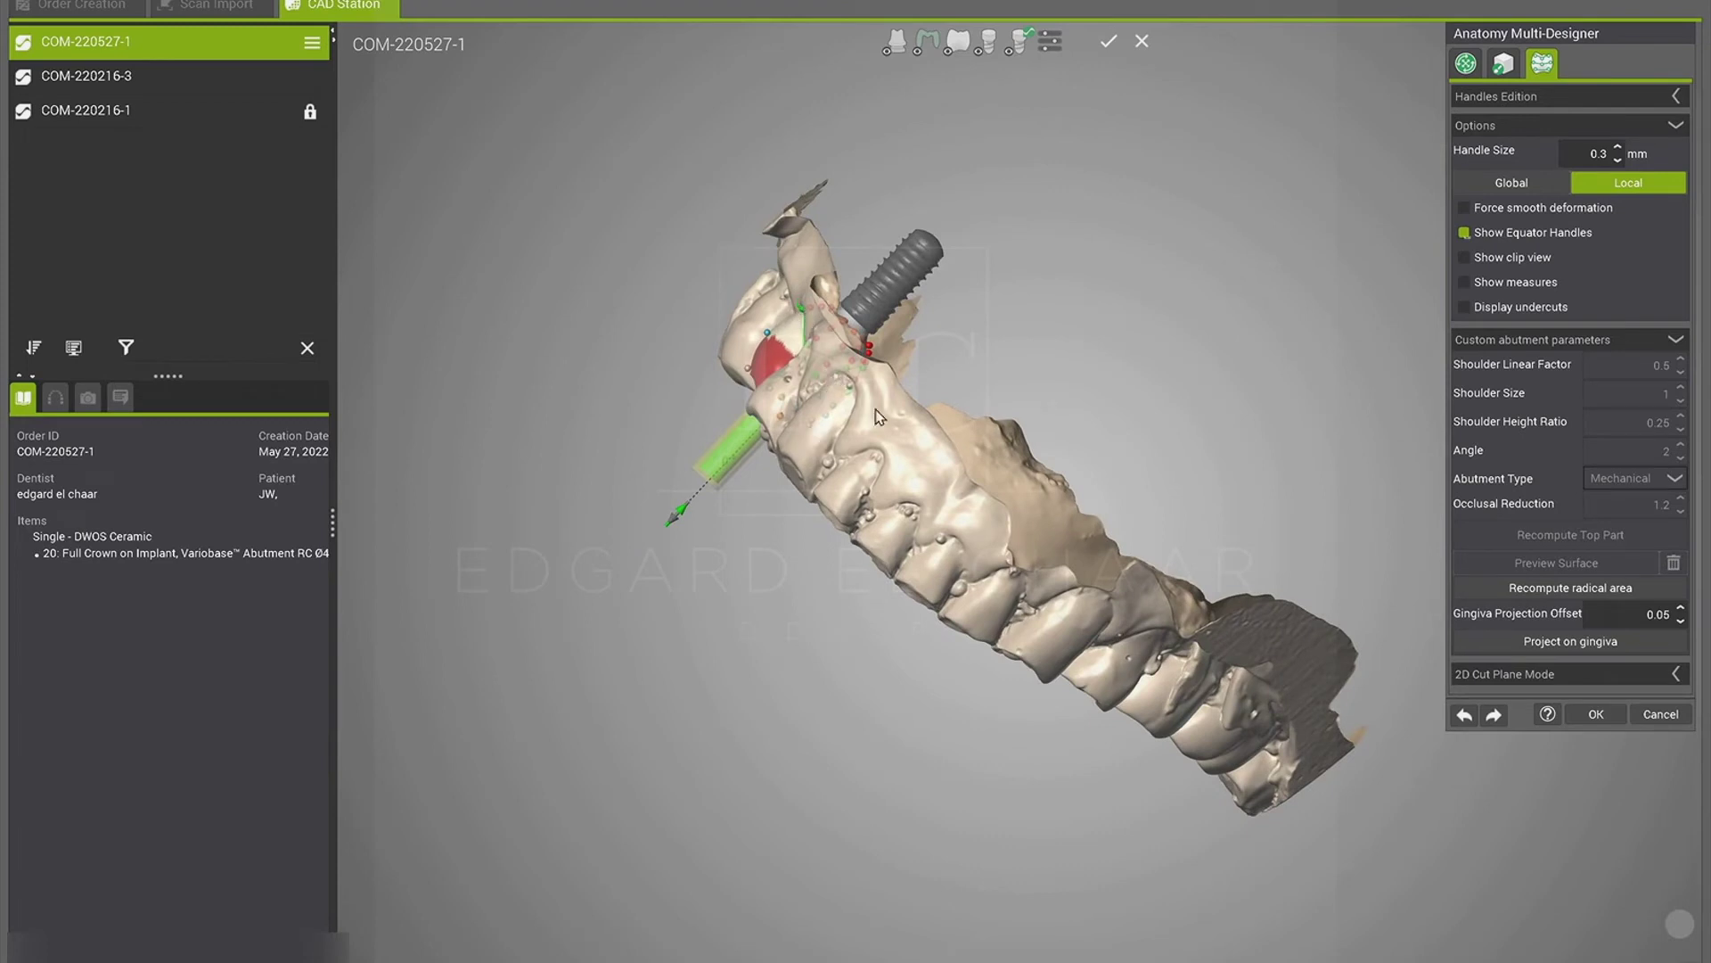
right_drag(976, 522, 804, 507)
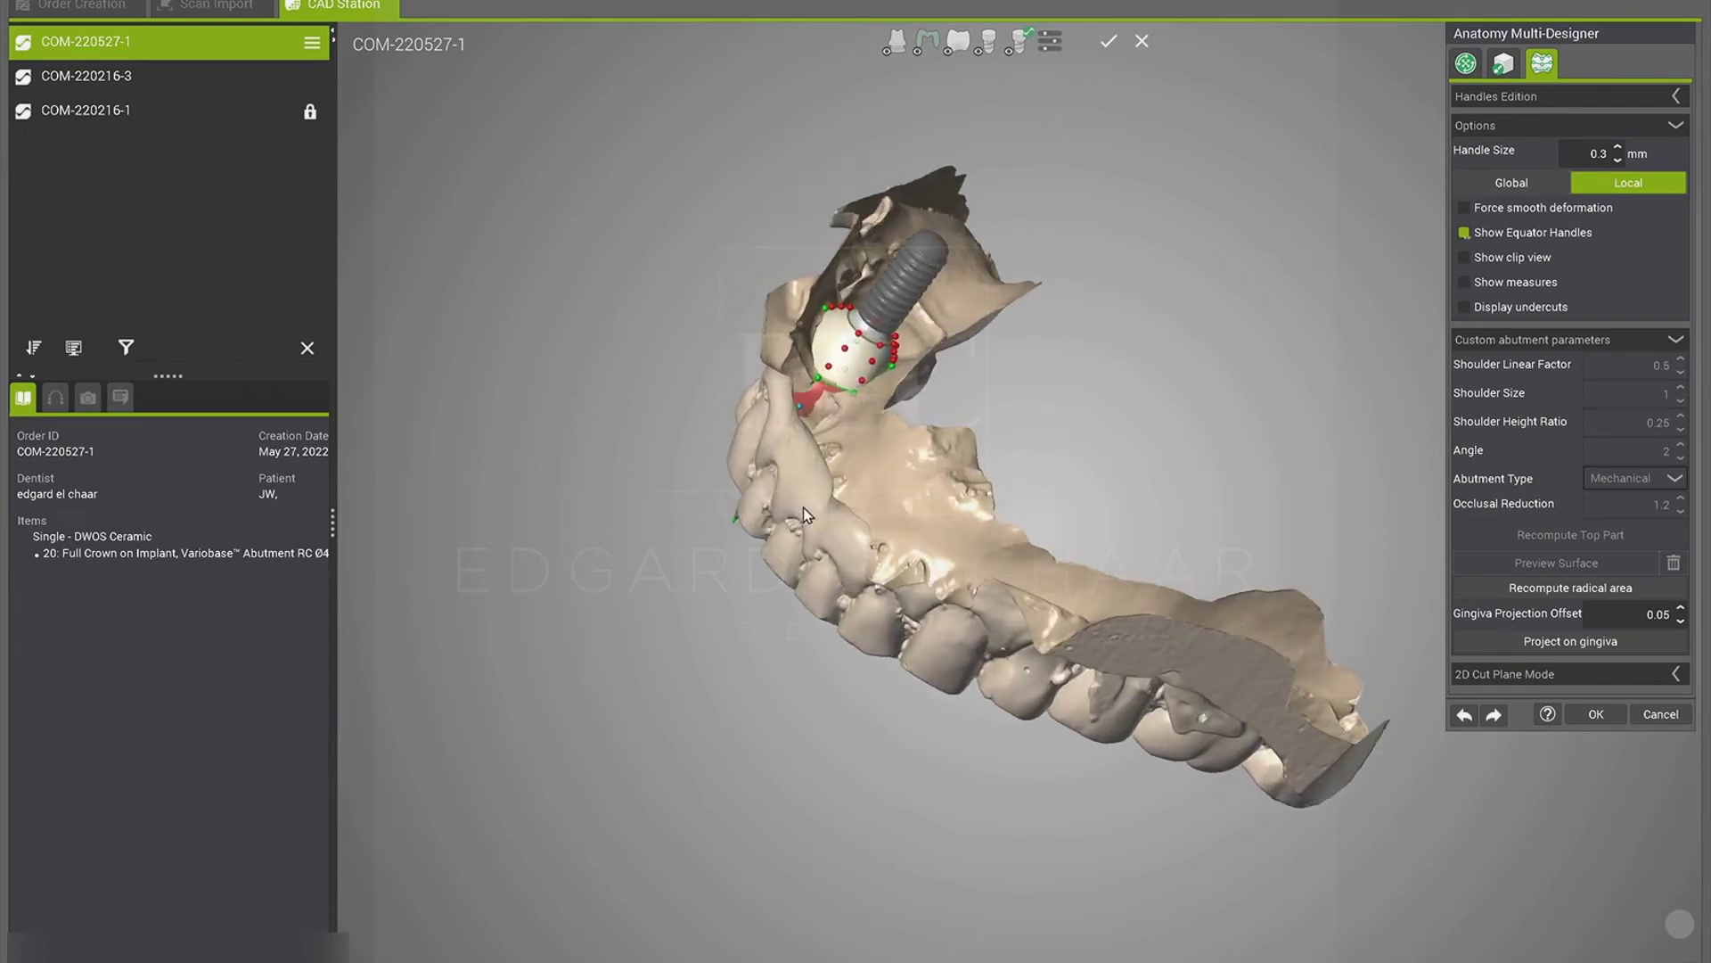
Step: Hide the jaw scan and rotate the crown and abutment to check their shape
click(907, 48)
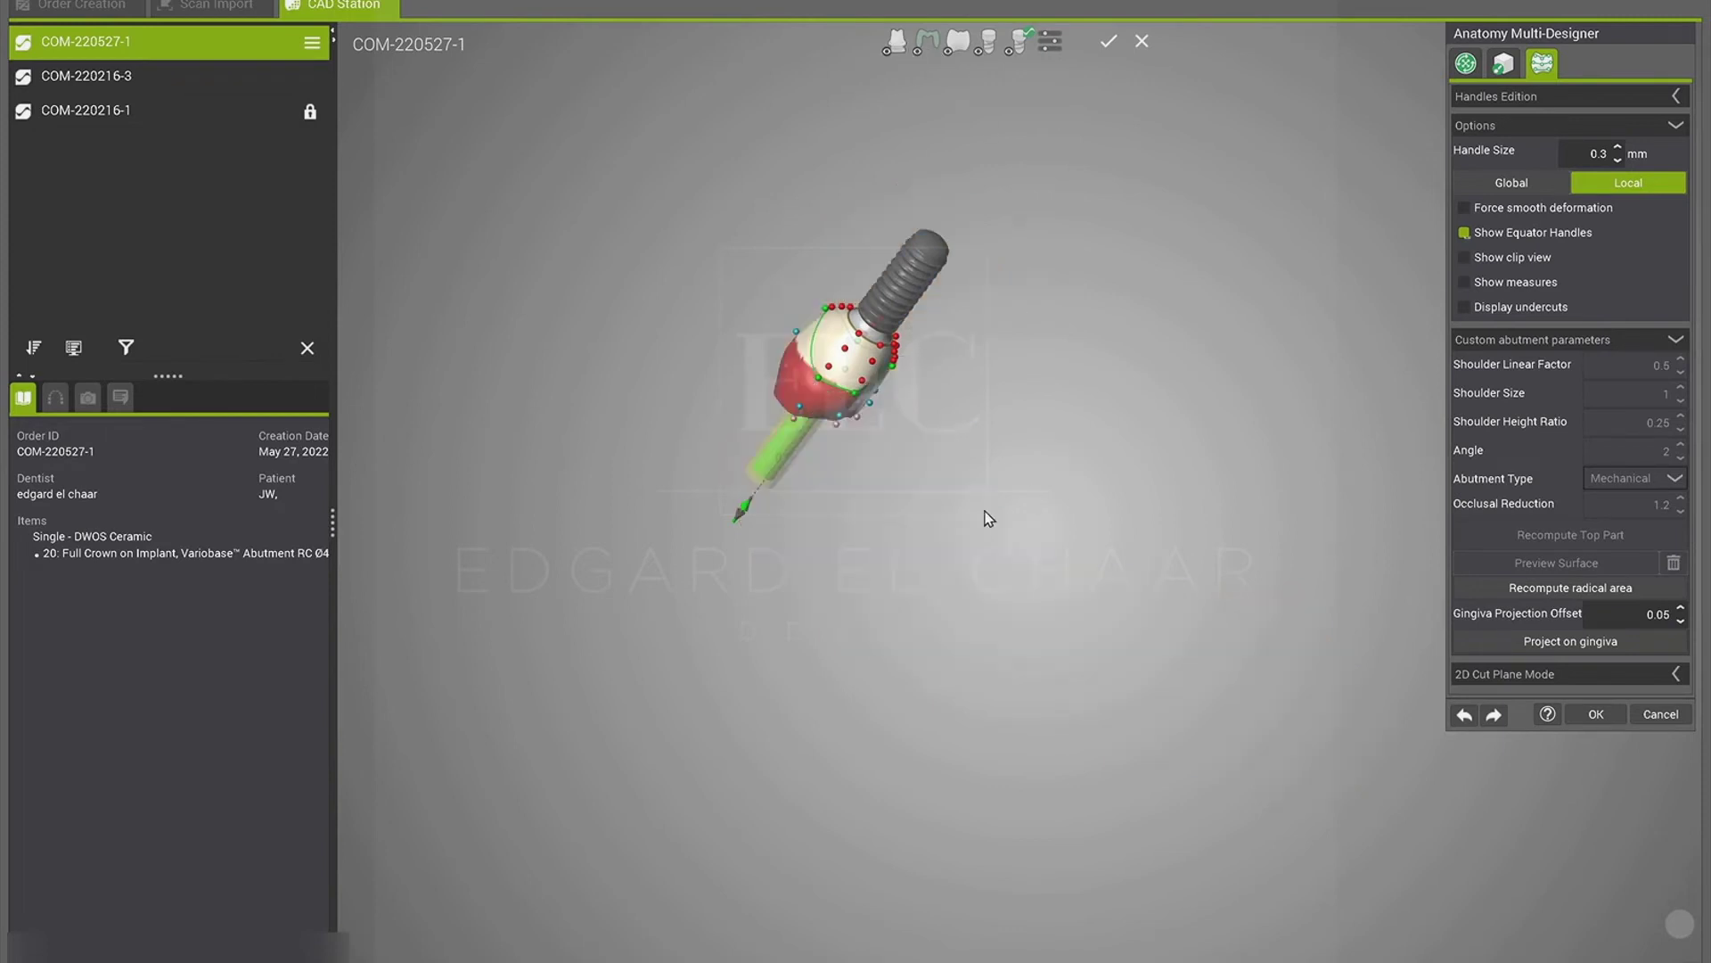
right_drag(1259, 510, 749, 396)
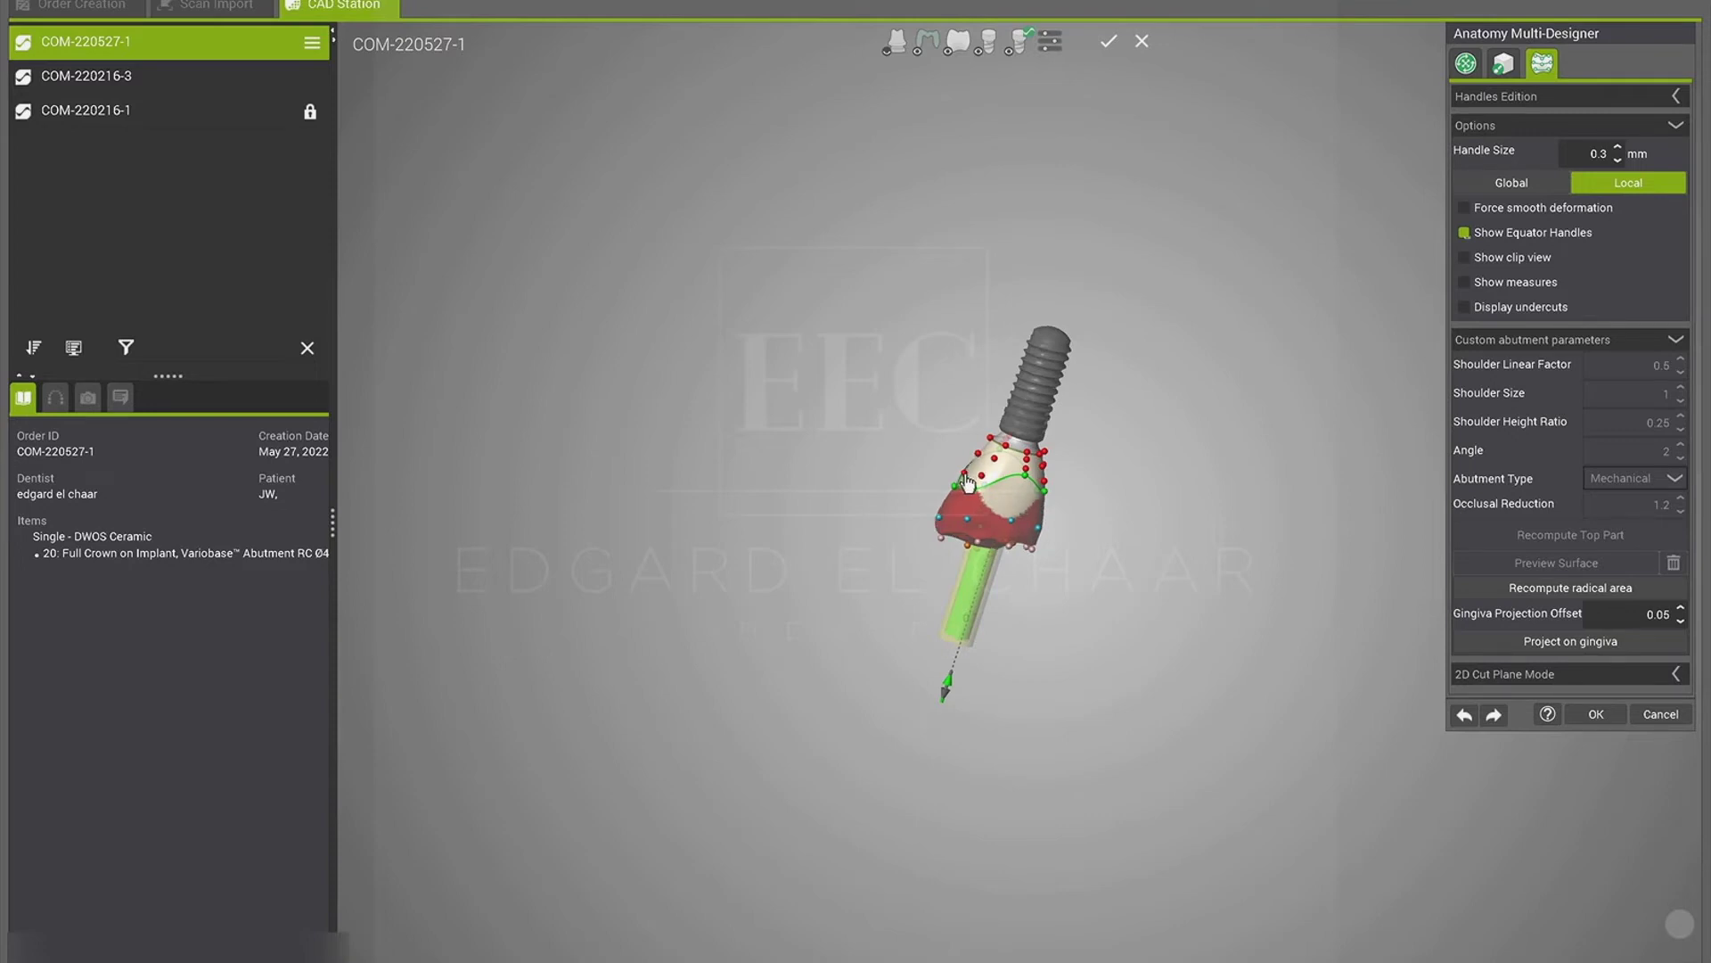
right_drag(984, 584, 964, 577)
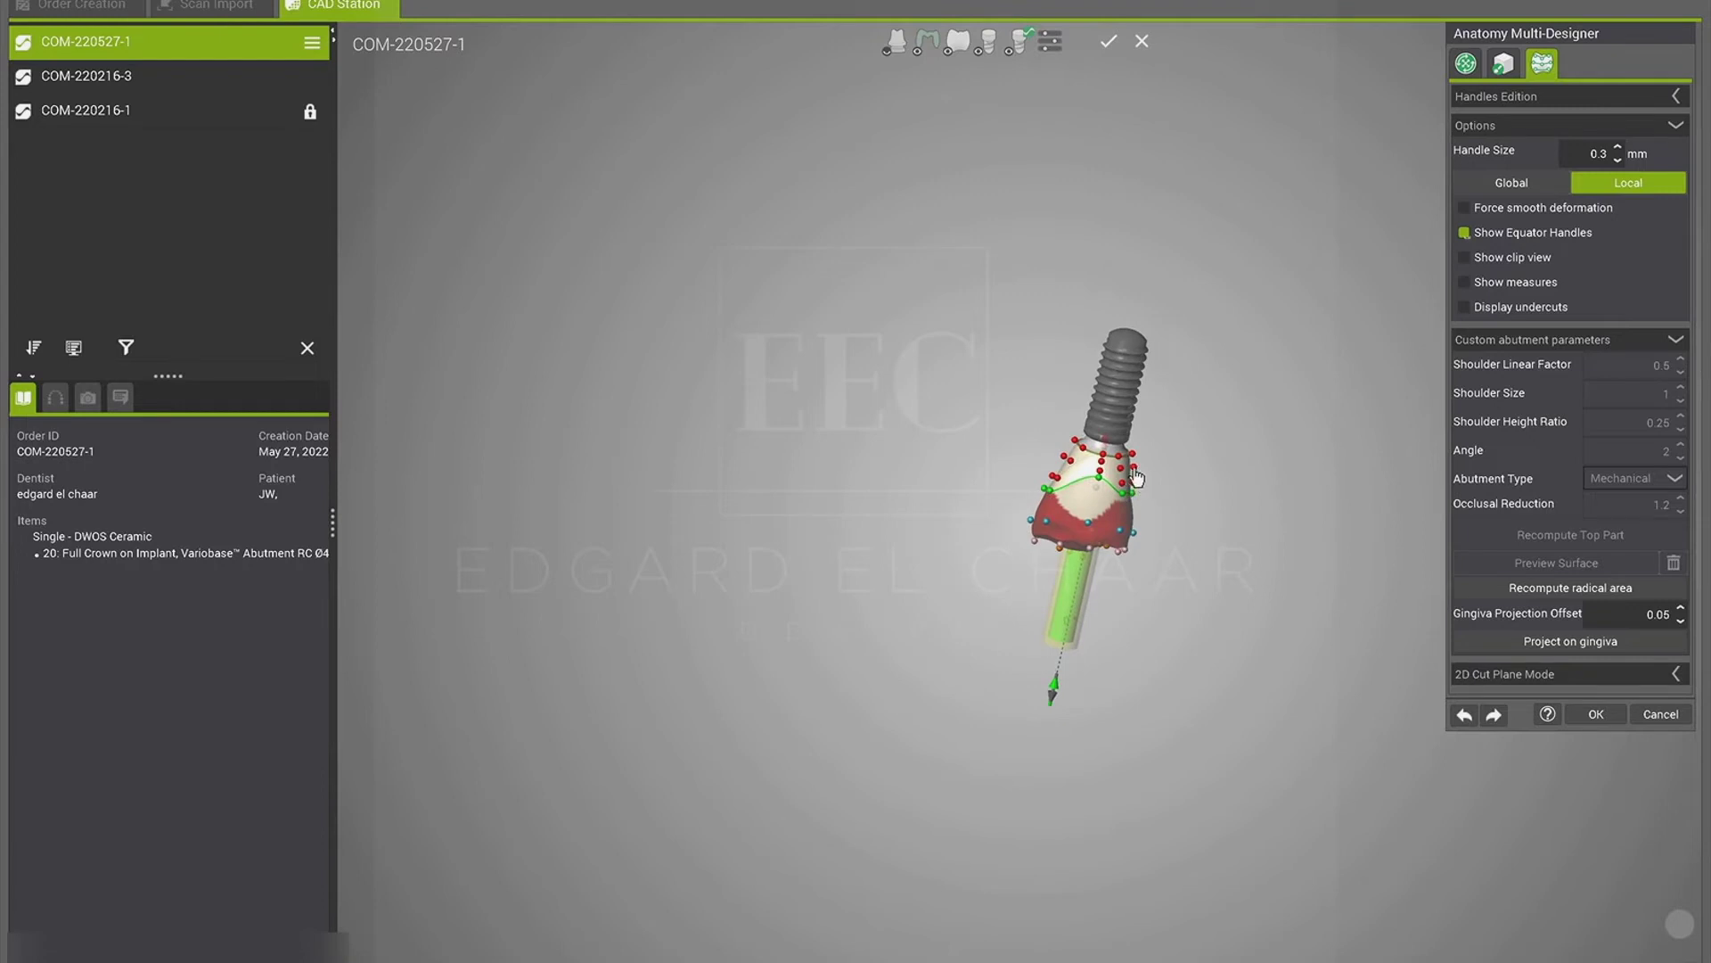
right_drag(1165, 558, 1213, 551)
right_drag(1399, 544, 1143, 562)
right_drag(992, 548, 698, 520)
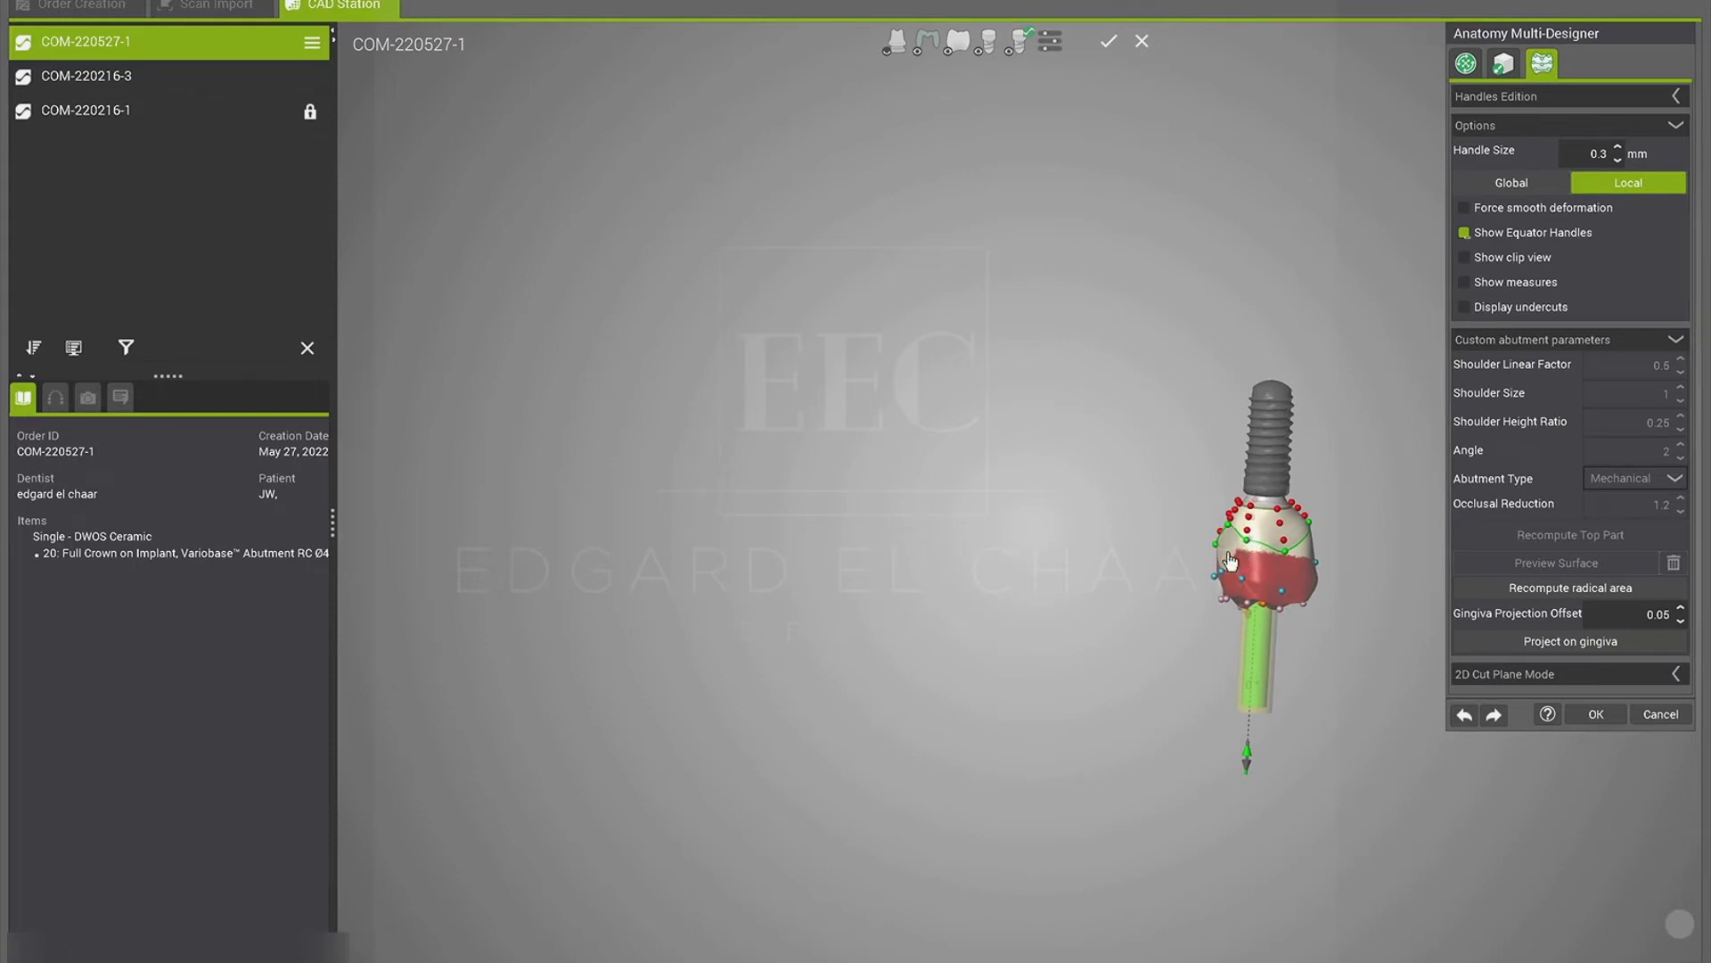
Step: Recompute the abutment's radical area and show the jaw scan around the crown again
click(1590, 589)
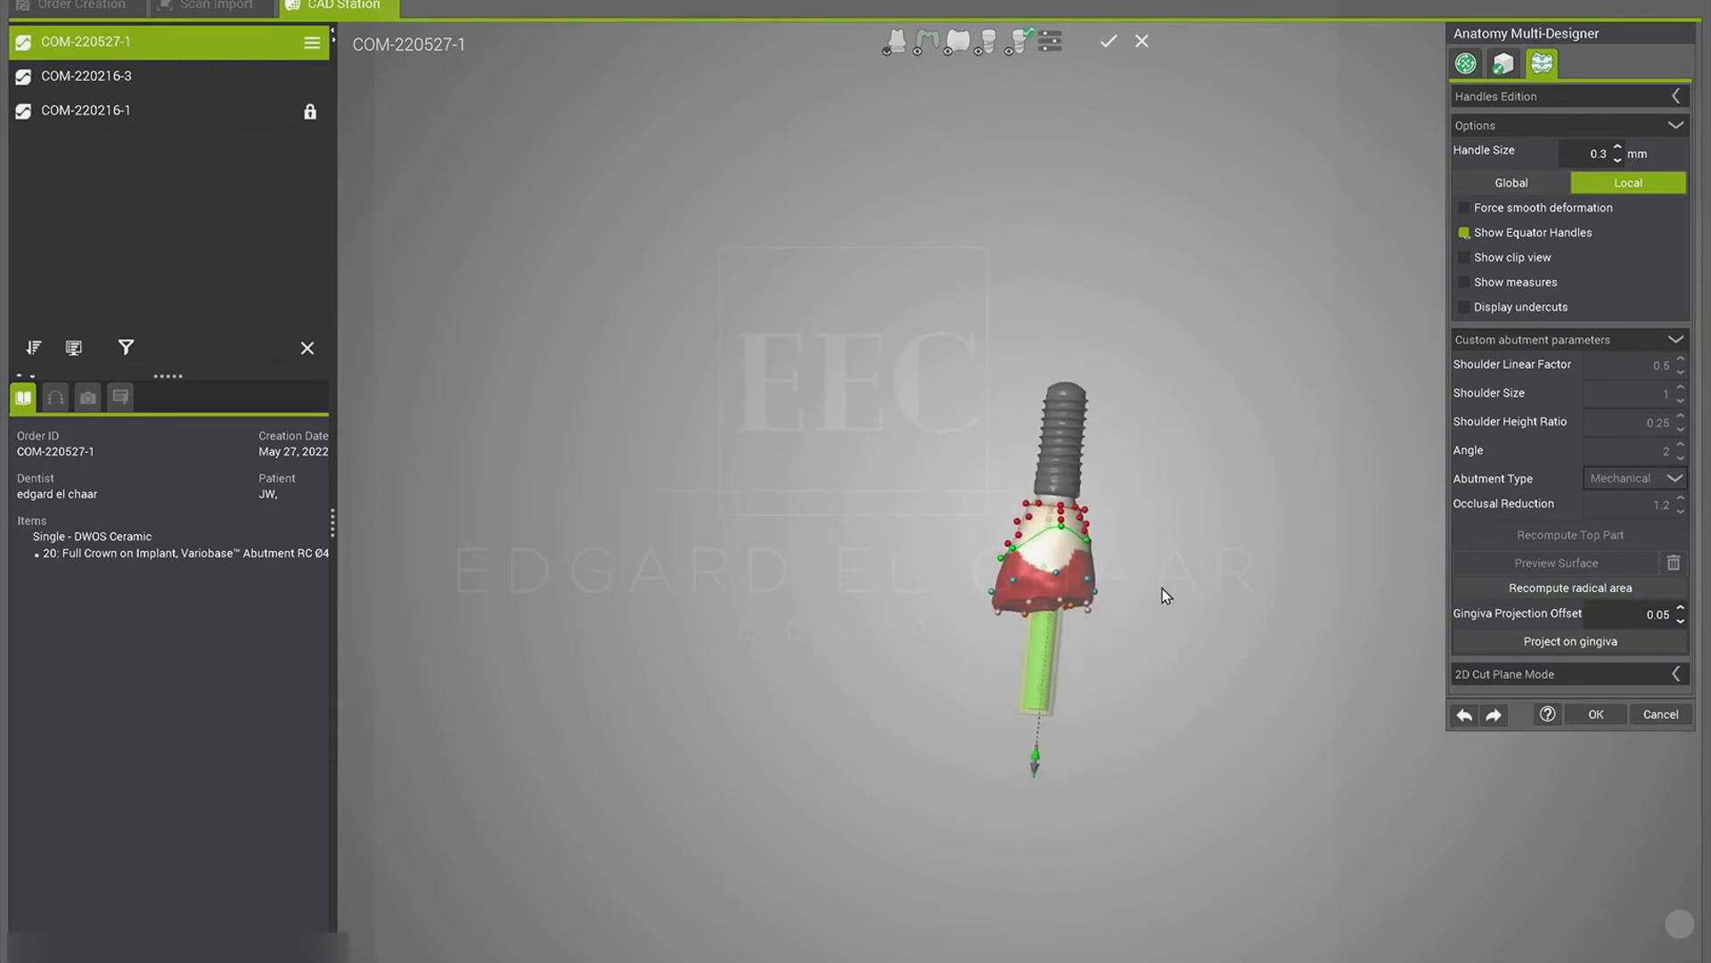
click(899, 41)
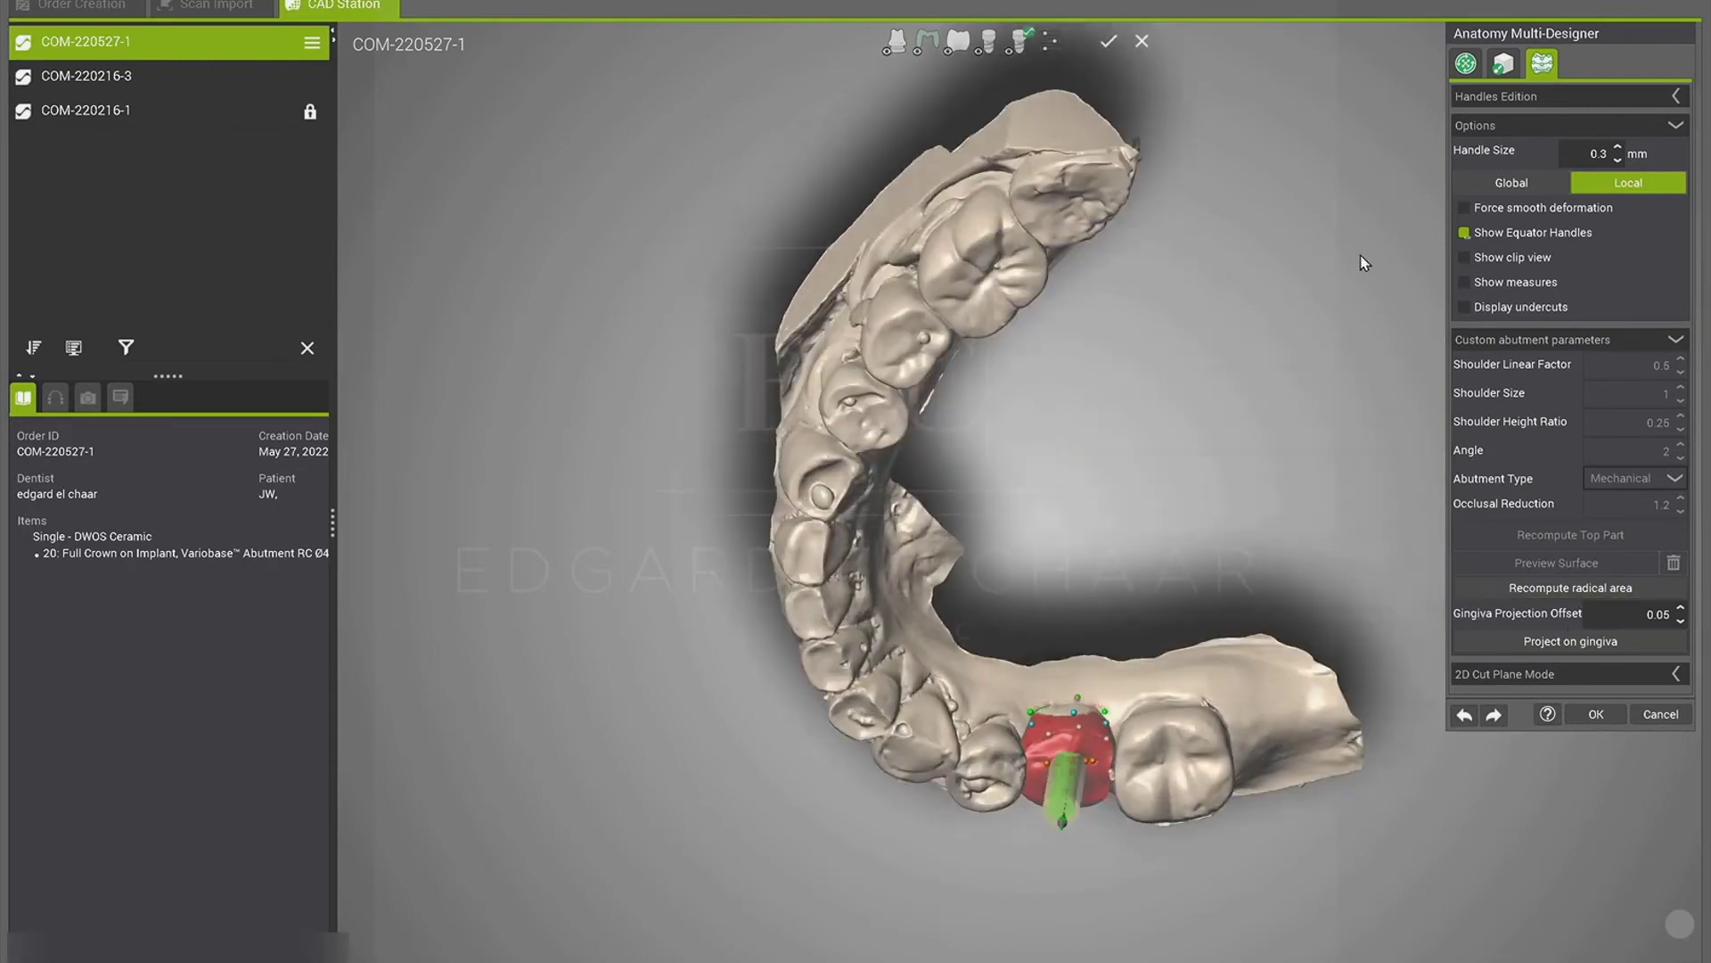
right_drag(1223, 502, 1246, 599)
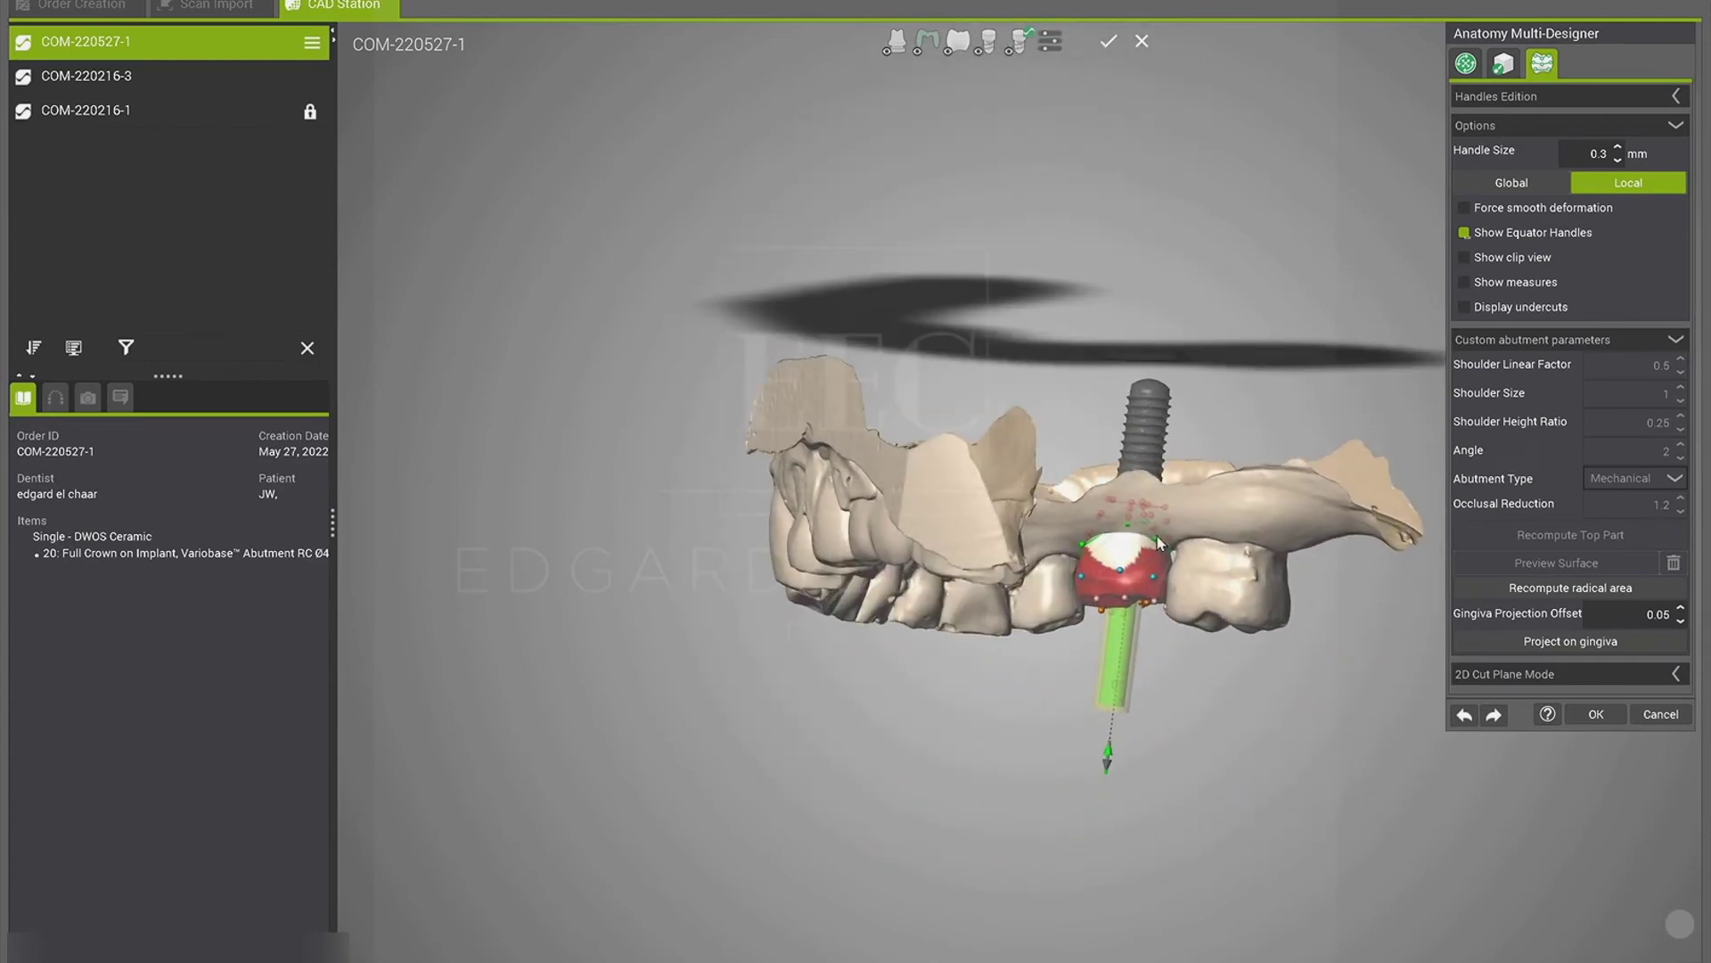
right_drag(1157, 537, 1119, 567)
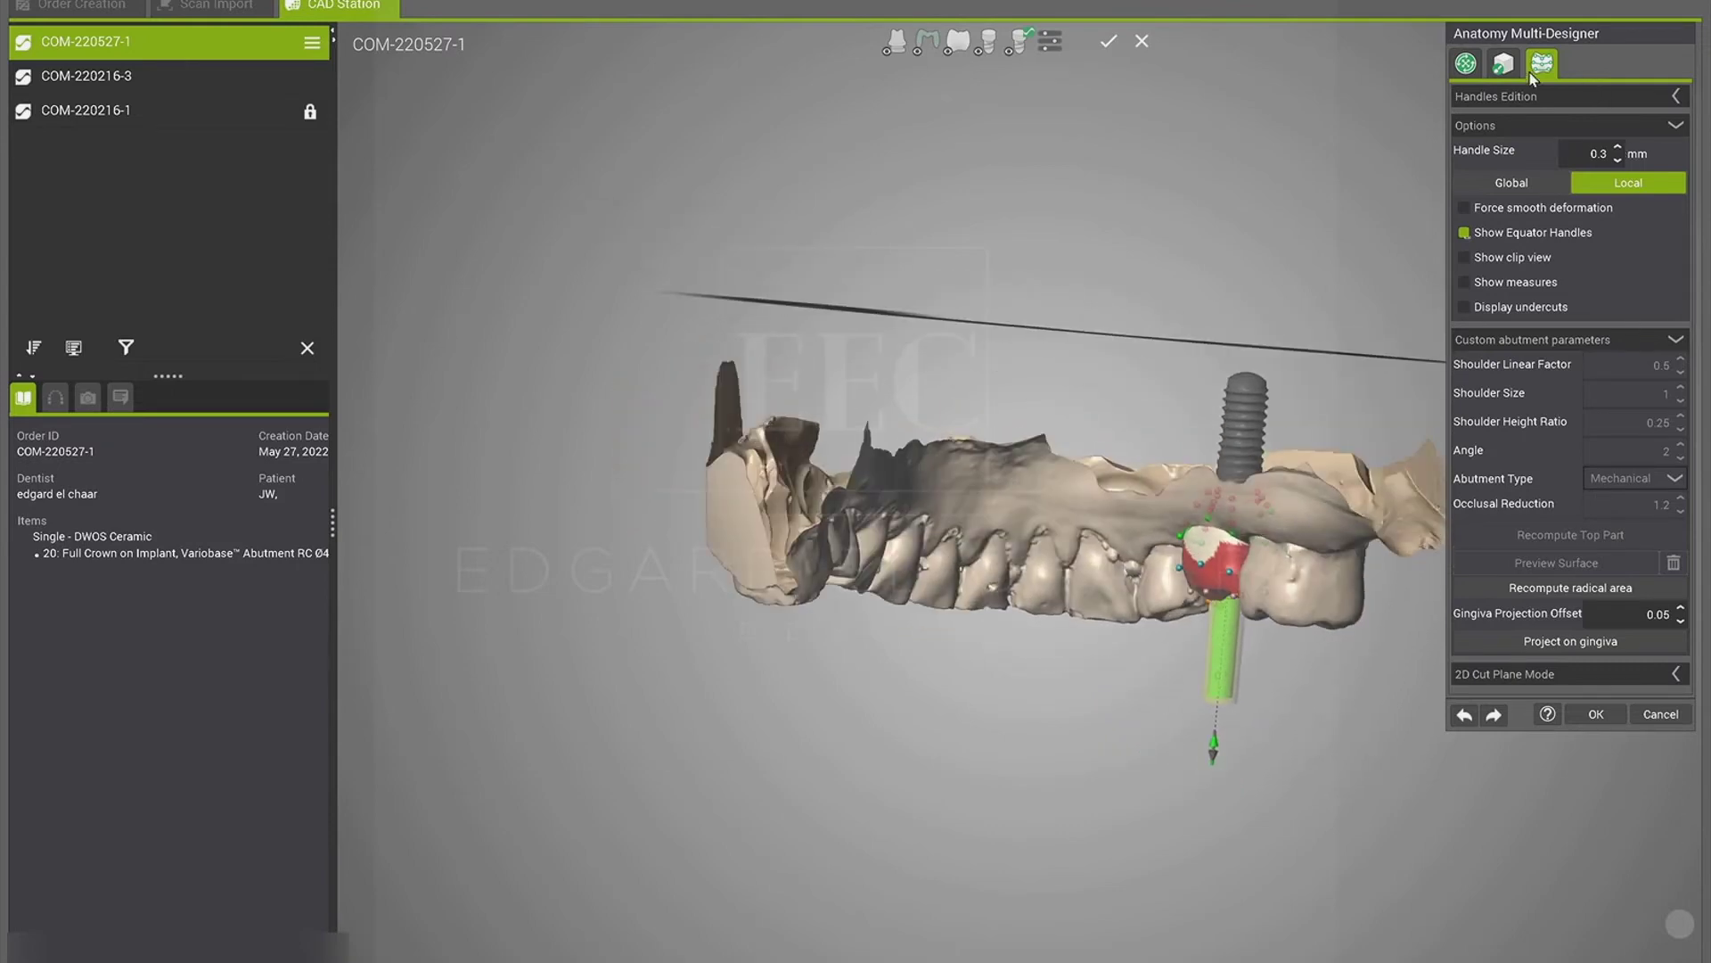
click(1505, 63)
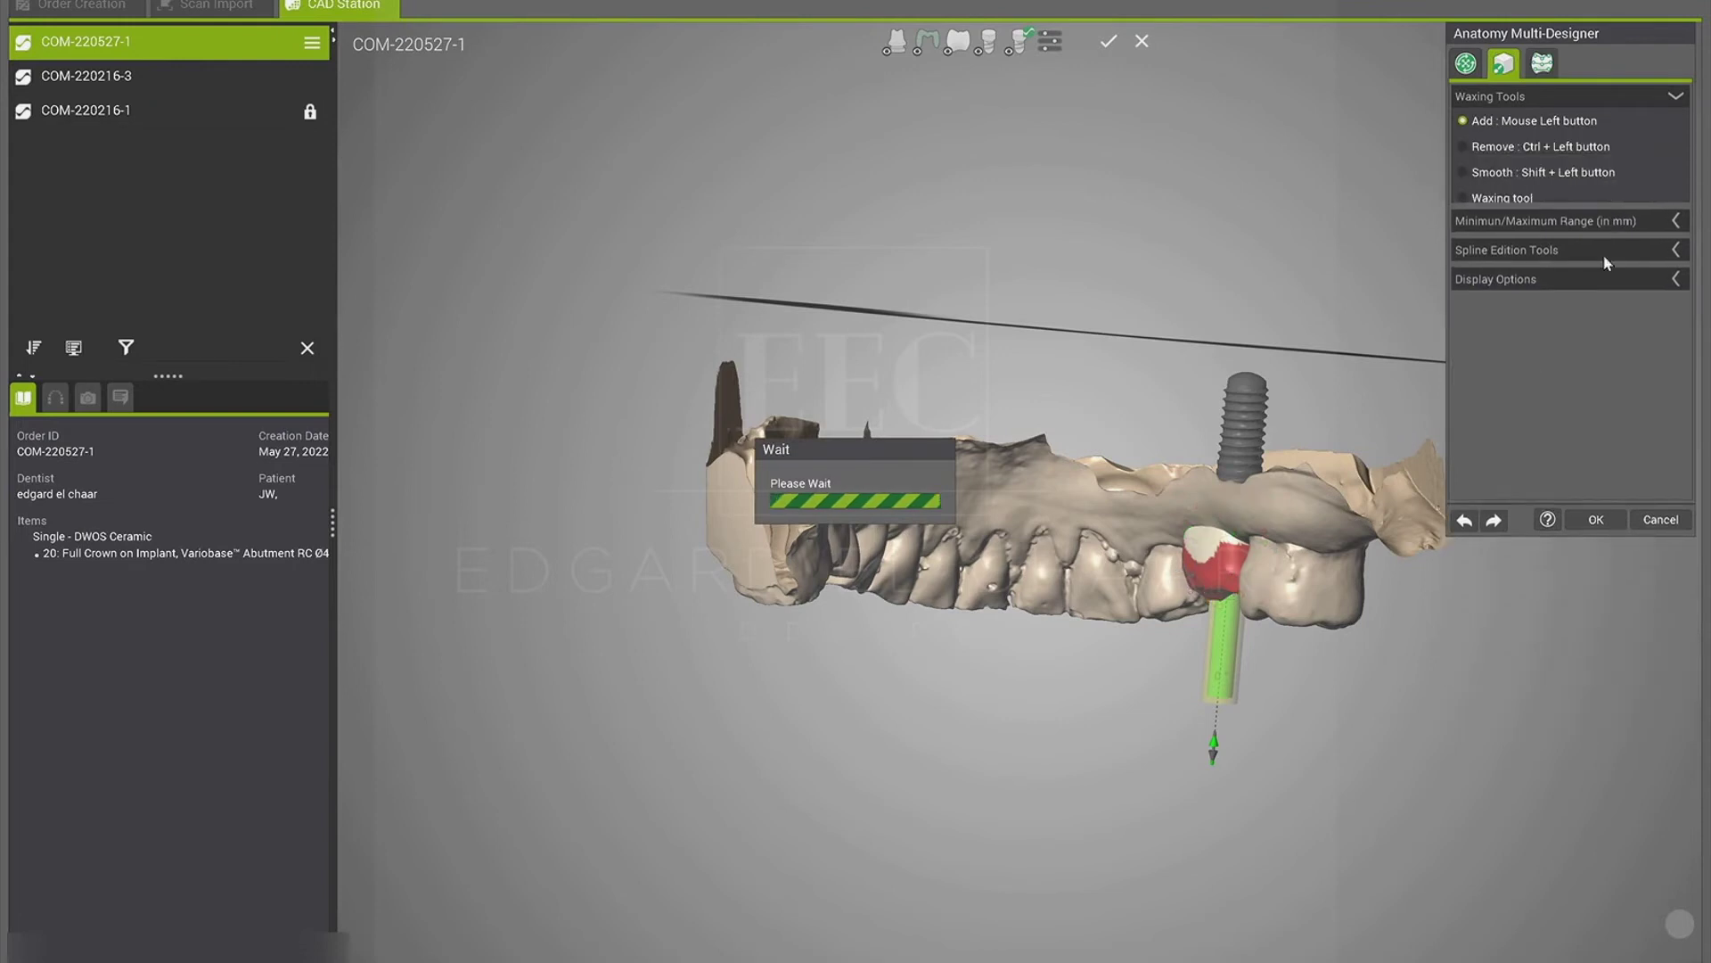
Step: Smooth the crown's top surface with the Smooth waxing brush, then orbit the jaw to inspect
click(1581, 172)
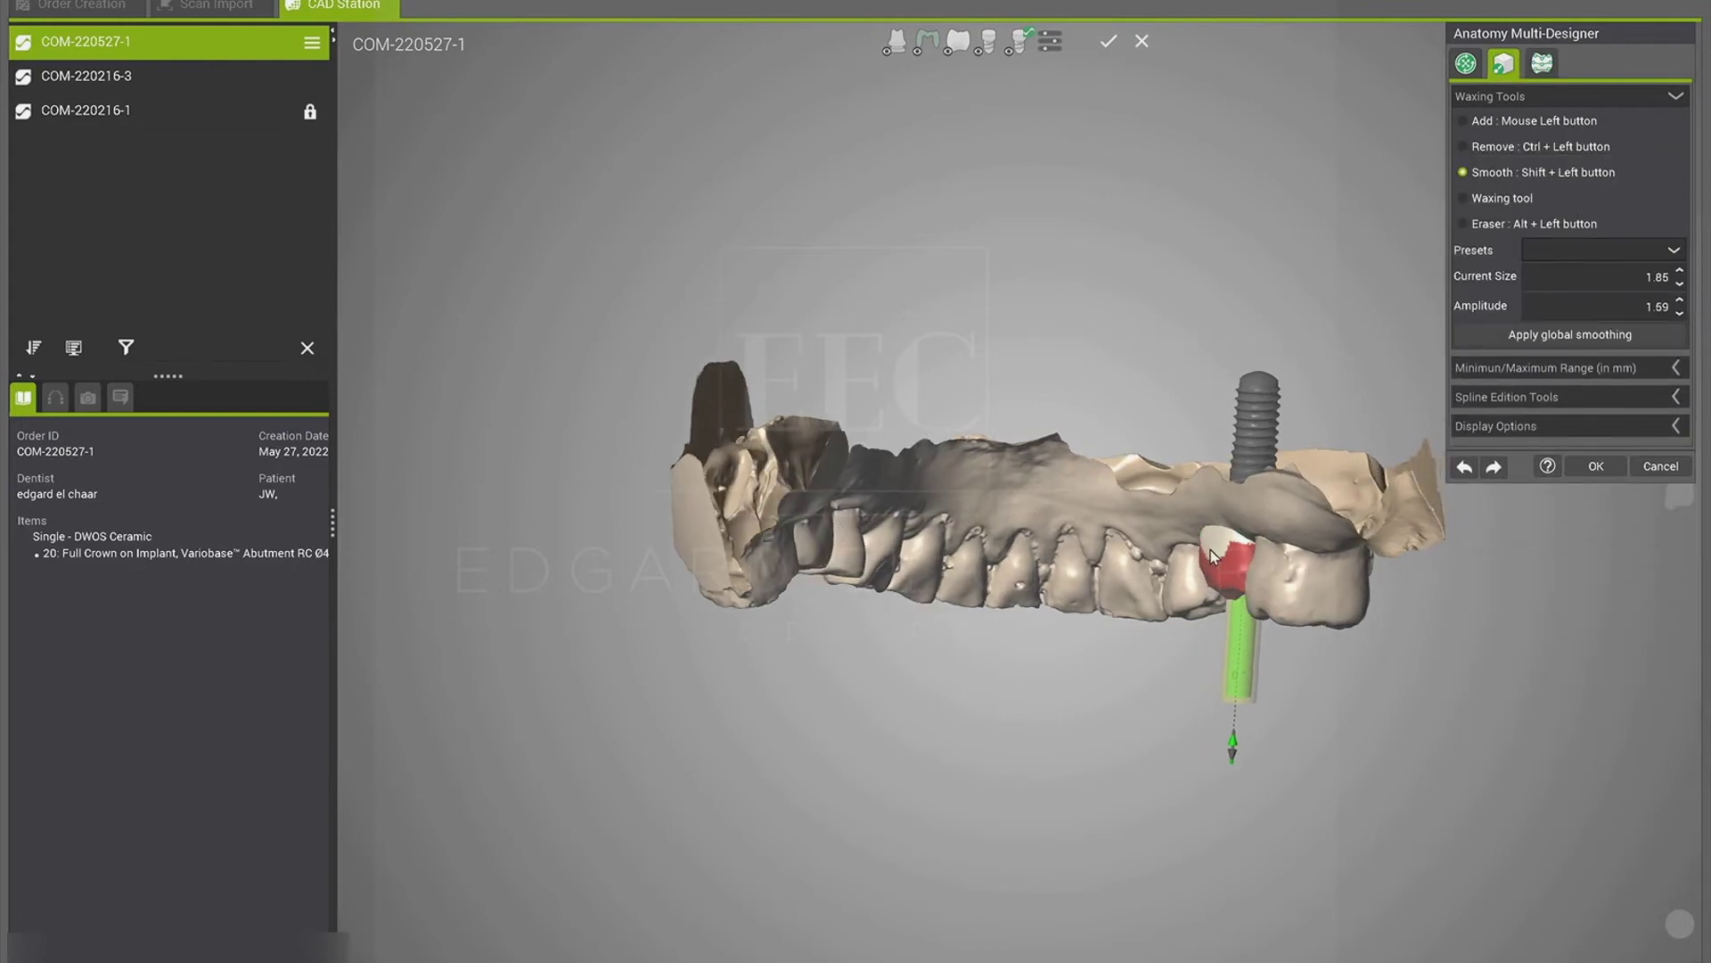
drag(1234, 554, 1245, 563)
right_drag(1207, 582, 1184, 628)
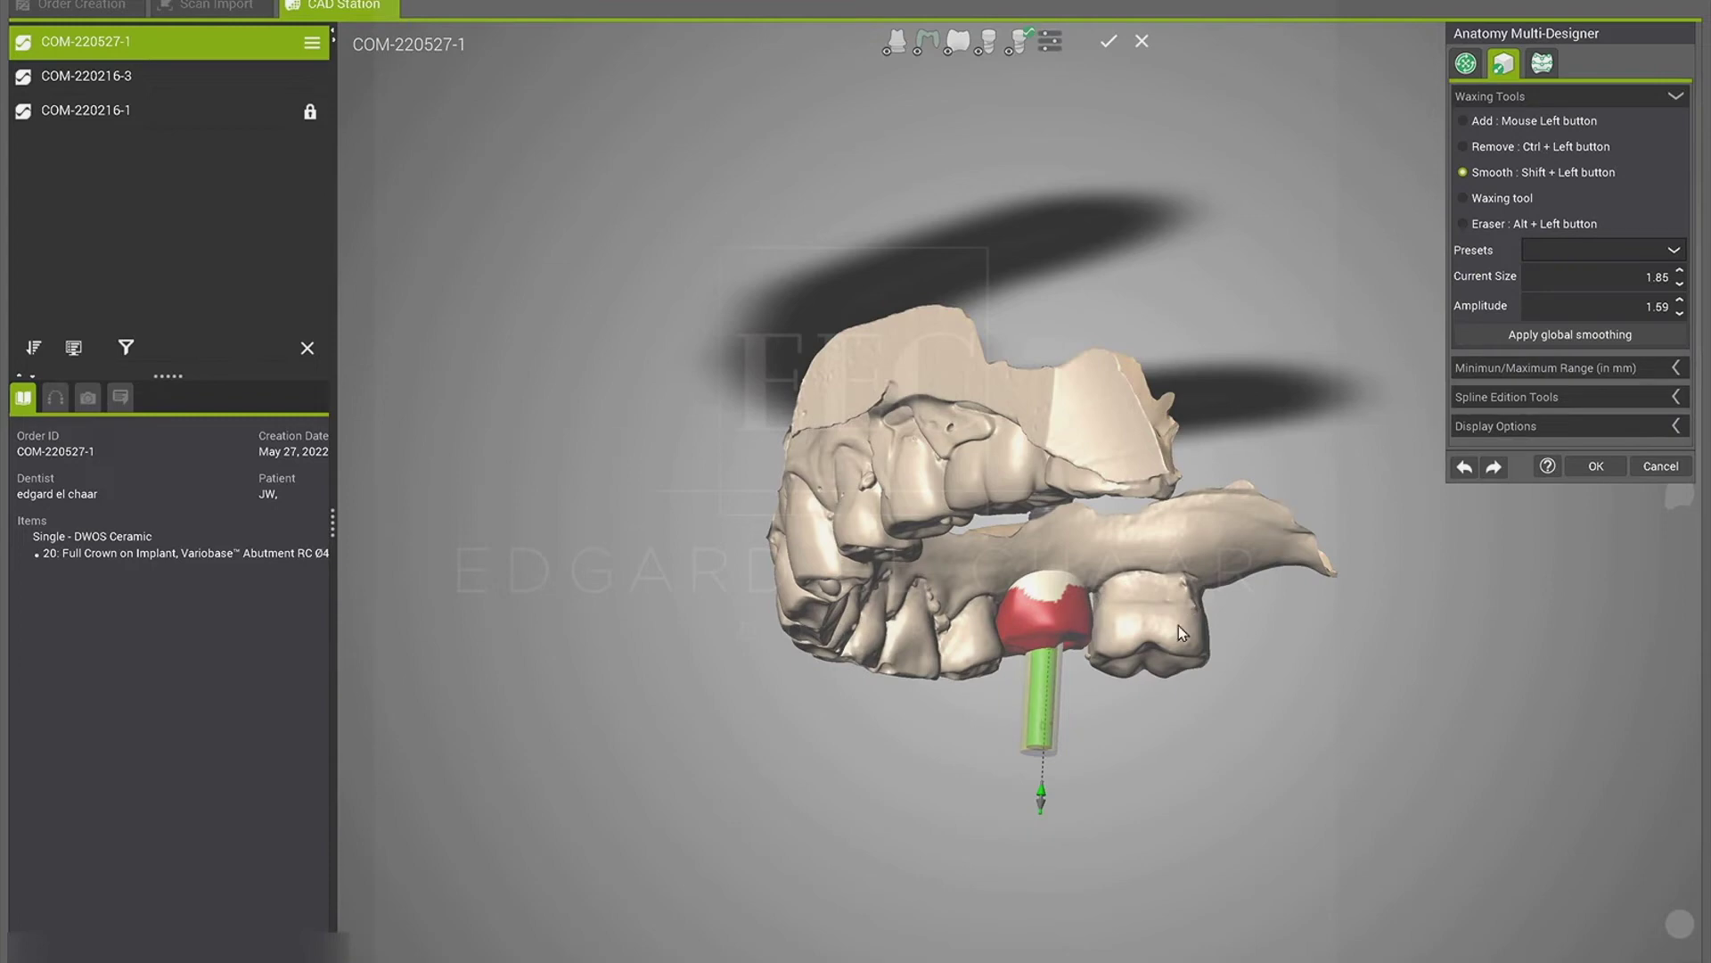
right_drag(1207, 543, 1079, 575)
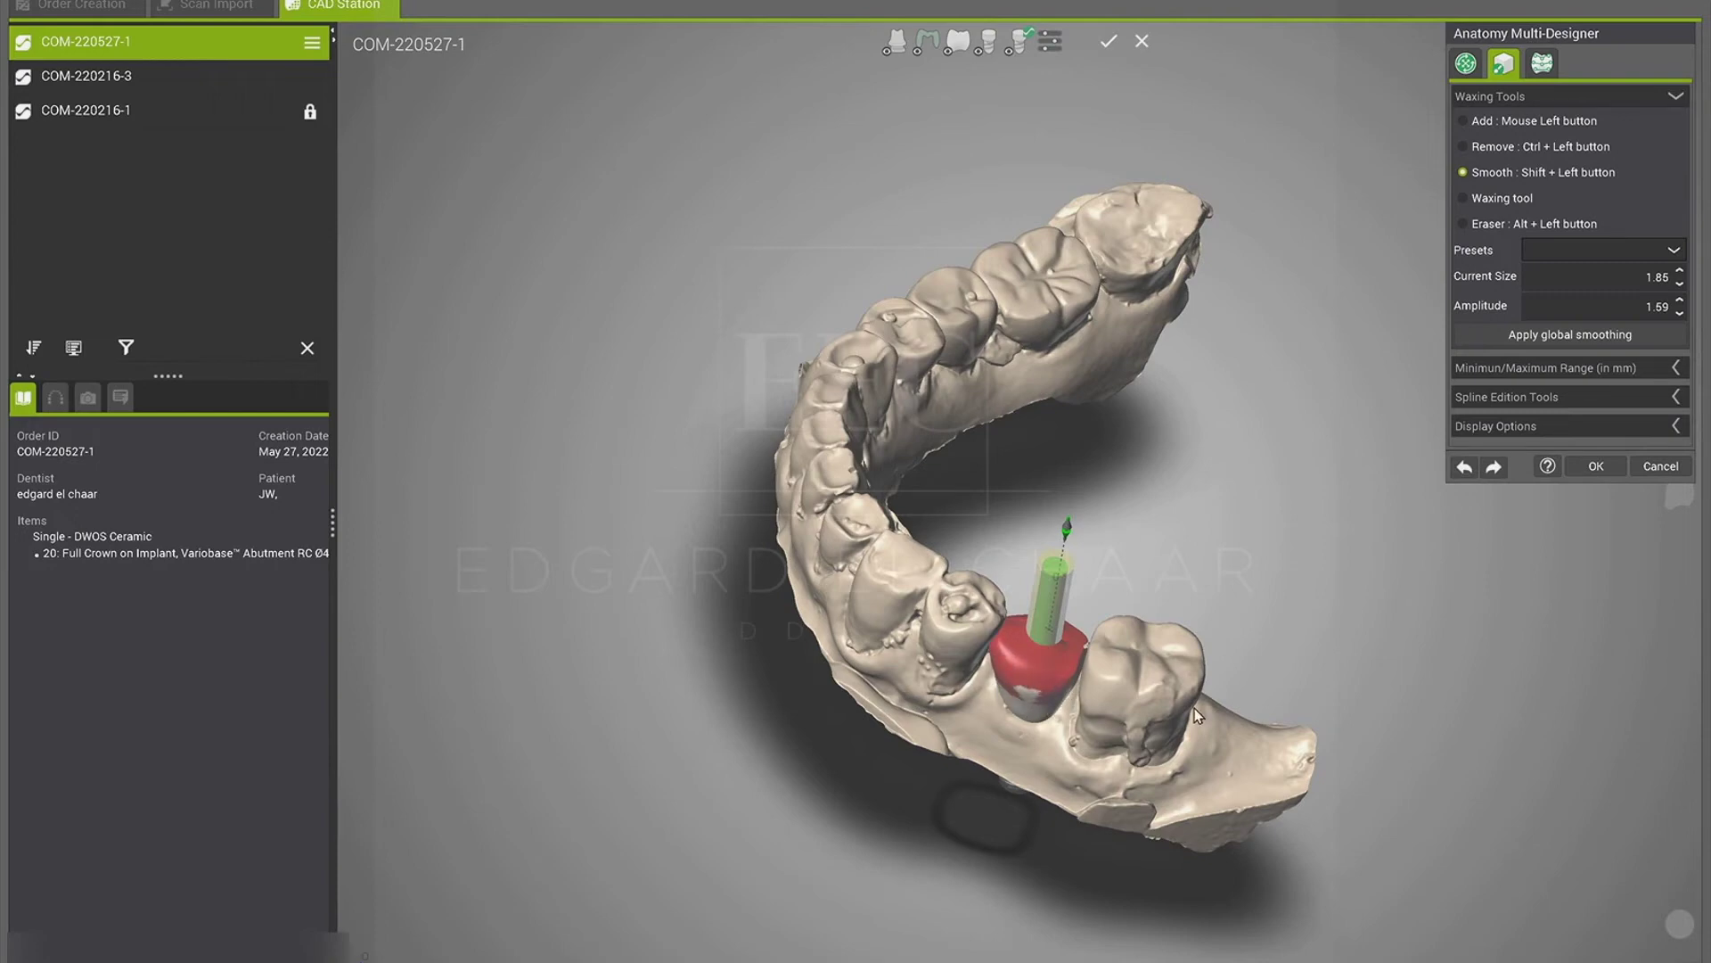
mouse_move(1198, 793)
right_down()
mouse_move(1205, 825)
mouse_move(1043, 813)
mouse_move(1191, 842)
mouse_move(1185, 789)
right_up()
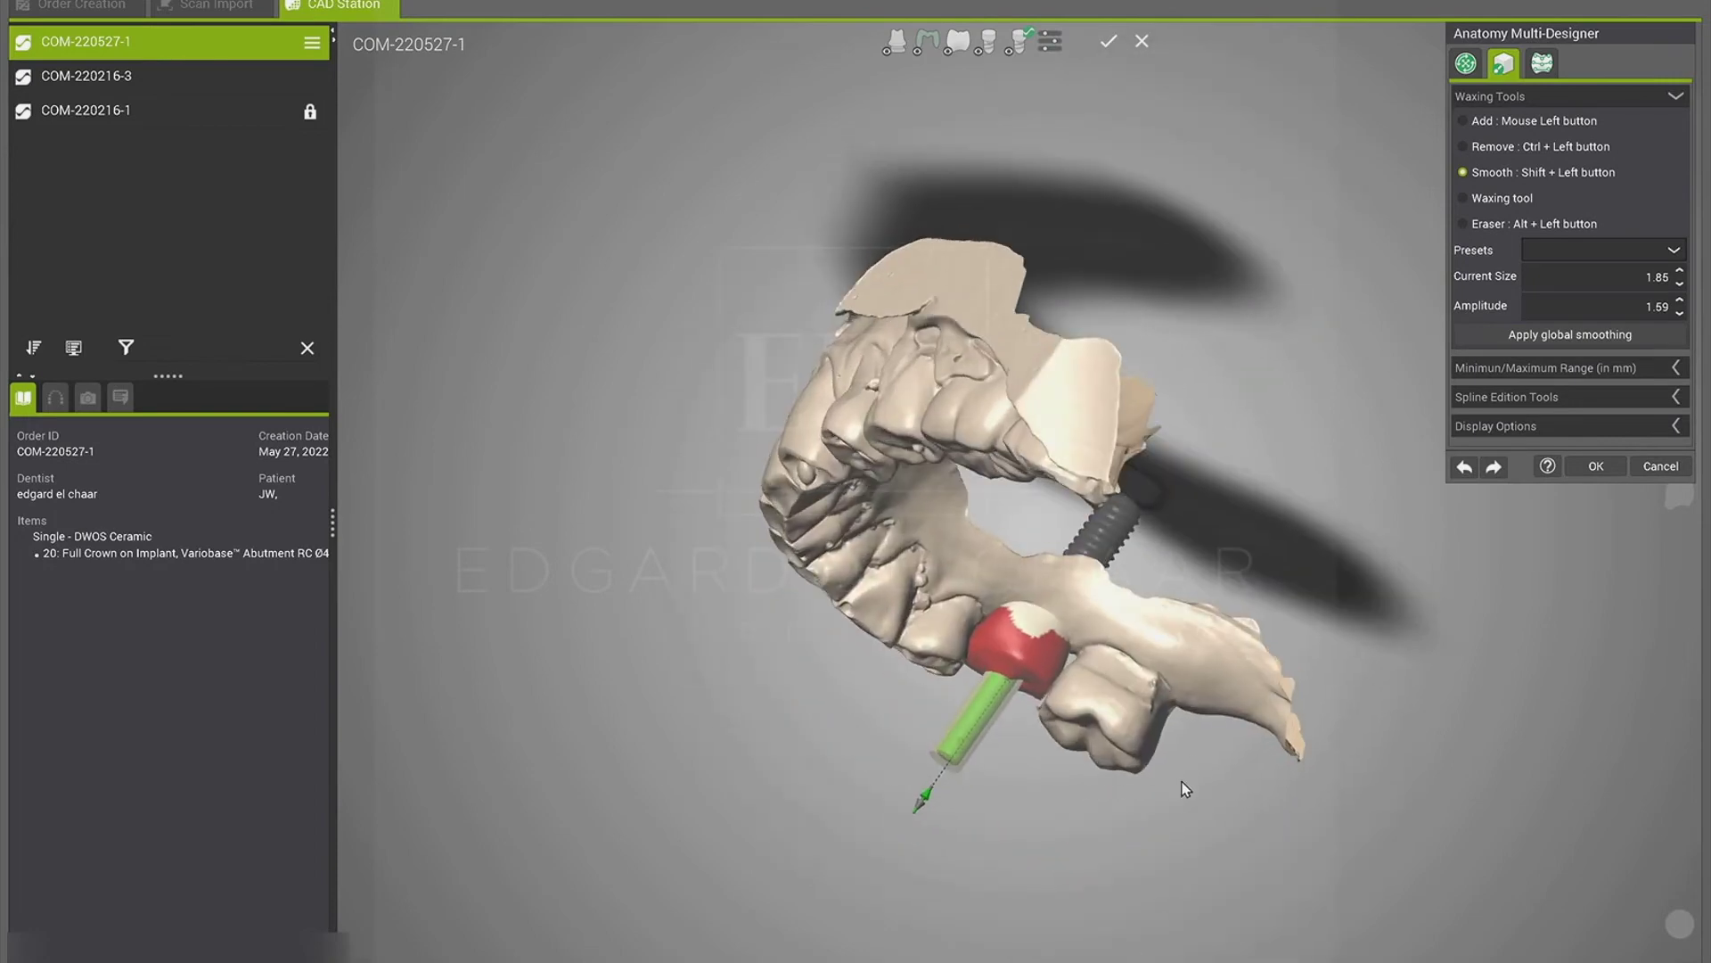
right_drag(1280, 829, 1061, 580)
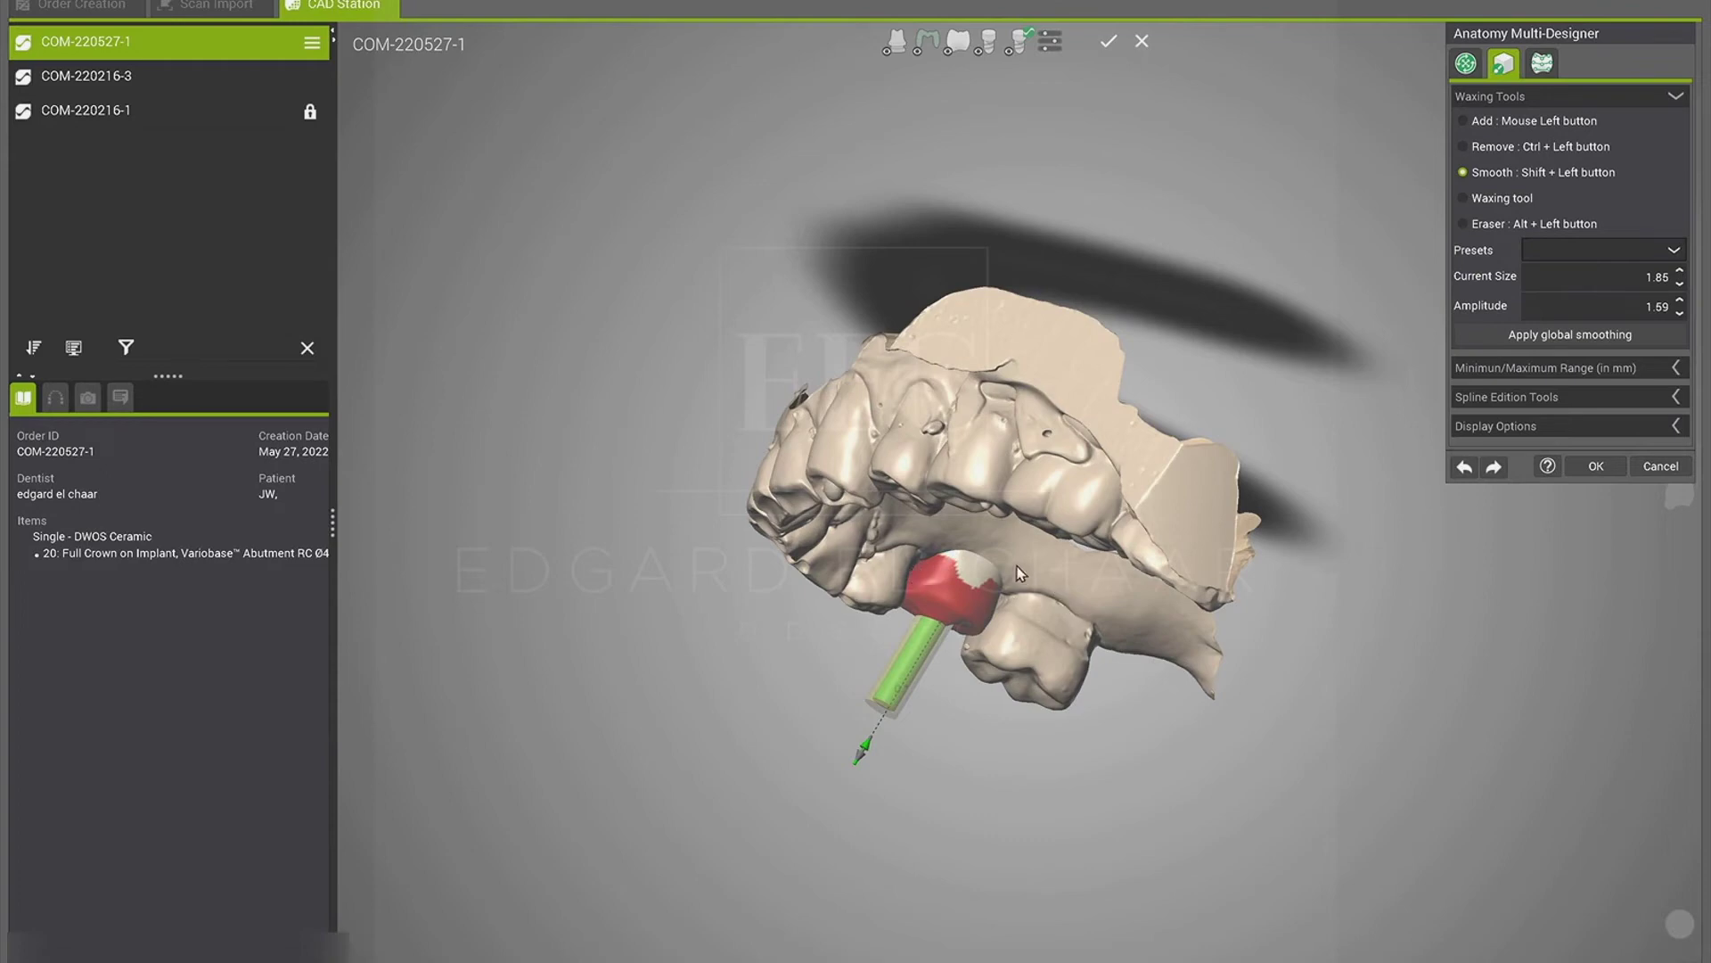
right_drag(1020, 573, 1246, 442)
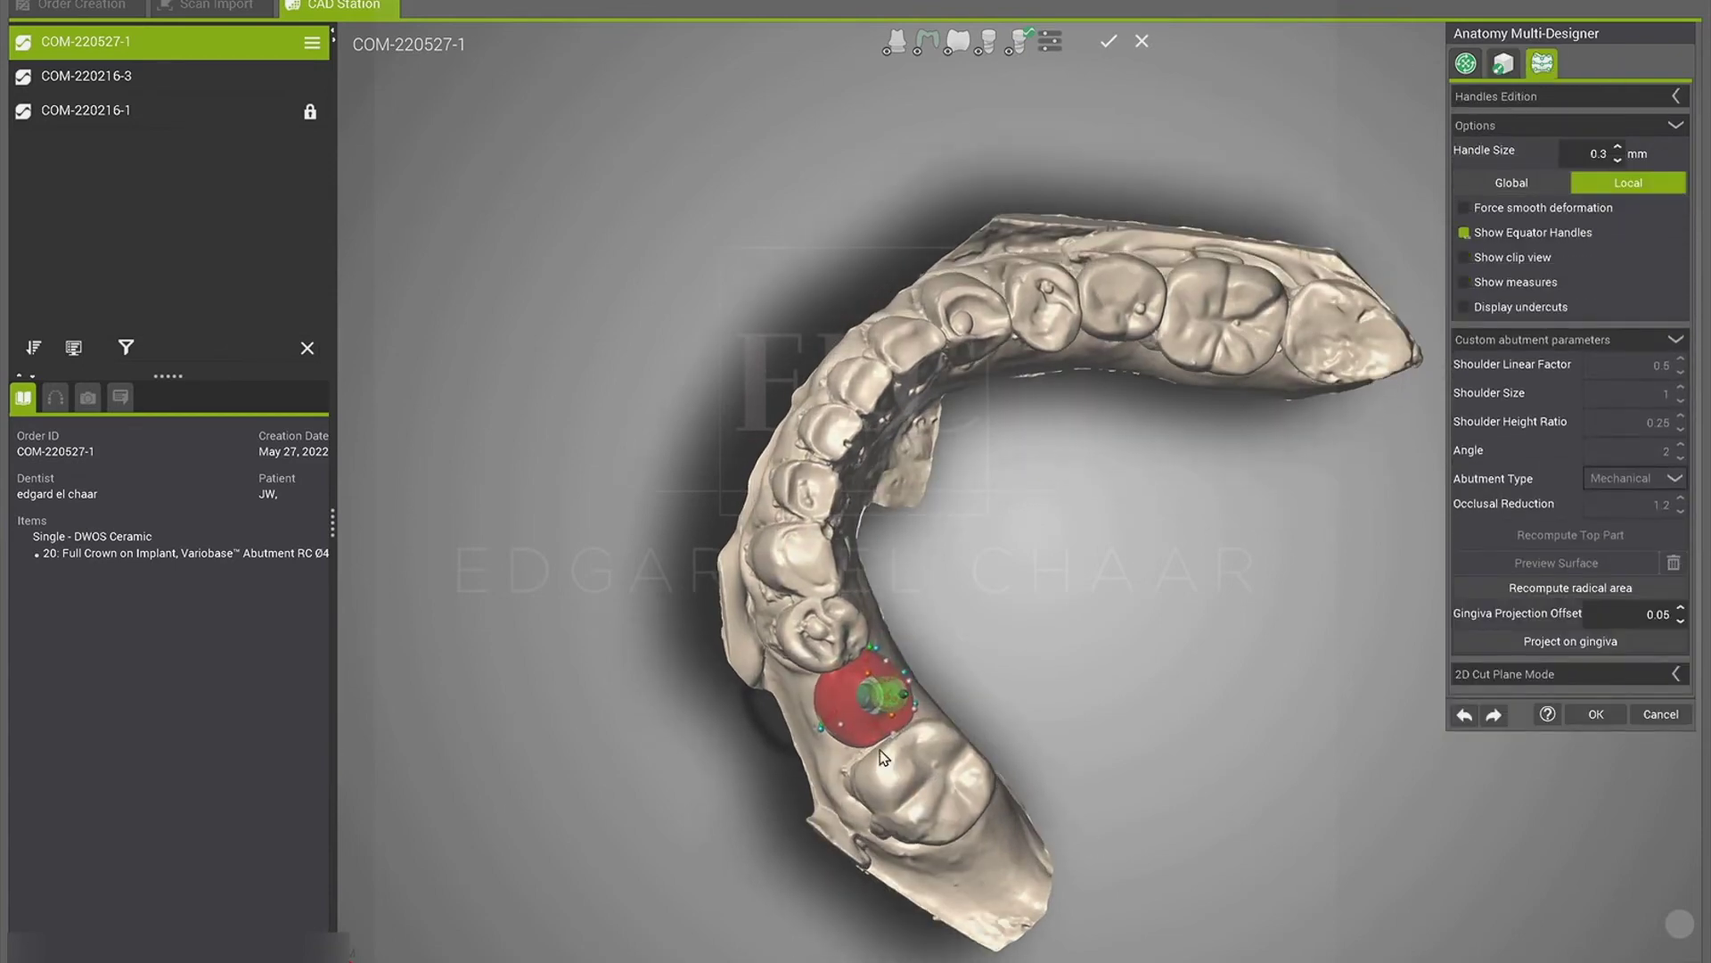
Step: Orbit the arch and accept the crown design in the Anatomy Multi-Designer
right_drag(967, 759, 980, 708)
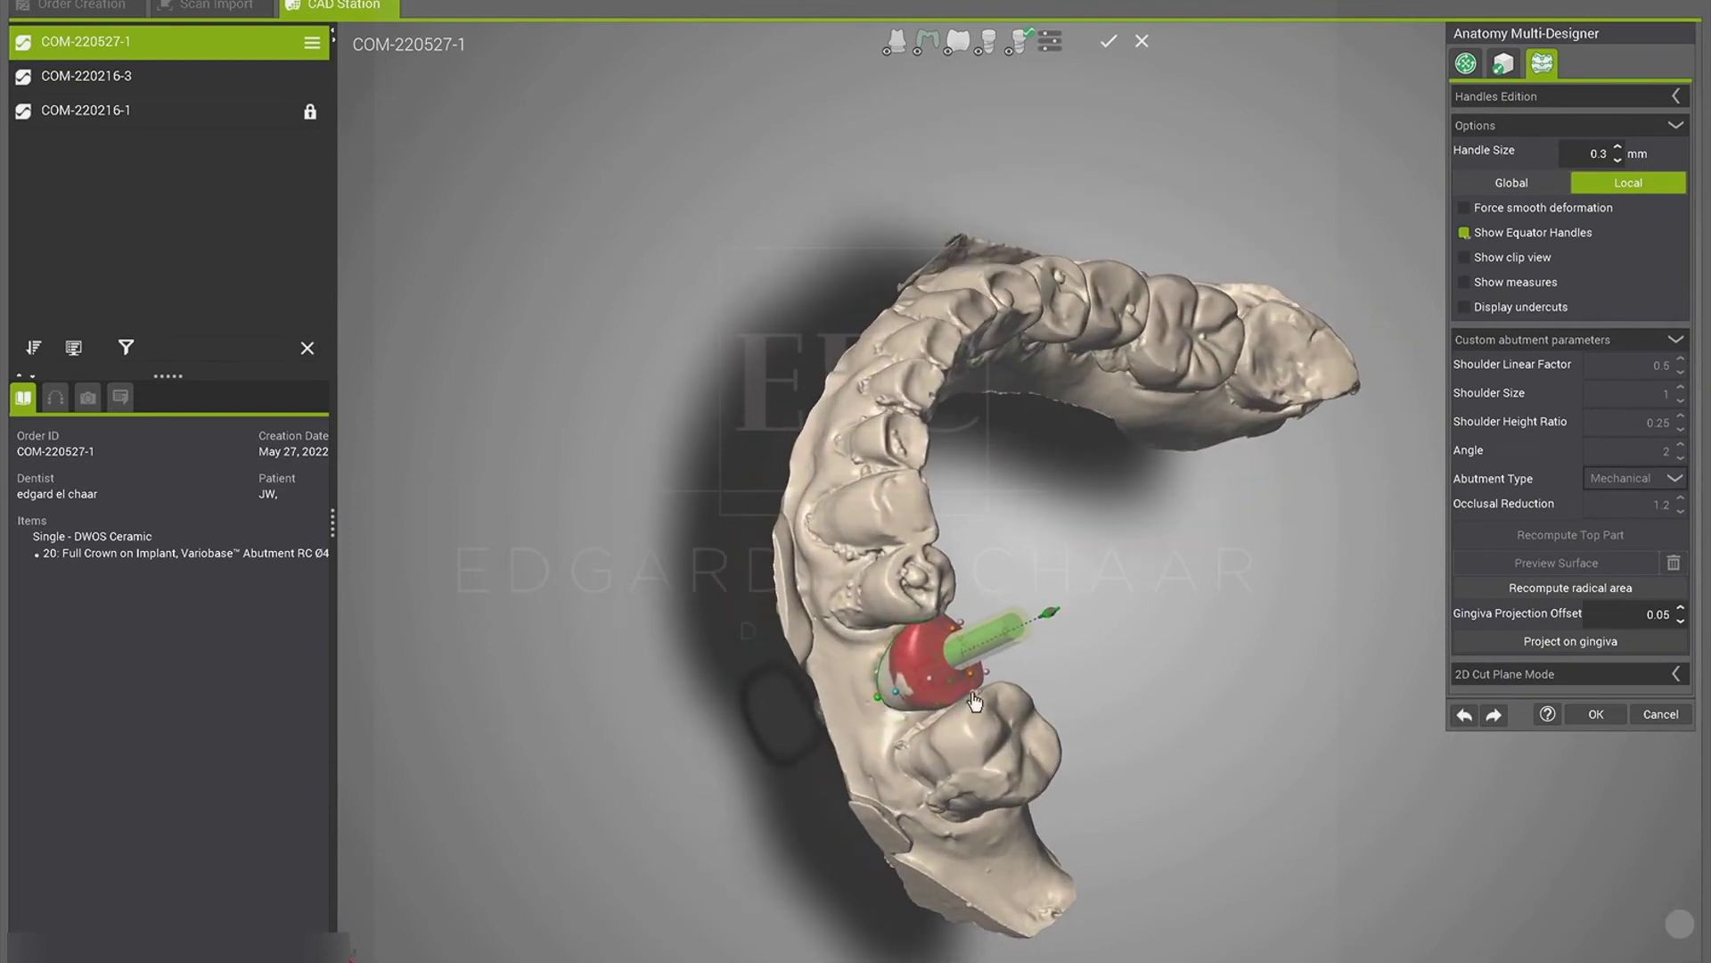
right_drag(870, 756, 986, 693)
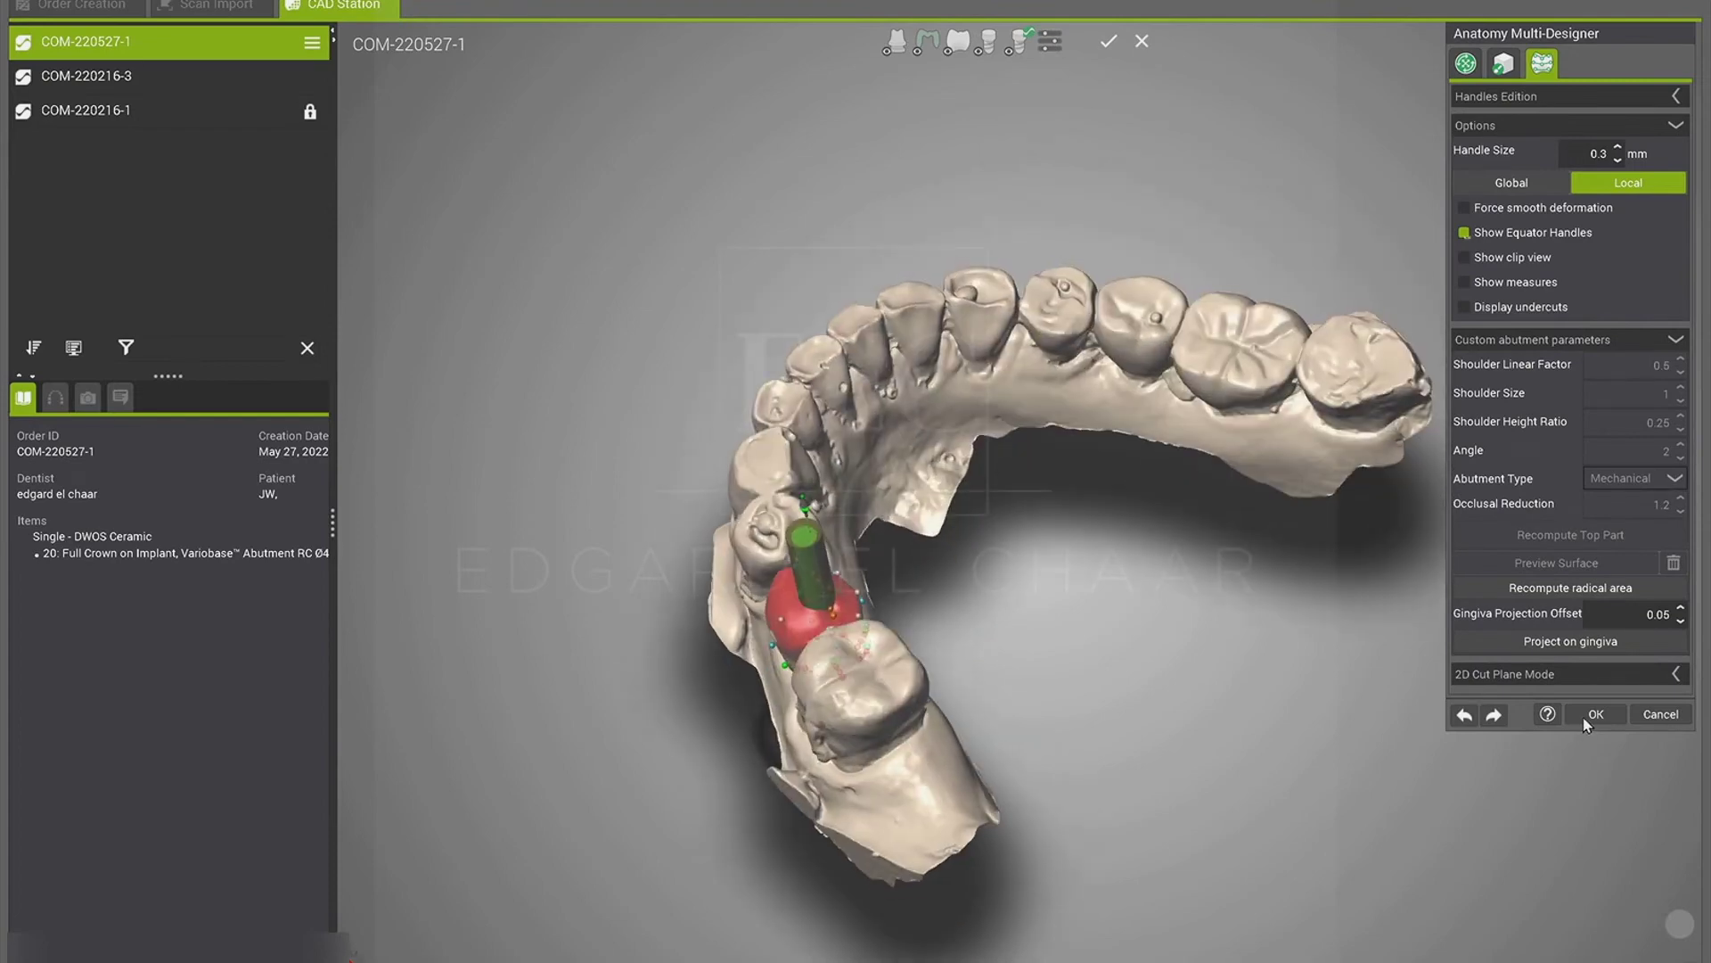
click(1595, 715)
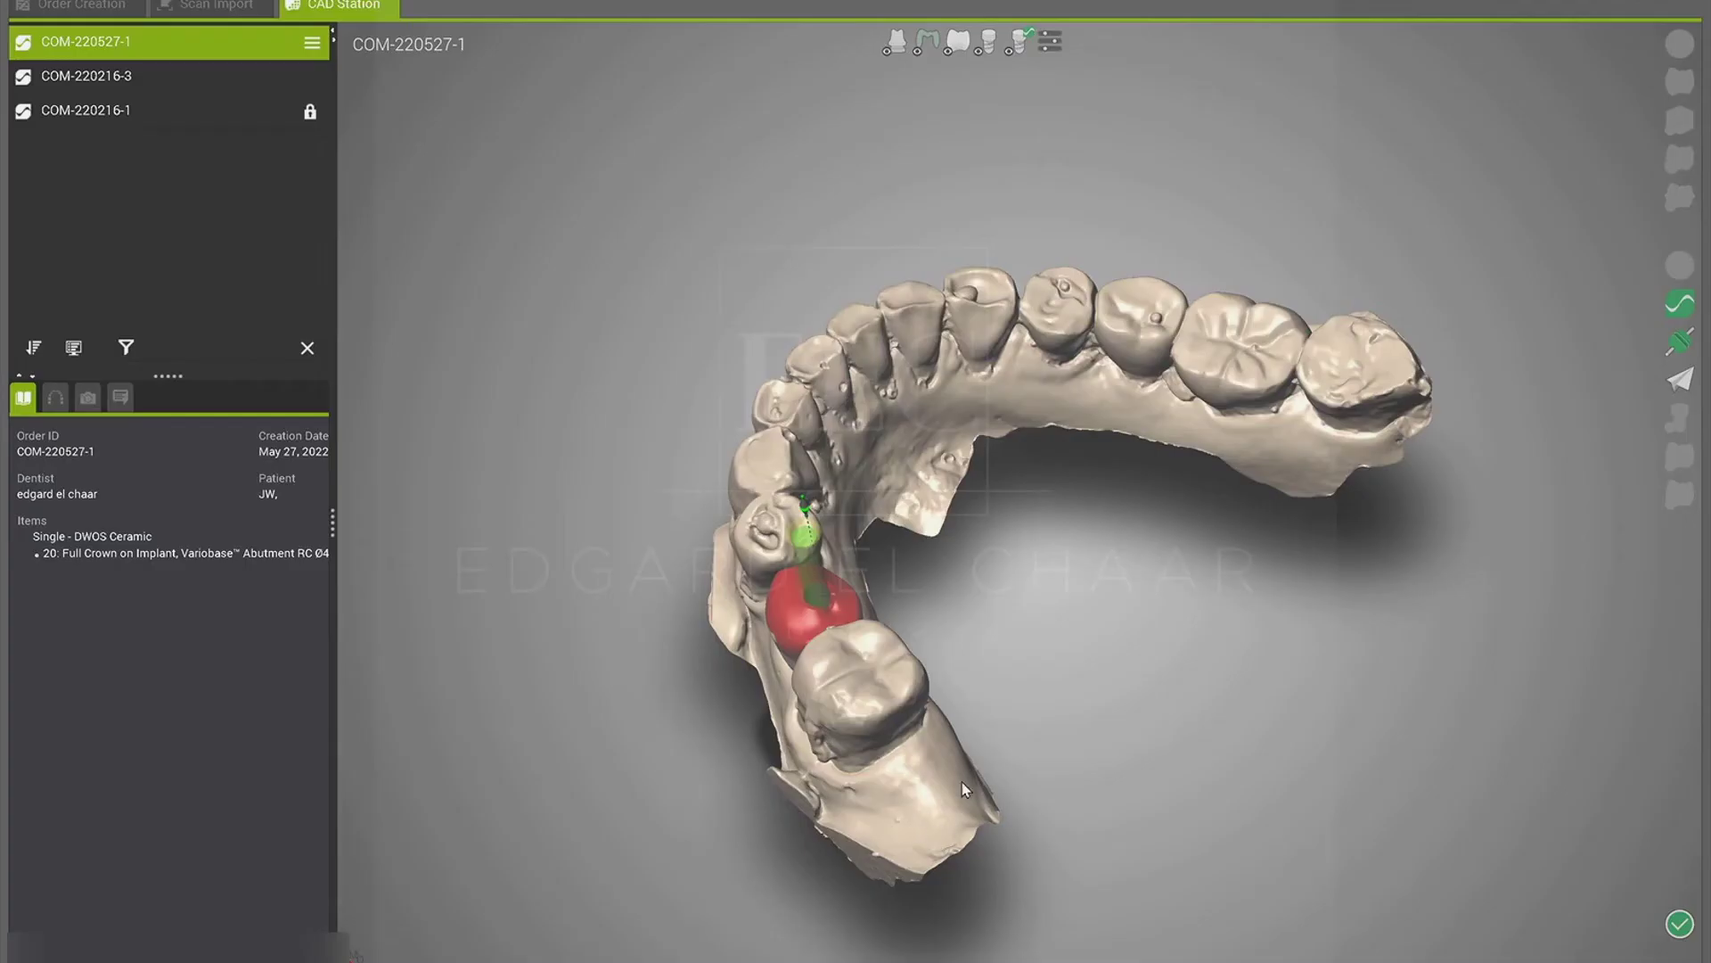
Step: Hide the jaw scan so only the crown, abutment and implant remain
drag(913, 825, 713, 526)
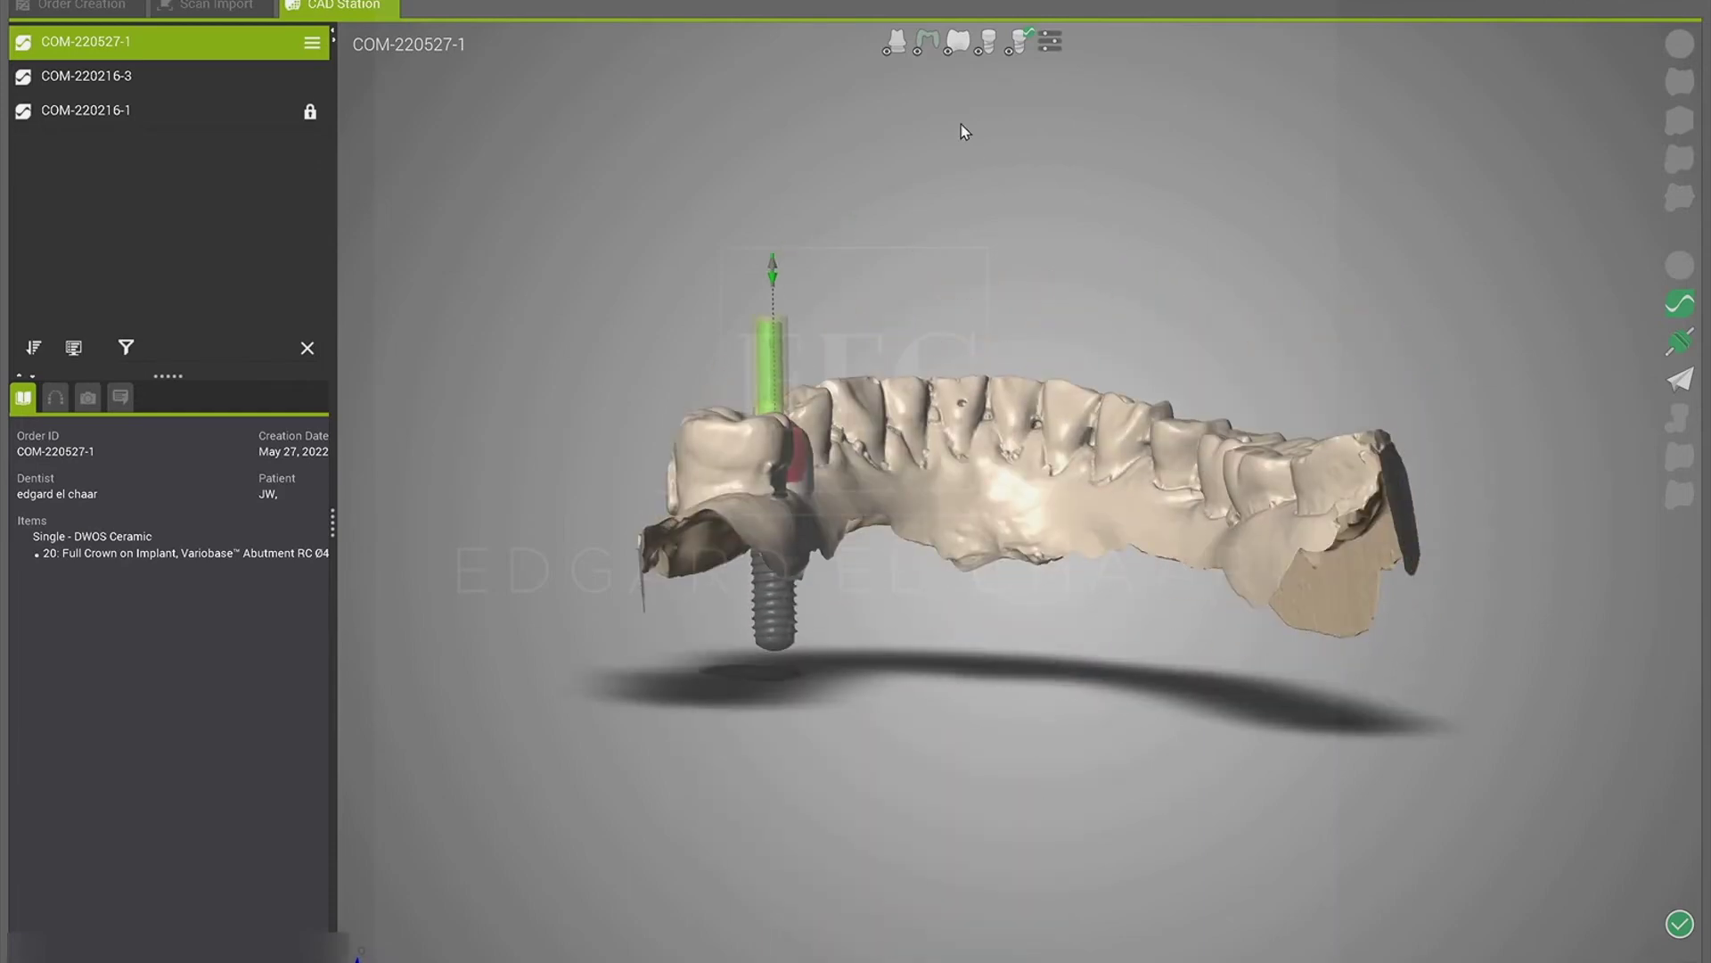
click(897, 46)
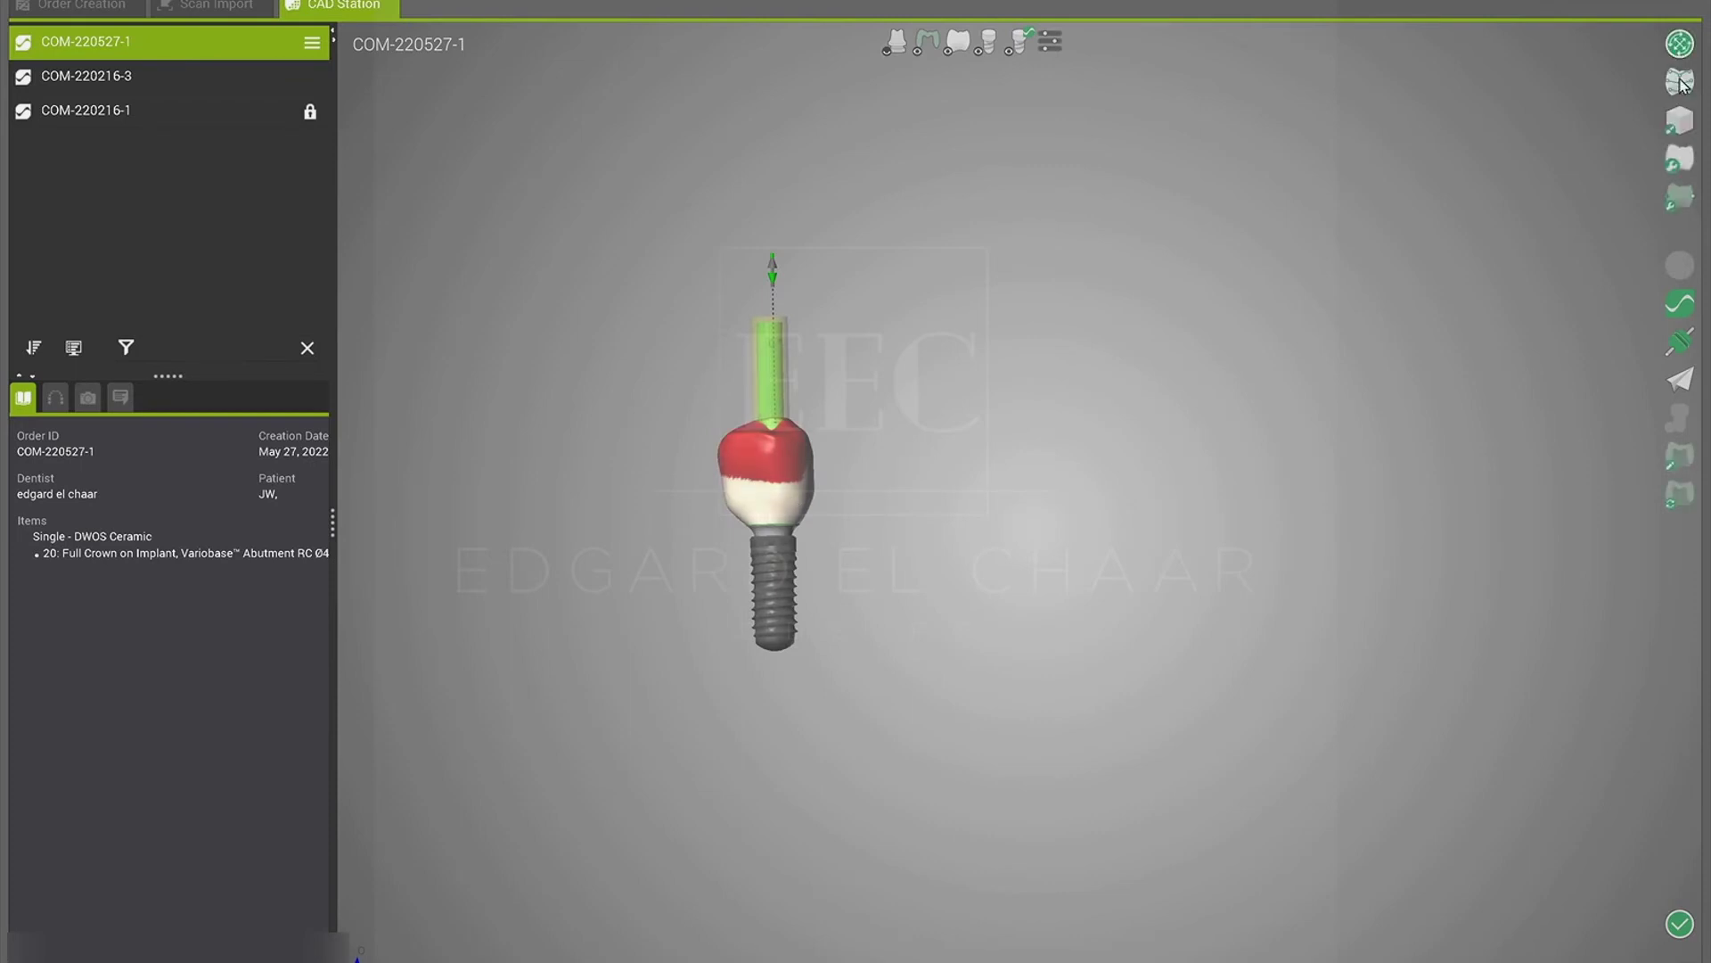
click(1681, 82)
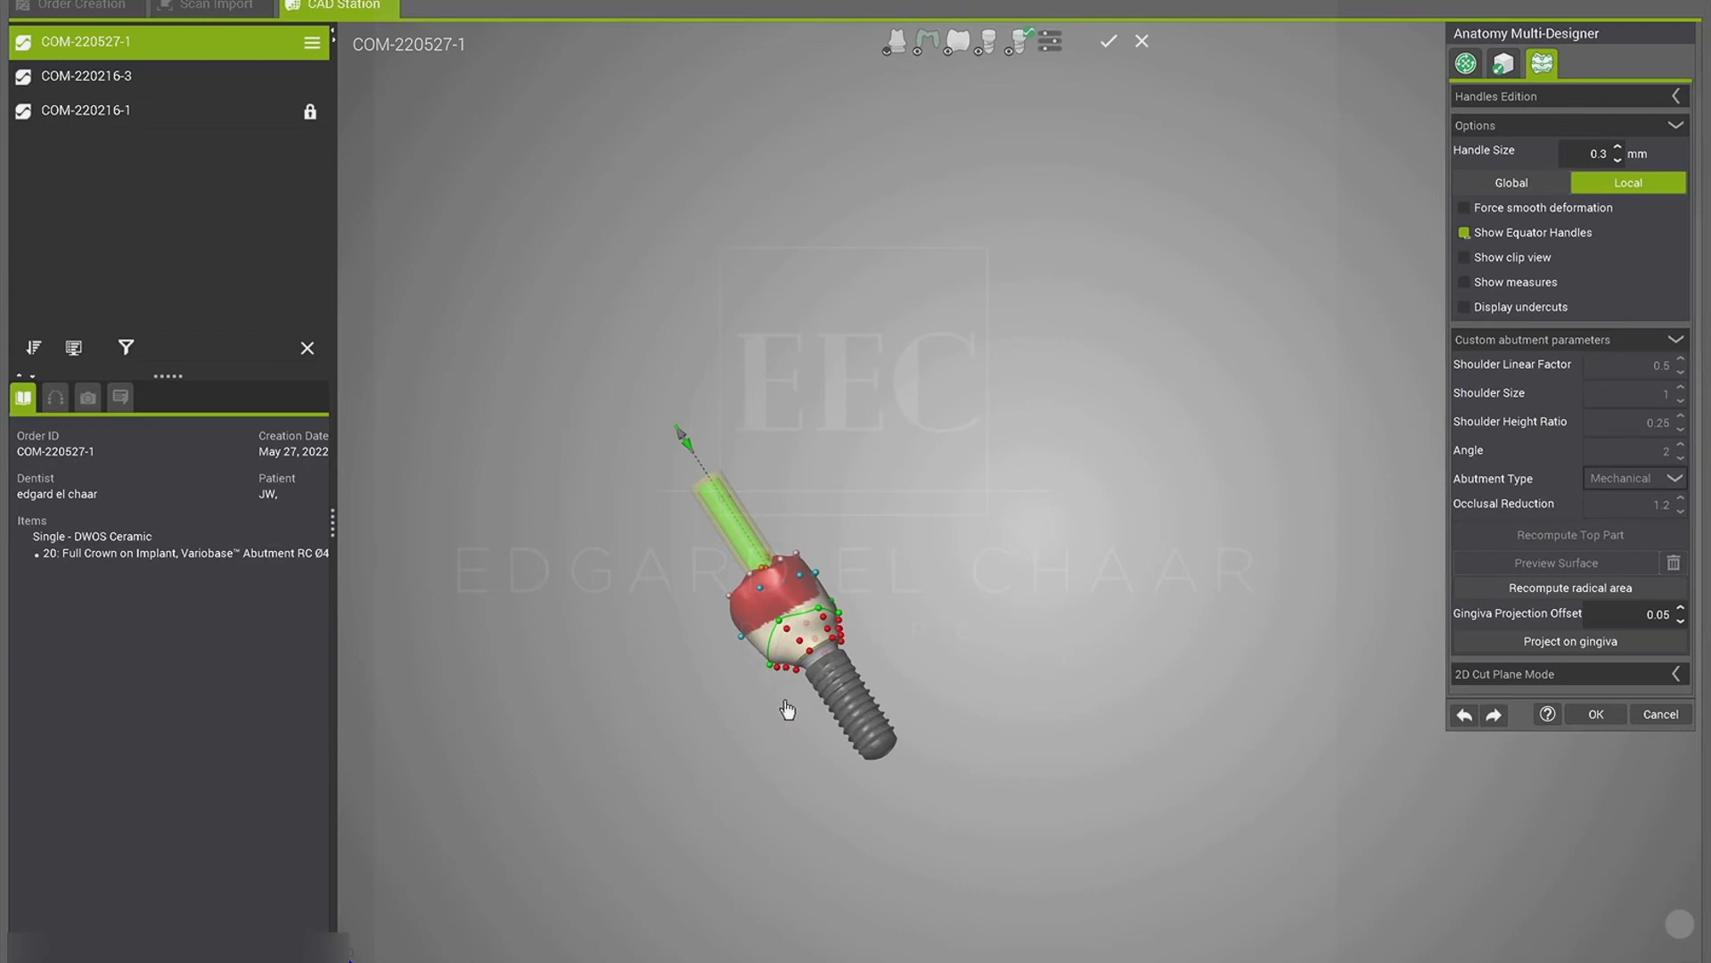
Step: Rotate the isolated crown and implant upright and accept the edited crown shape
right_drag(816, 772, 1585, 719)
click(1594, 716)
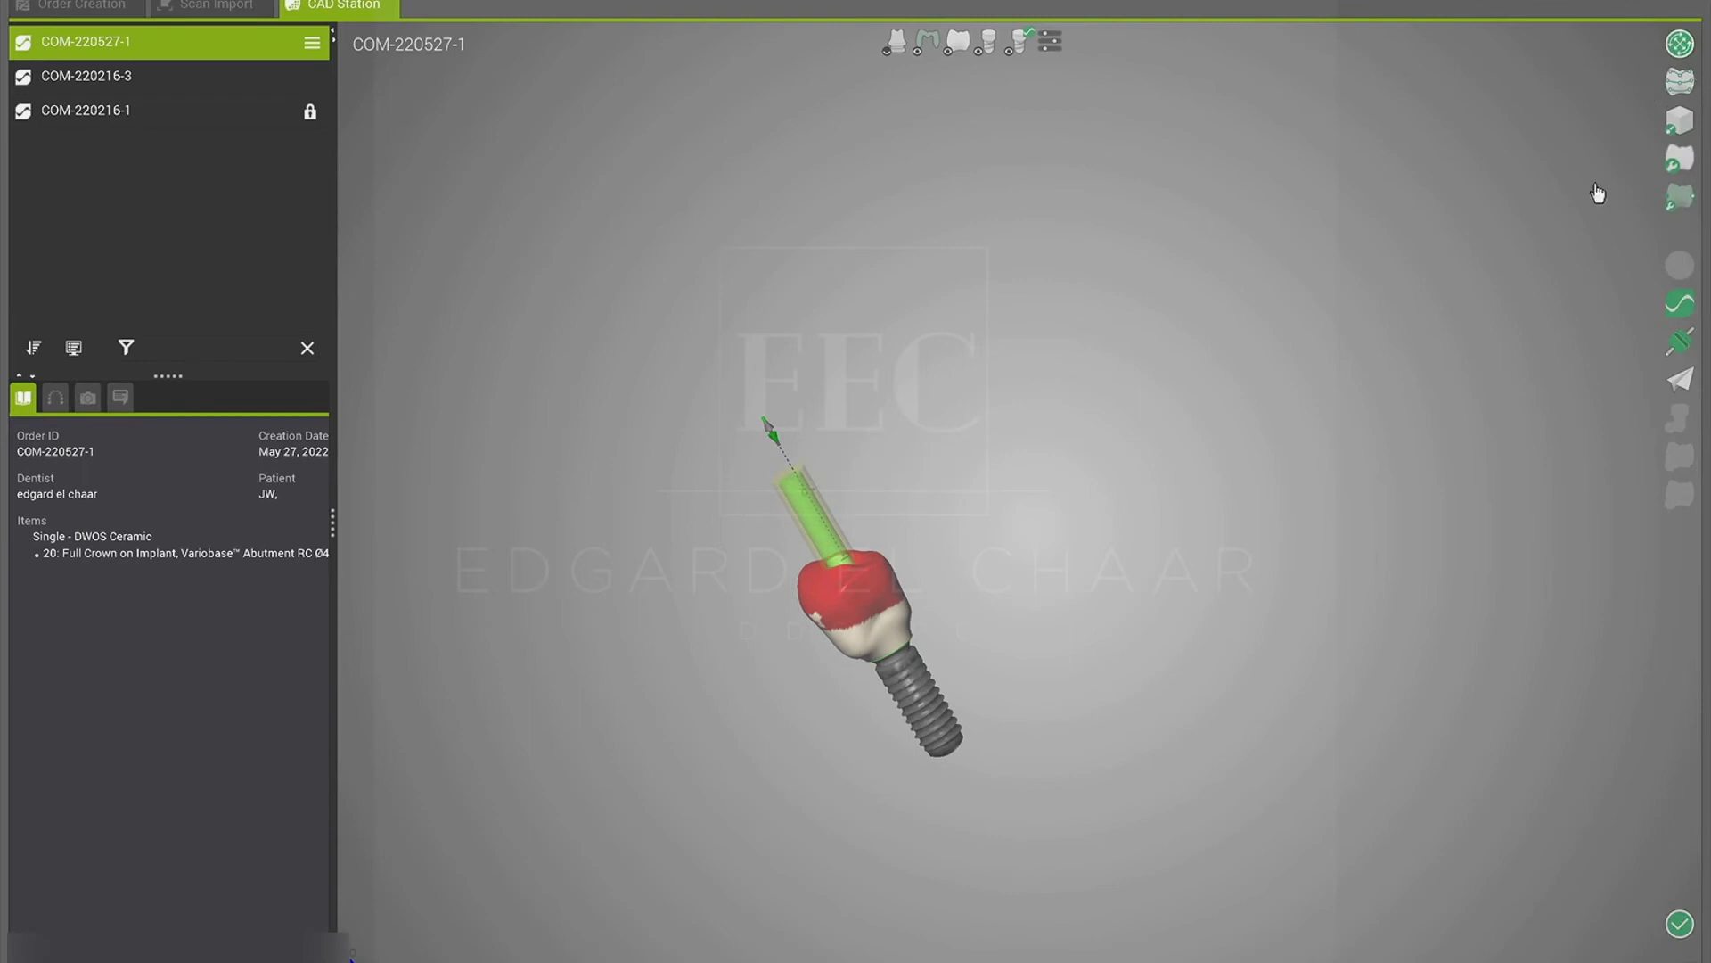
click(1679, 43)
Step: Smooth out the white patch on the tooth 20 crown with the Smooth waxing brush and accept the crown
click(1510, 66)
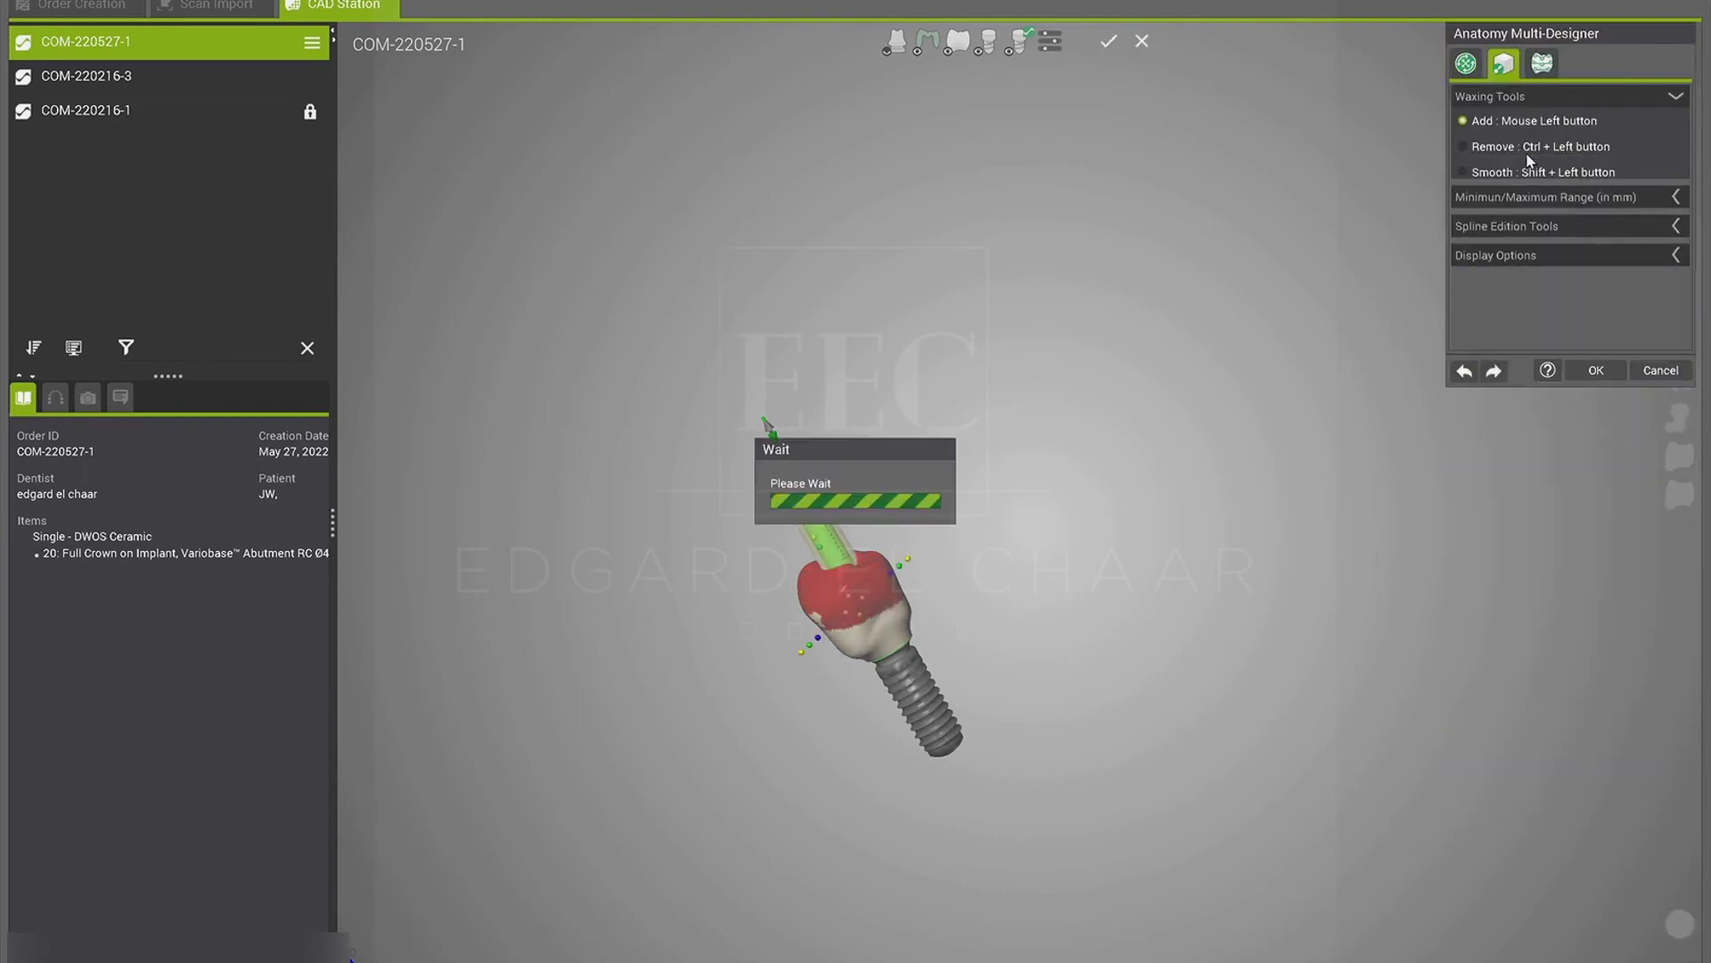
key(shift)
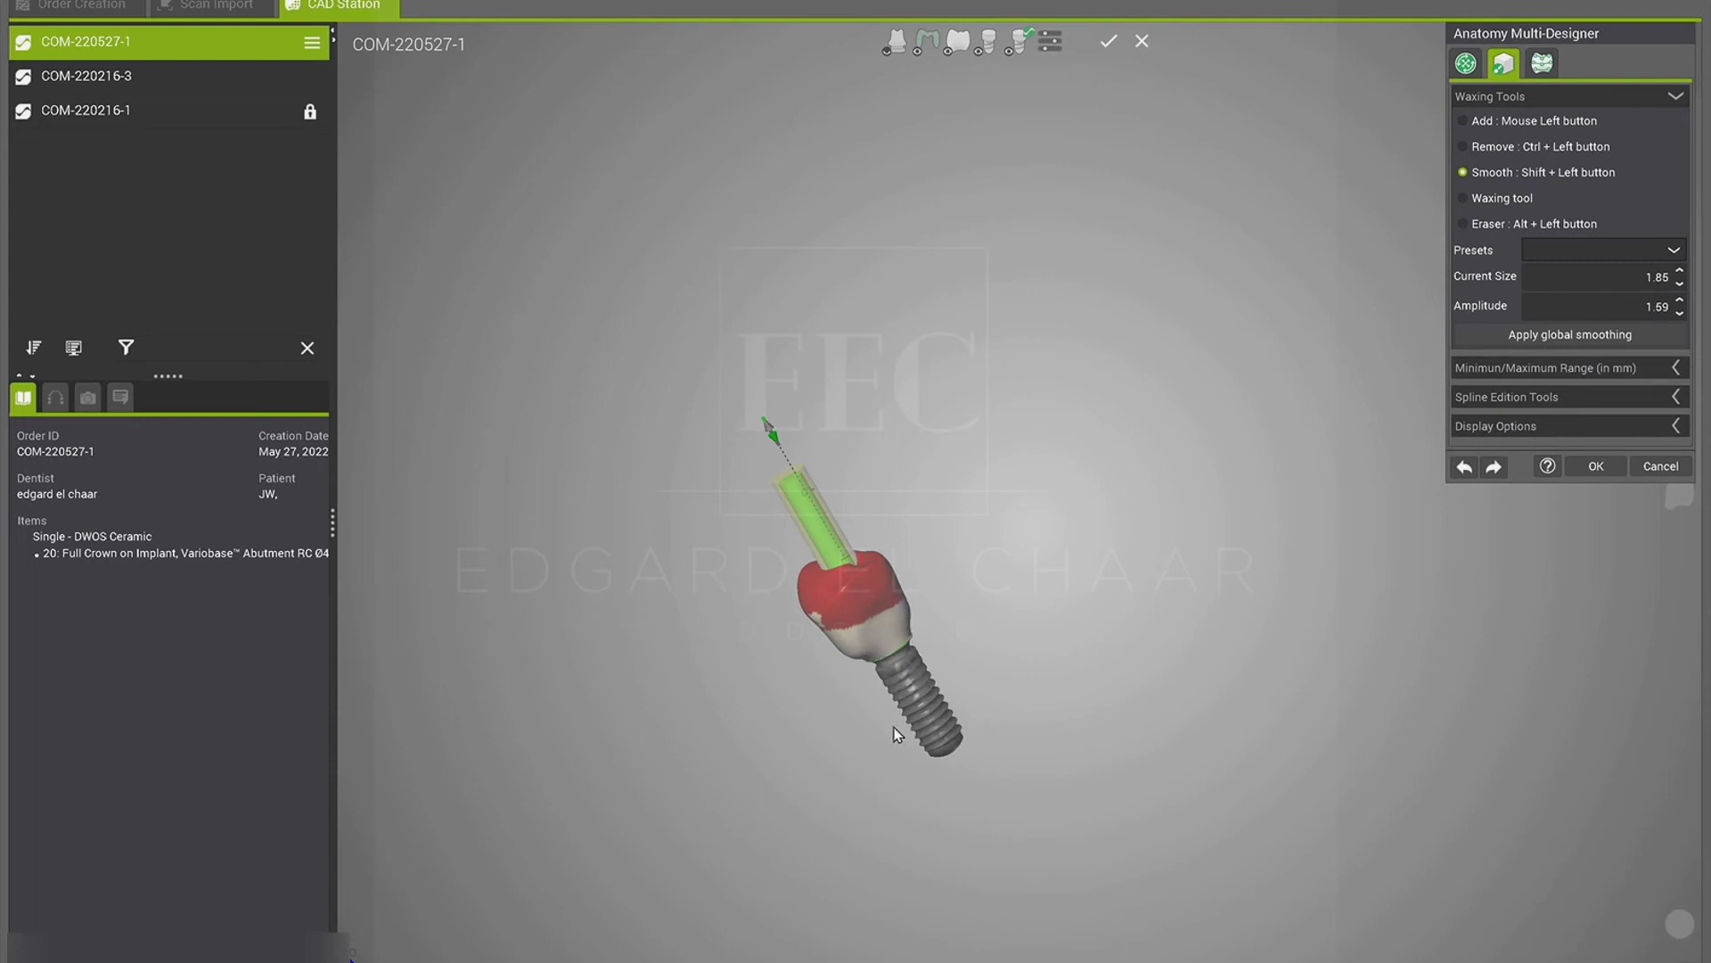
mouse_move(806, 752)
right_down()
mouse_move(575, 747)
mouse_move(918, 720)
mouse_move(843, 710)
mouse_move(889, 681)
mouse_move(929, 611)
right_up()
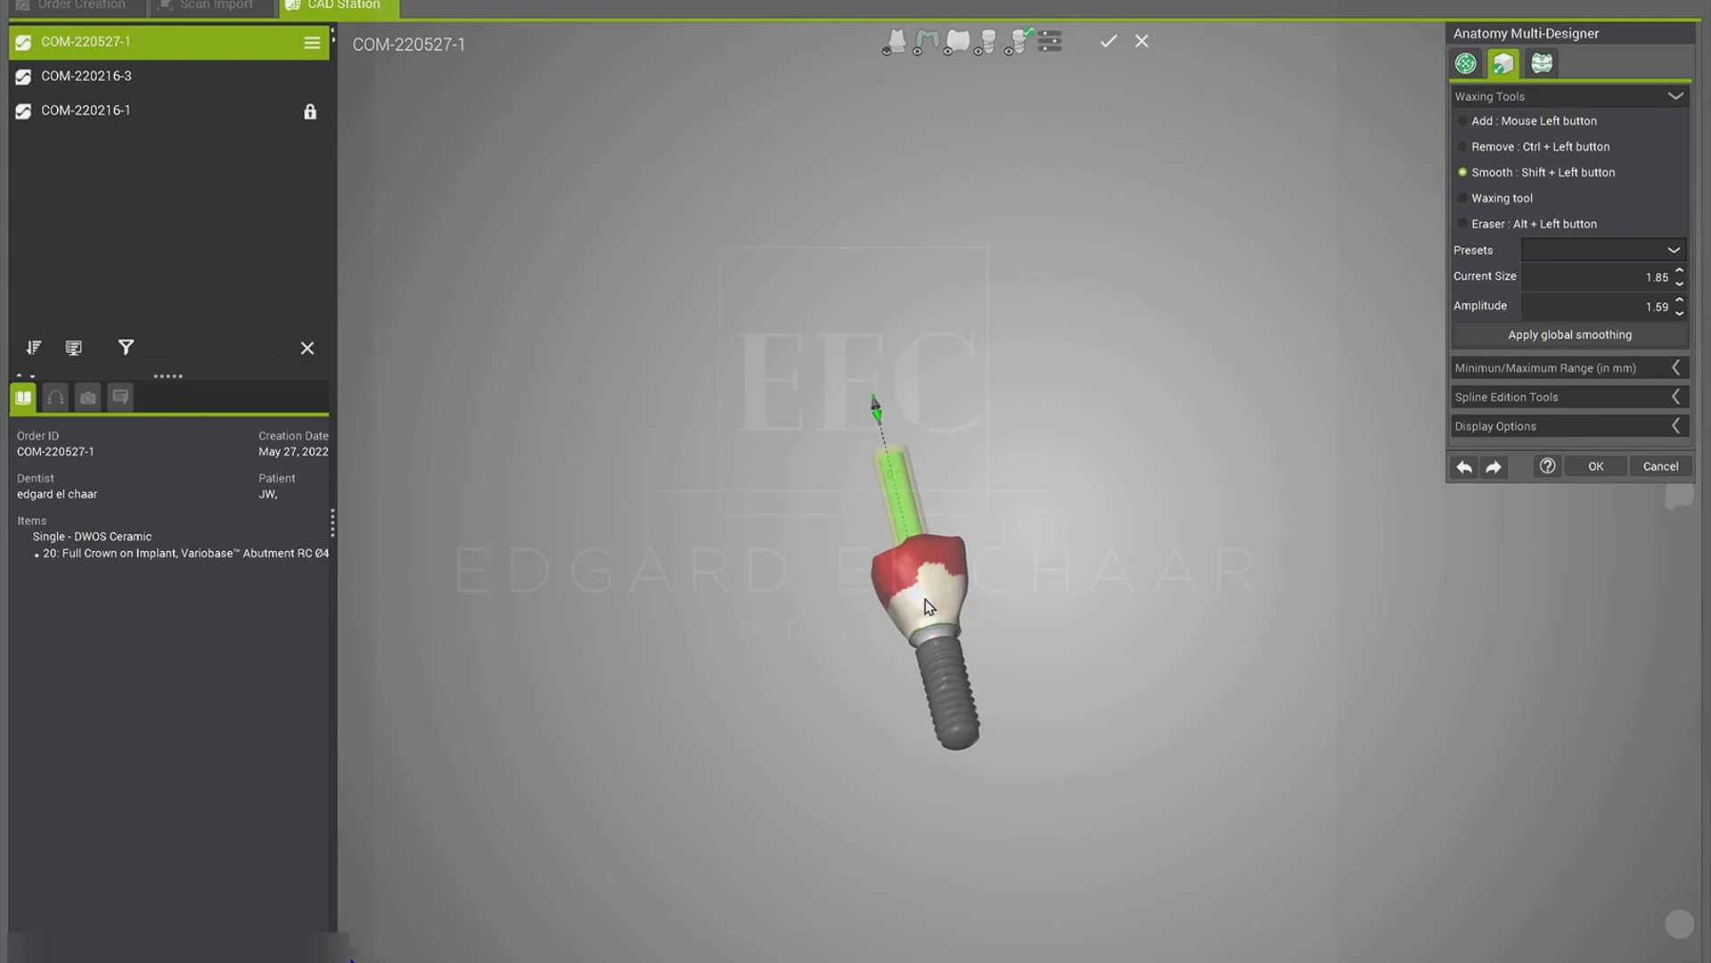
right_drag(805, 753, 1152, 582)
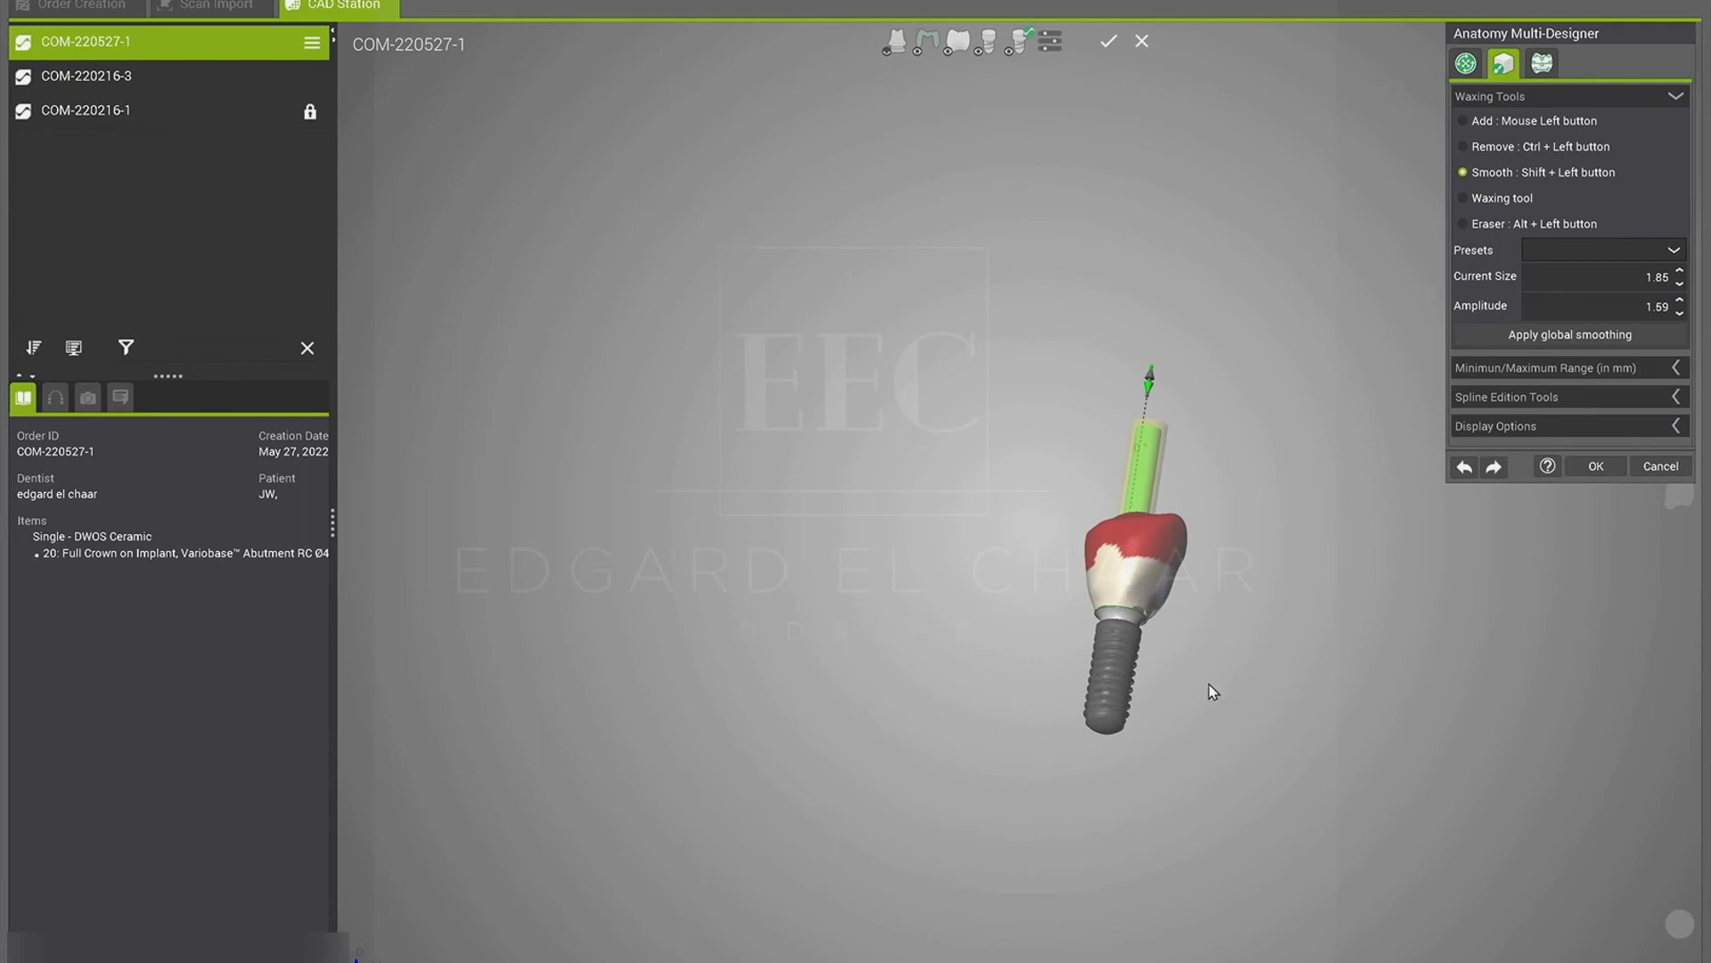
right_drag(1040, 656, 1263, 717)
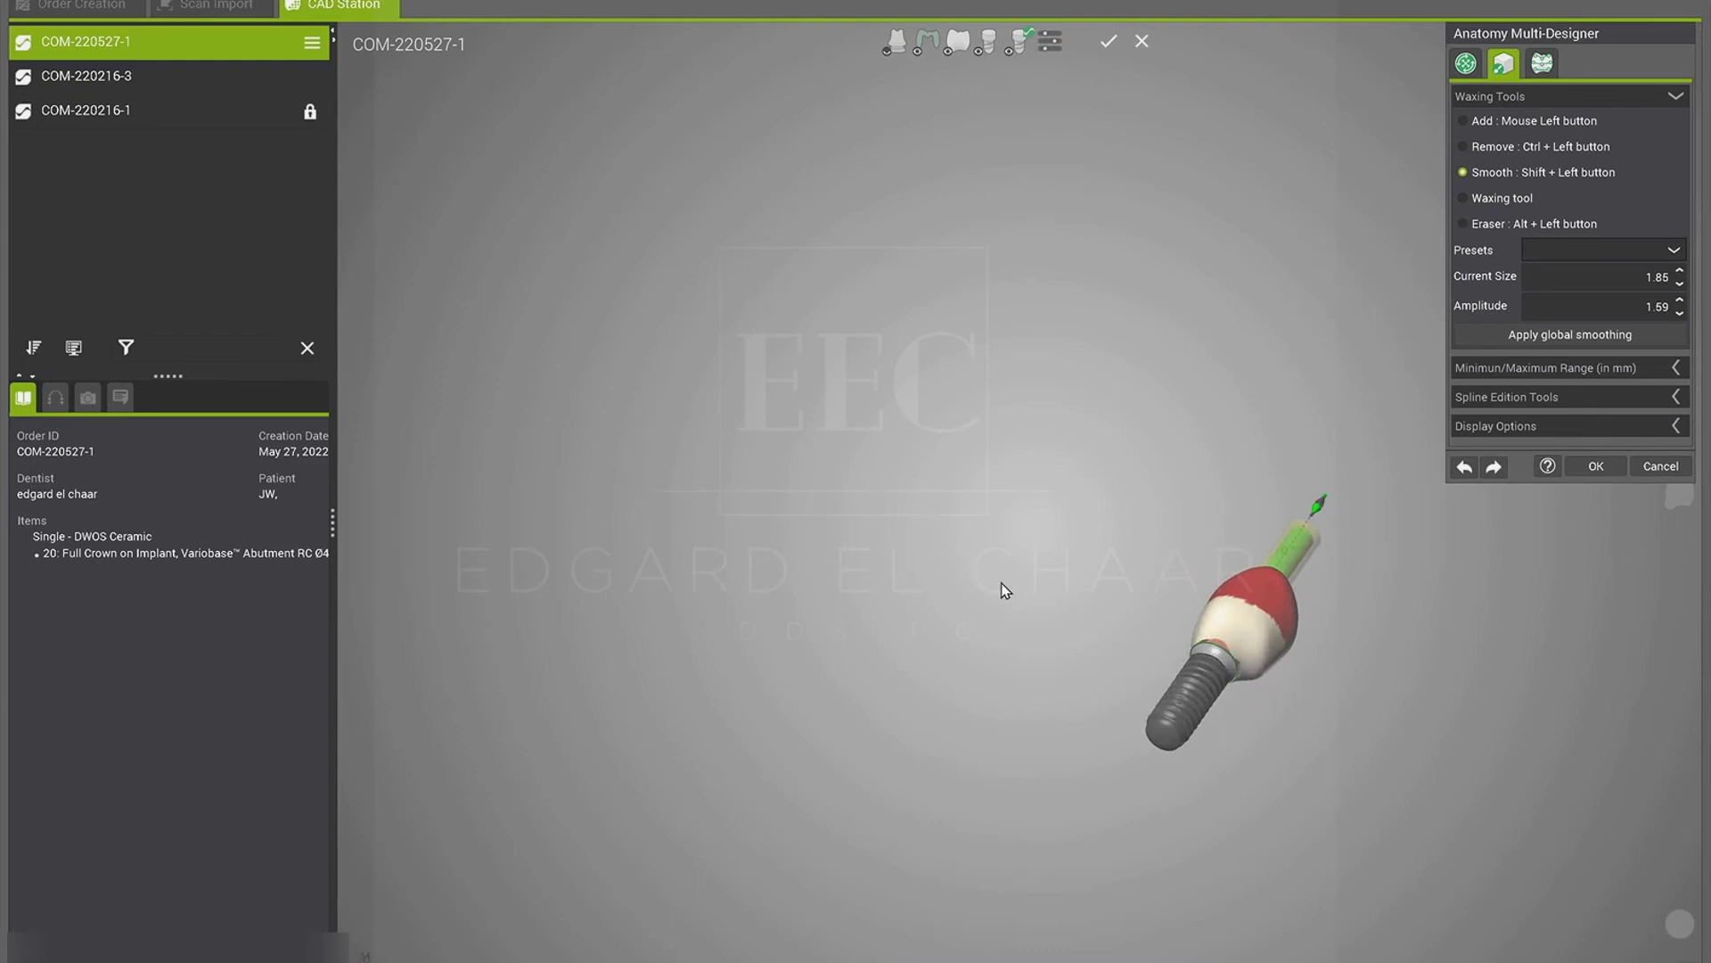
right_drag(1093, 565, 1214, 538)
mouse_move(1249, 522)
shift+mouse_down()
mouse_move(1266, 509)
mouse_move(1260, 541)
shift+mouse_up()
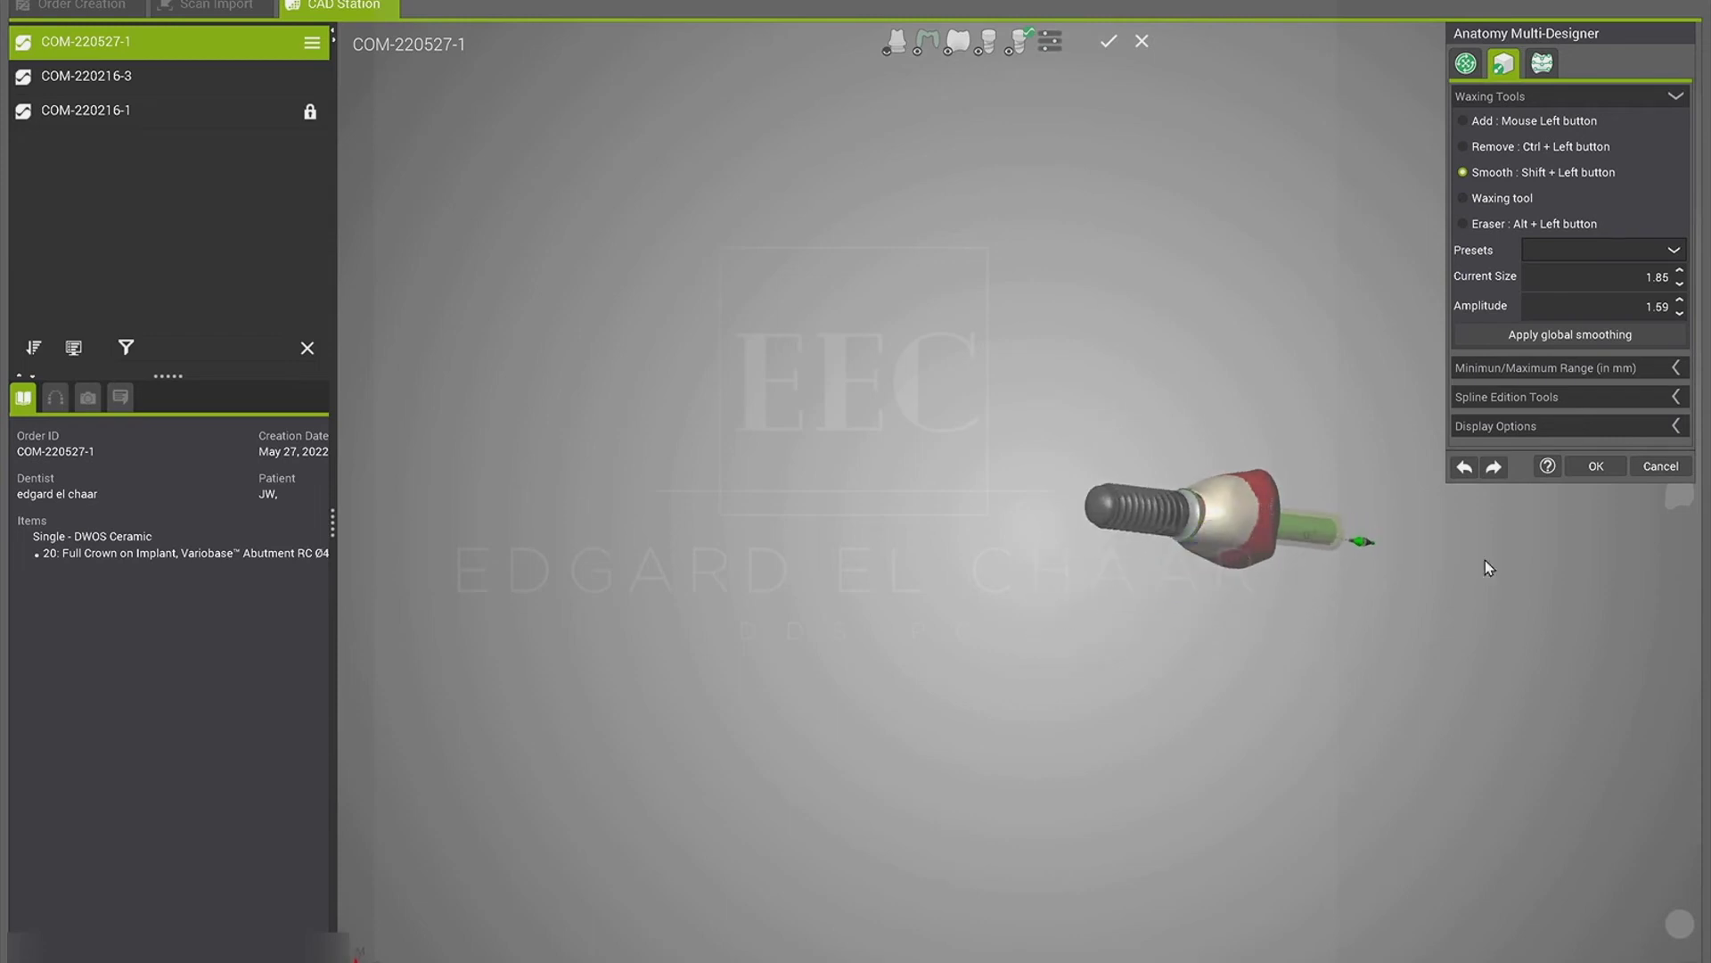
click(1580, 468)
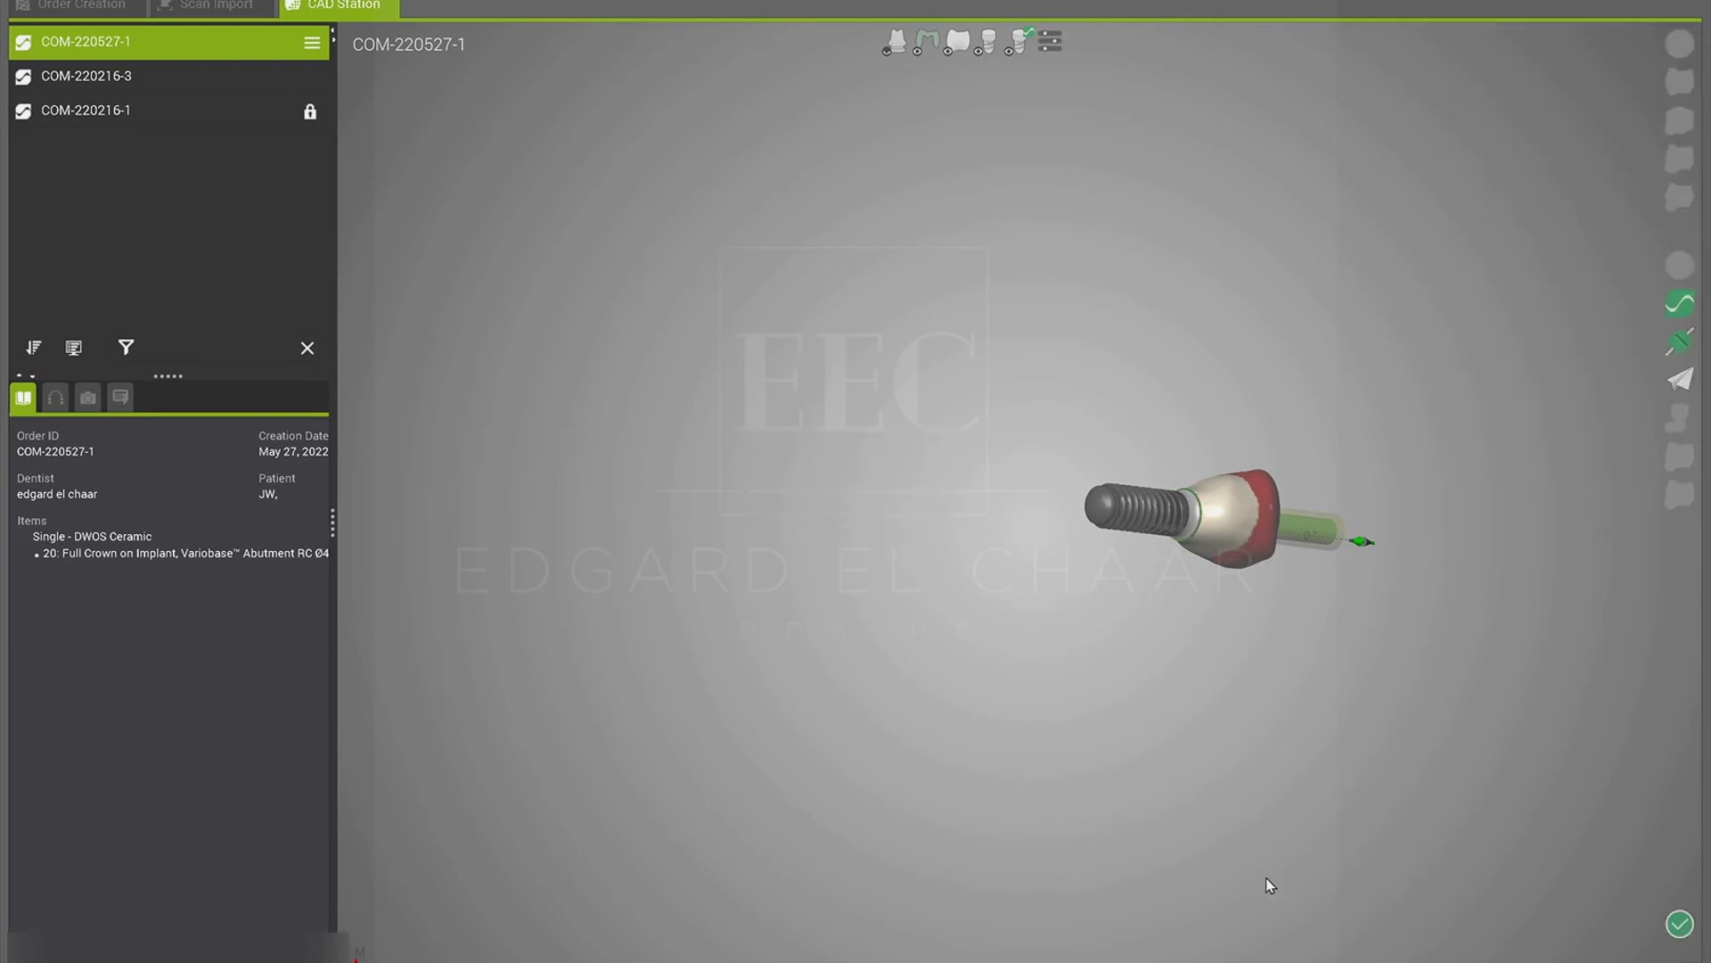
Step: Show the jaw scan again and inspect the crown from an occlusal view and a side view
click(898, 43)
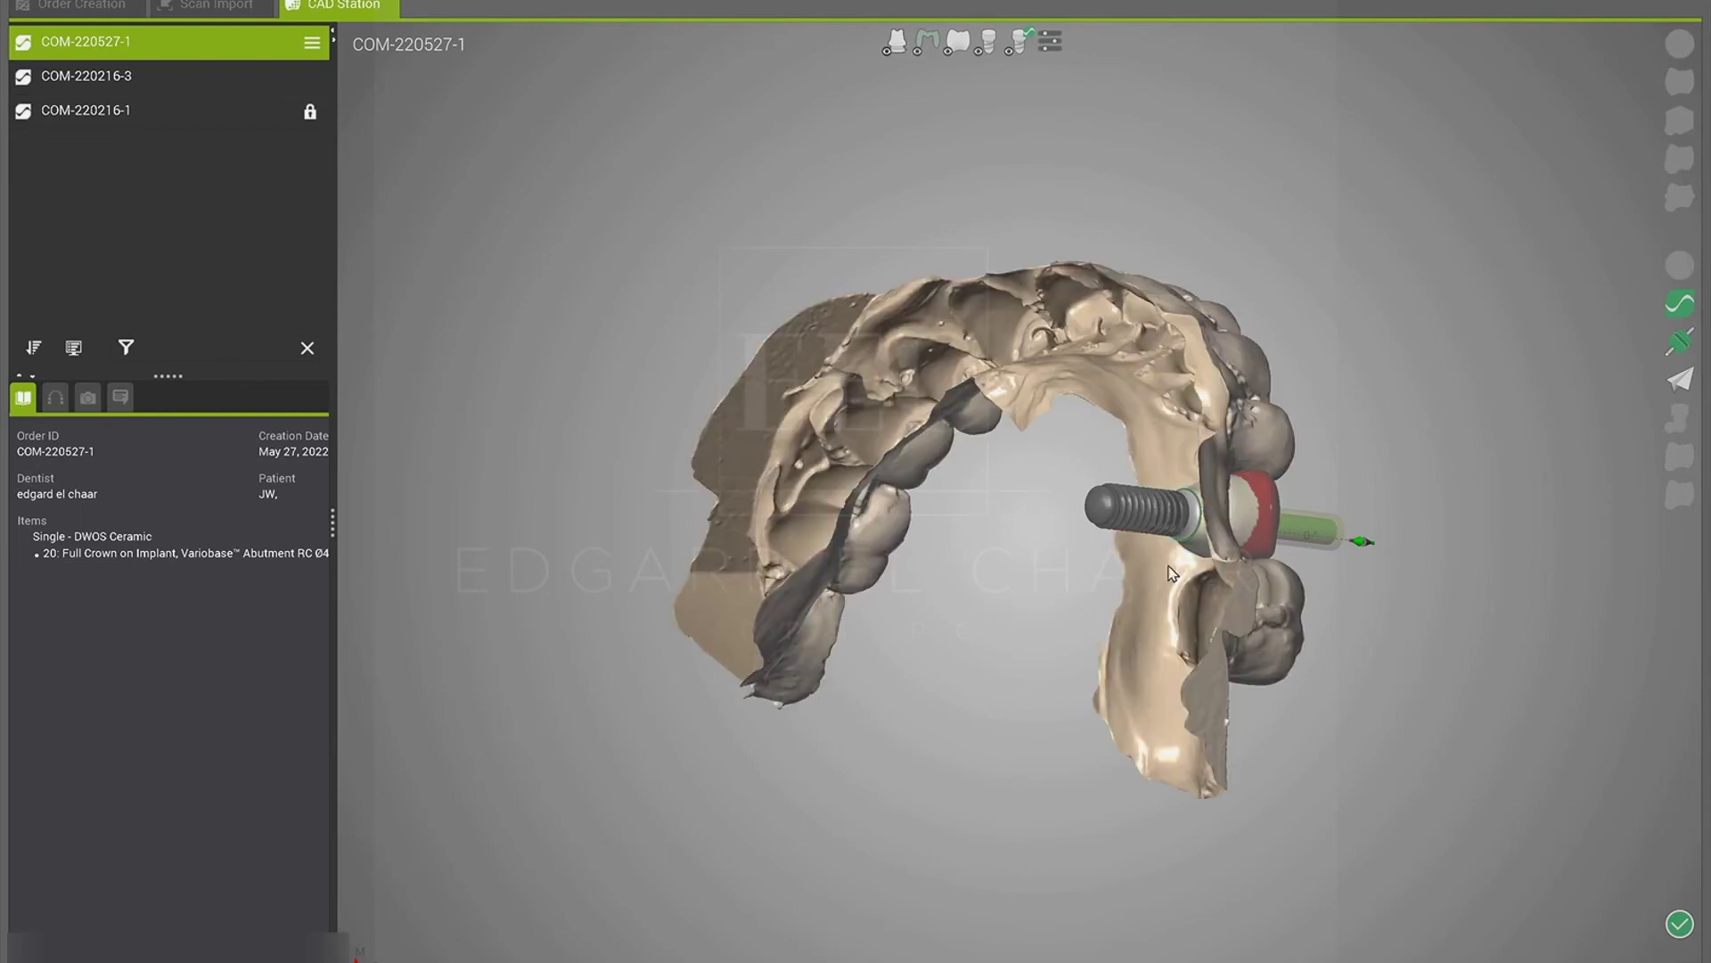
drag(1103, 607, 573, 598)
drag(674, 505, 752, 339)
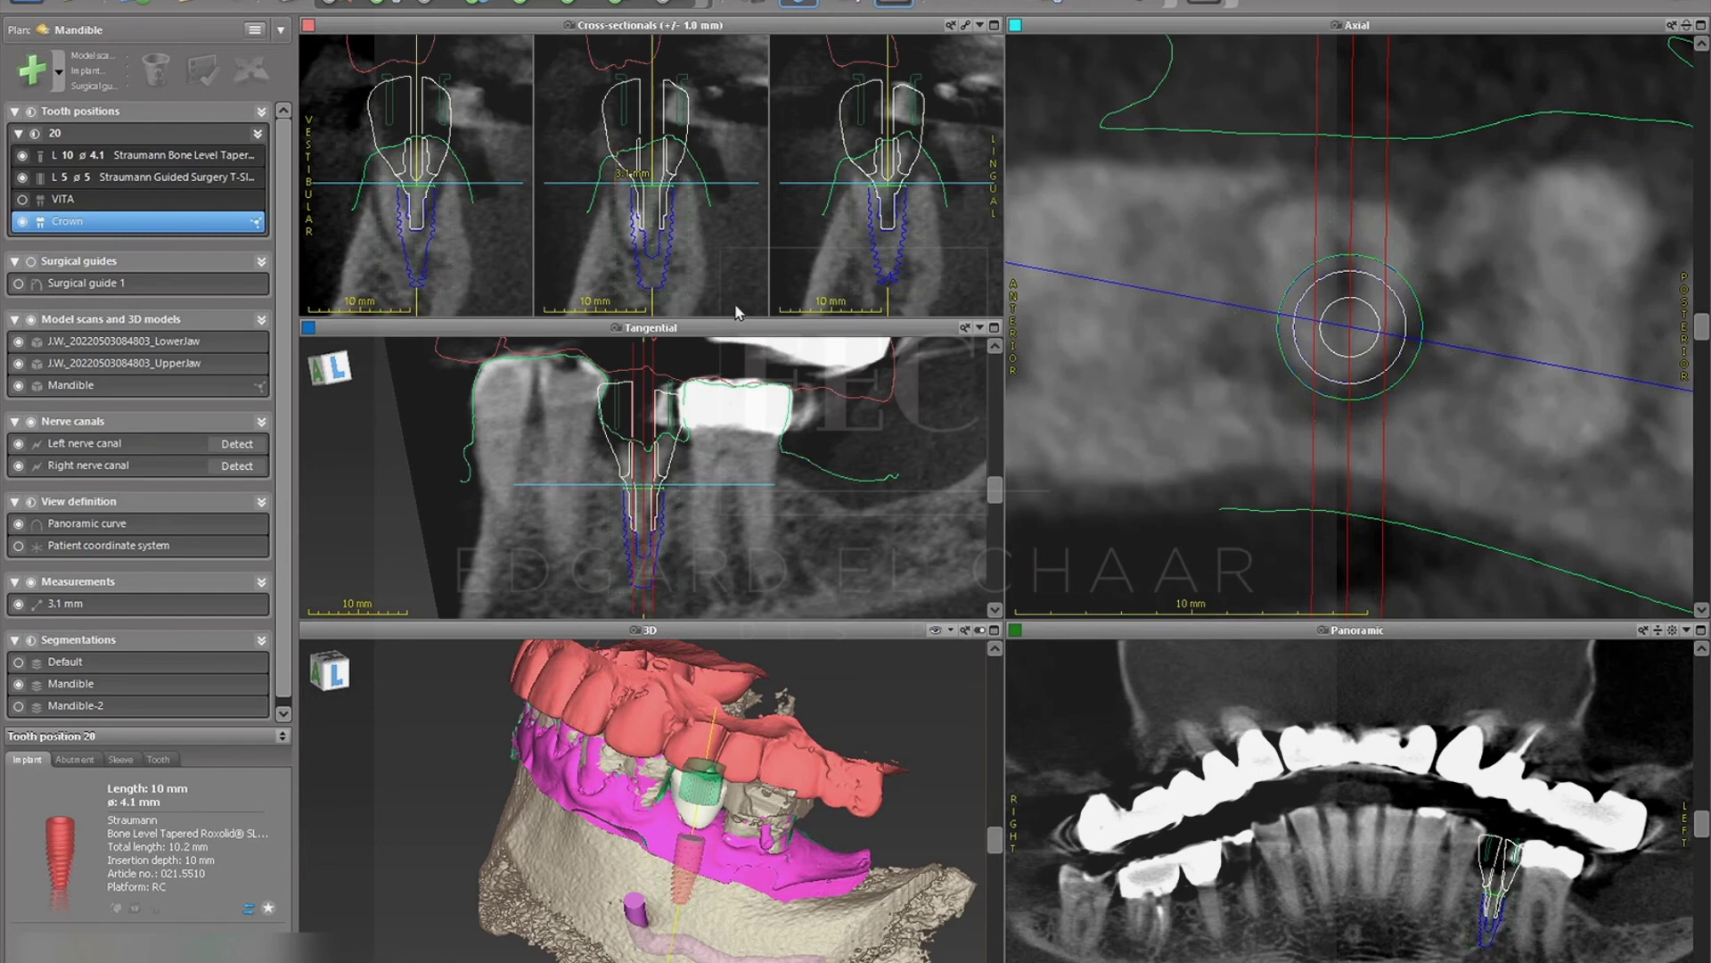
Step: Create the final surgical guide with 0.15 mm offset and 3.0 mm wall thickness, advancing to export
click(119, 285)
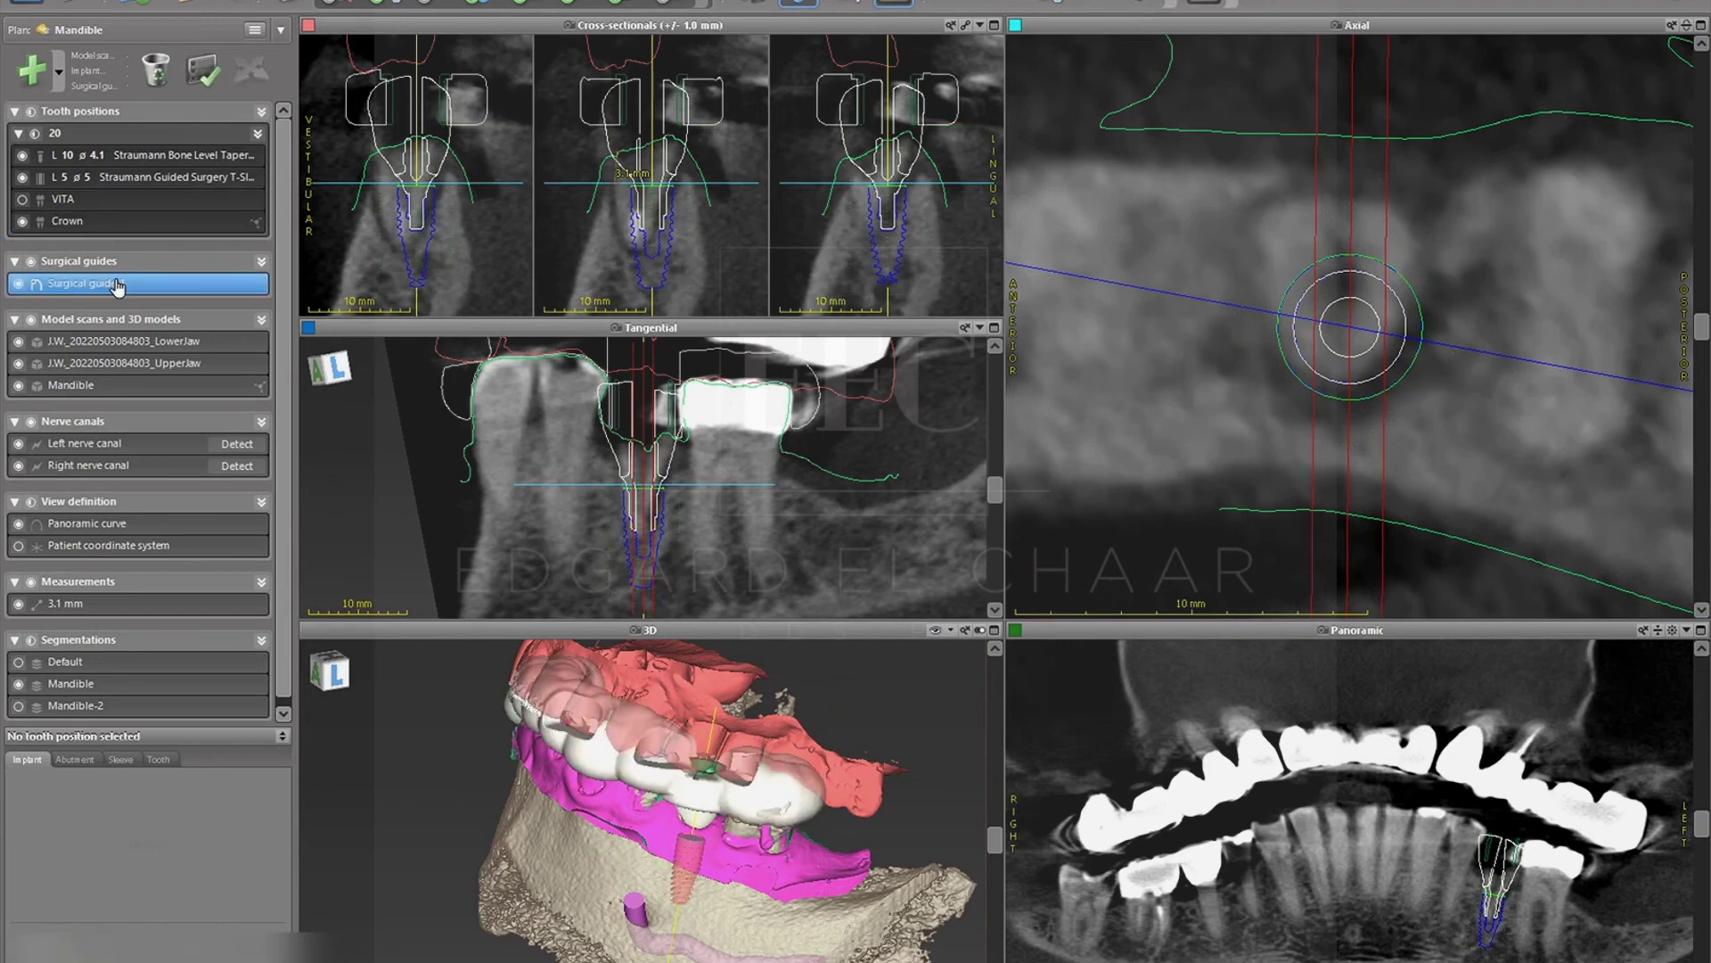
double_click(118, 286)
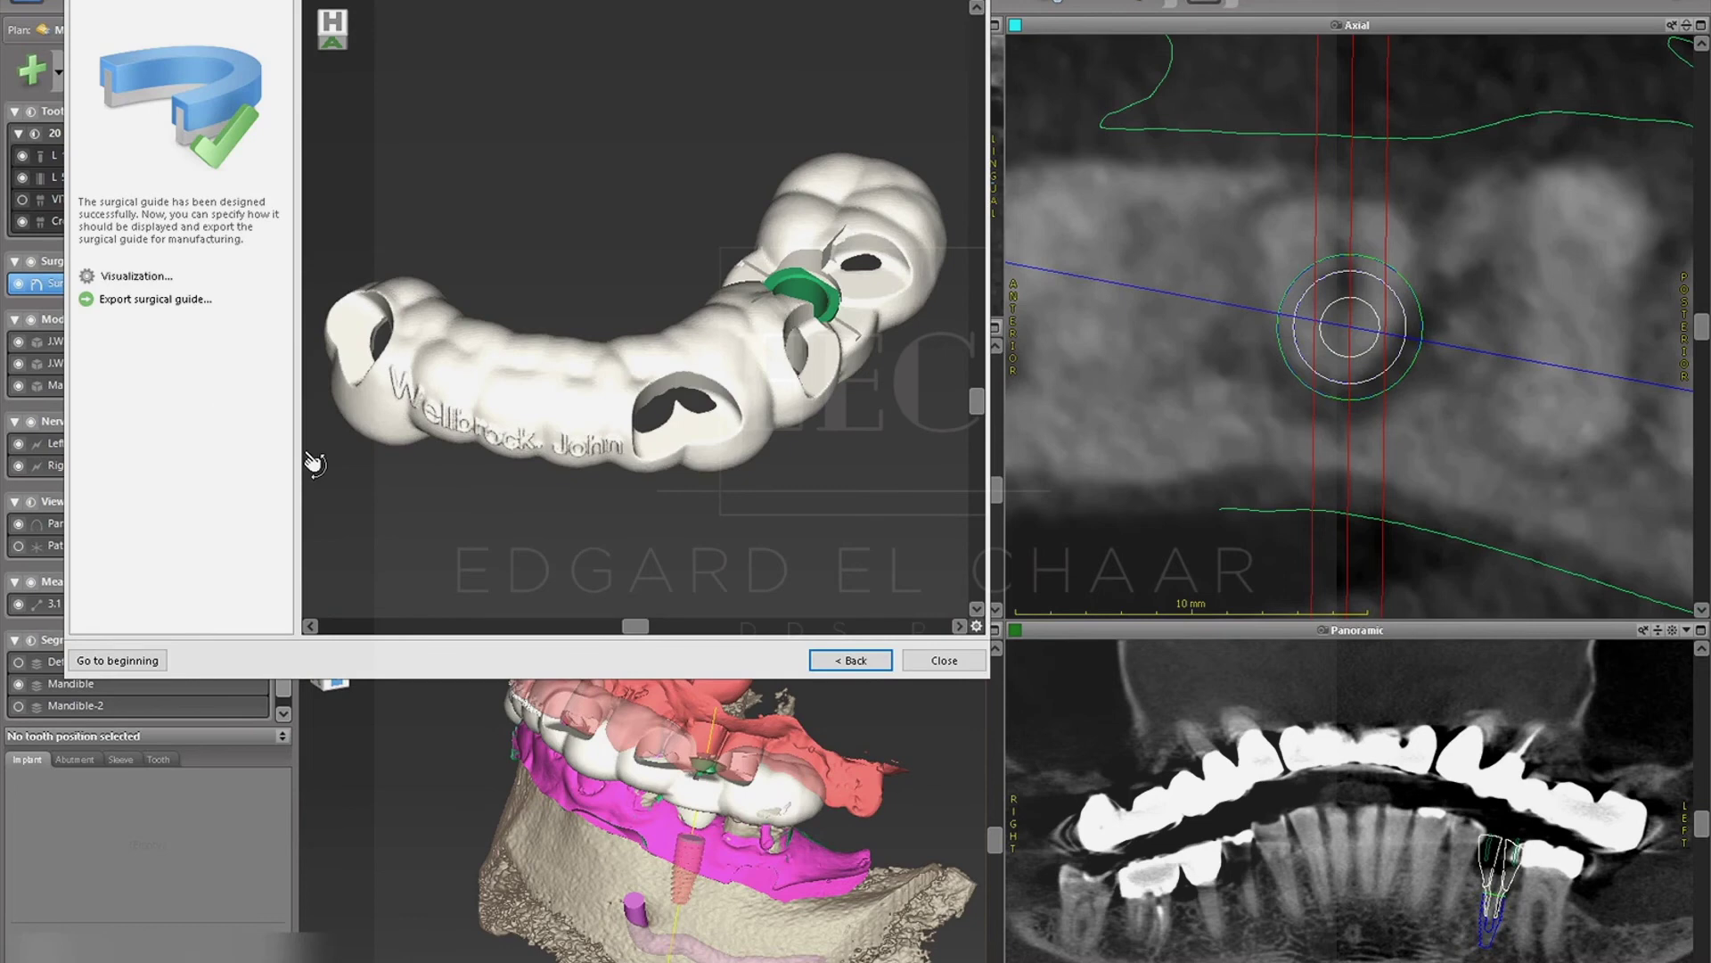
click(137, 303)
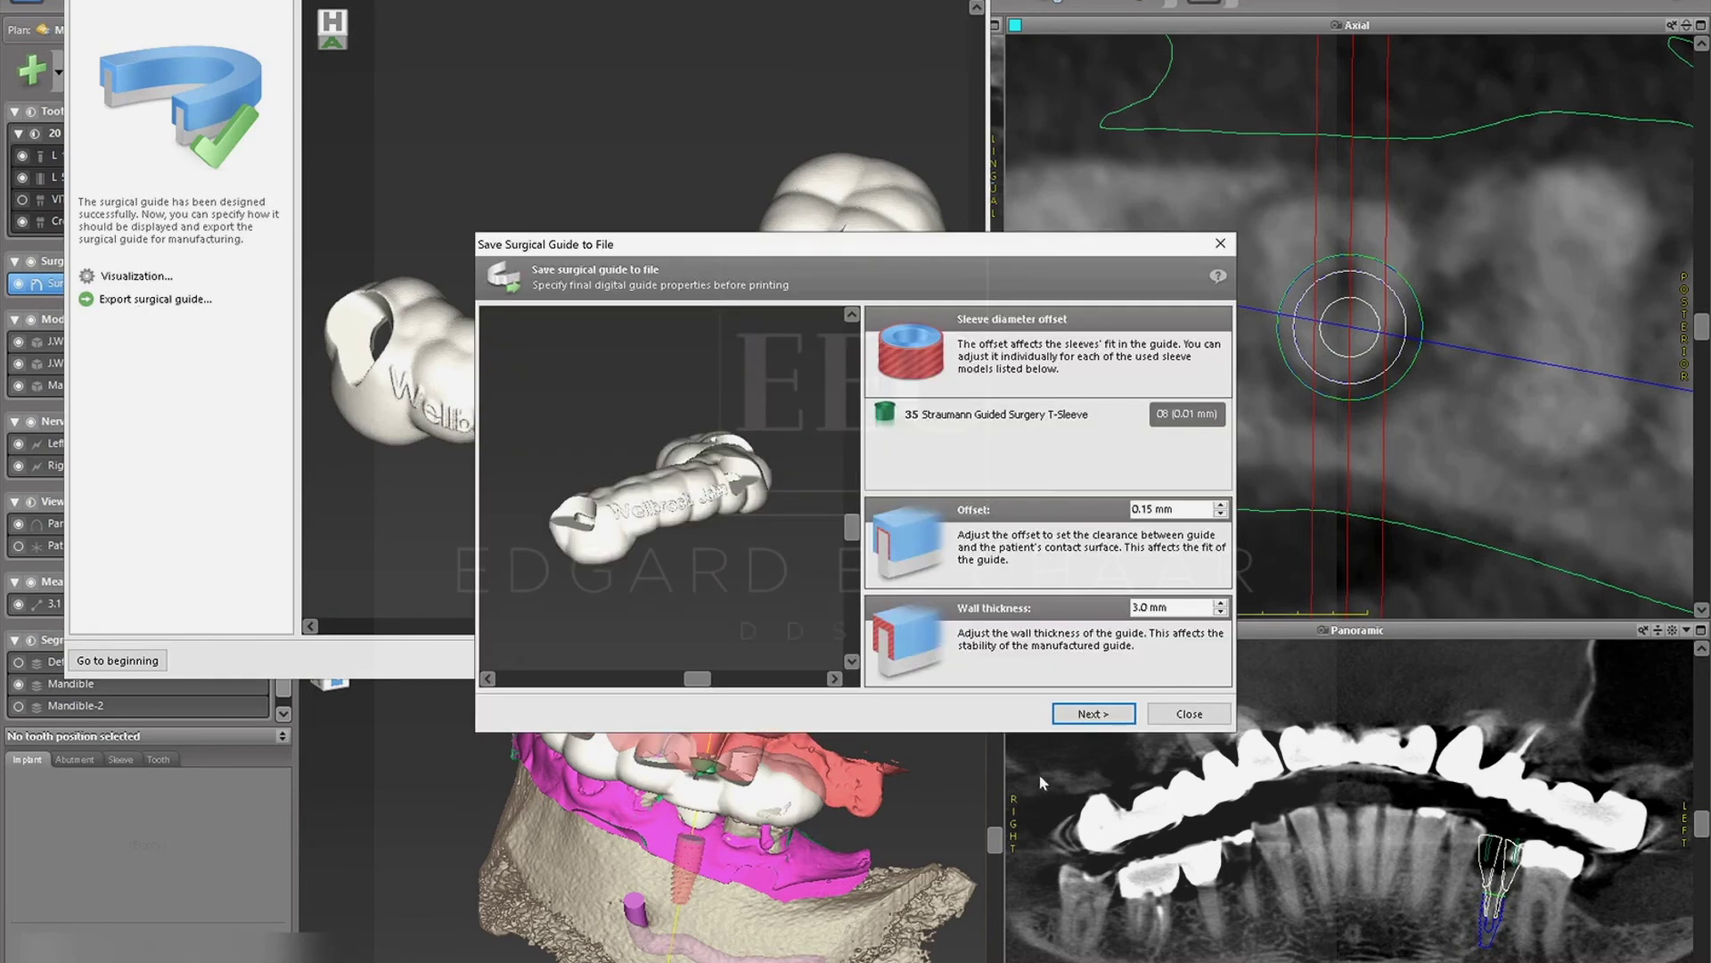
click(1087, 713)
click(1089, 714)
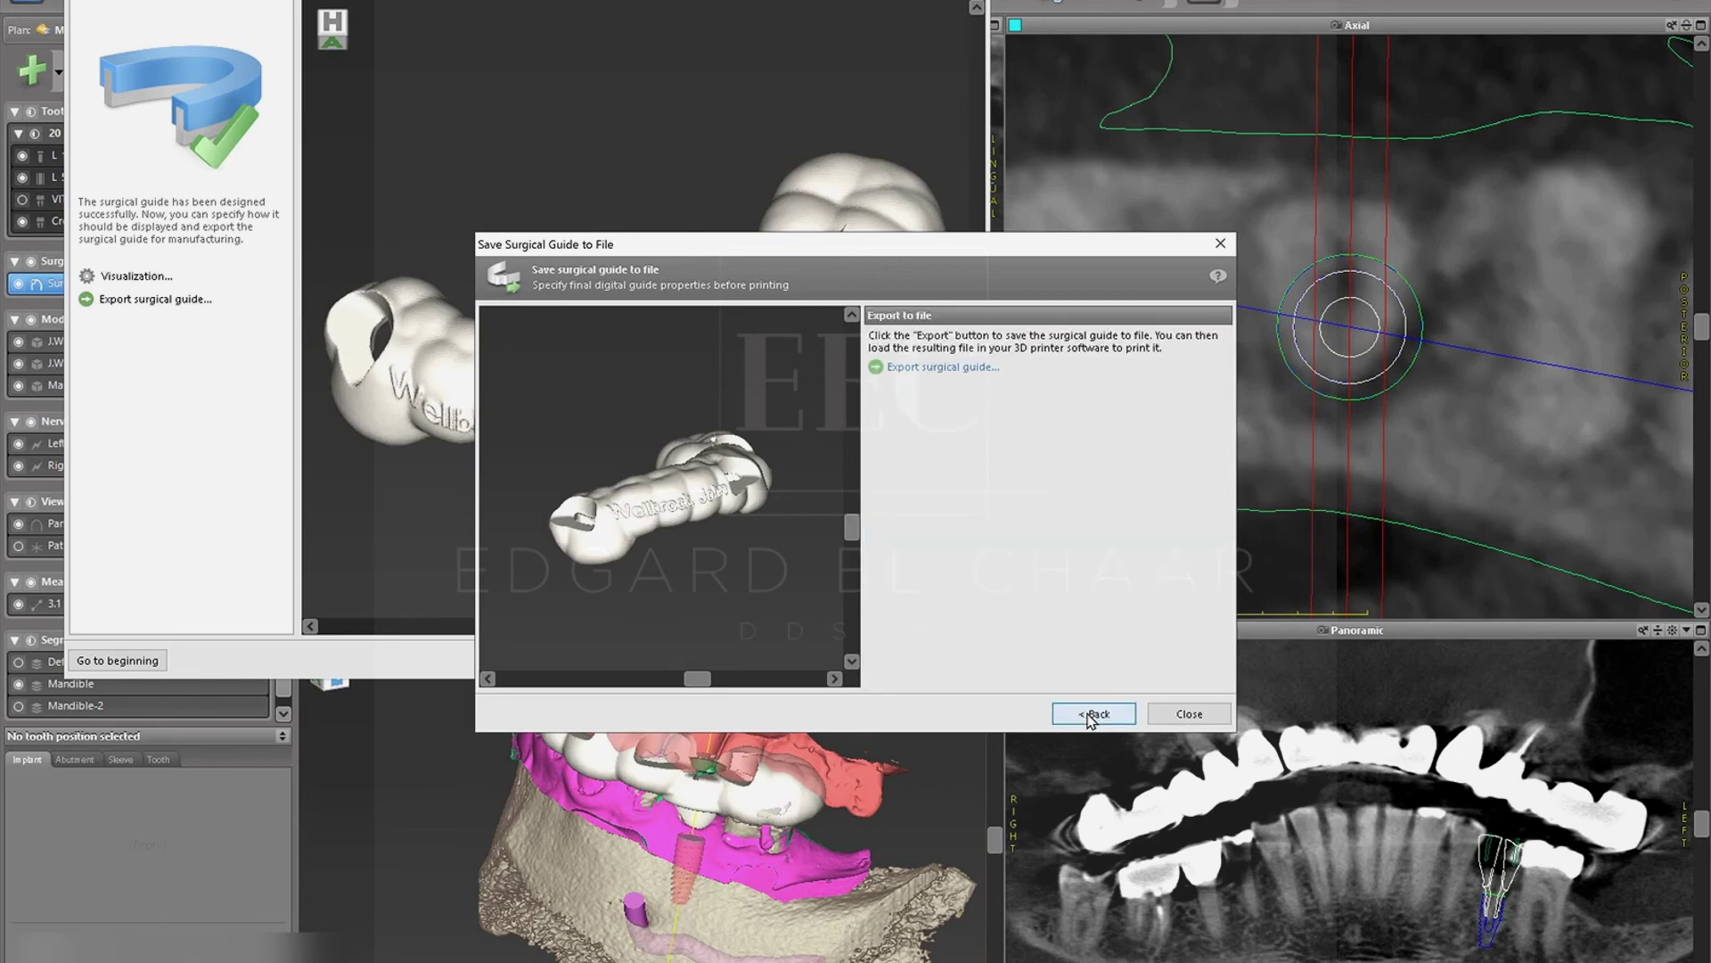
Step: Export the surgical guide as an STL file after unlocking the dataset
click(907, 364)
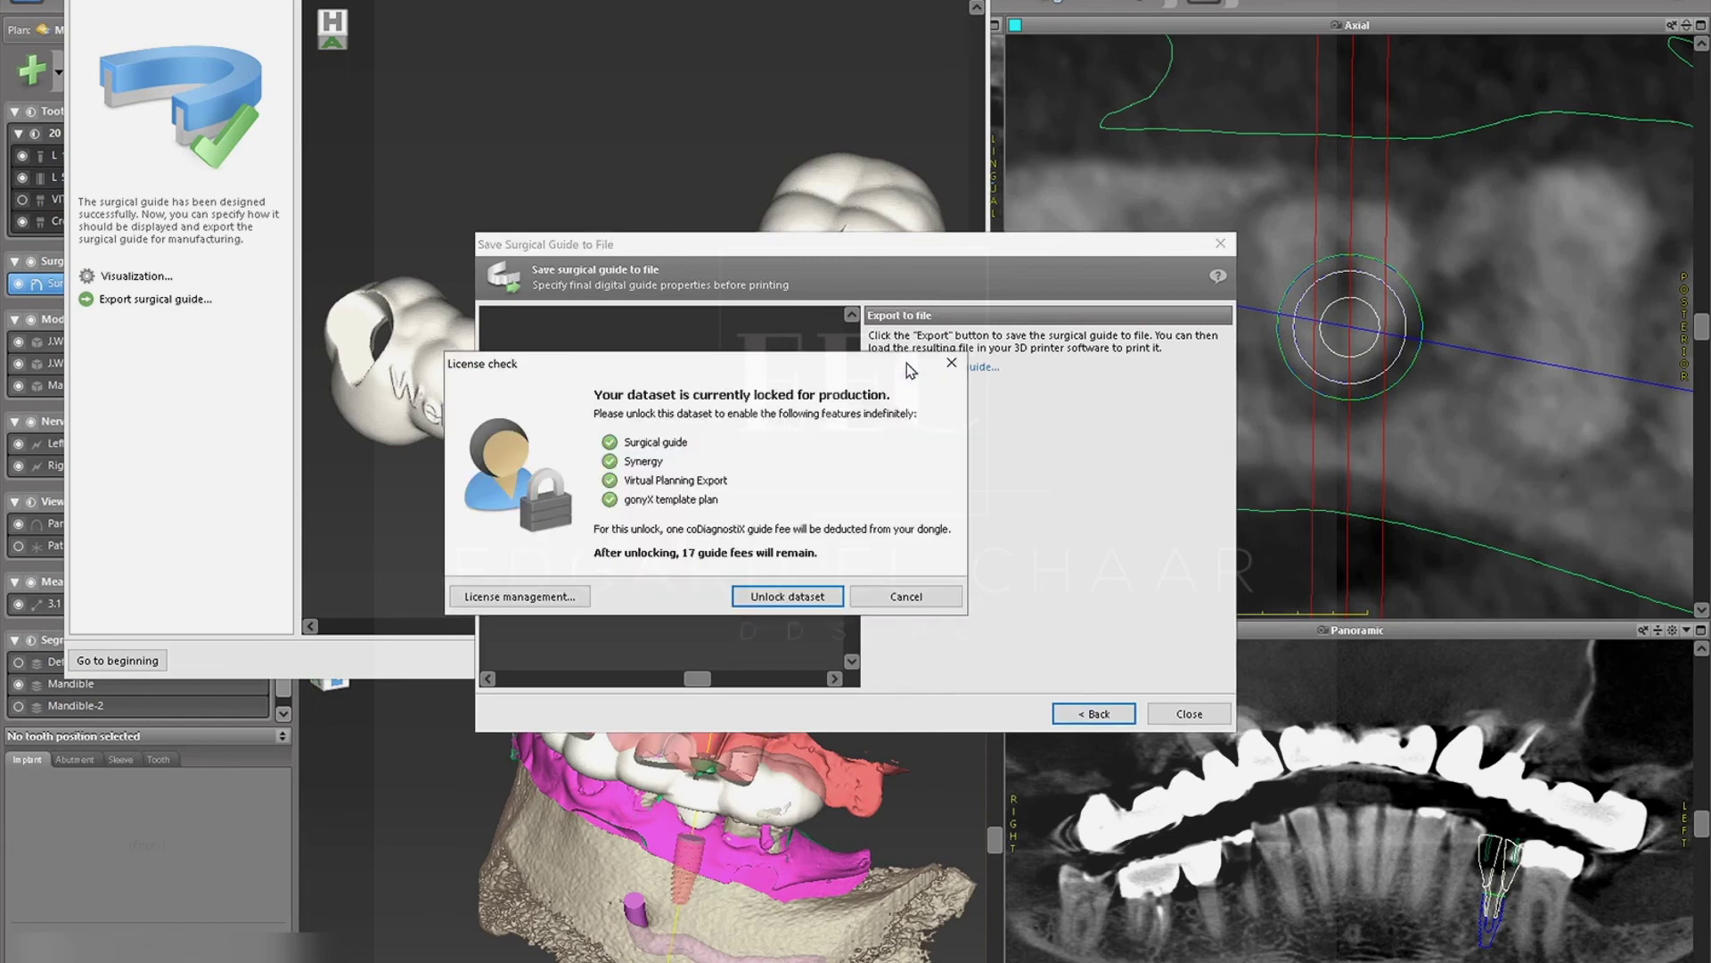
click(781, 593)
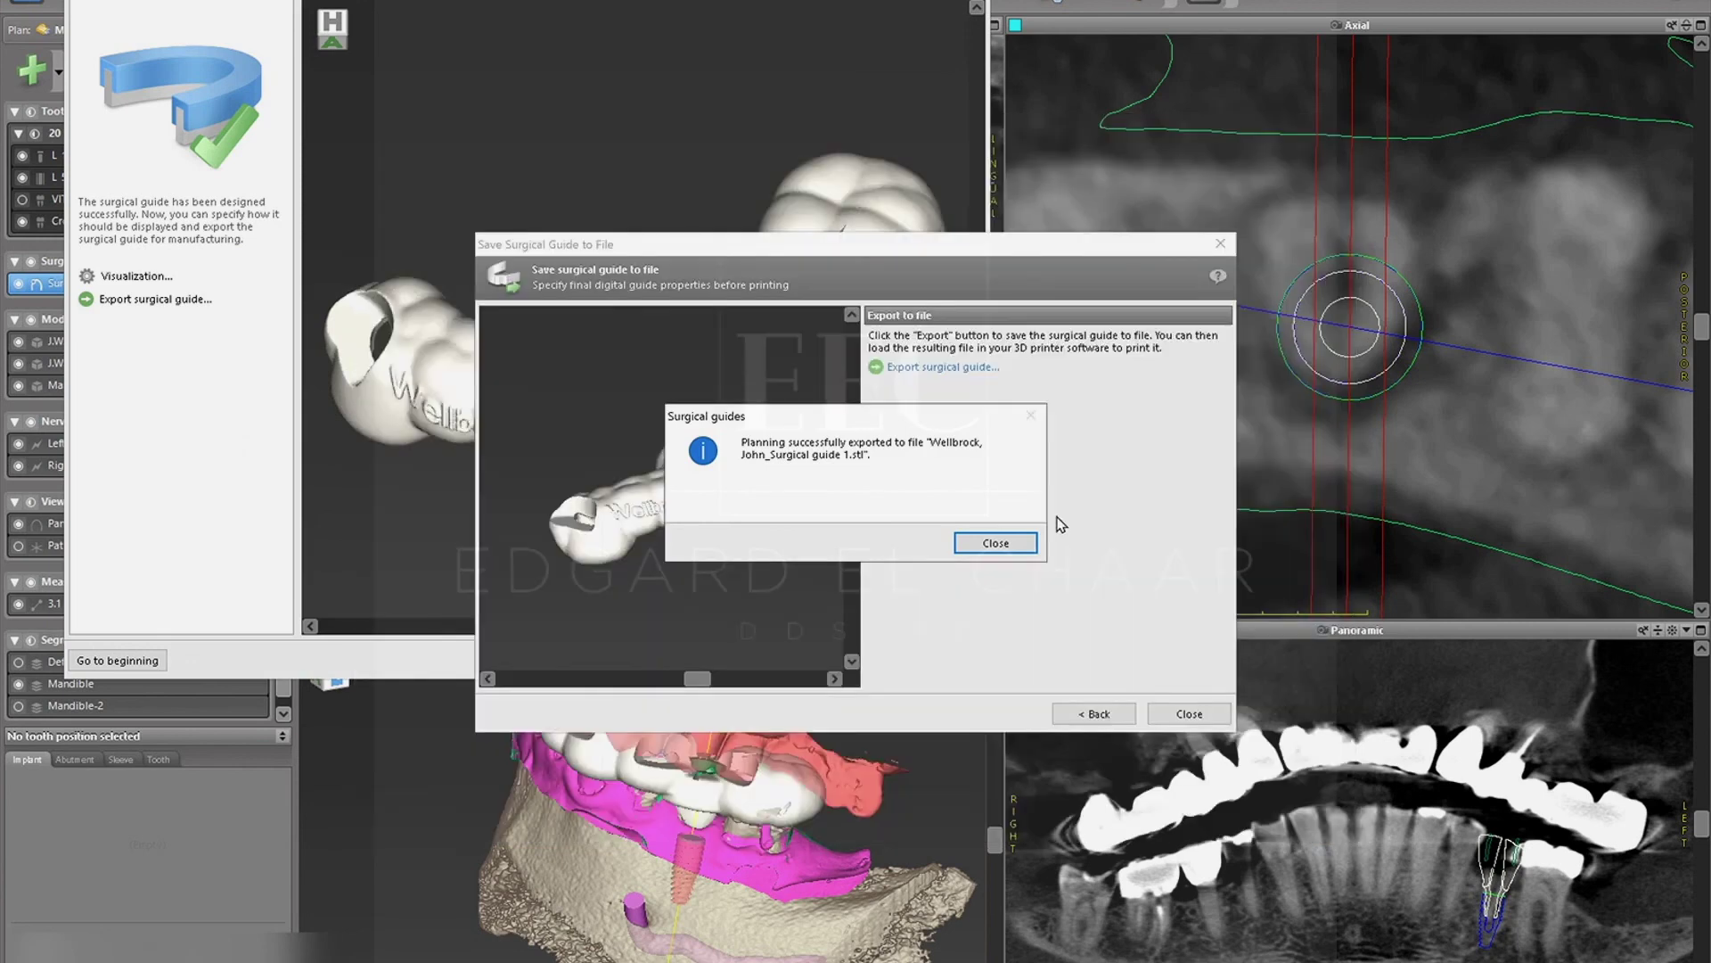
click(995, 543)
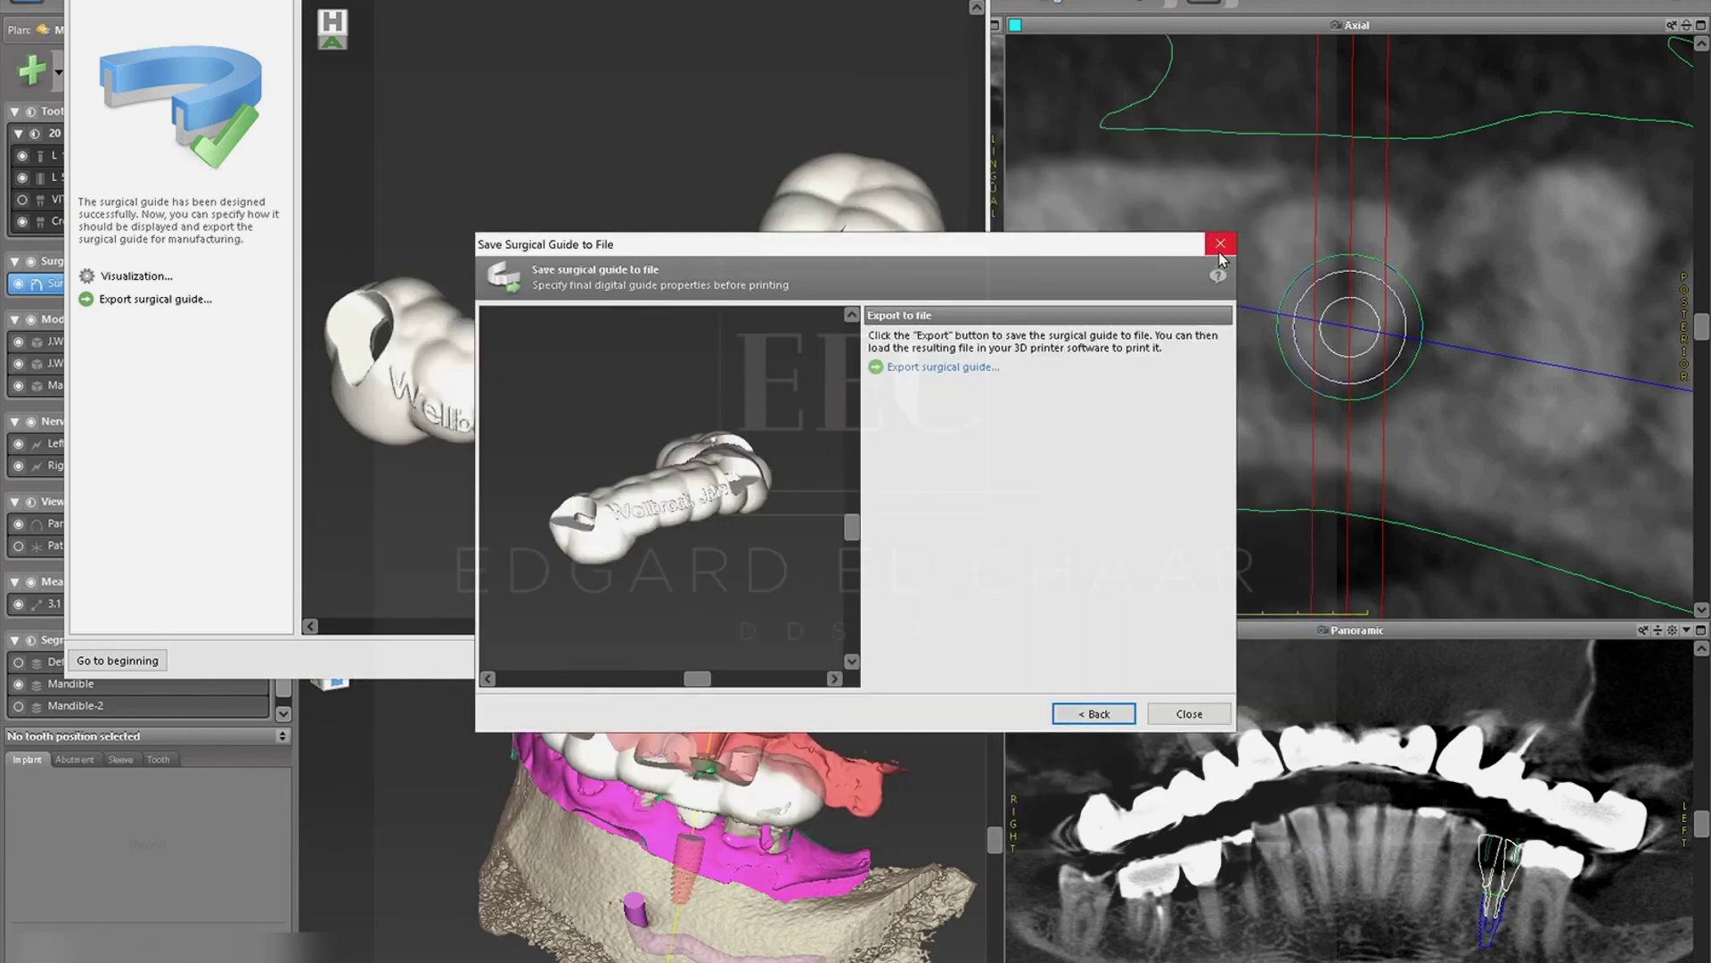
Step: Close the export window, keep the changed sleeve setup, and apply the guide design
click(1220, 243)
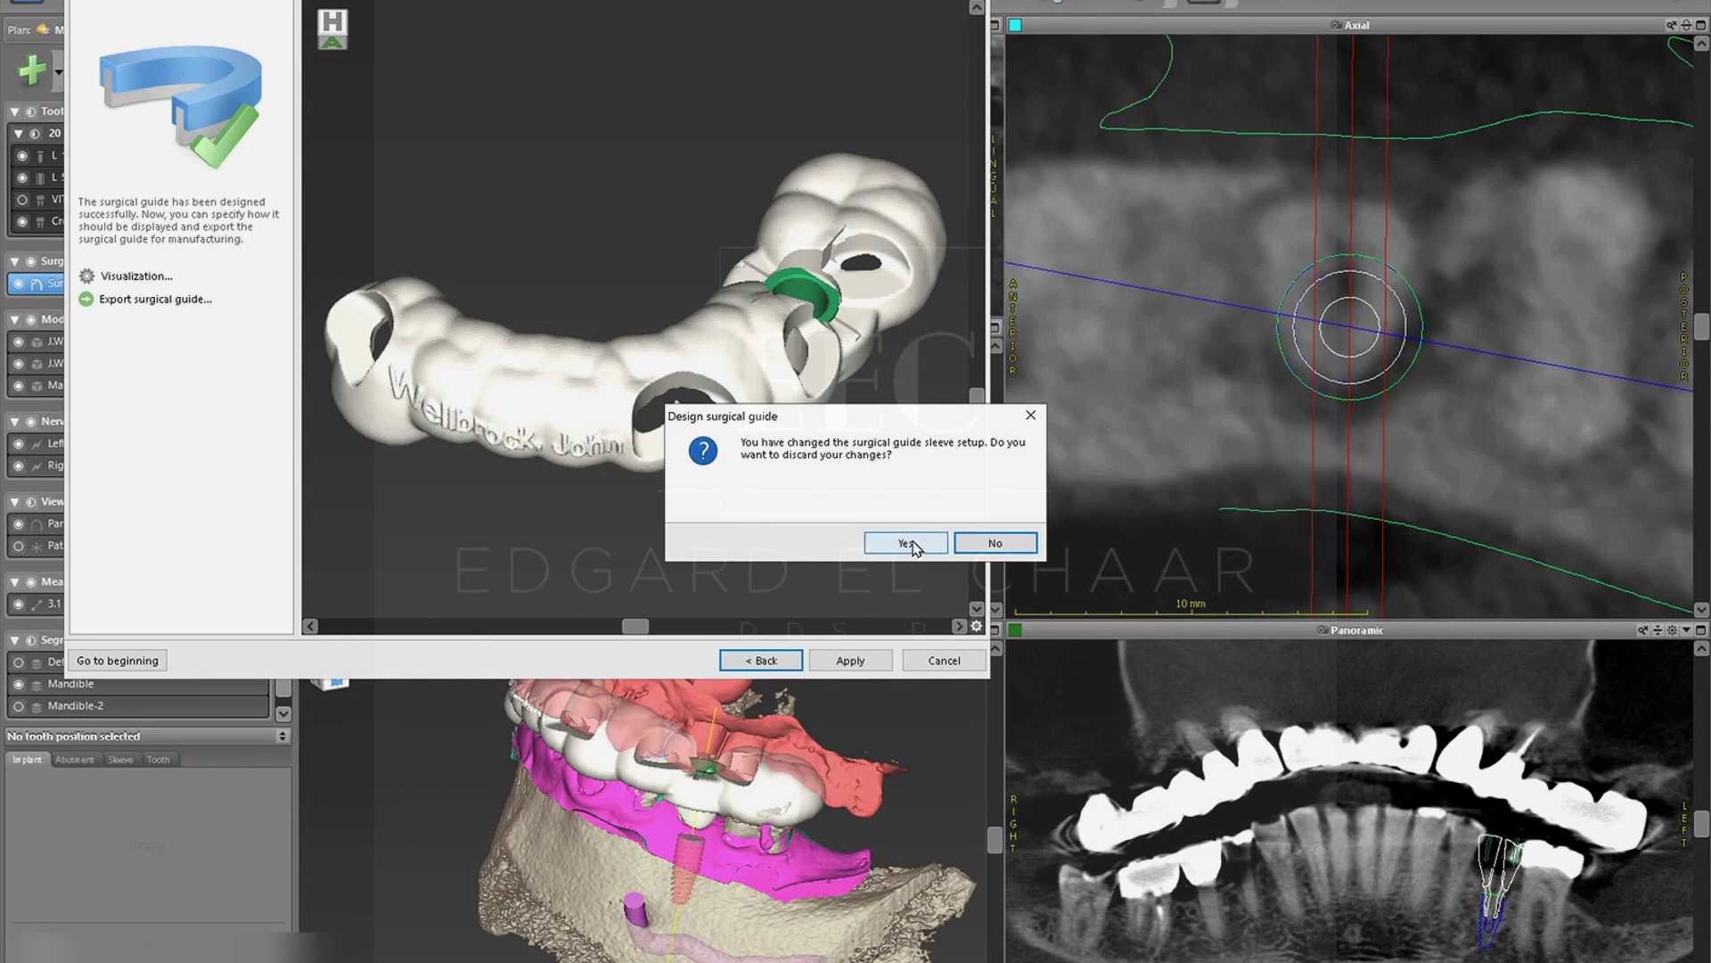
click(981, 542)
click(851, 661)
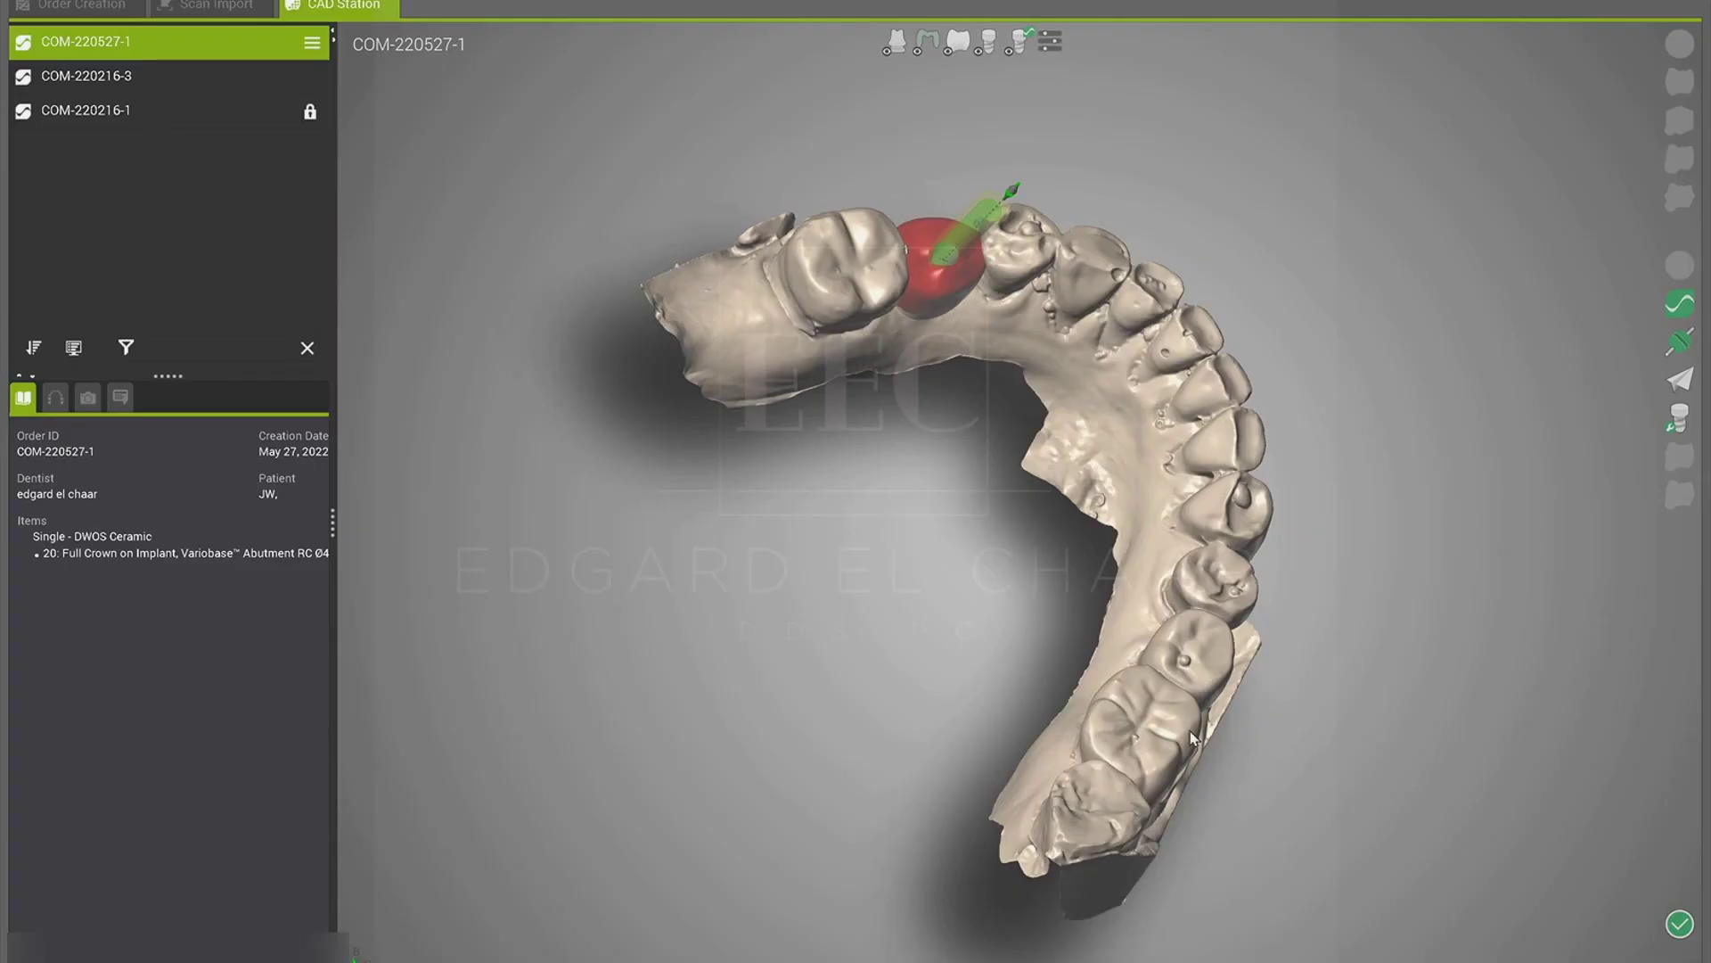
Step: Inspect the tooth 20 crown anatomy and implant axis from top and side angles, then accept it
right_drag(966, 838, 1034, 814)
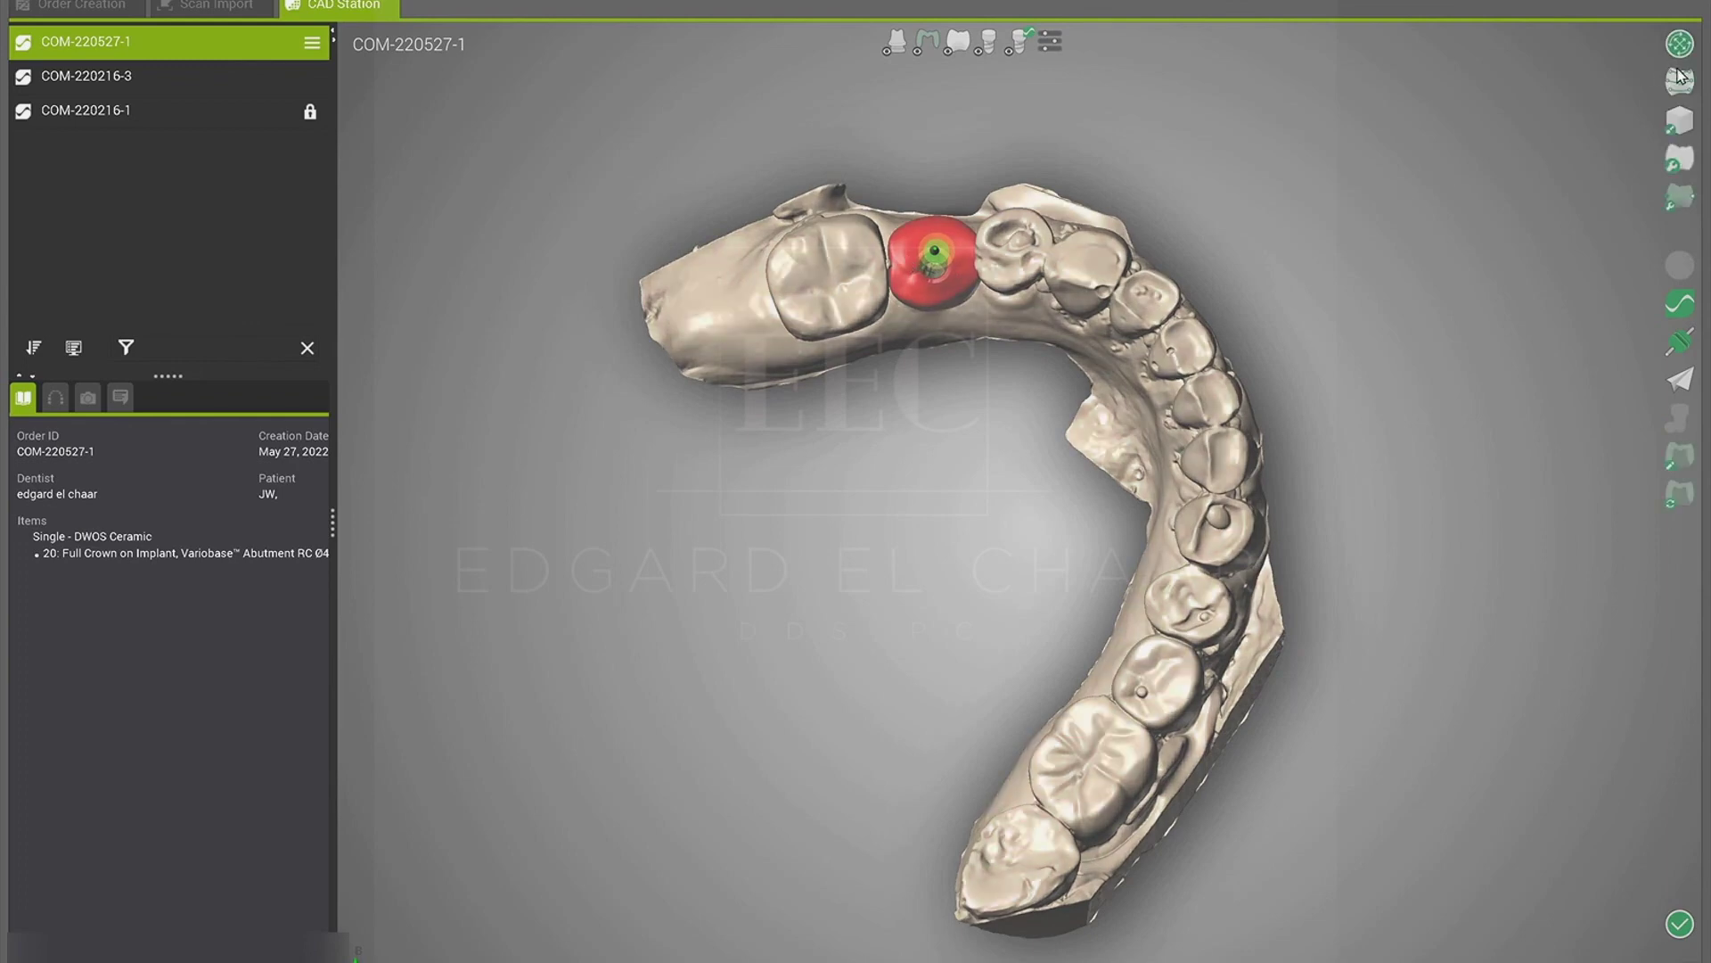
click(1680, 81)
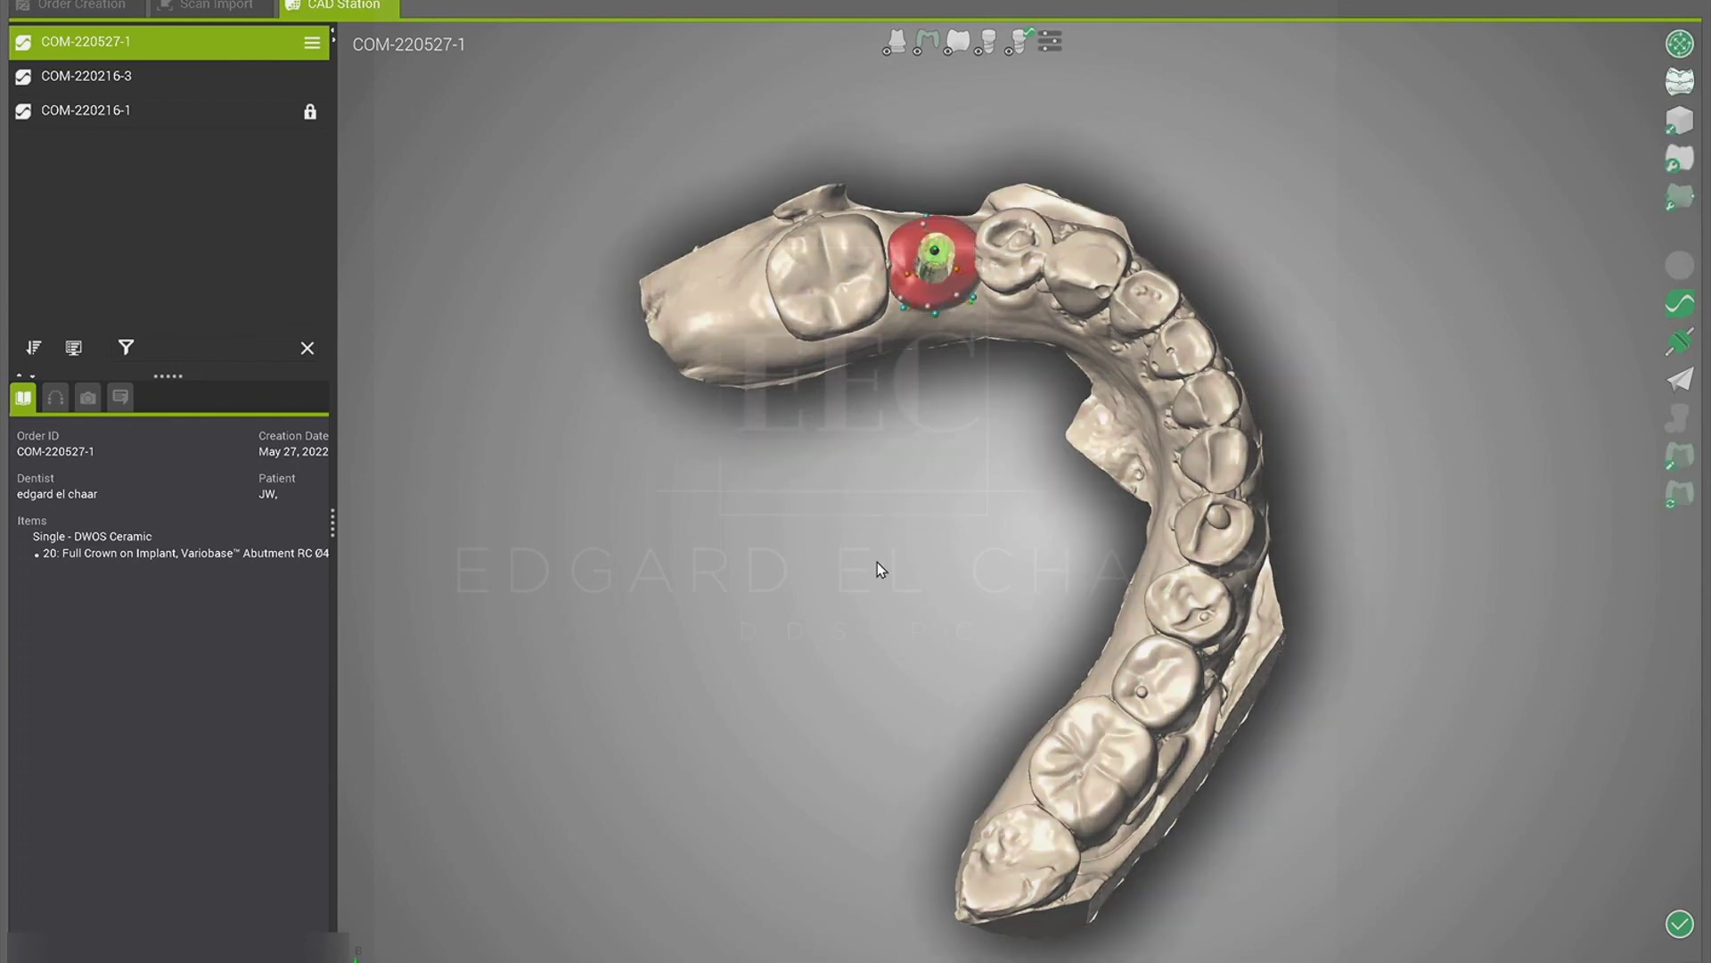
right_drag(1073, 548, 959, 510)
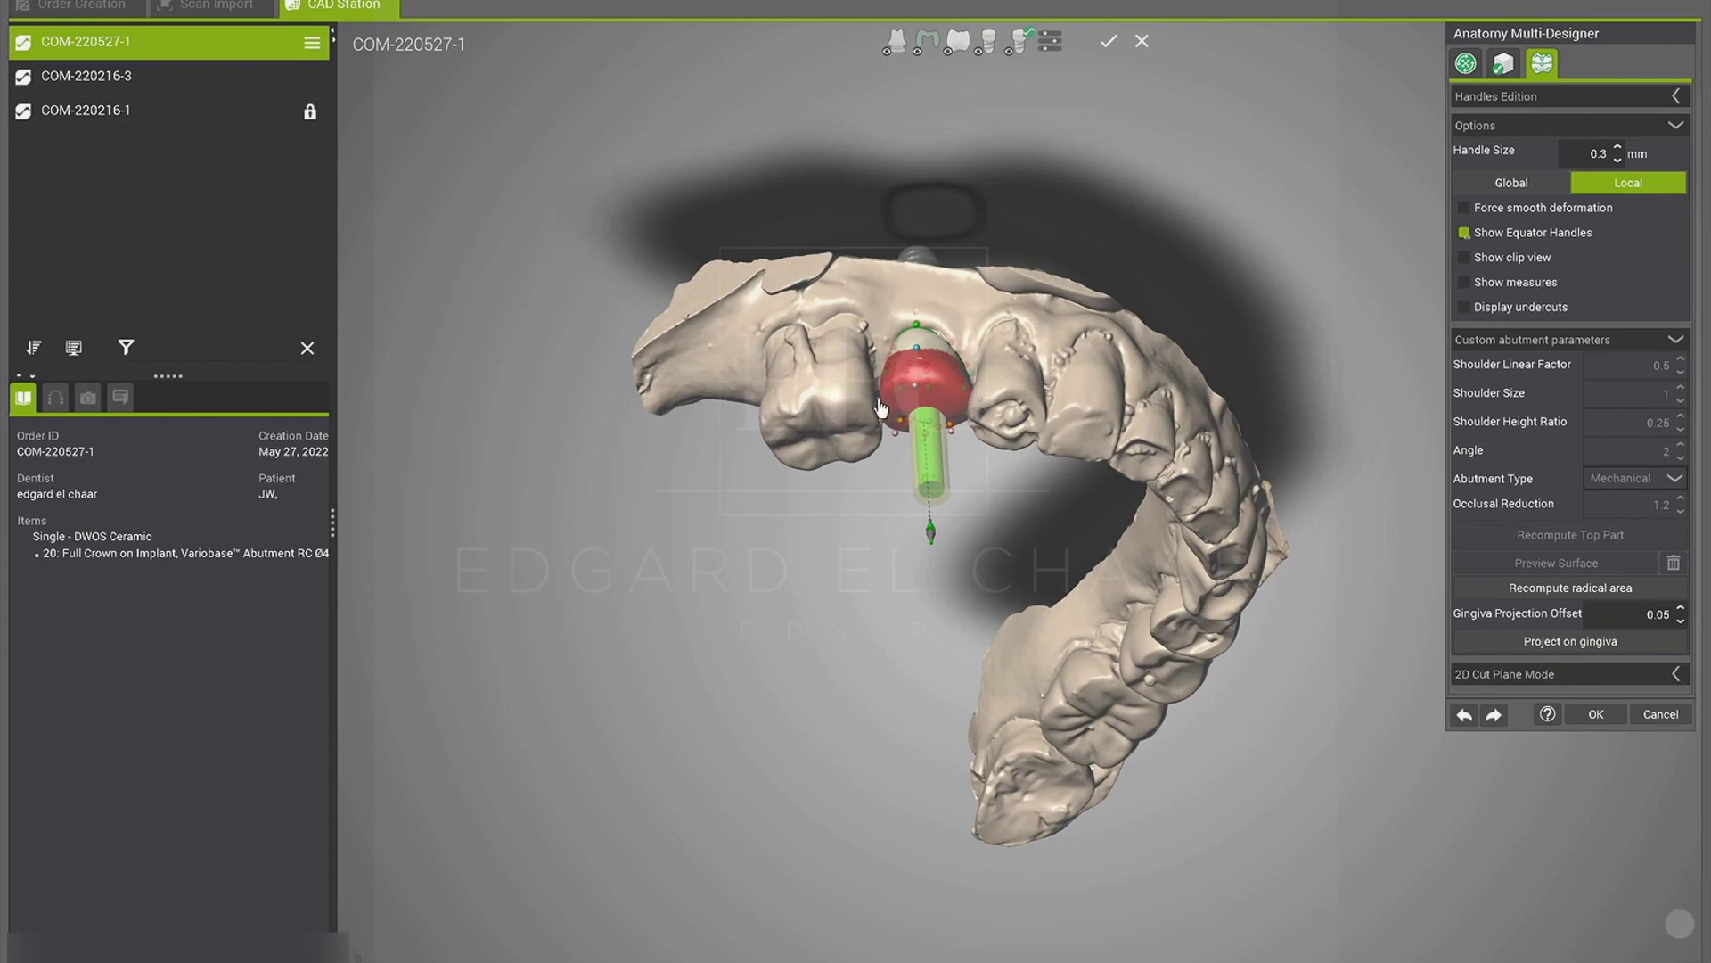
right_drag(1050, 383, 1025, 295)
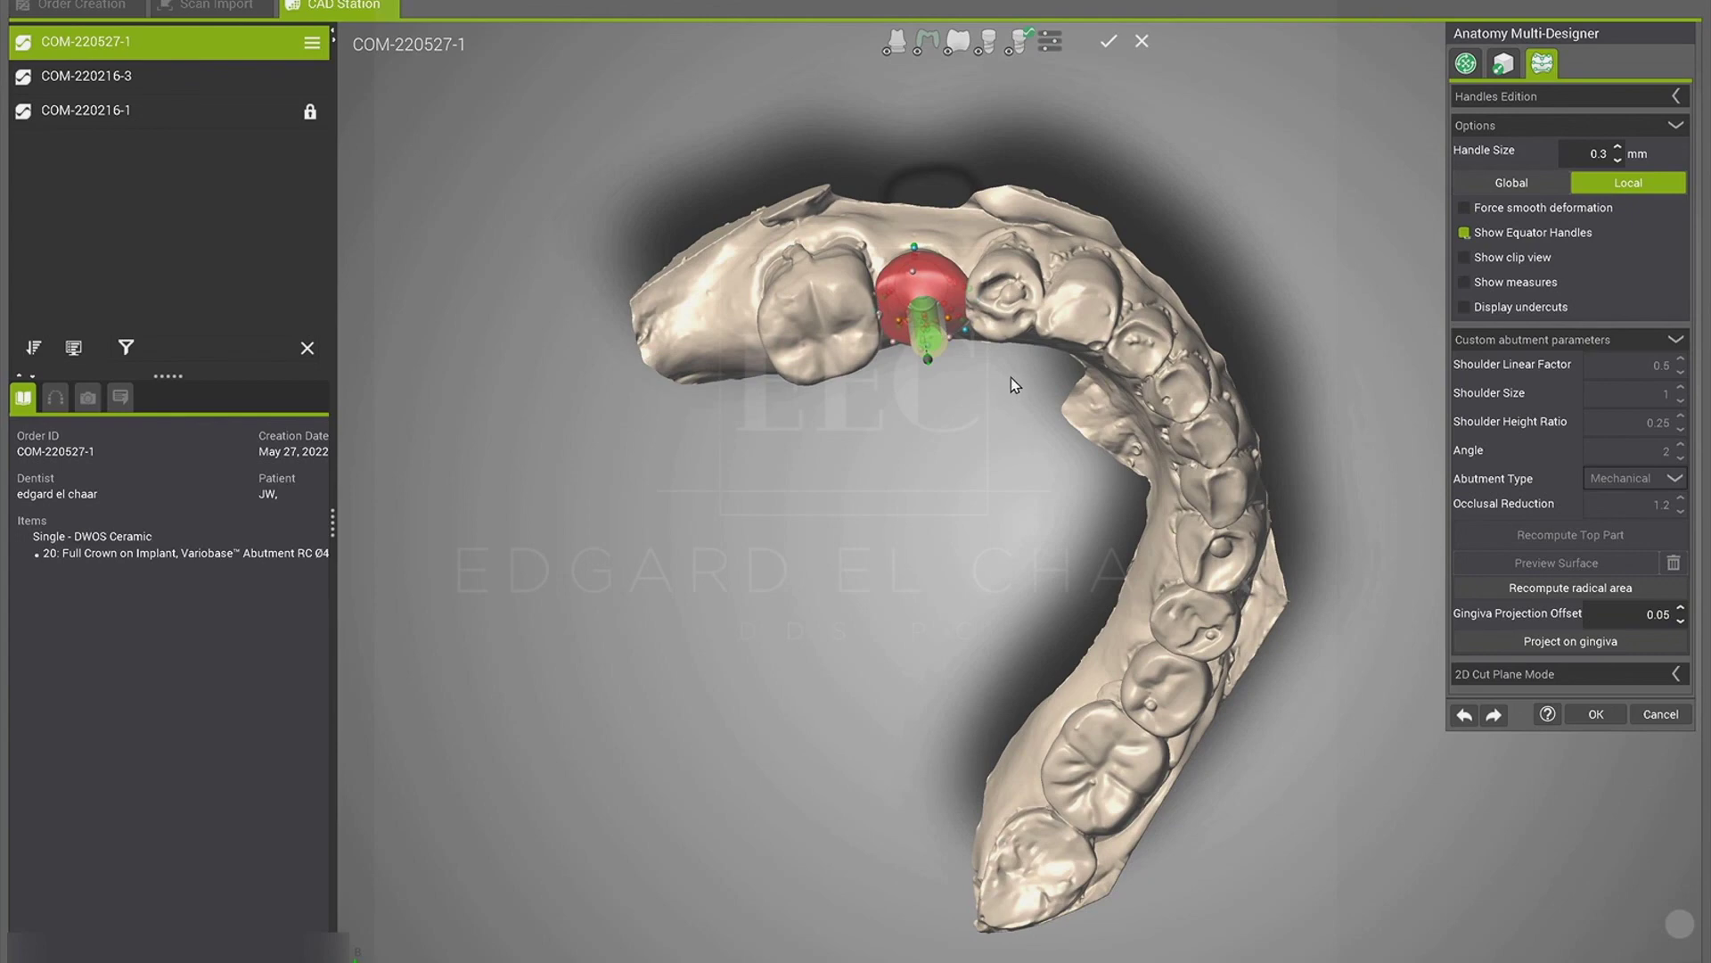
right_drag(1010, 377, 1266, 588)
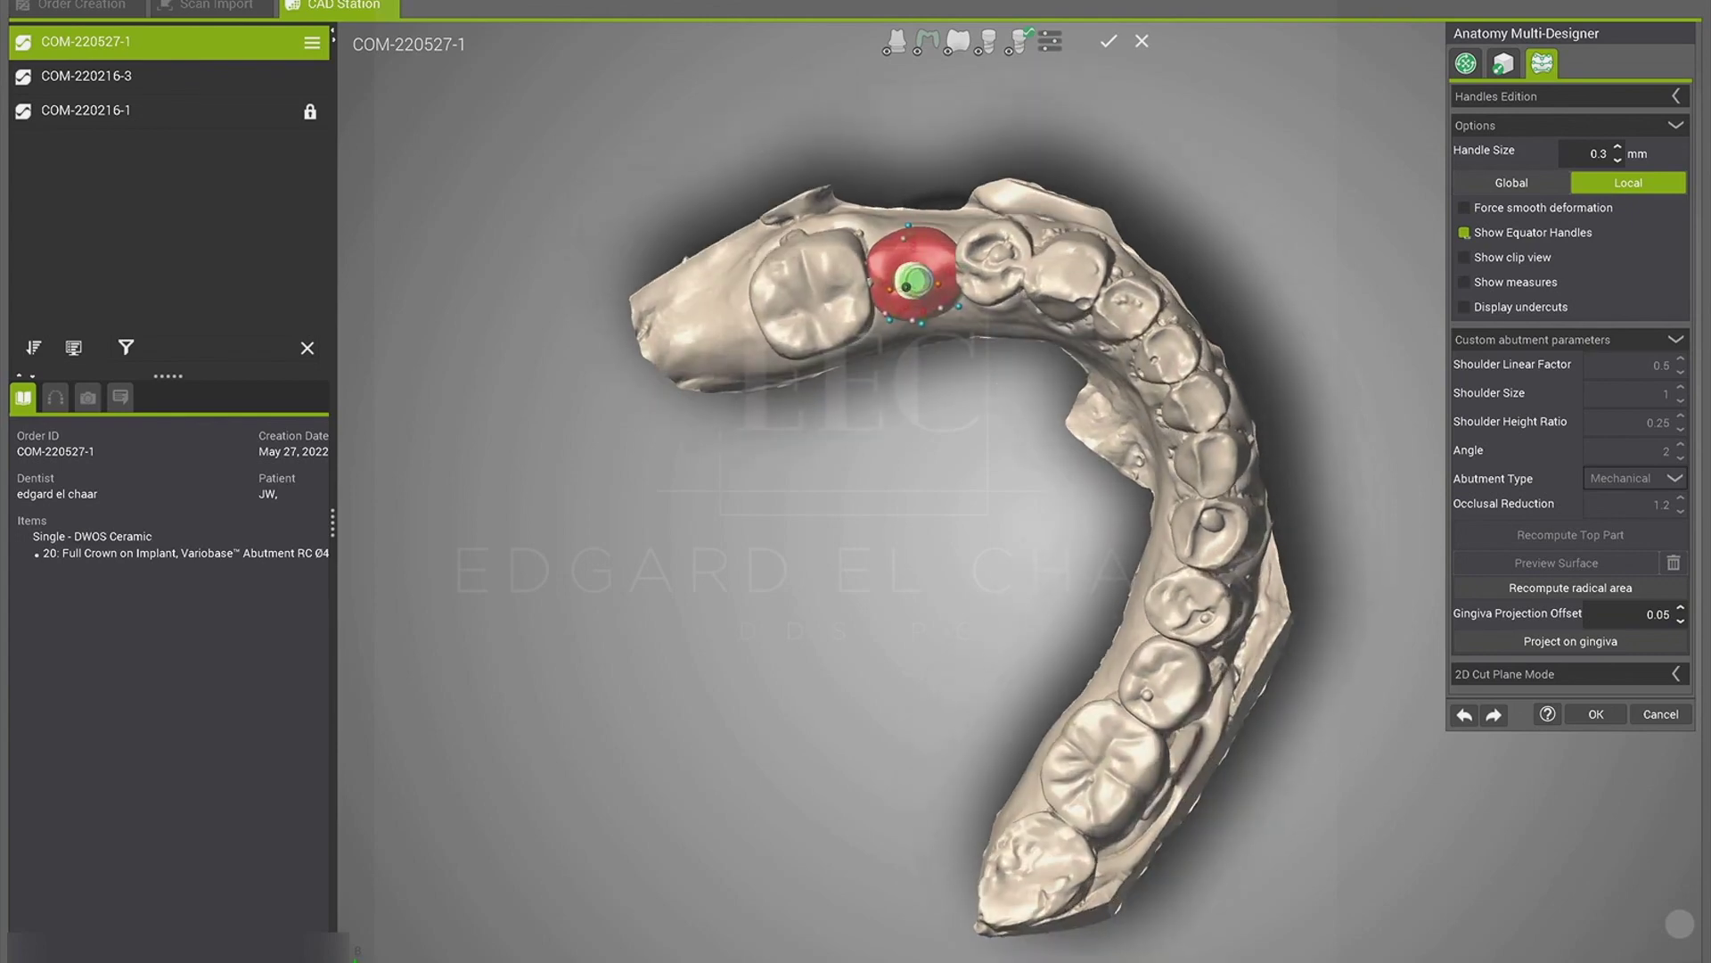
click(1595, 714)
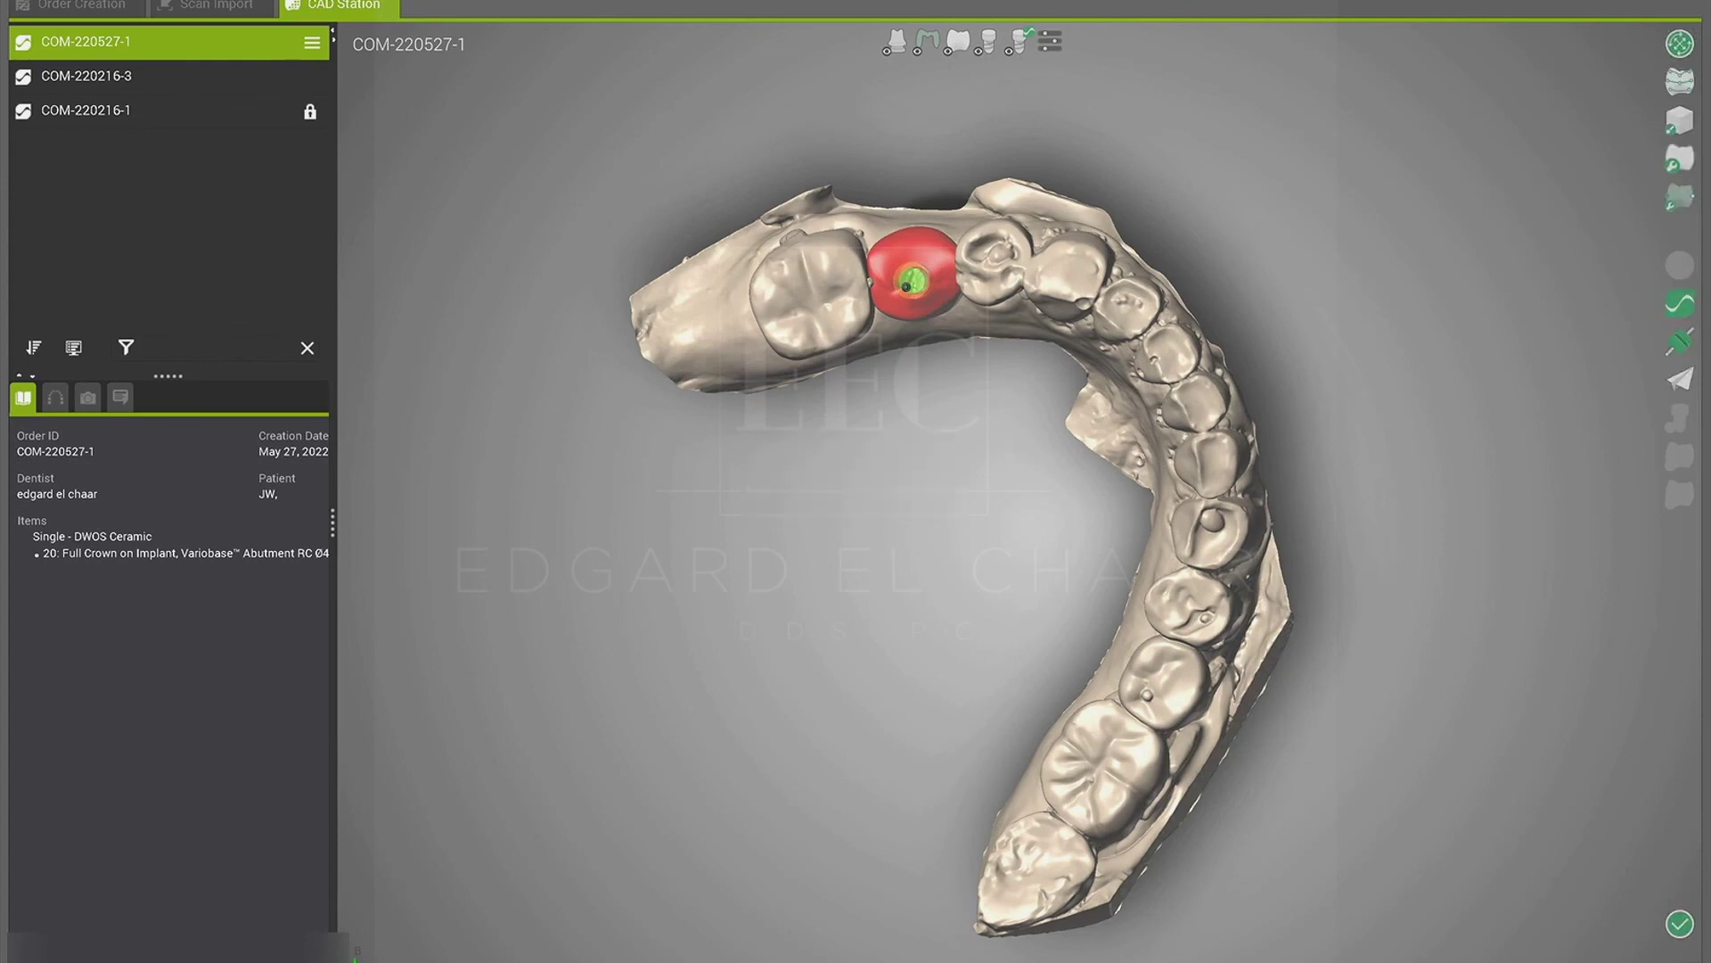
Step: Complete the crown design and confirm routing the order forward to Production Management
click(1679, 924)
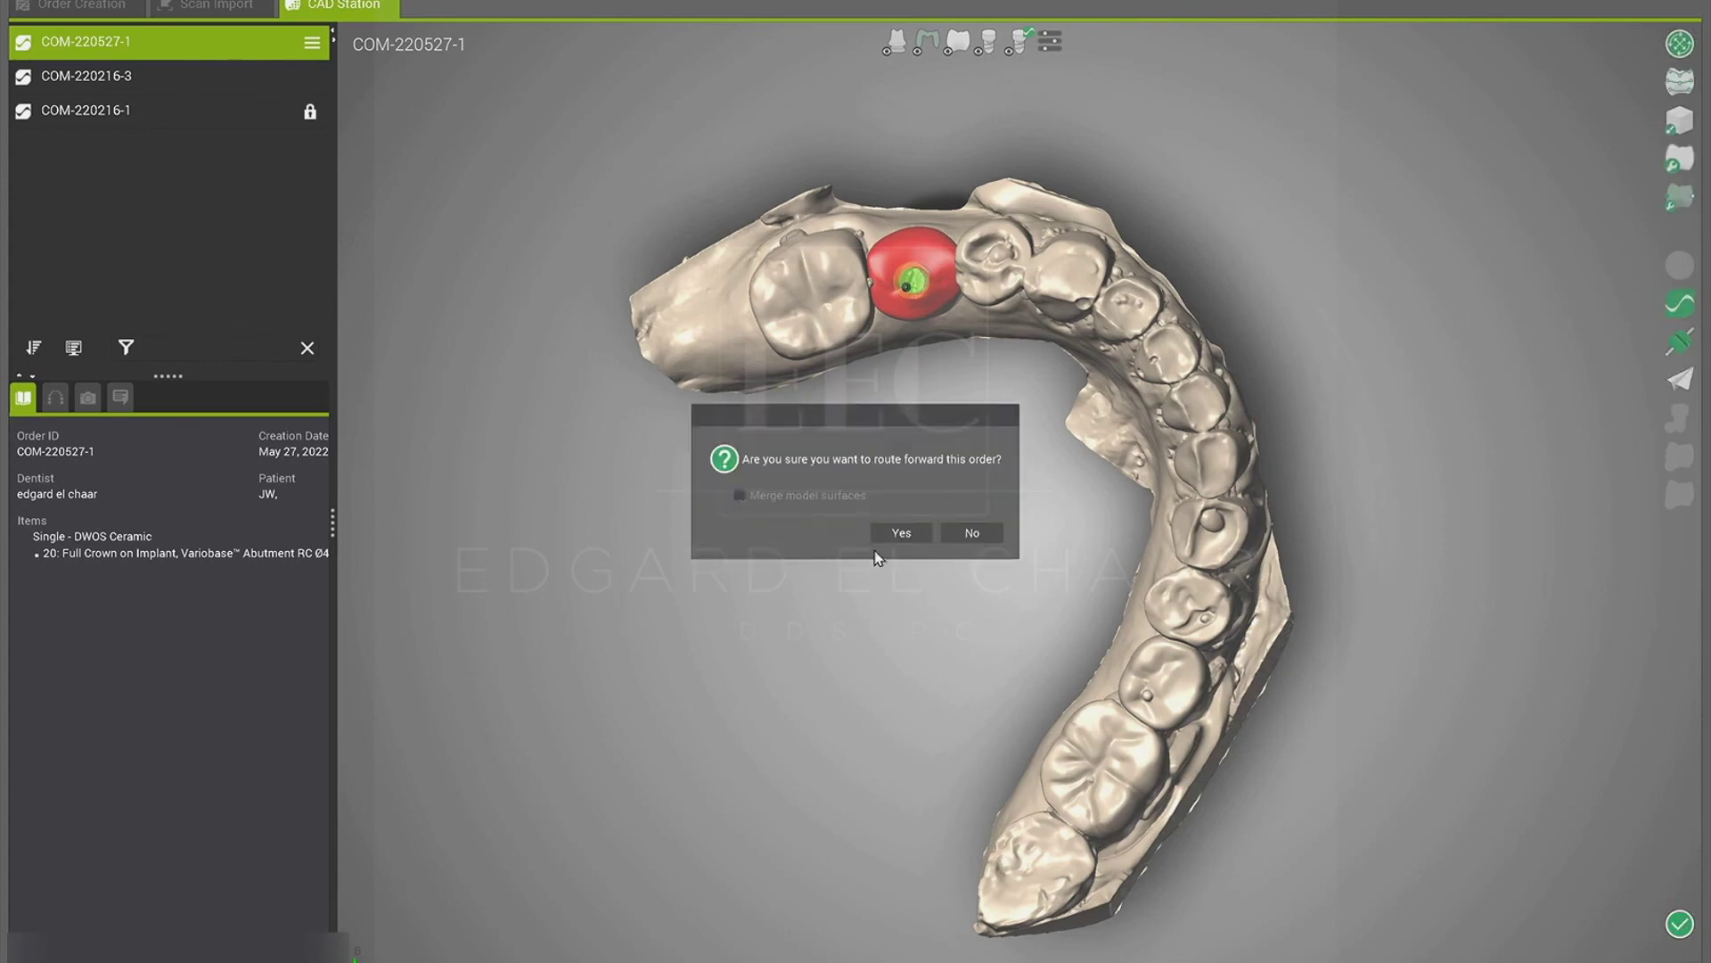
click(902, 533)
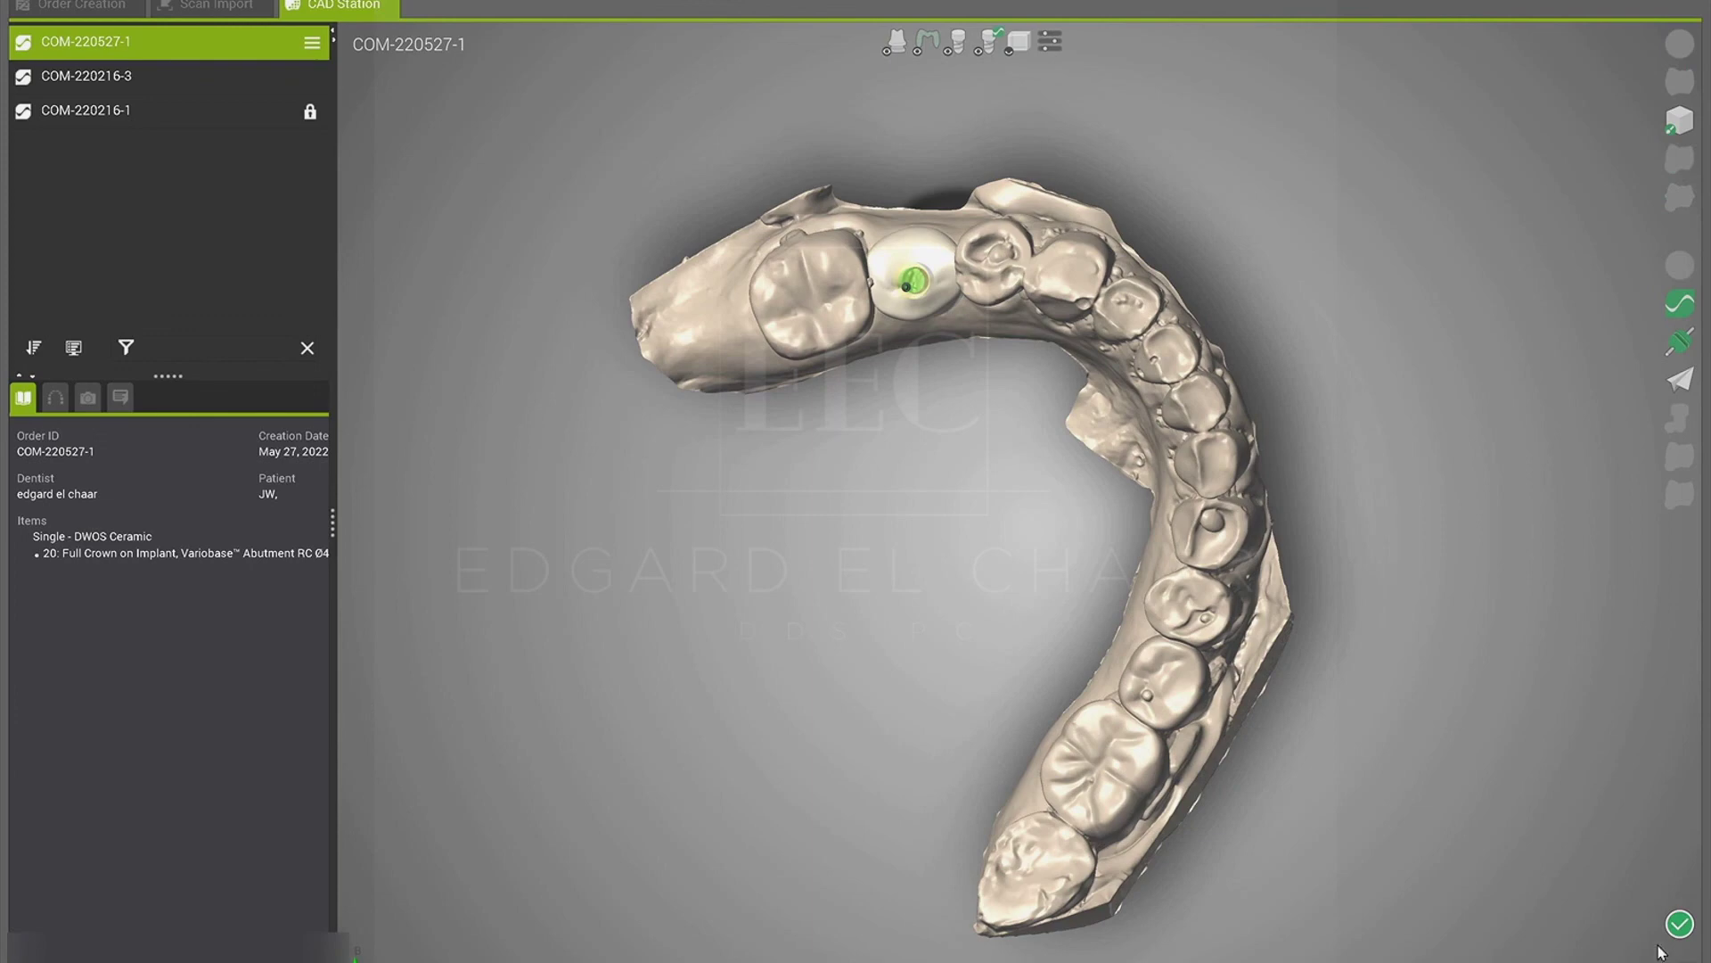
click(1681, 923)
click(881, 527)
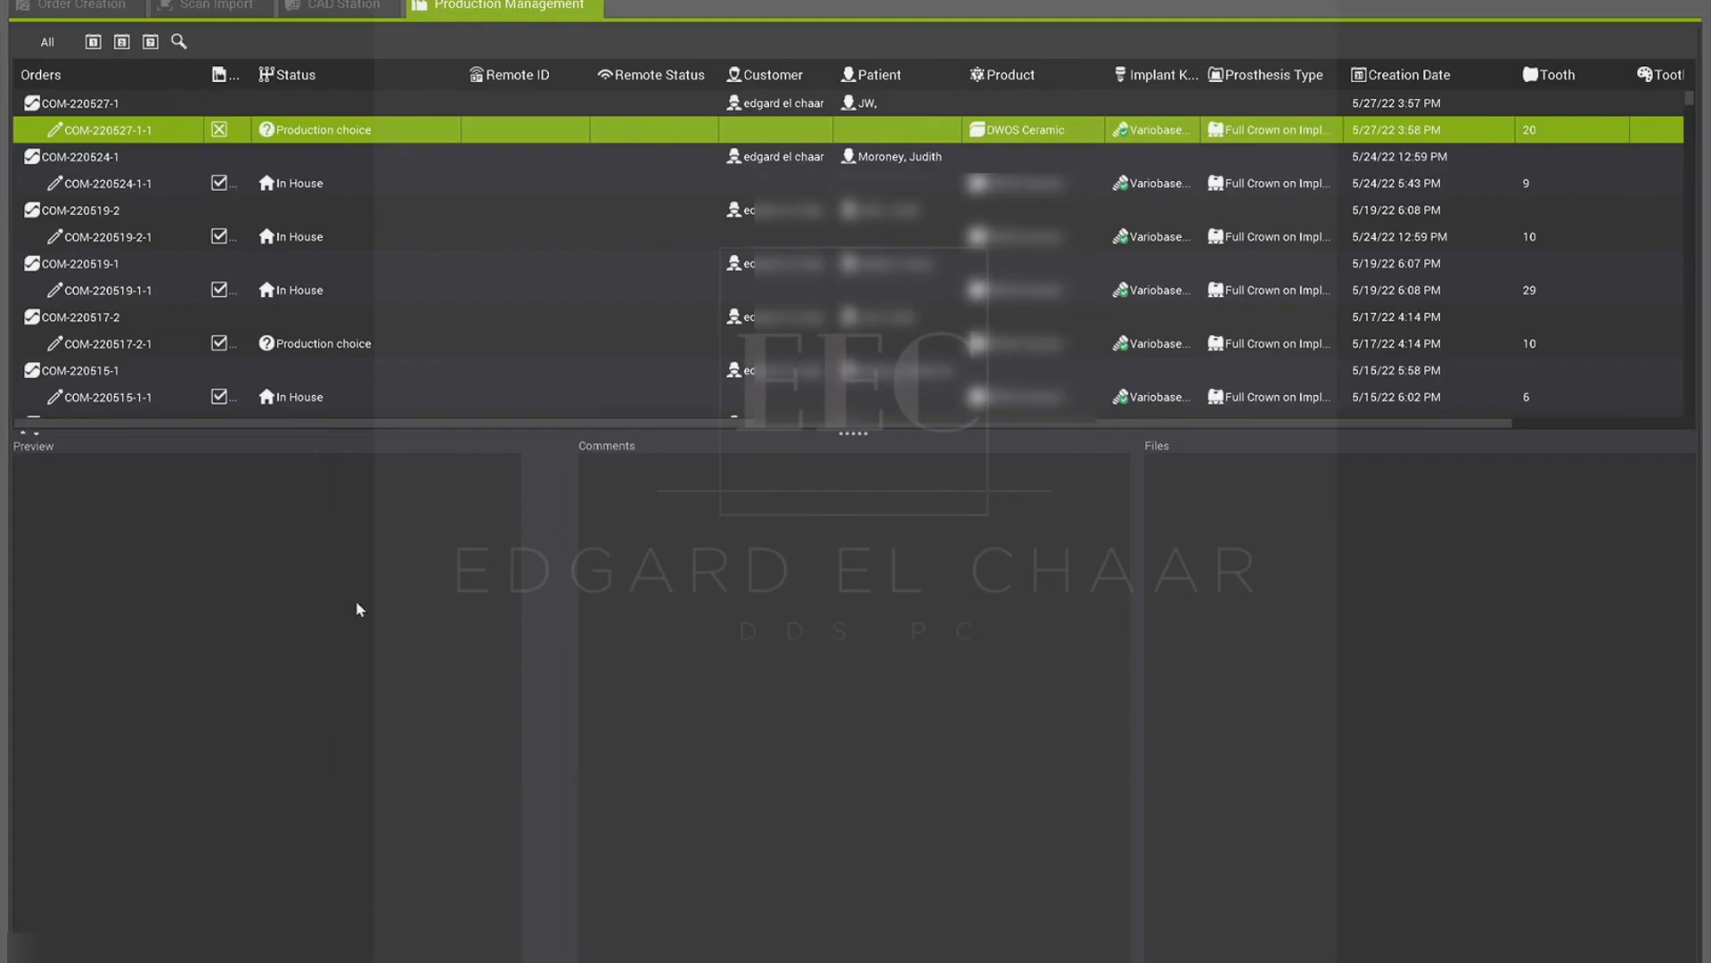
Step: Set the tooth 20 crown order to Local Production for in-house manufacturing
click(175, 318)
click(196, 131)
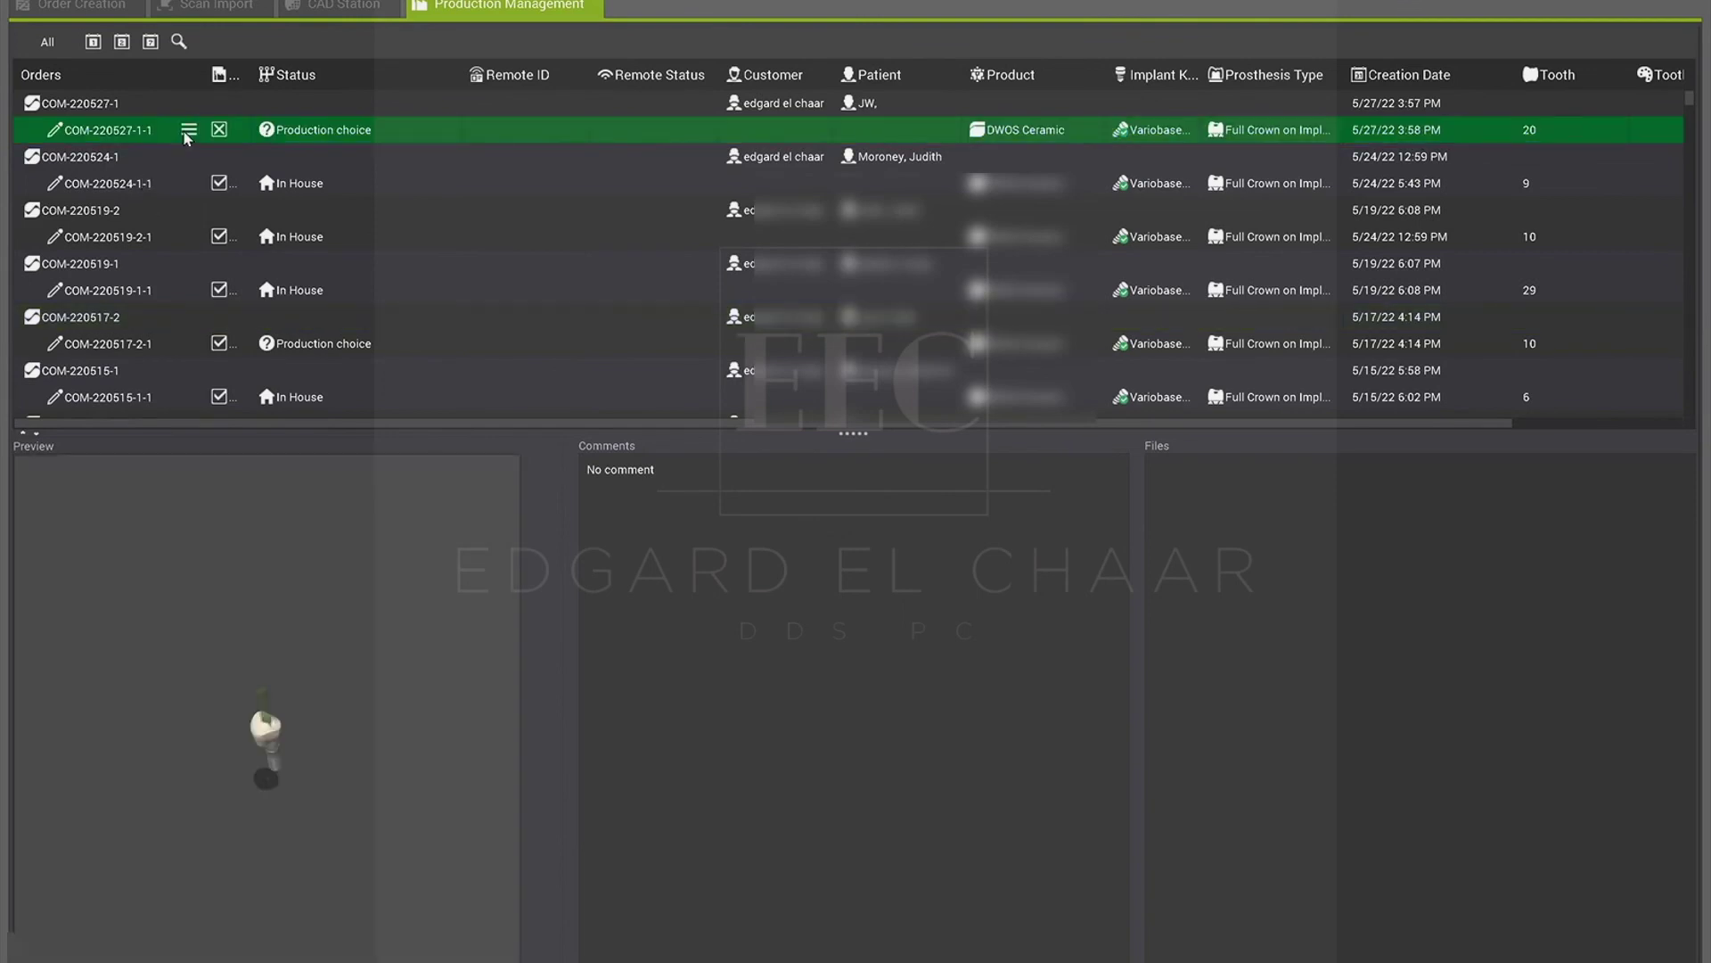
click(188, 131)
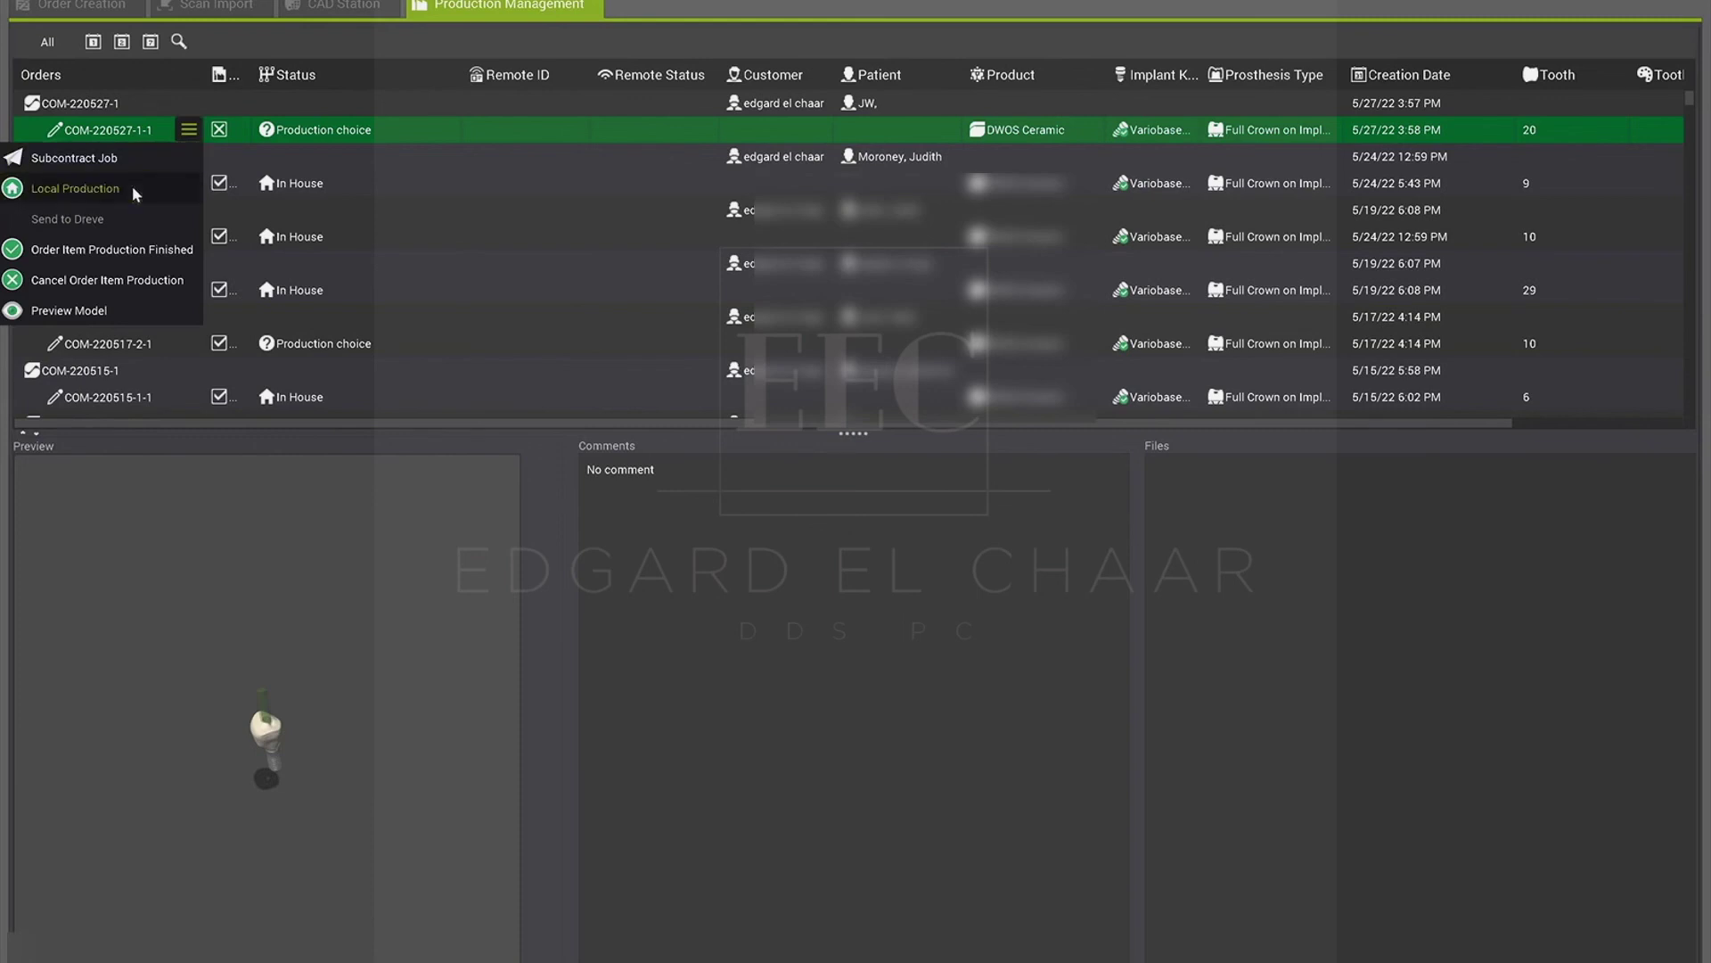
click(132, 188)
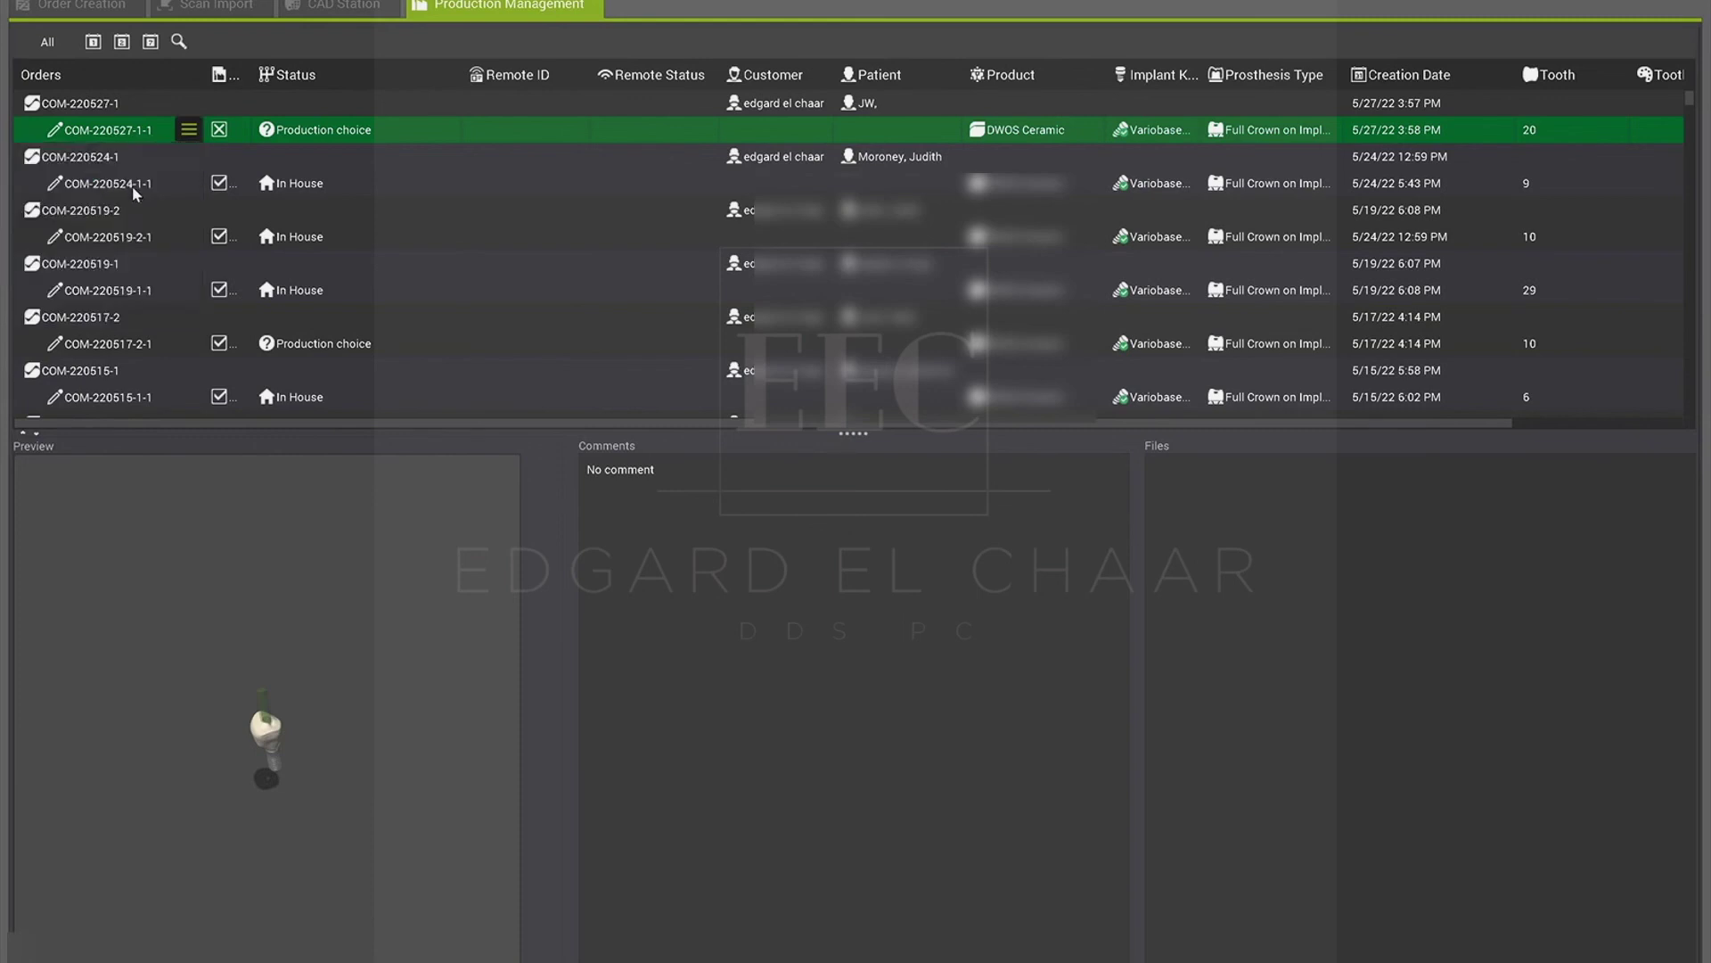
Step: Retrieve the order's non-oriented STL manufacturing file and save it to the Desktop
click(188, 131)
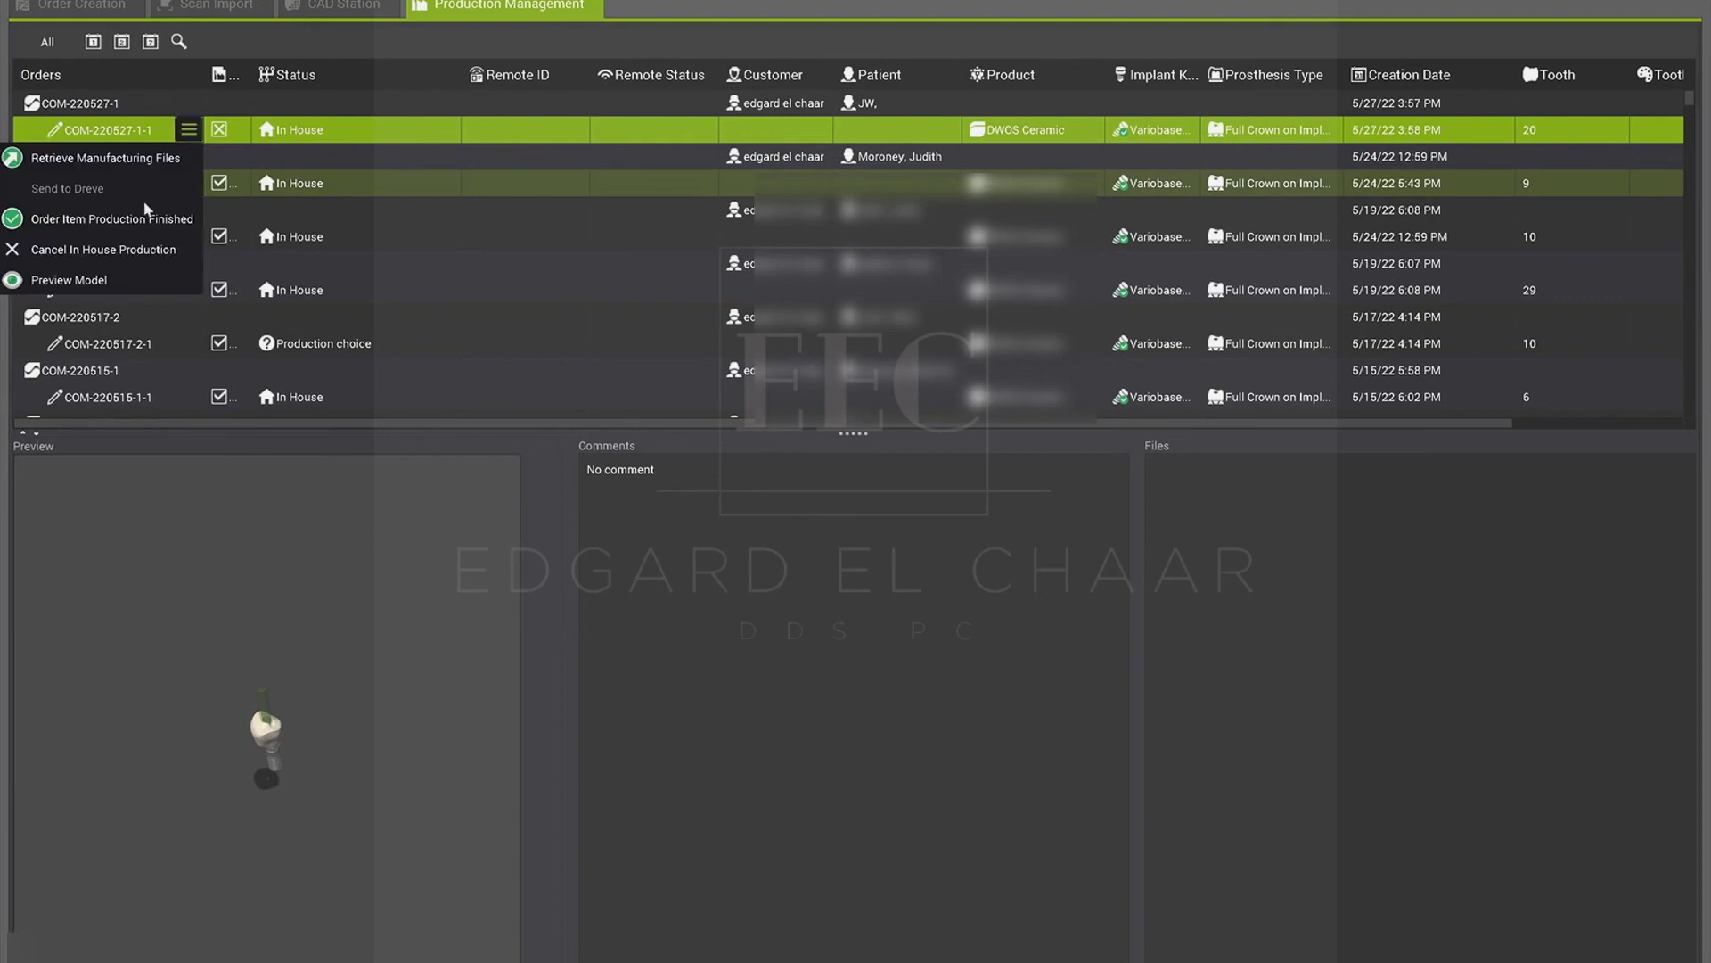
click(127, 160)
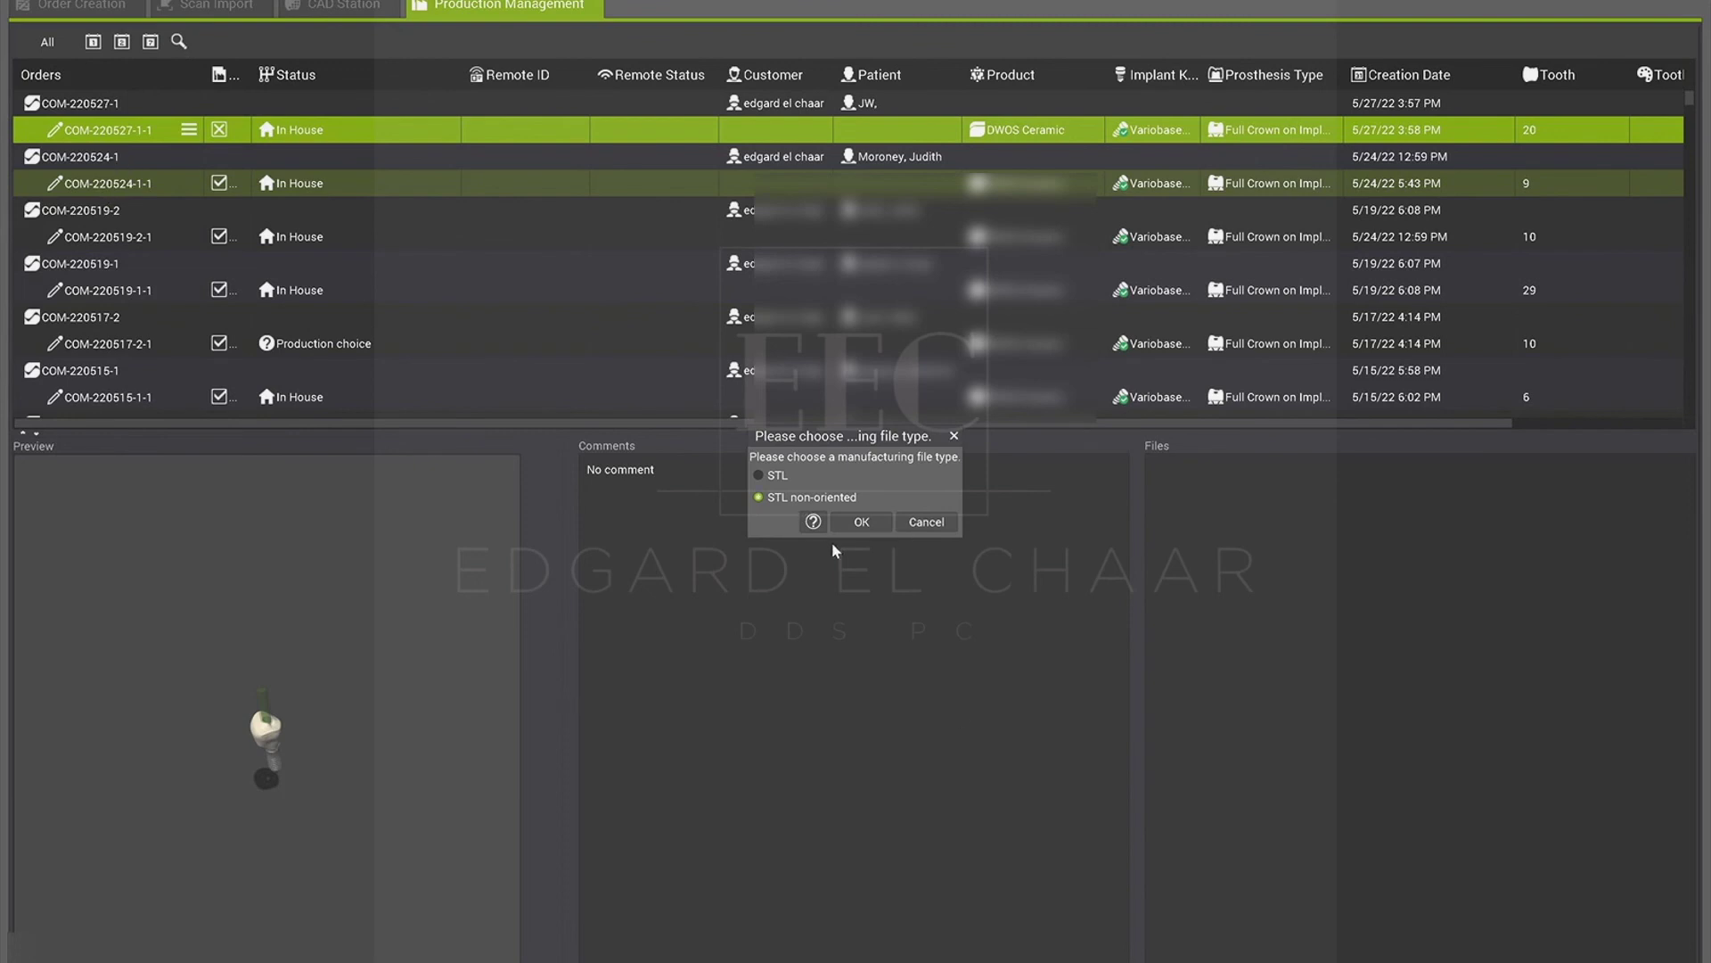
click(861, 522)
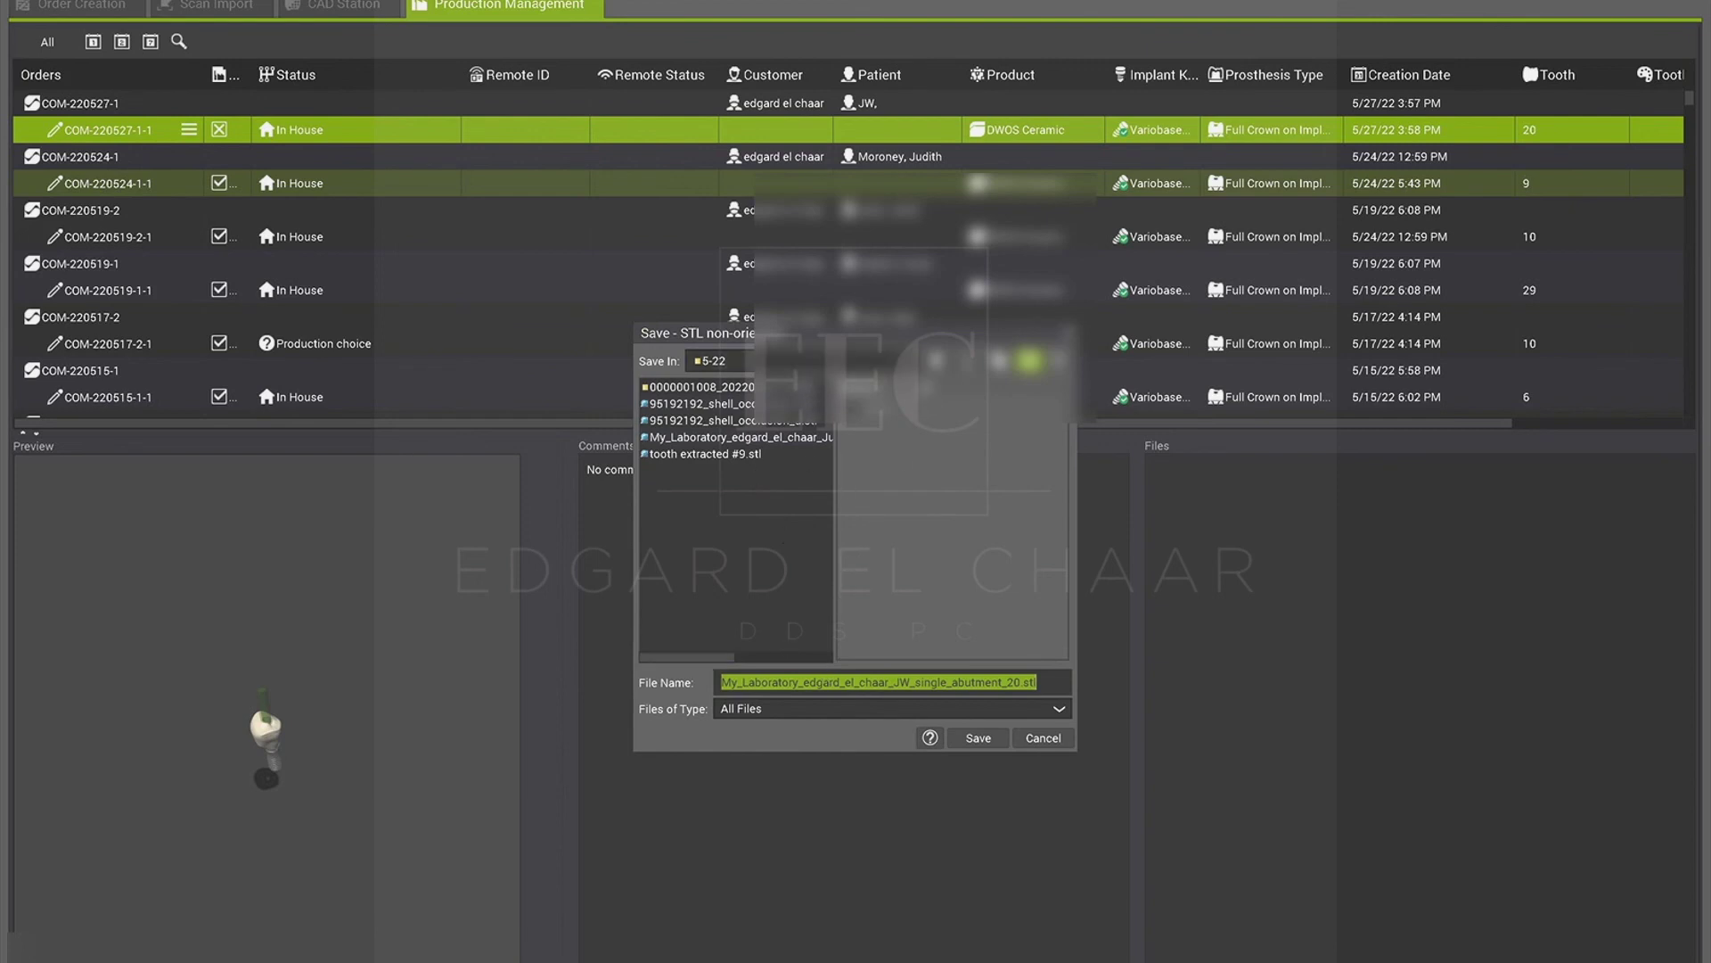
click(892, 361)
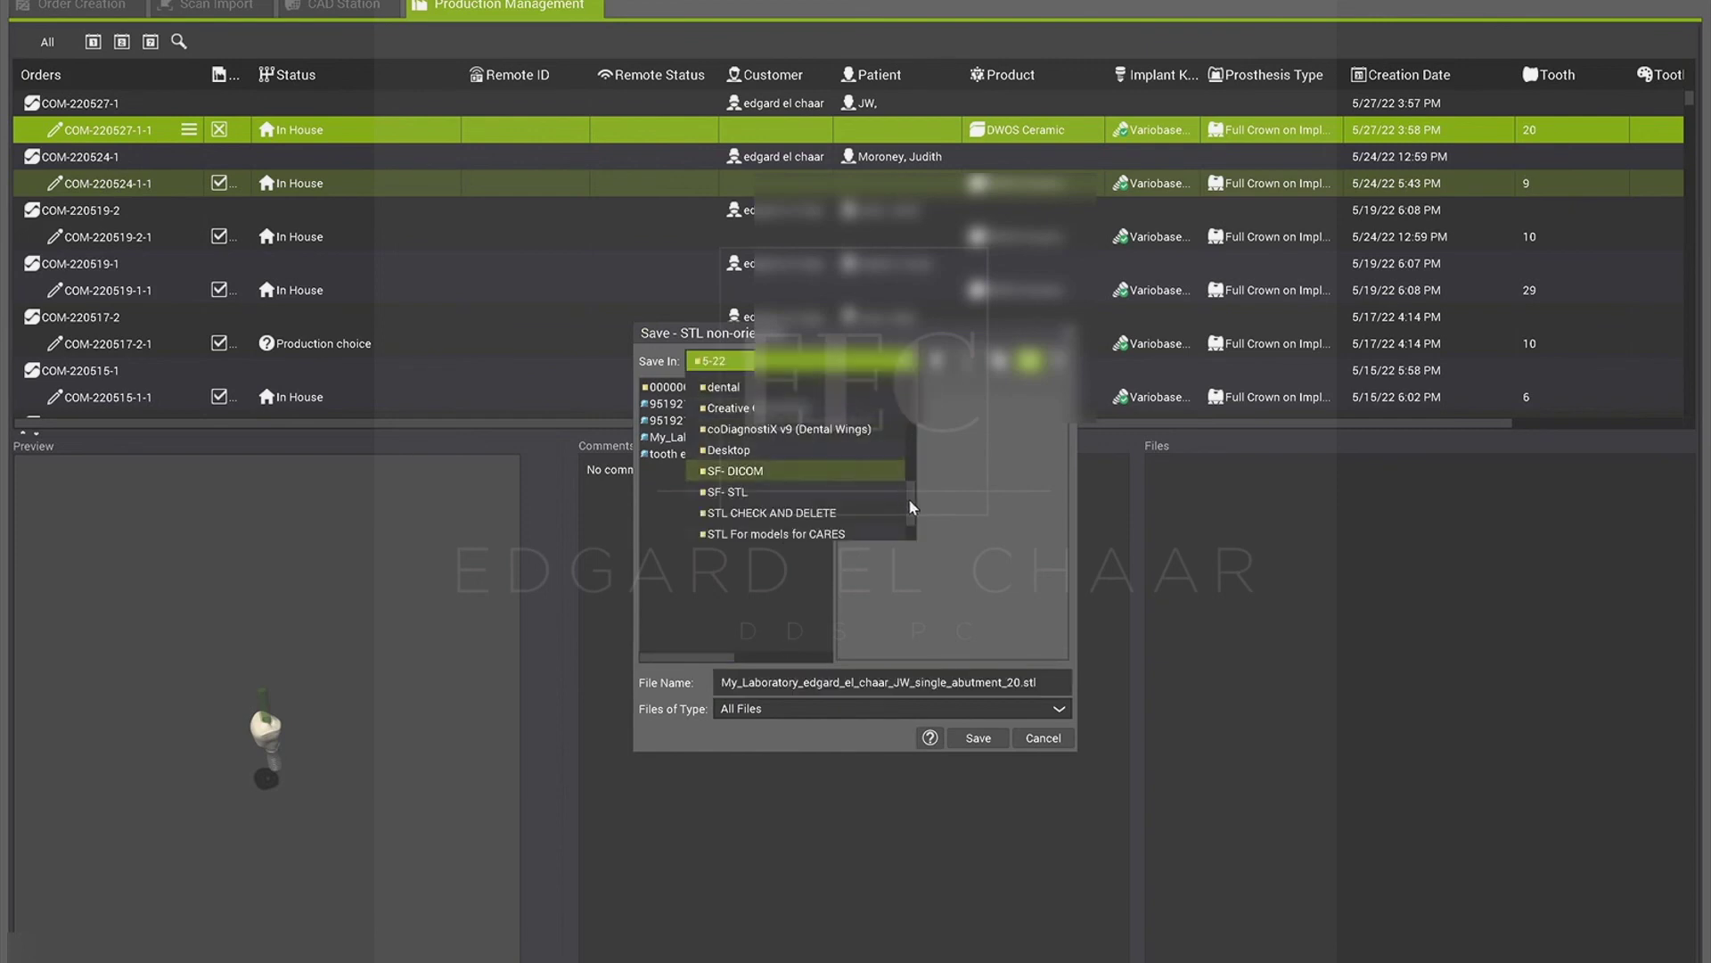
scroll(914, 461, up, 3)
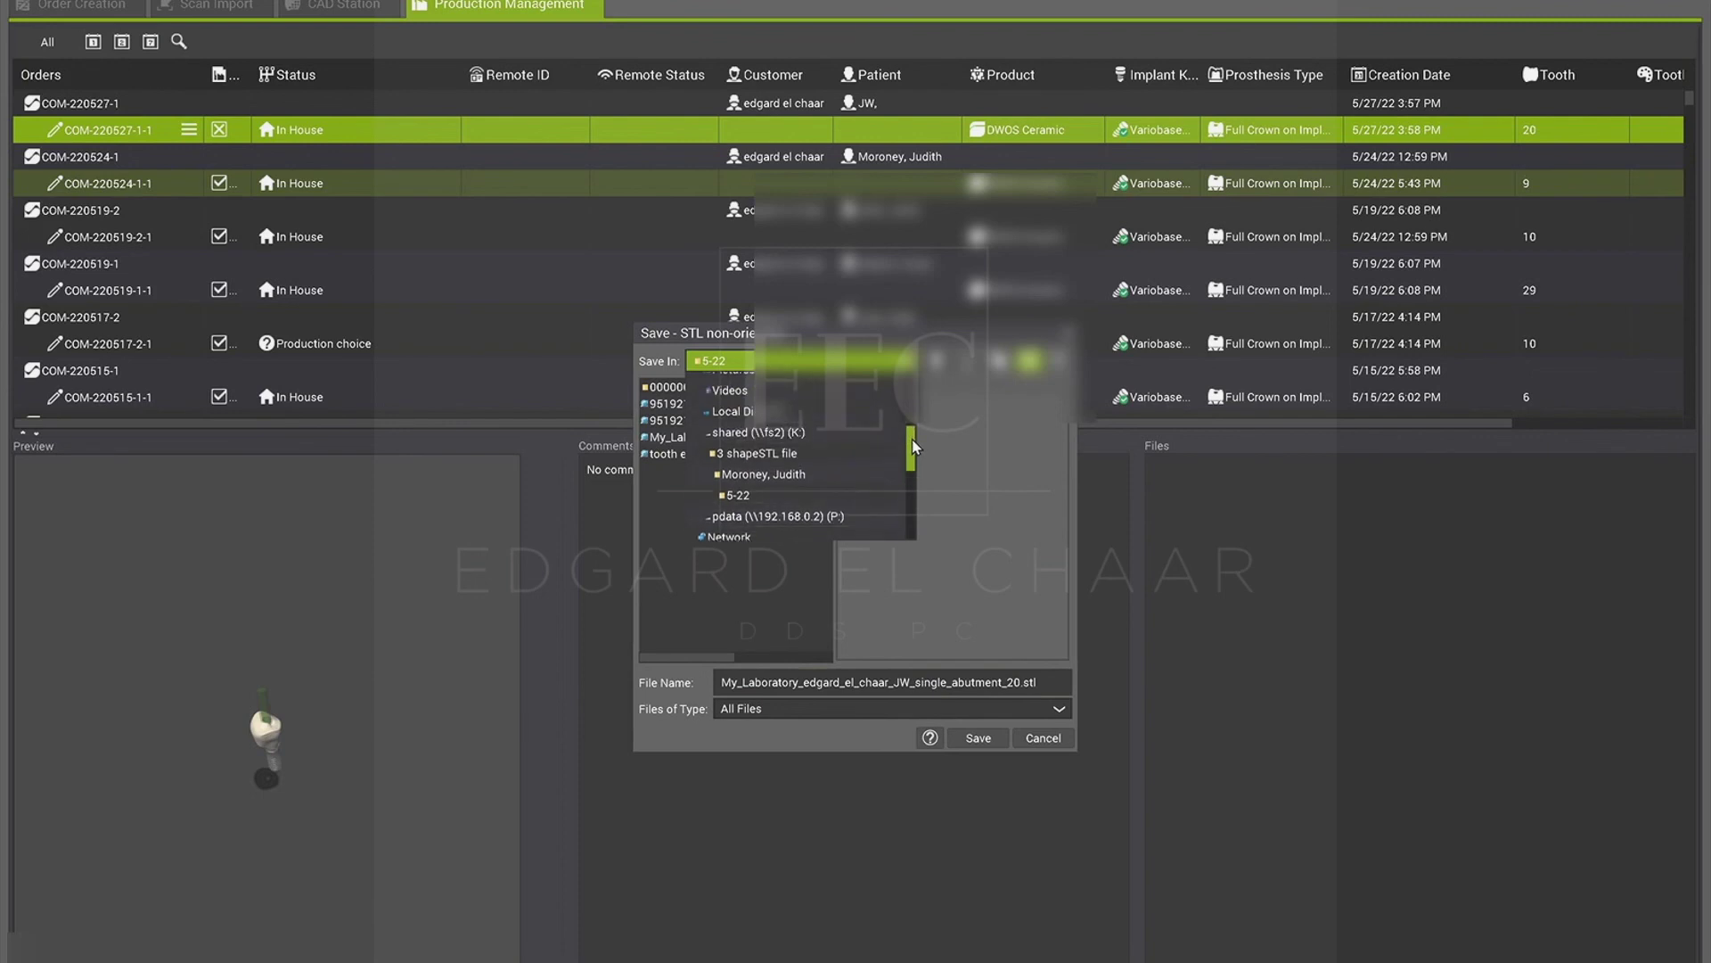
scroll(914, 430, up, 3)
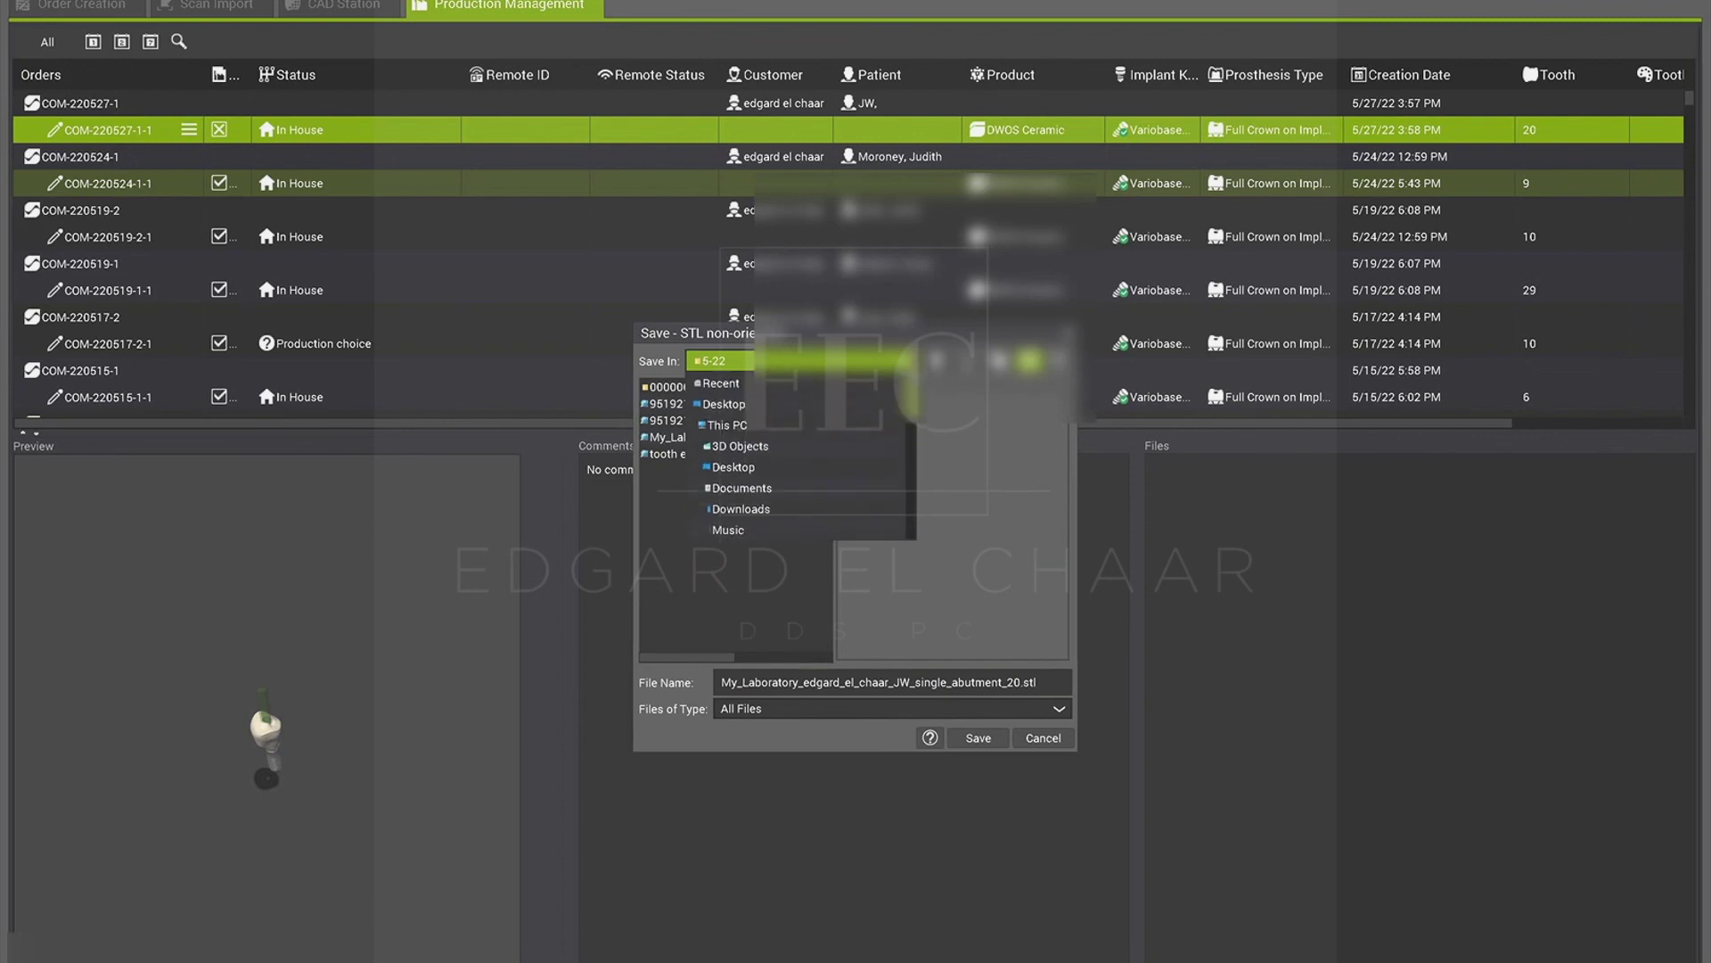
click(751, 476)
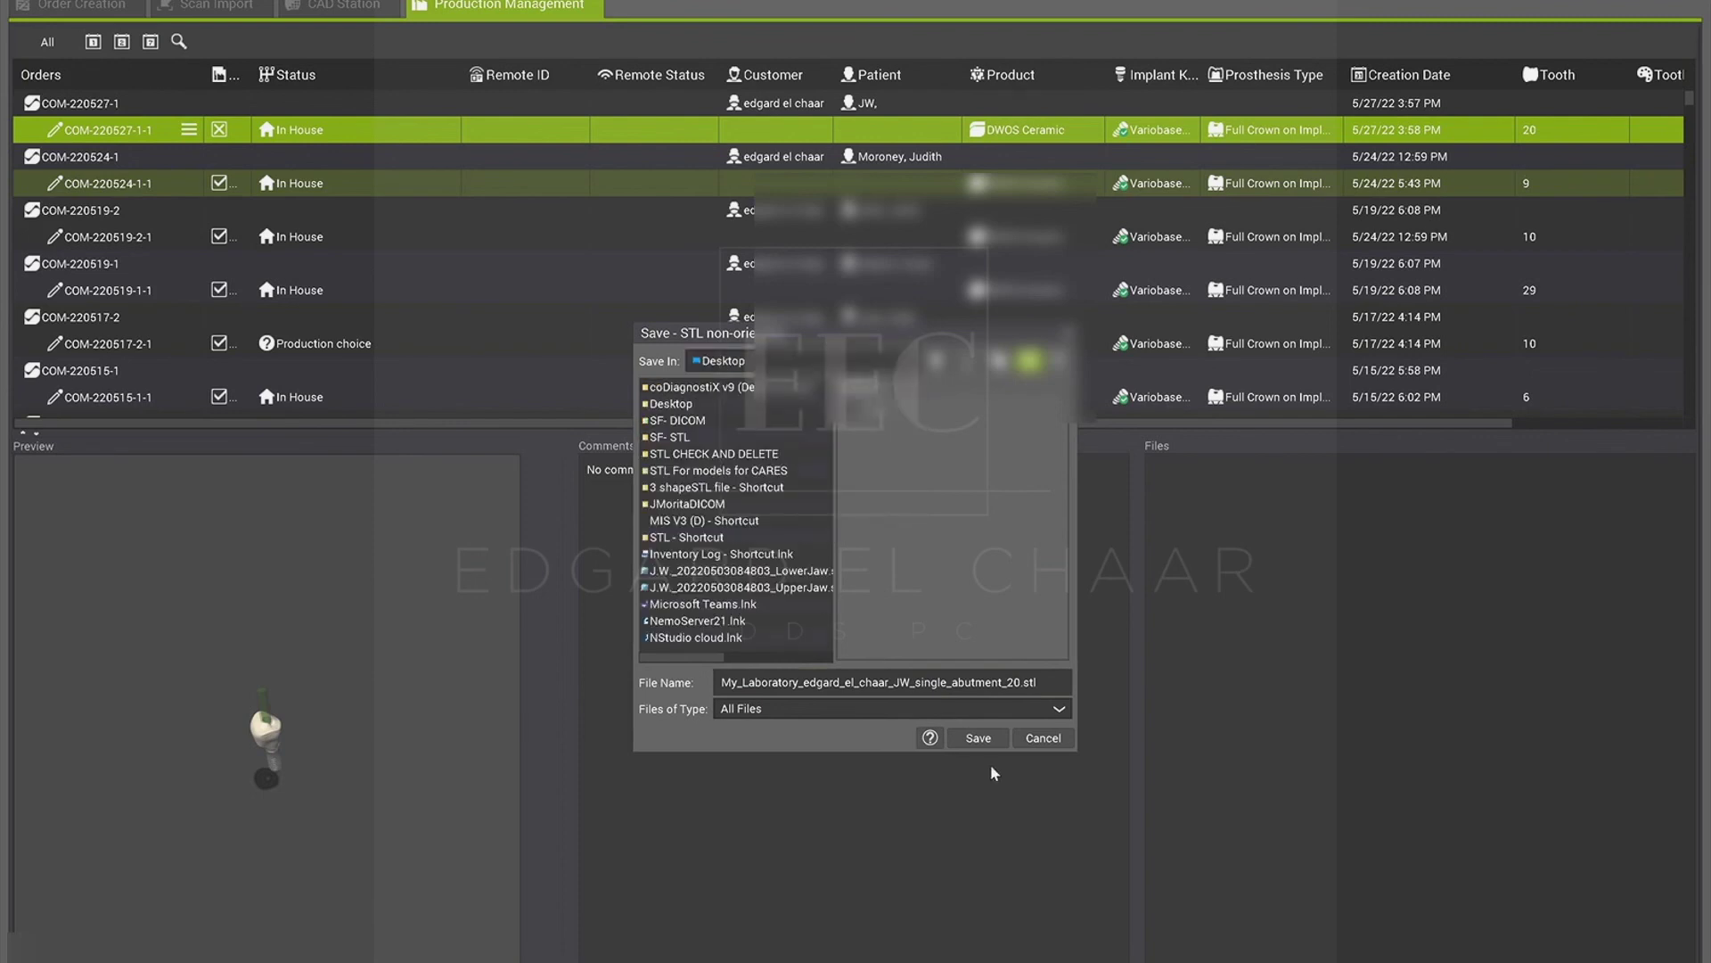
click(979, 738)
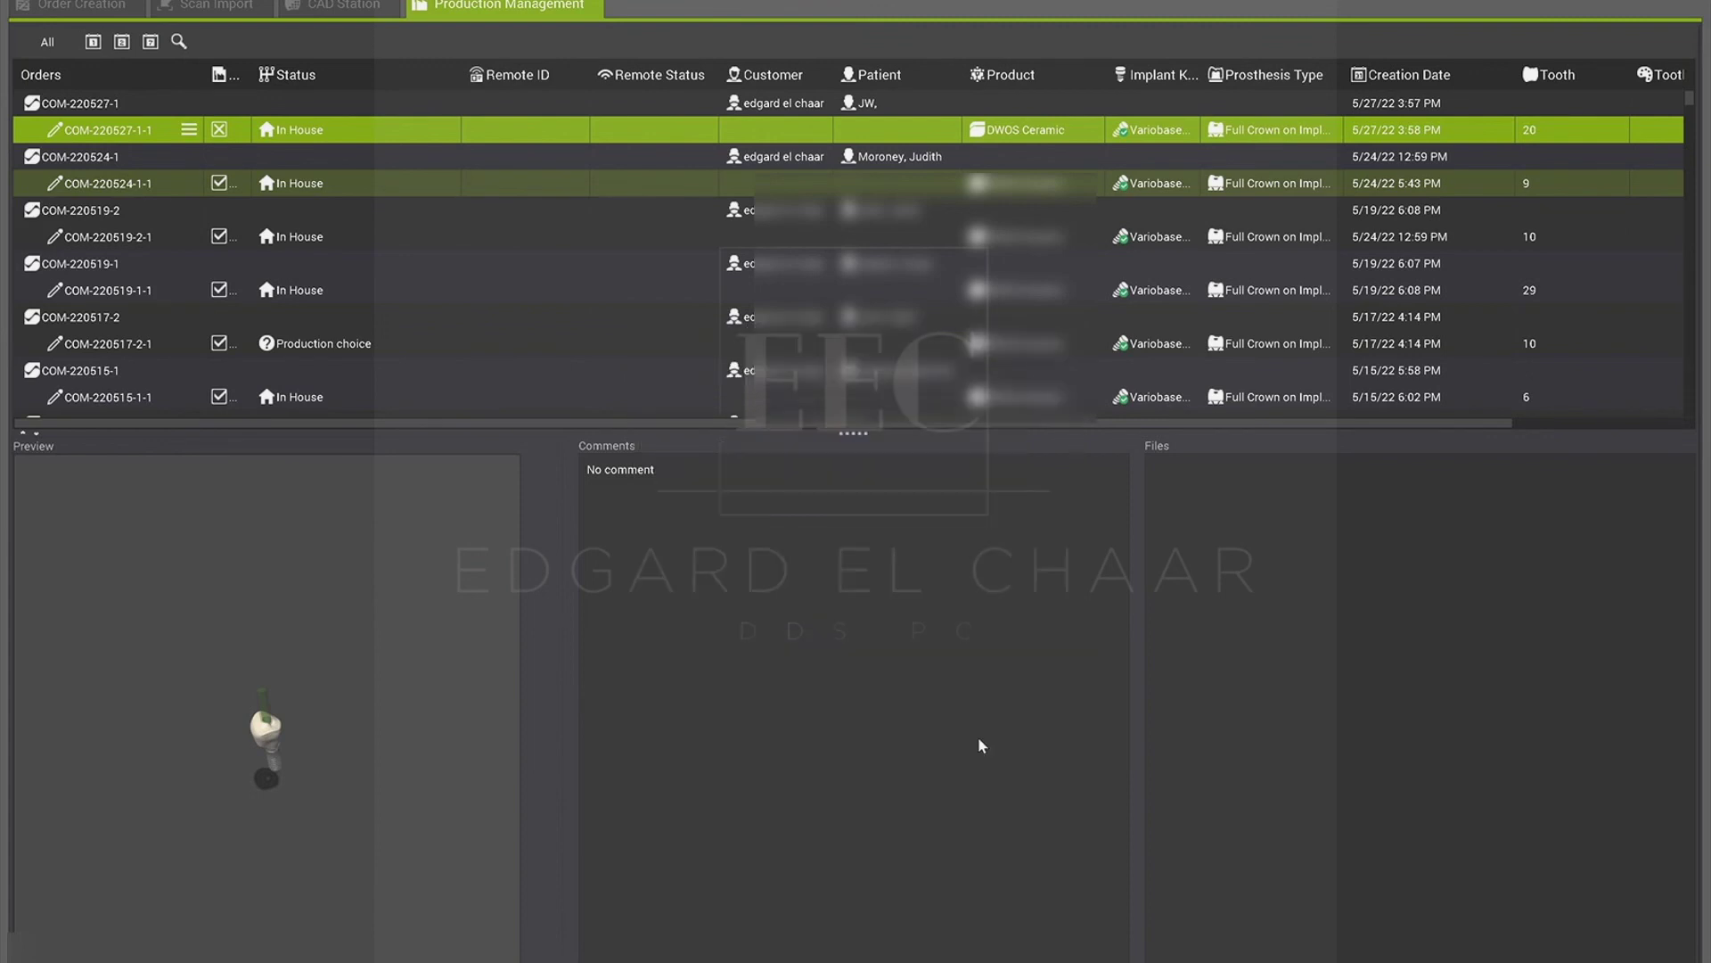